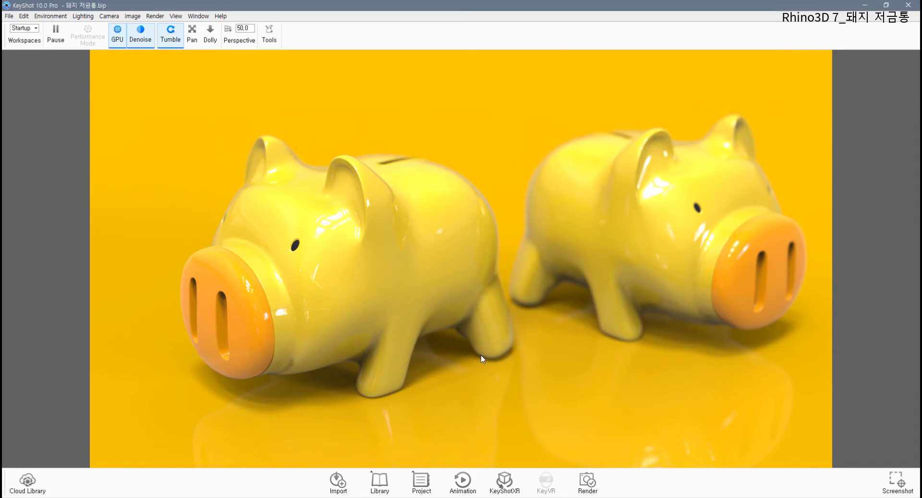
- Examine the finished piggy bank render from several angles
mouse_move(481, 354)
mouse_down()
mouse_move(441, 358)
mouse_move(482, 357)
mouse_up()
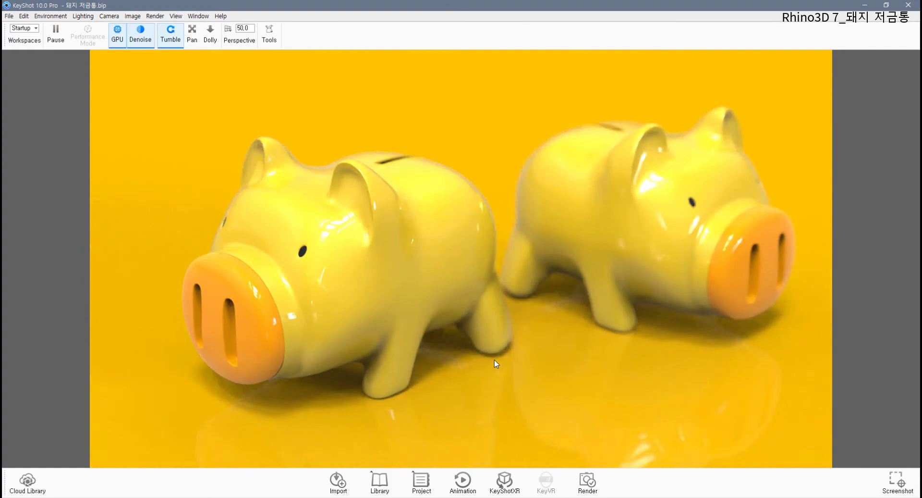
drag(357, 353, 259, 318)
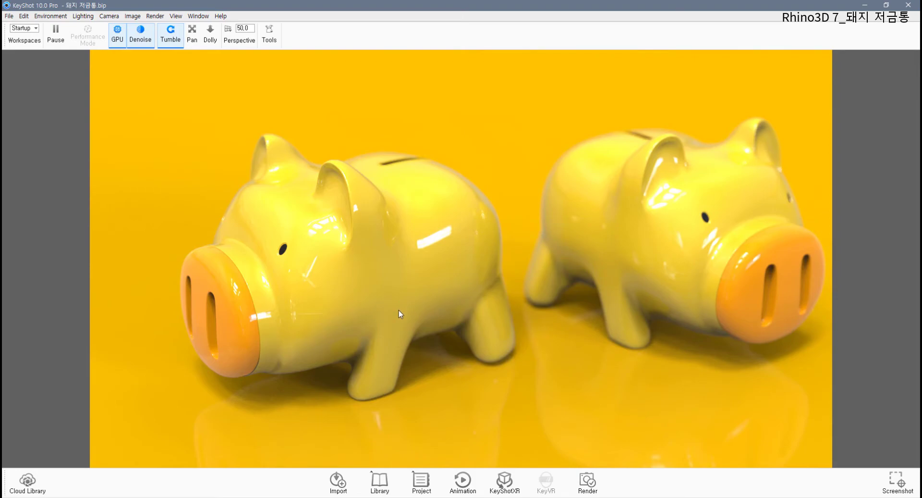
drag(399, 309, 377, 302)
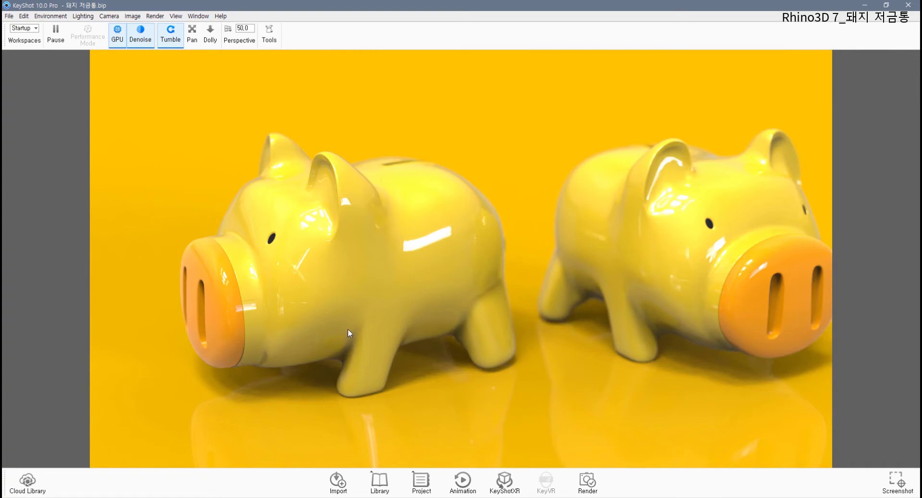
drag(348, 329, 272, 316)
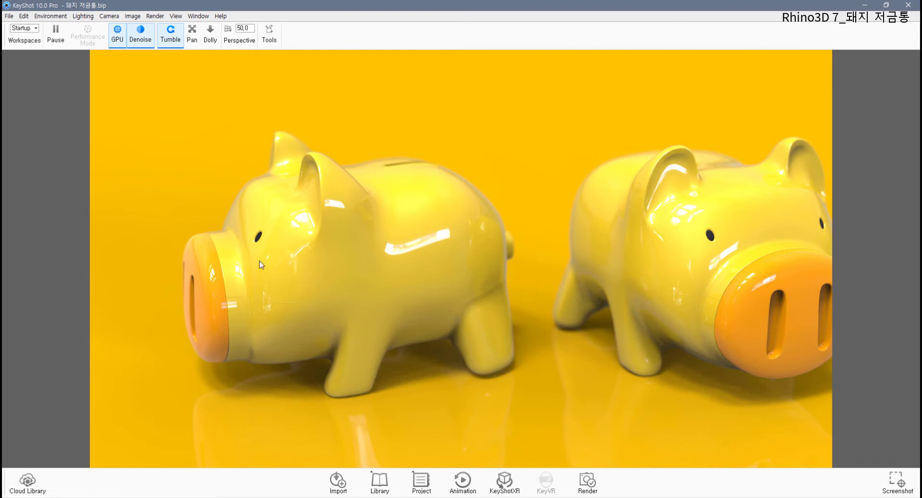
drag(224, 316, 221, 290)
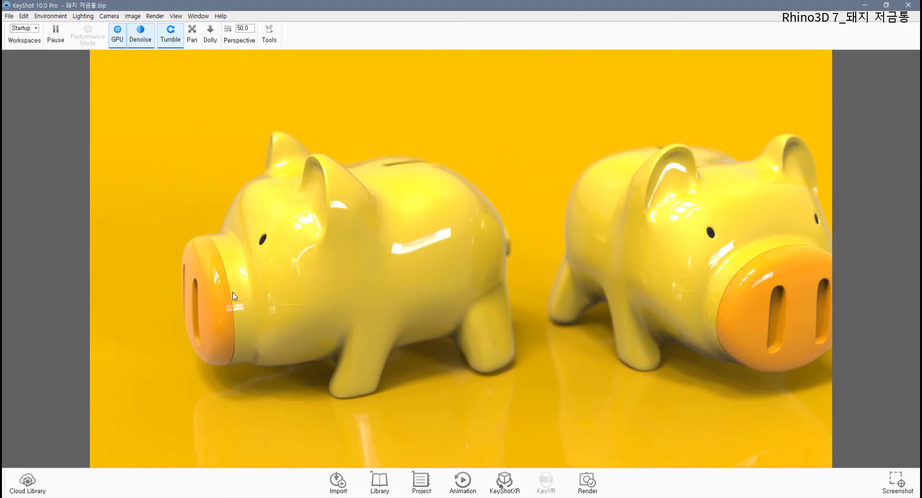
drag(271, 300, 342, 331)
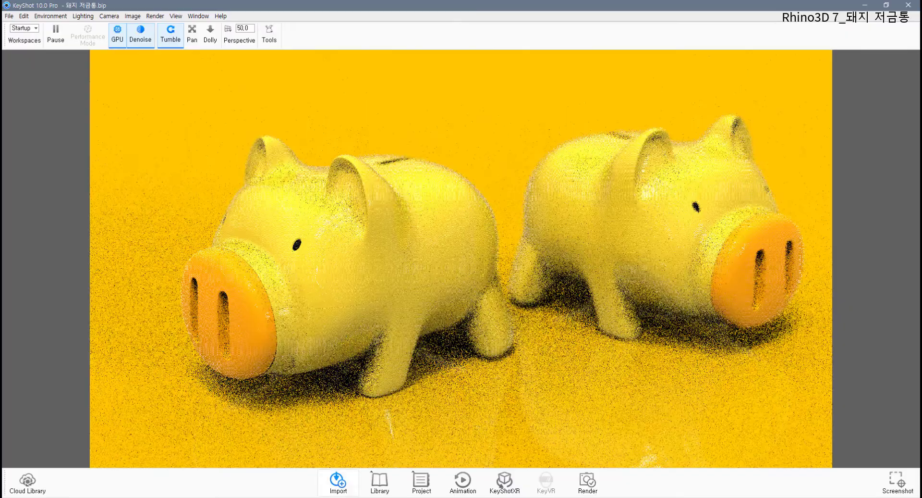
- Switch to Rhino and create a new file from the Small Objects - Millimeters template
click(338, 480)
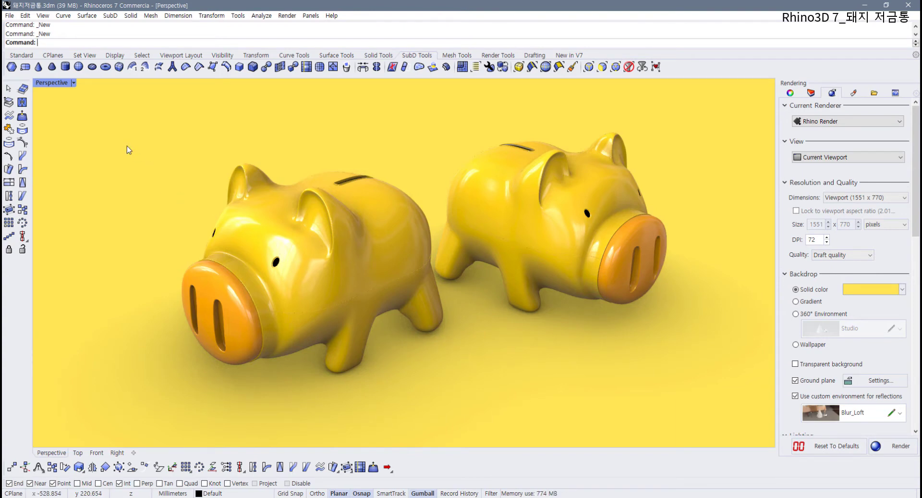
click(21, 56)
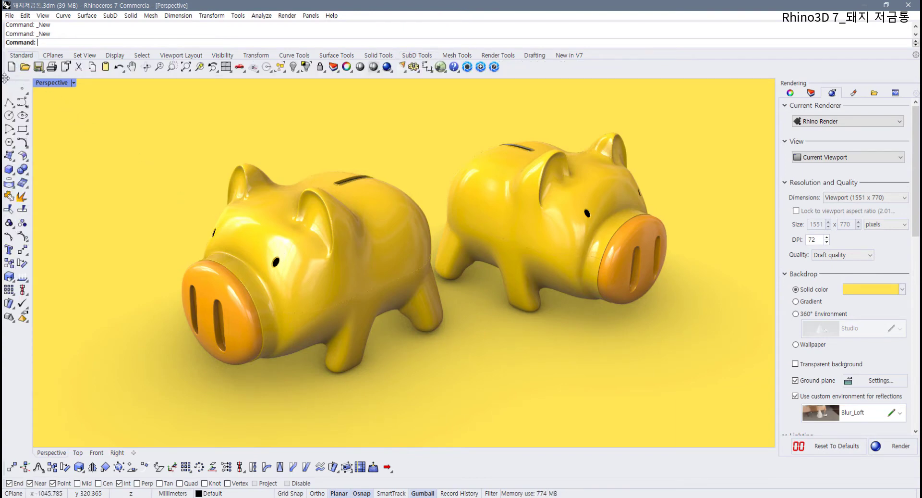
click(12, 66)
click(463, 273)
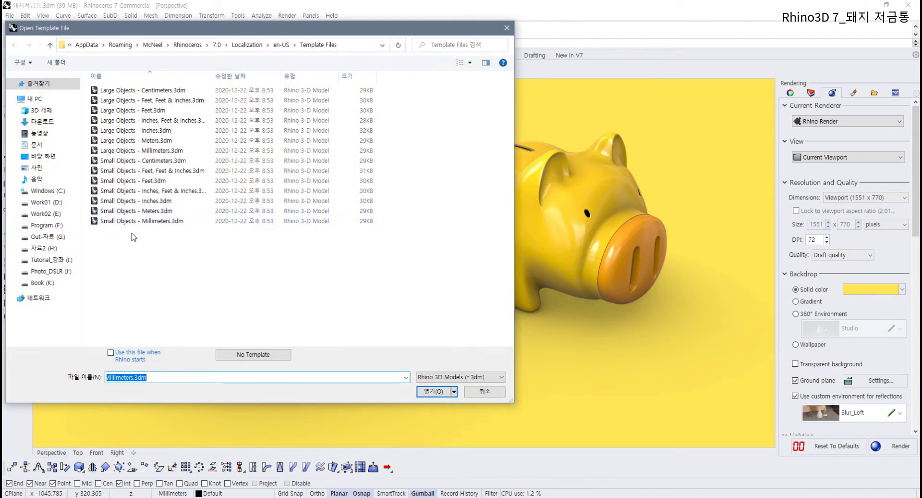
double_click(133, 221)
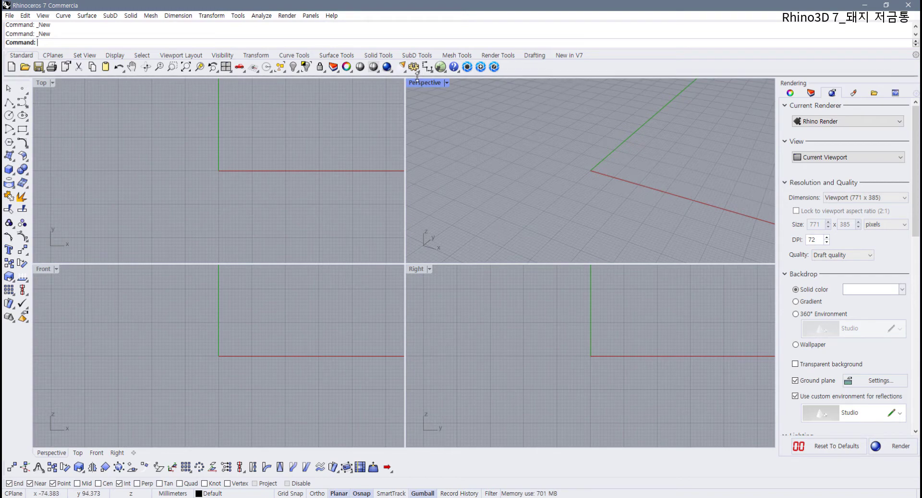
- Show the Background Bitmap toolbar
right_click(585, 75)
mouse_move(608, 82)
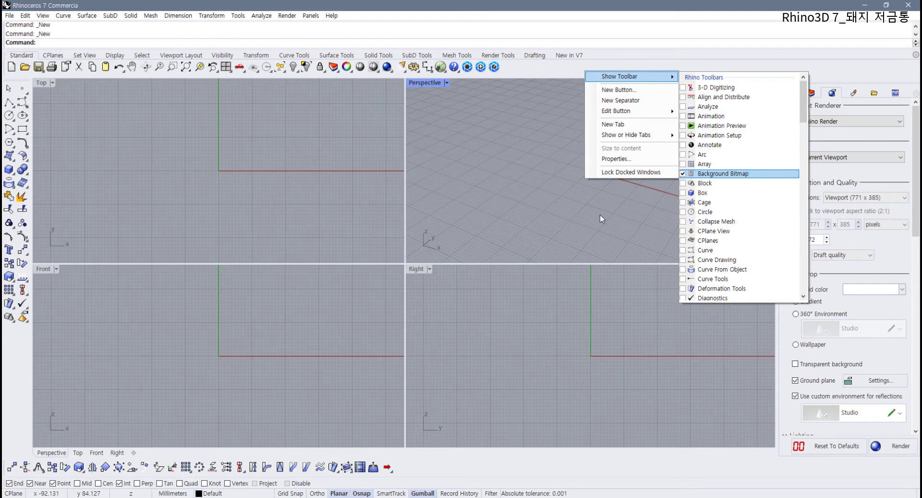
click(684, 174)
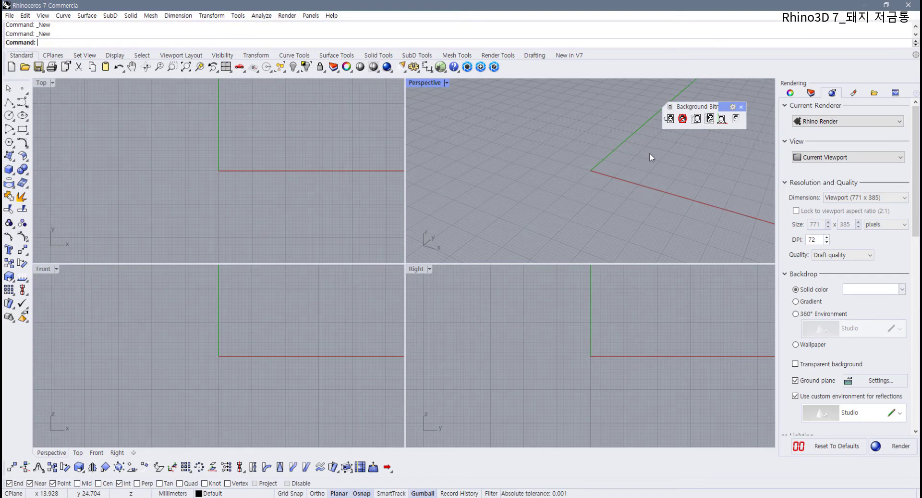
- Draw a corner-to-corner rectangular plane around the origin in the Top viewport
click(13, 159)
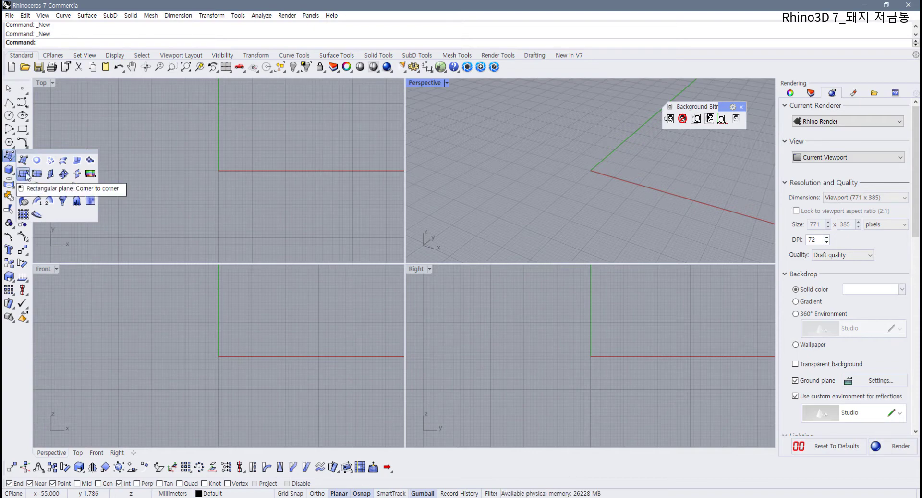
click(26, 175)
click(153, 125)
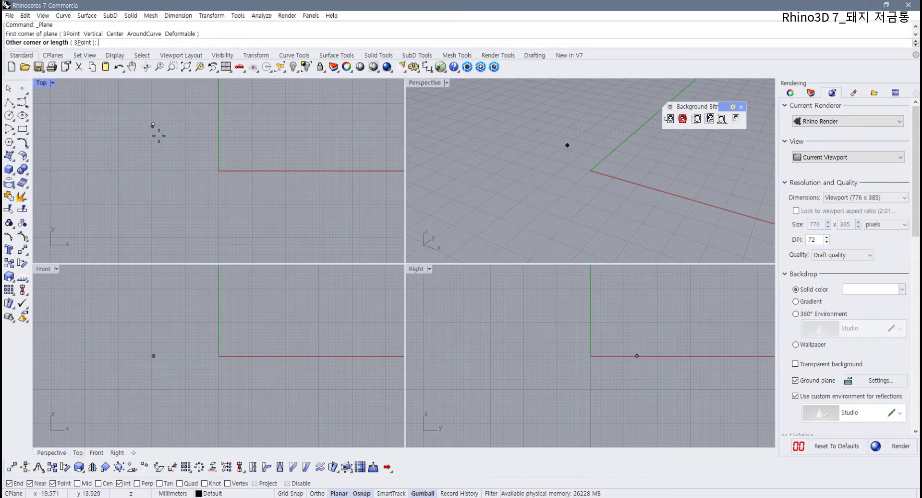
click(312, 253)
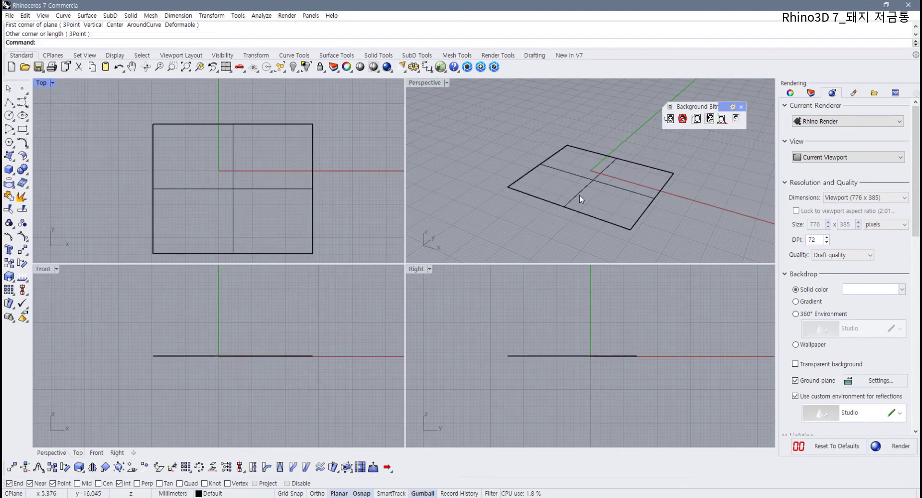
- Set the Perspective viewport's display mode to Shaded
mouse_move(580, 195)
right_down()
mouse_move(559, 121)
mouse_move(564, 190)
right_up()
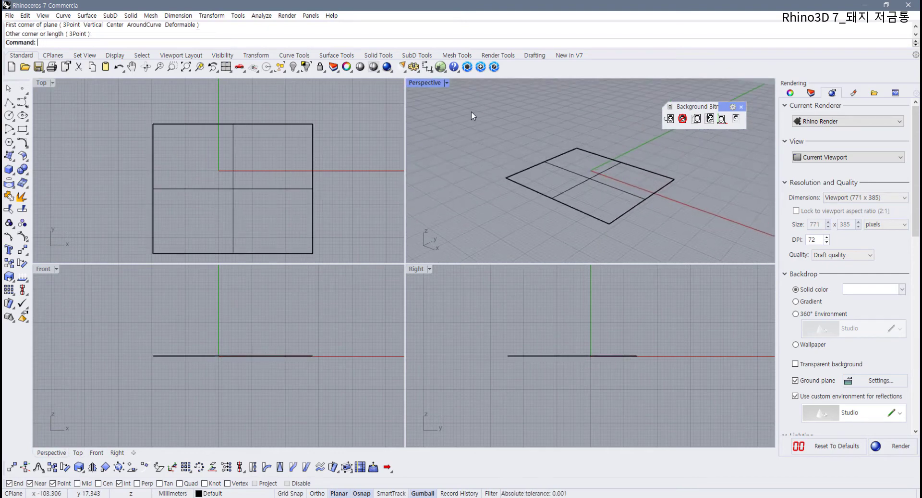
click(446, 82)
click(442, 127)
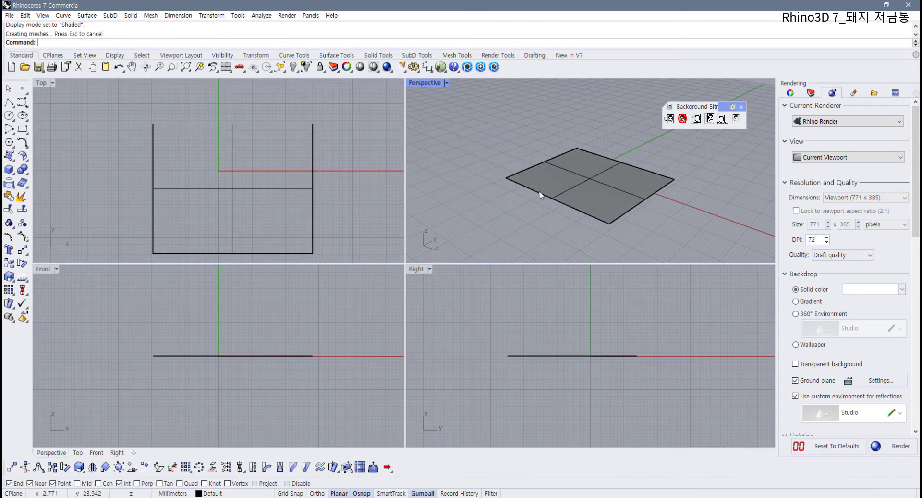
- Maximize the Perspective viewport and examine the shading of the plane's front and back faces
mouse_move(540, 191)
right_down()
mouse_move(556, 160)
mouse_move(555, 110)
right_up()
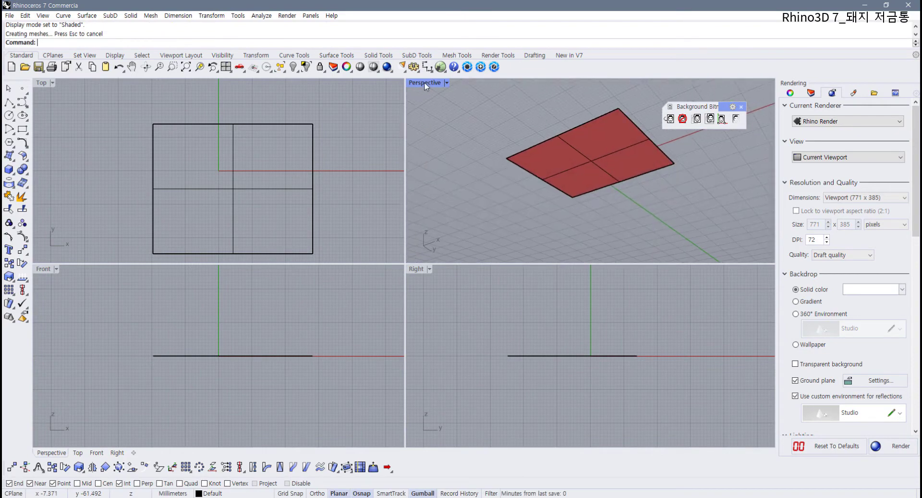
double_click(427, 83)
right_drag(410, 223, 406, 304)
right_drag(532, 344, 445, 215)
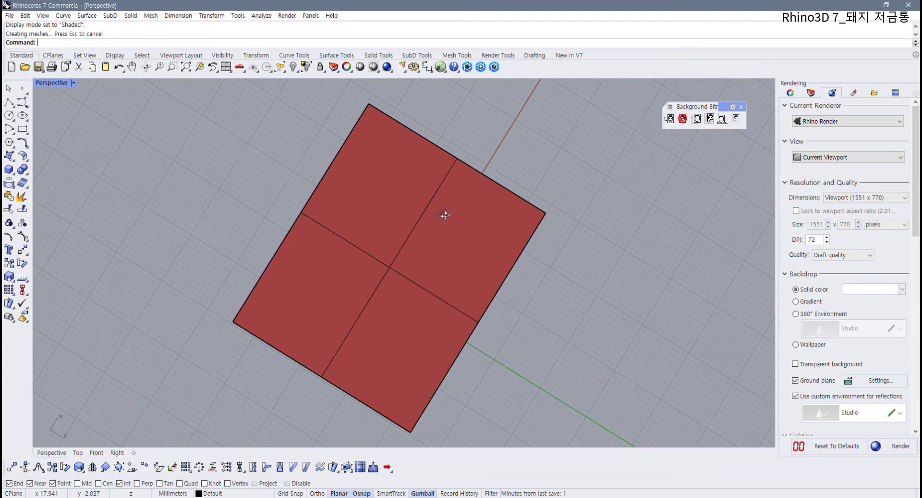
right_drag(445, 215, 480, 255)
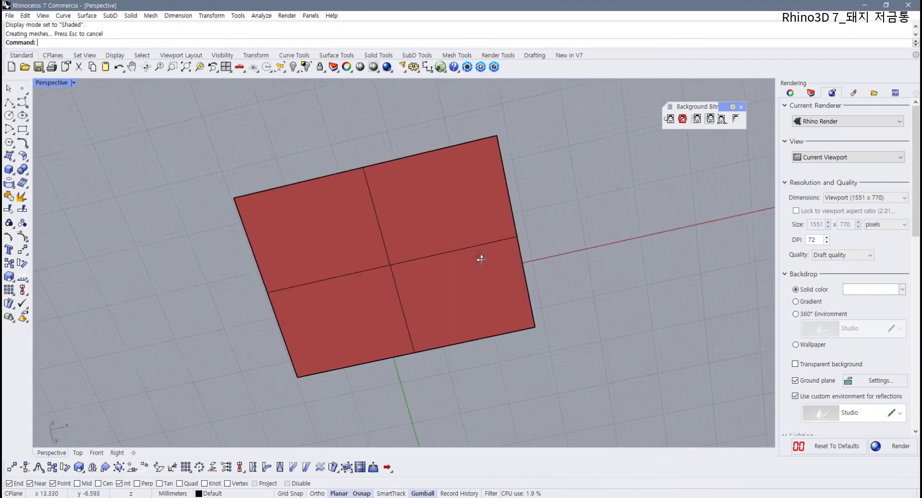
click(403, 204)
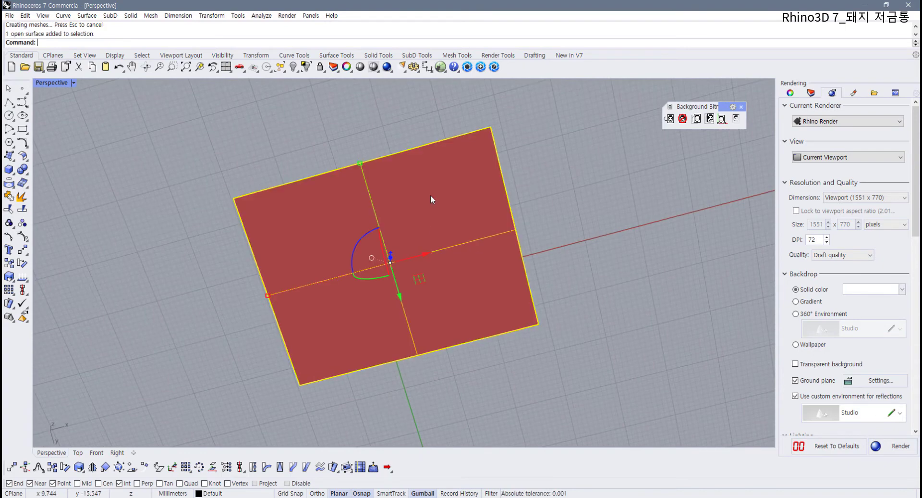
click(571, 194)
right_drag(508, 199, 475, 325)
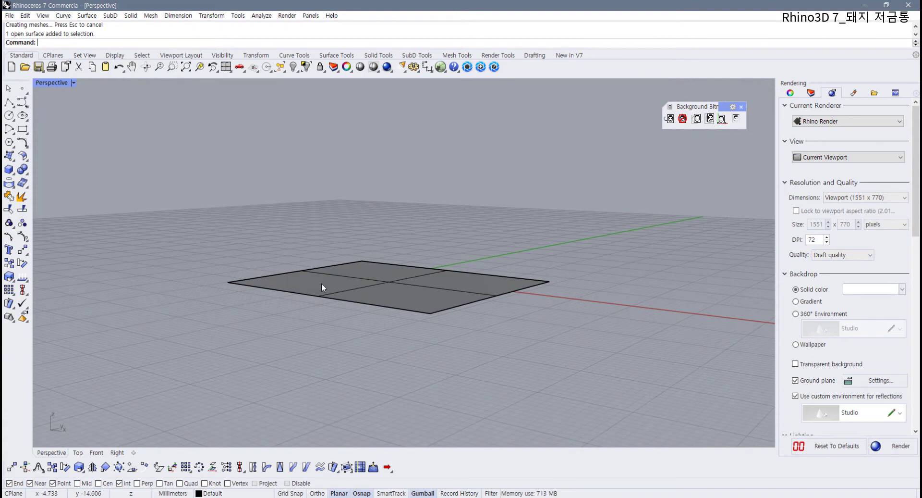
right_drag(361, 241, 407, 126)
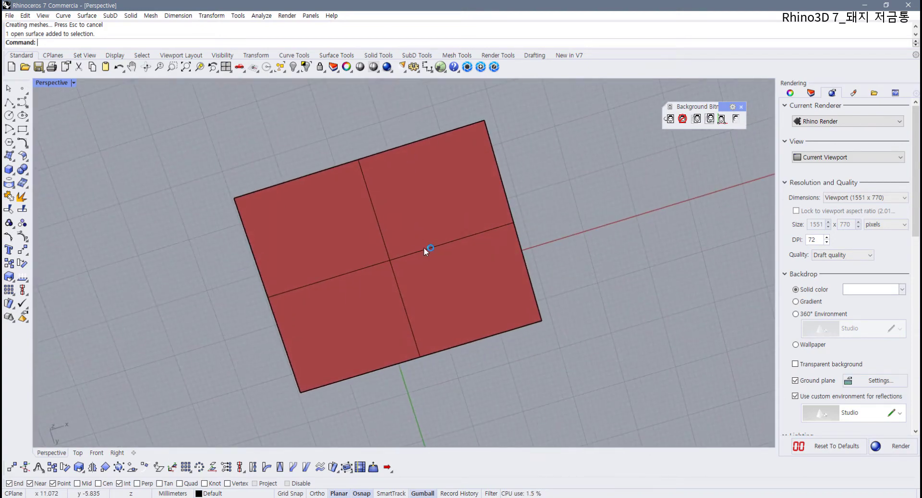
right_drag(424, 251, 392, 310)
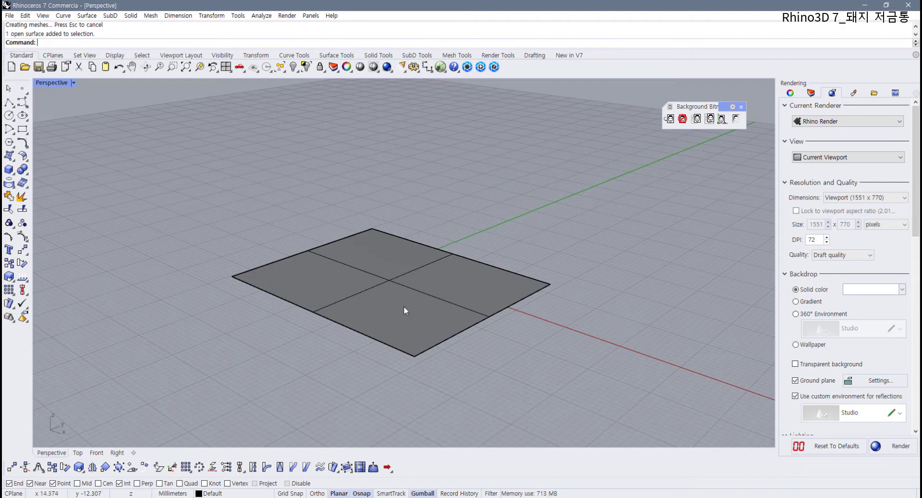
right_drag(405, 310, 431, 210)
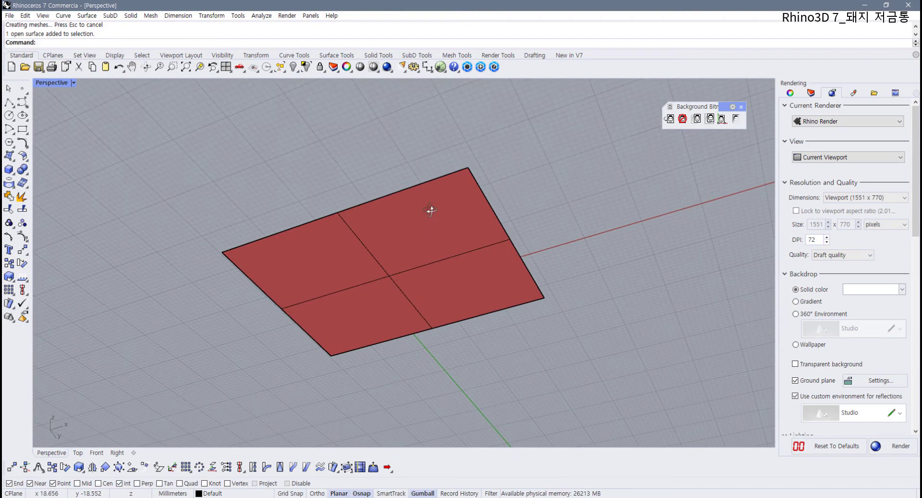
- Open the Shaded display mode options and choose Single color for all backfaces as the backface setting
click(412, 69)
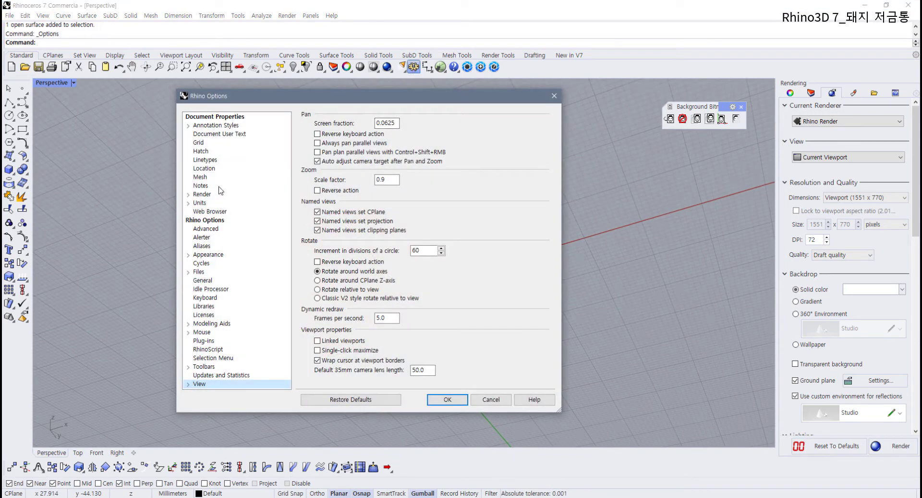
click(188, 384)
click(222, 376)
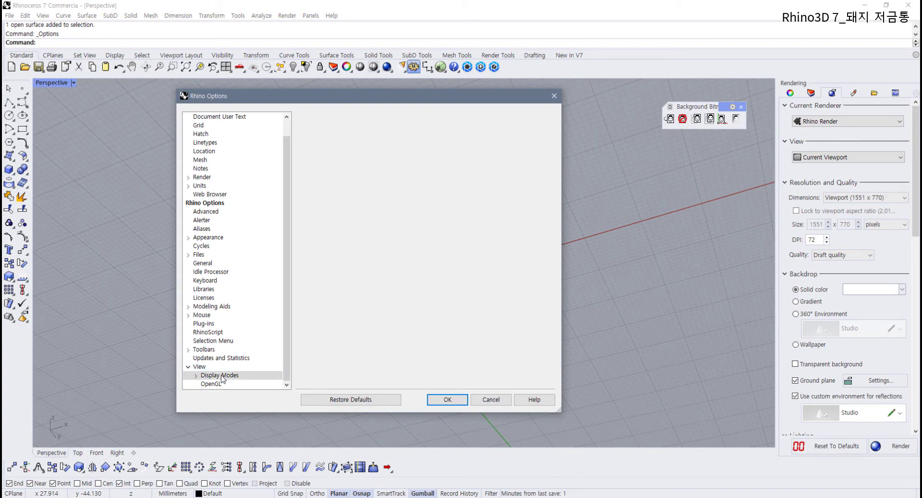
click(197, 375)
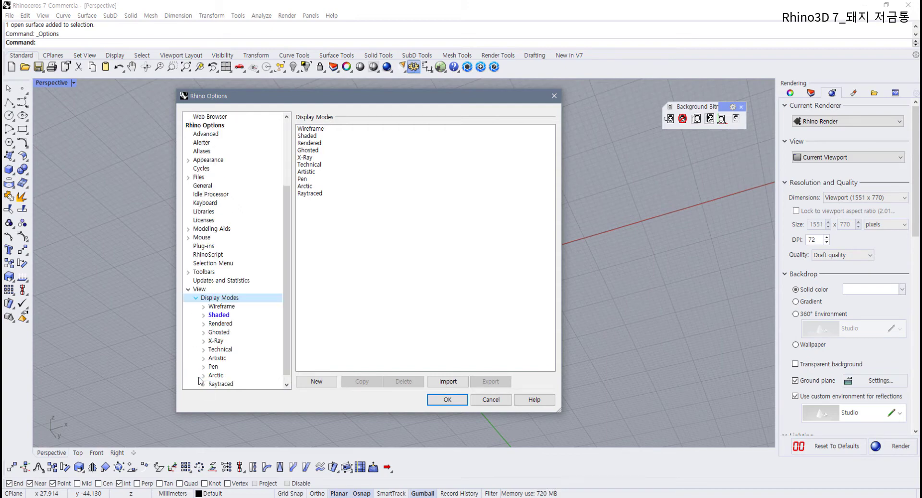
click(217, 316)
scroll(365, 317, down, 5)
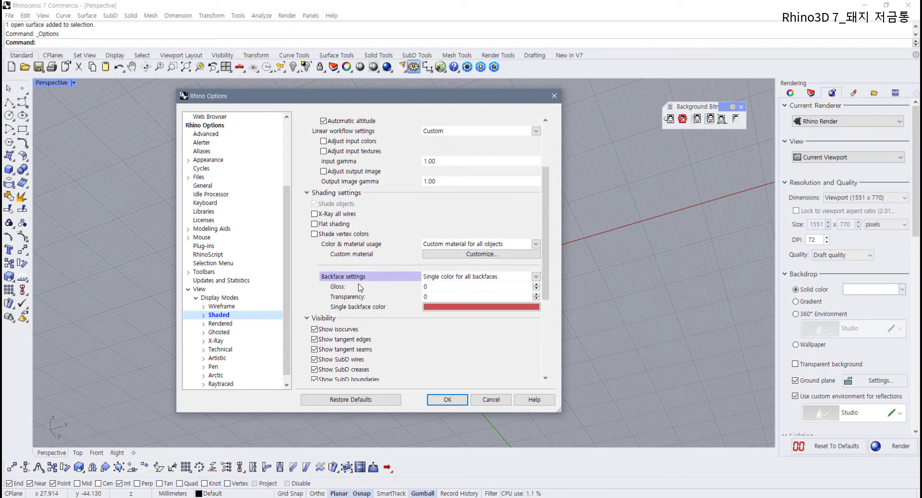
click(537, 278)
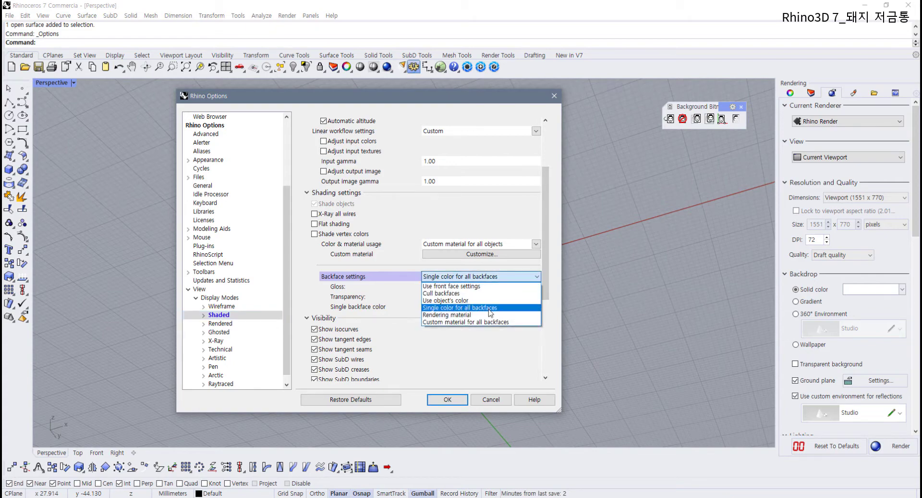
click(474, 308)
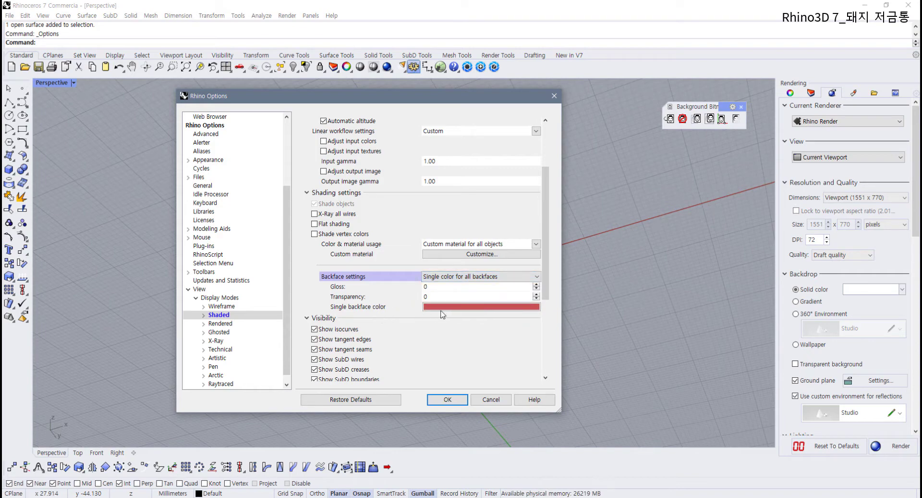
- Set the Shaded mode's single backface color to a dark brownish red and accept the display options
click(481, 312)
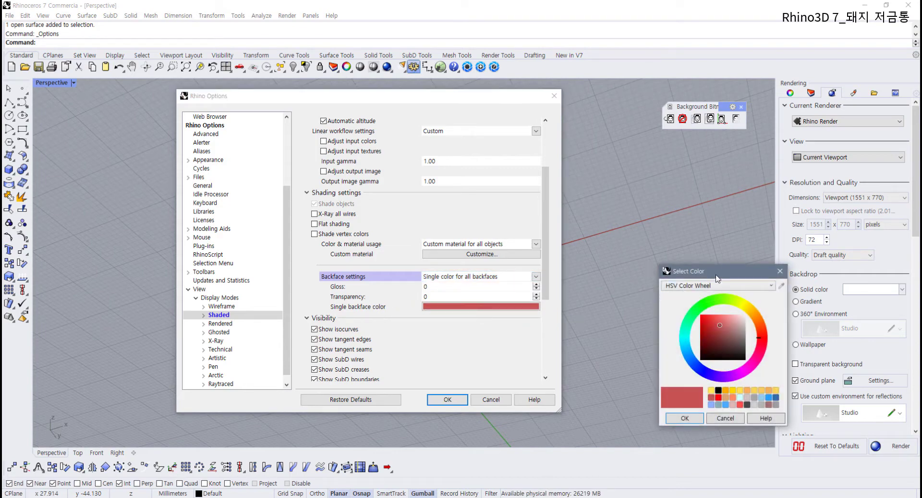
drag(718, 279, 621, 241)
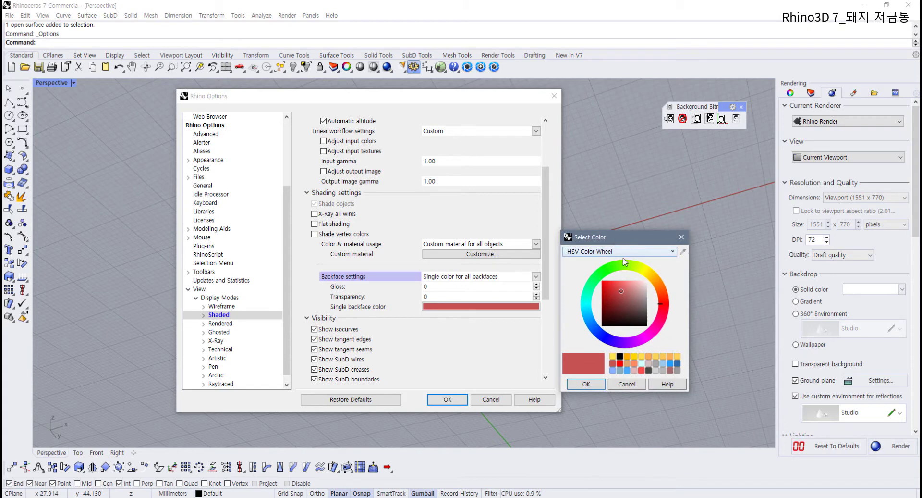
click(640, 269)
click(629, 268)
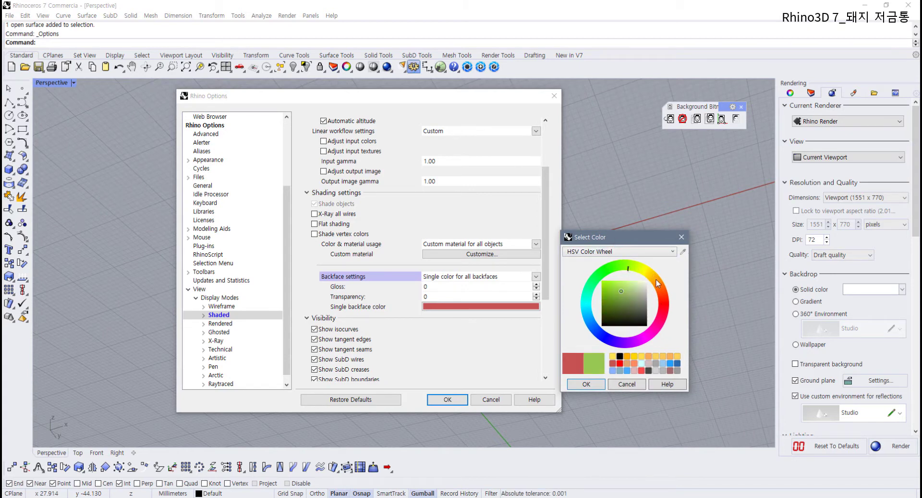
click(657, 281)
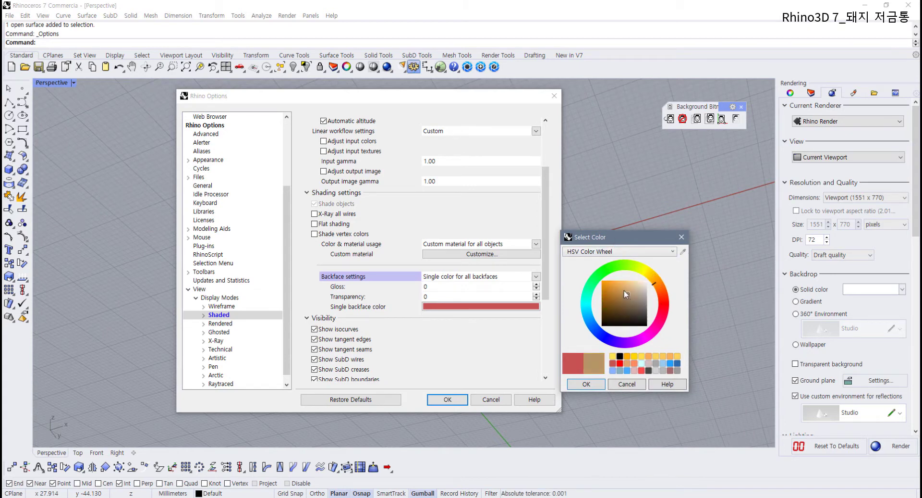
click(624, 289)
click(620, 292)
click(622, 299)
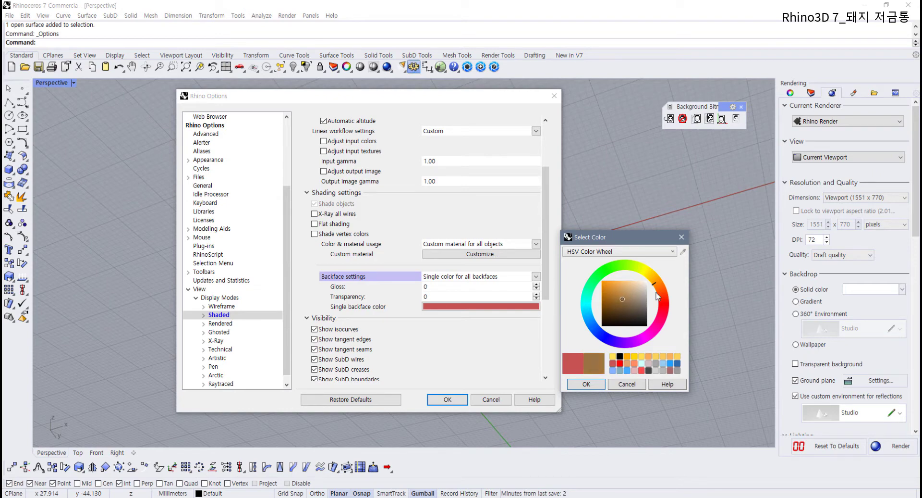
click(661, 298)
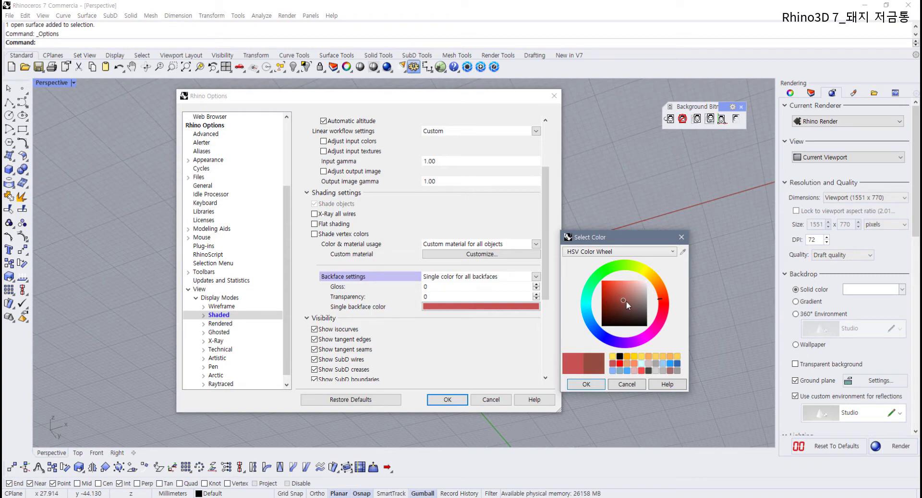
click(620, 299)
click(586, 385)
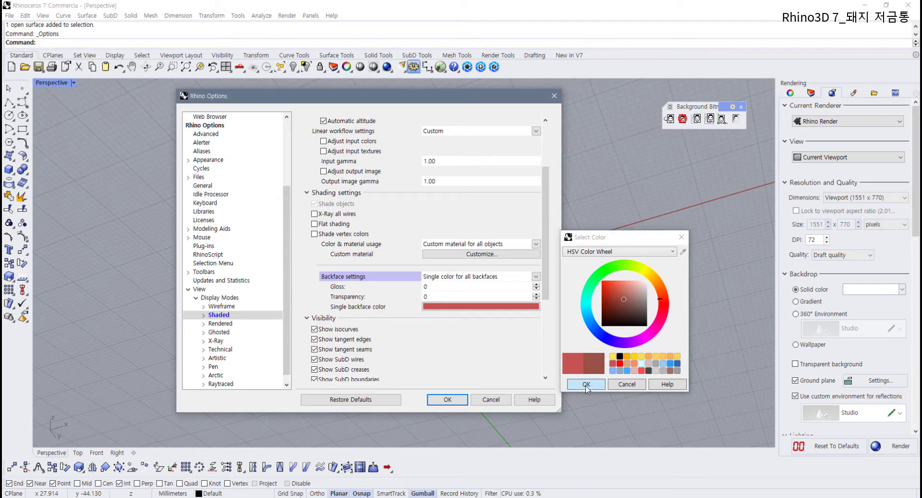
click(447, 400)
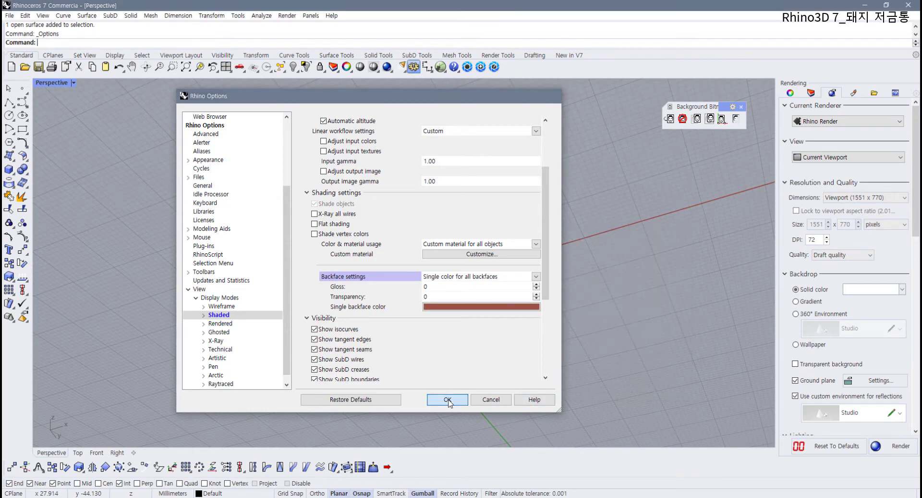
- Check the plane's two faces in the Perspective viewport, delete the plane and restore the four-viewport layout
right_drag(460, 379, 379, 290)
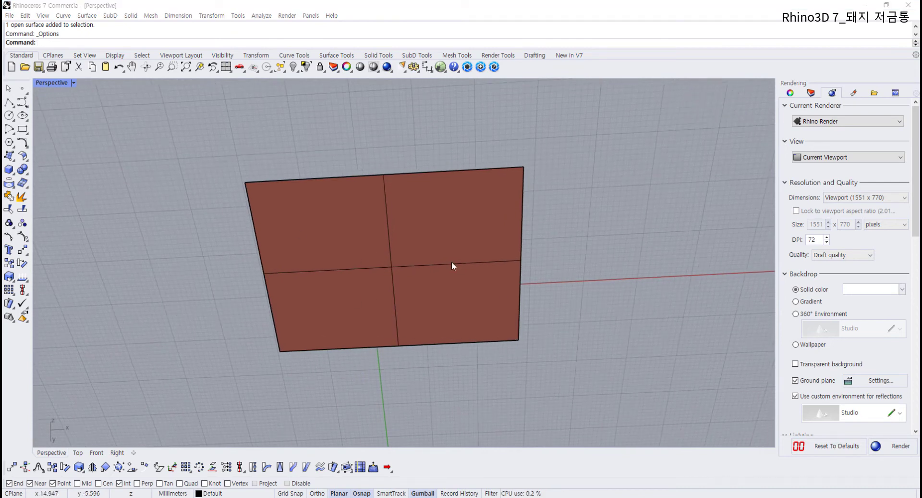
right_drag(452, 261, 401, 383)
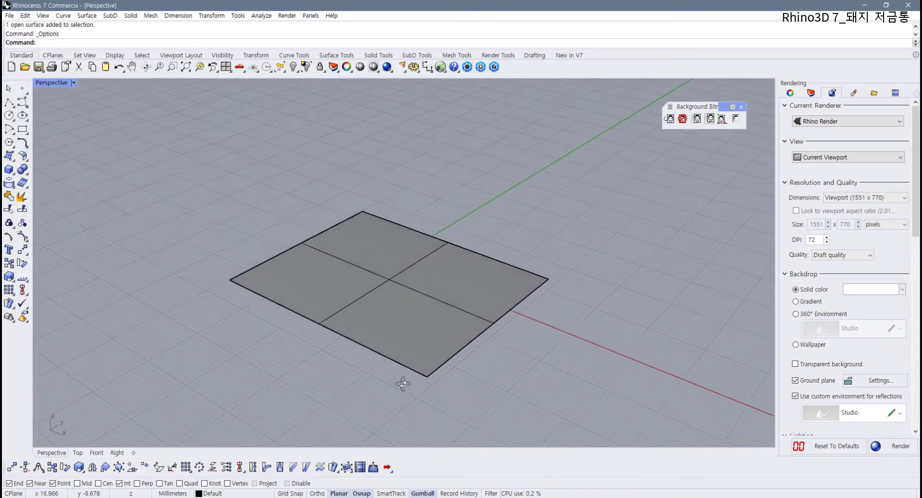
click(379, 55)
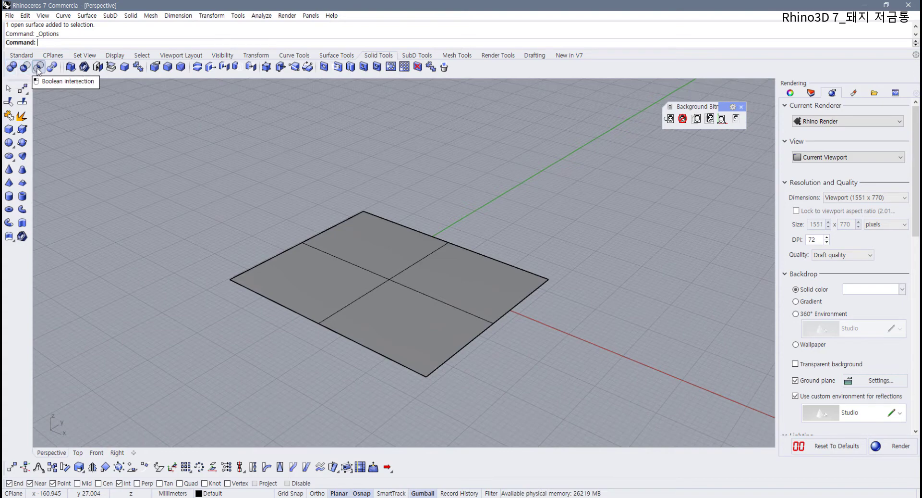
right_drag(331, 236, 394, 165)
right_drag(366, 319, 355, 411)
drag(476, 406, 273, 196)
key(Delete)
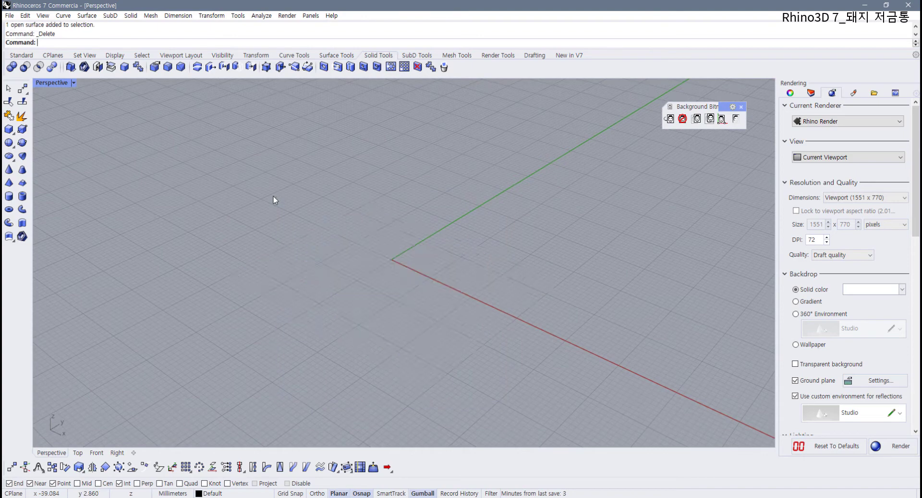
double_click(48, 82)
right_drag(449, 312, 485, 337)
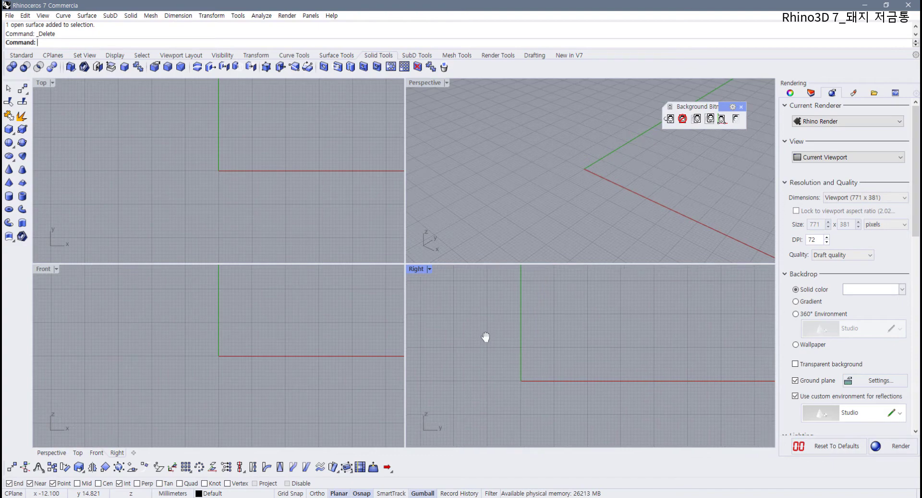
- Place the background bitmap 돼지저금통 샘플.jpg in the Right viewport, starting at the origin (0) and about 263 mm wide
click(670, 124)
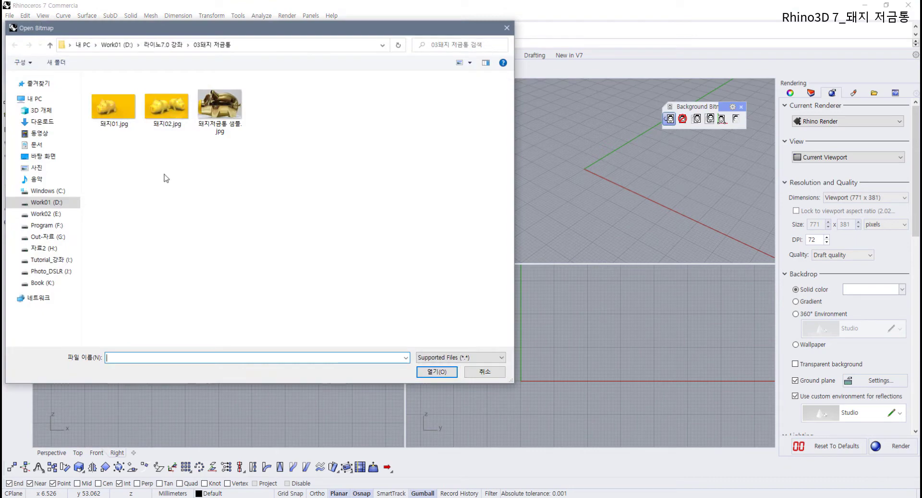
click(220, 114)
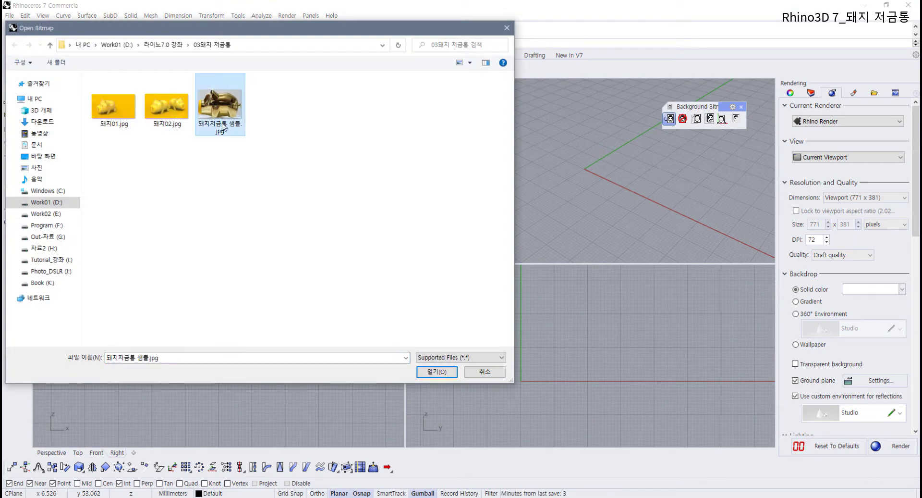
click(441, 374)
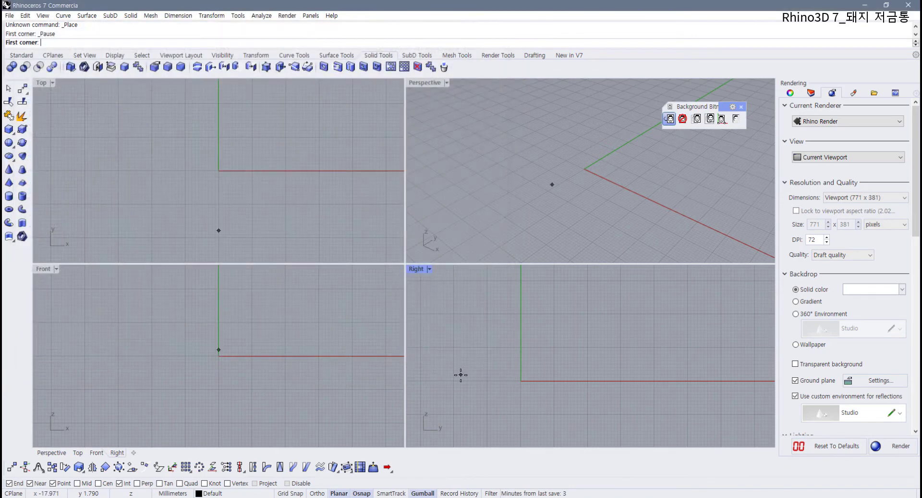
right_drag(496, 401, 485, 401)
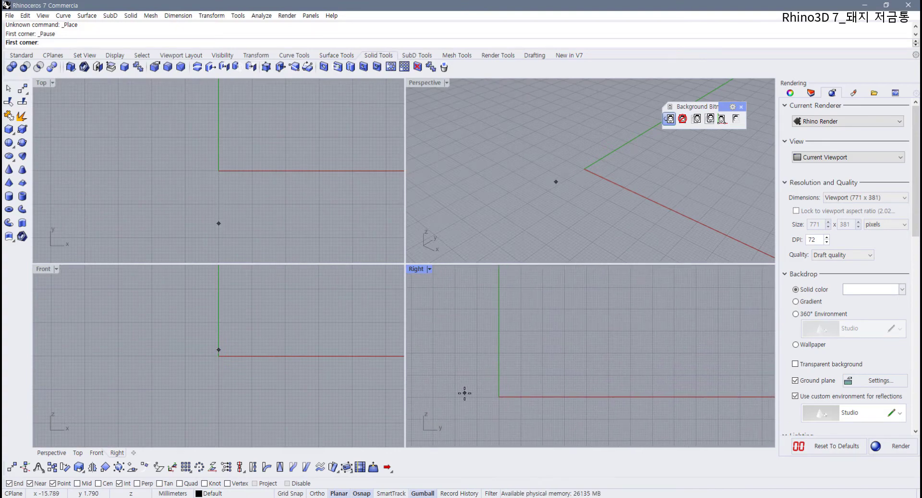
text(0)
key(Return)
scroll(546, 356, down, 5)
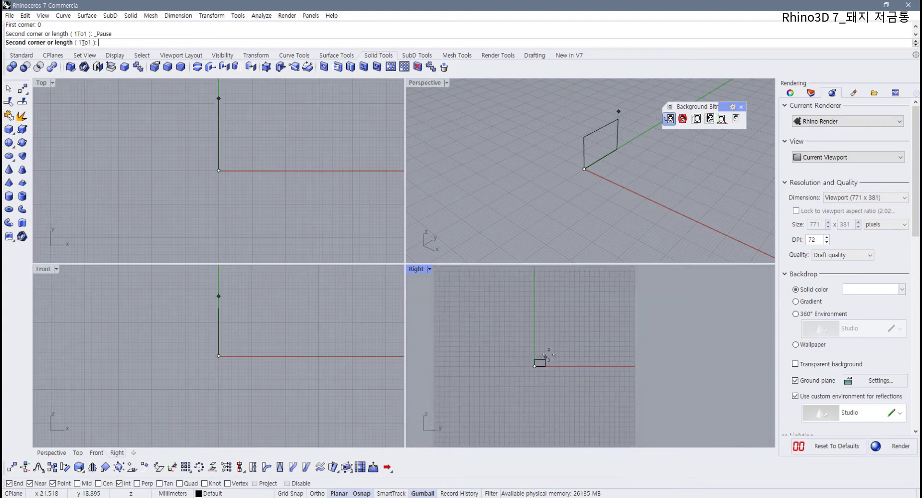
right_drag(573, 340, 529, 399)
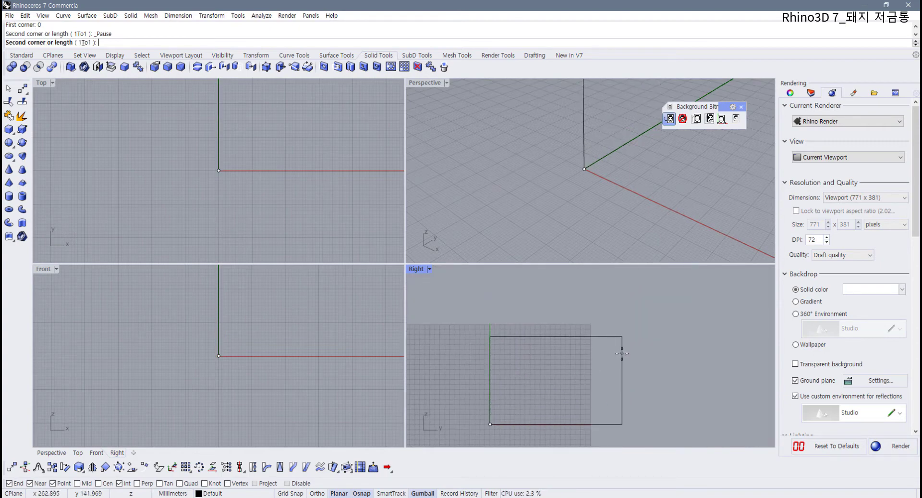
click(622, 353)
scroll(571, 384, up, 3)
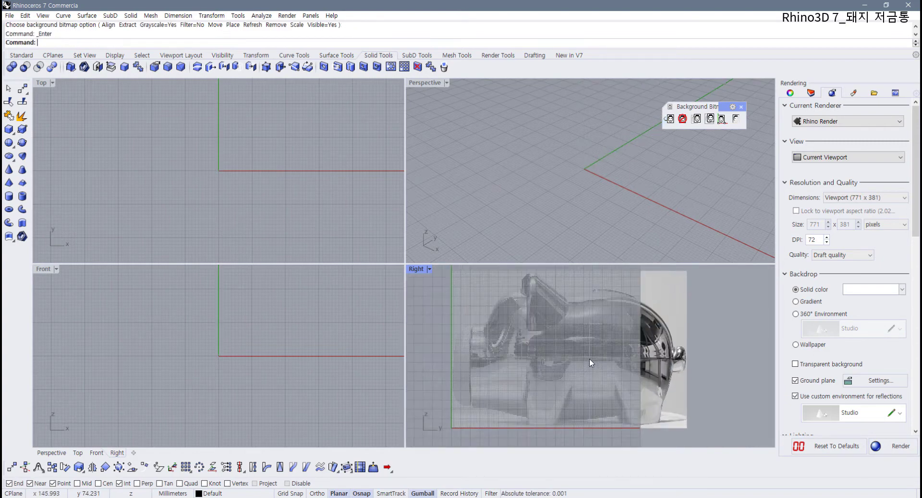
right_drag(589, 358, 606, 369)
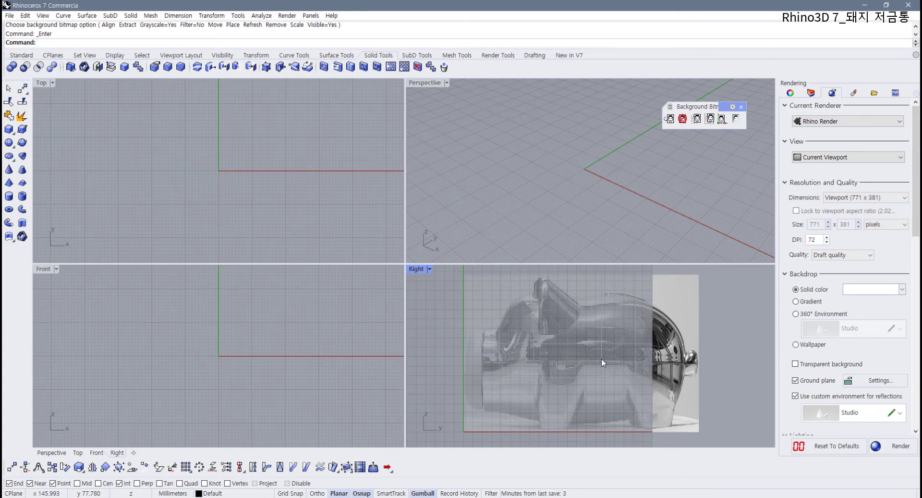
right_drag(601, 358, 605, 363)
- Undo the deletion of the plane and delete the restored plane again
key(ctrl+z)
click(559, 163)
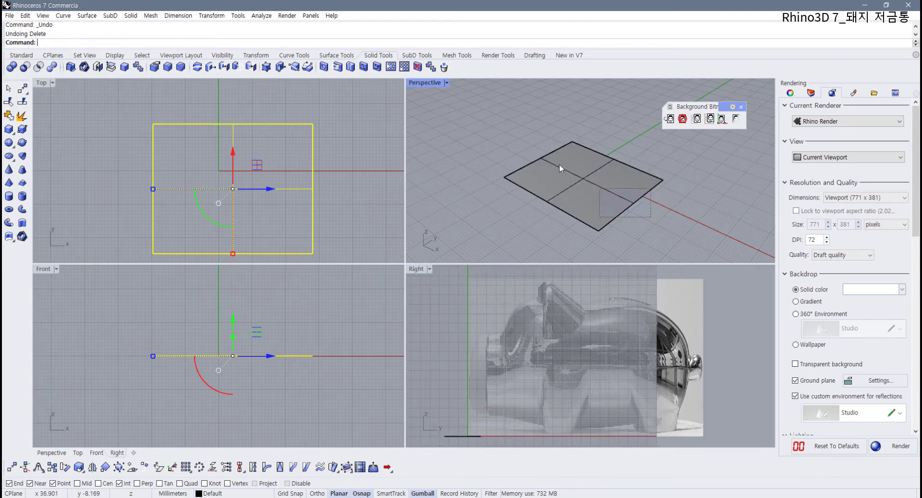
key(Delete)
- Remove the background bitmap from the Right viewport
right_drag(526, 368, 533, 370)
scroll(517, 378, up, 5)
scroll(518, 379, down, 5)
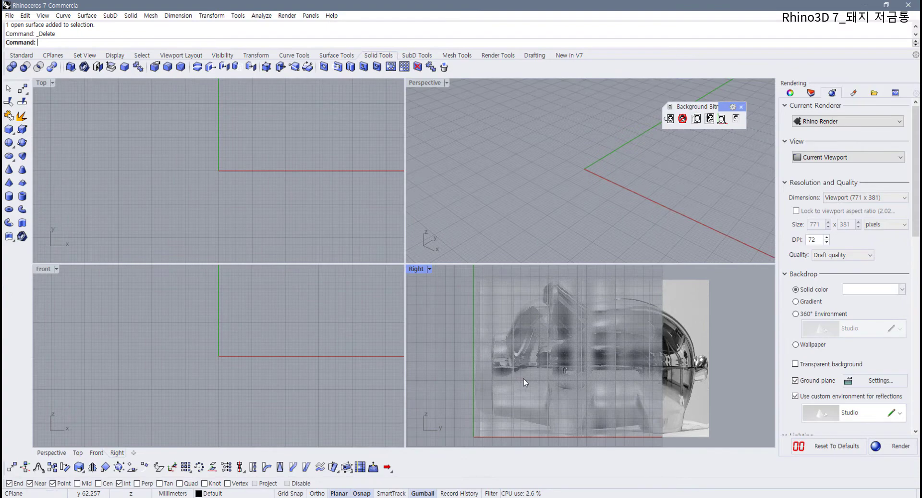
scroll(521, 380, down, 3)
click(683, 118)
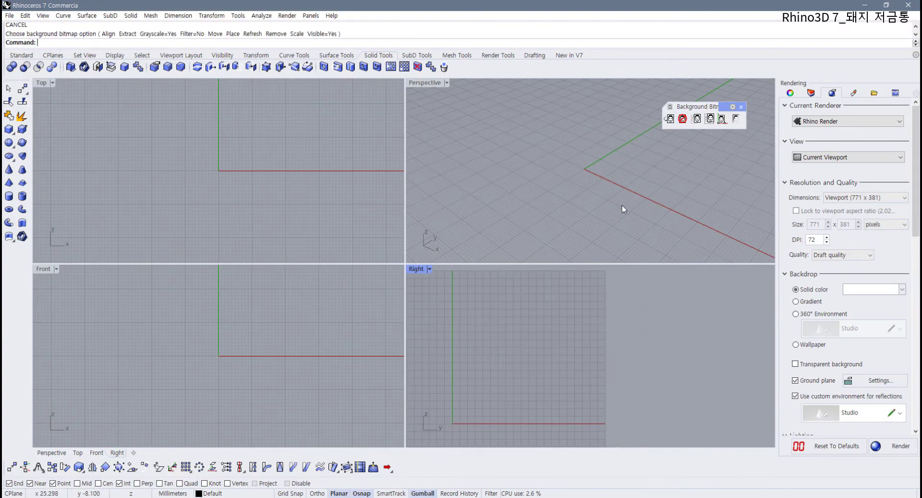
mouse_move(533, 362)
right_down()
mouse_move(578, 362)
mouse_move(532, 370)
right_up()
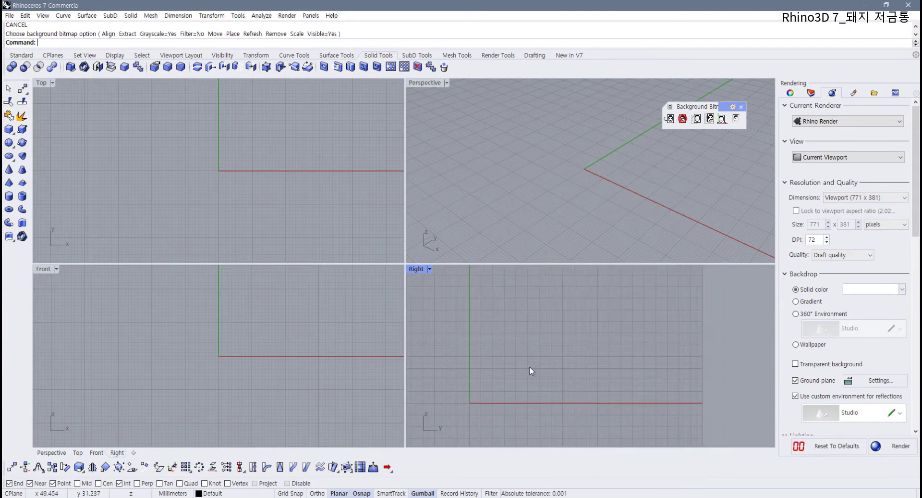
- Place 돼지저금통 샘플.jpg as the Right viewport's background bitmap, with its first corner at 0 and a width of about 100 mm
click(670, 118)
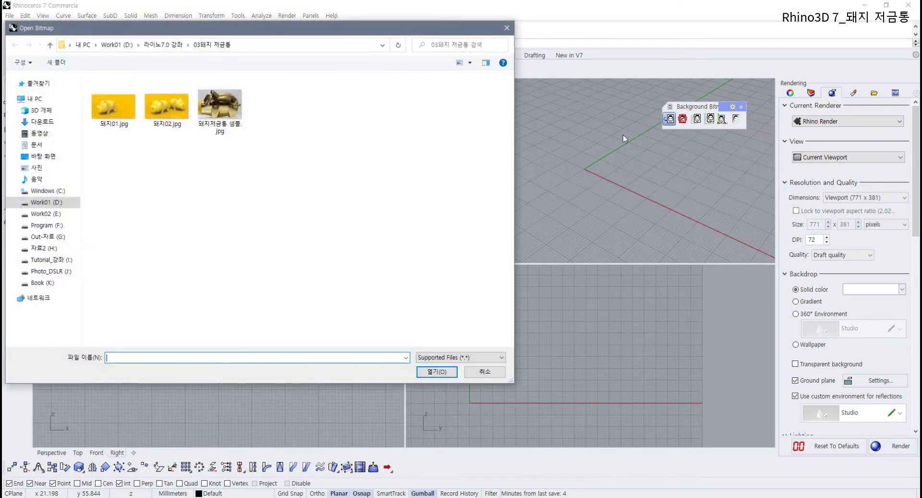
click(219, 117)
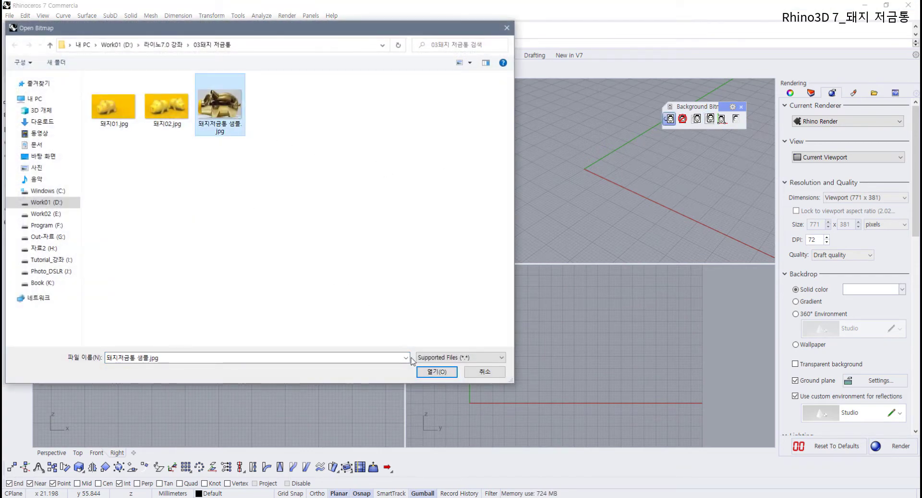
click(447, 372)
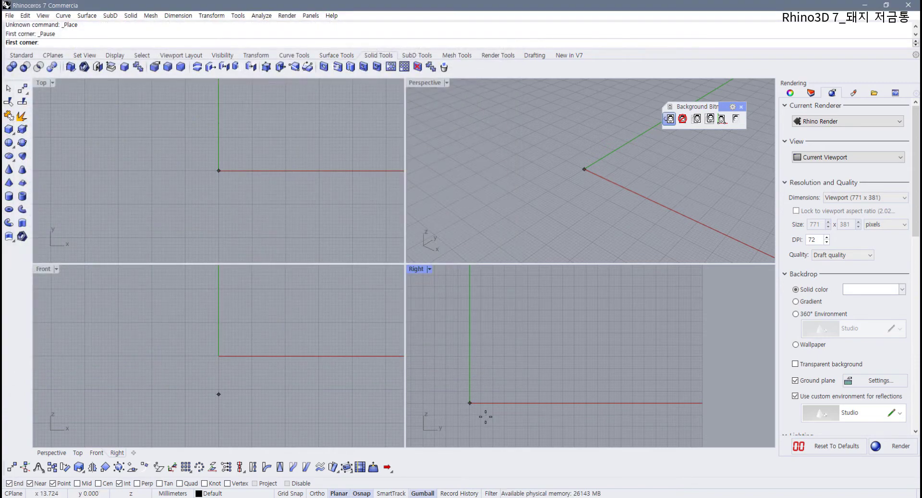
text(0)
key(Return)
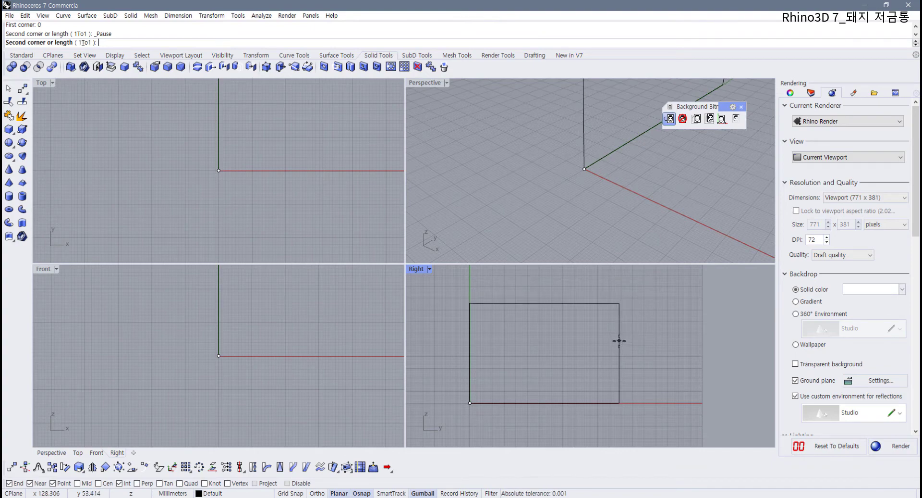
click(619, 341)
key(Return)
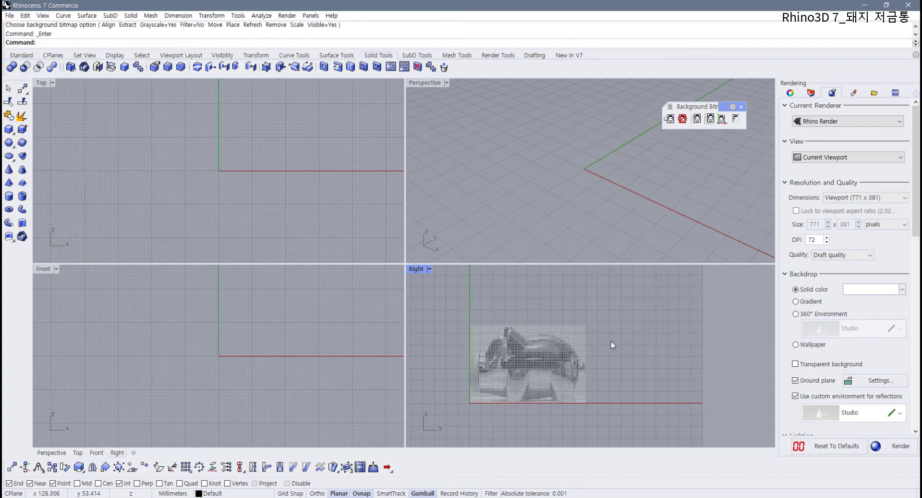
- Hide the grid in the Right viewport and maximize that viewport around the pig image
scroll(596, 345, up, 5)
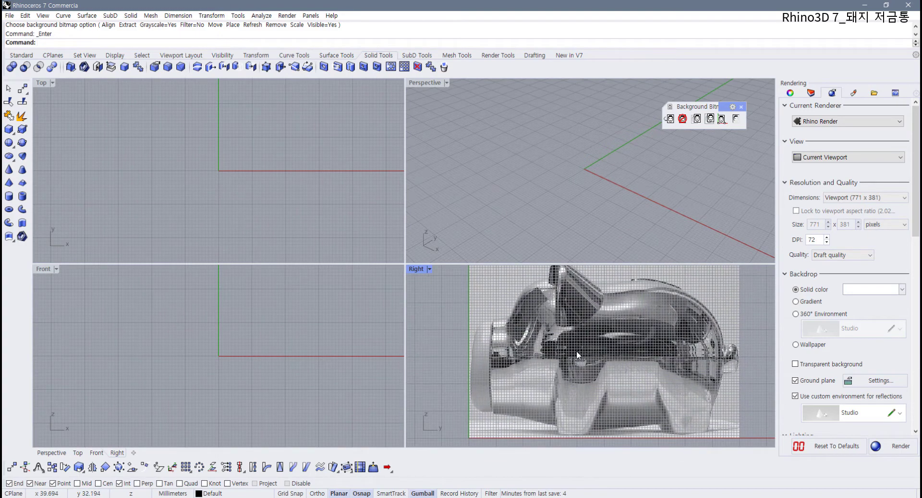
scroll(576, 351, down, 5)
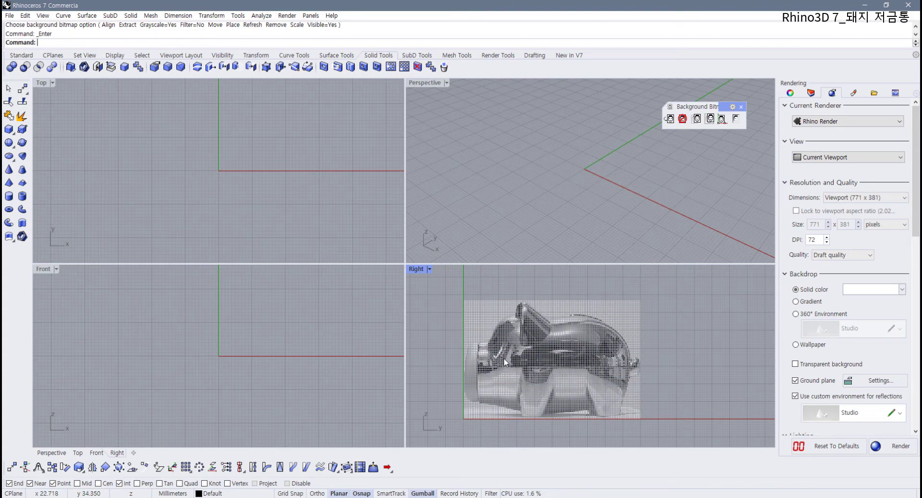
key(F7)
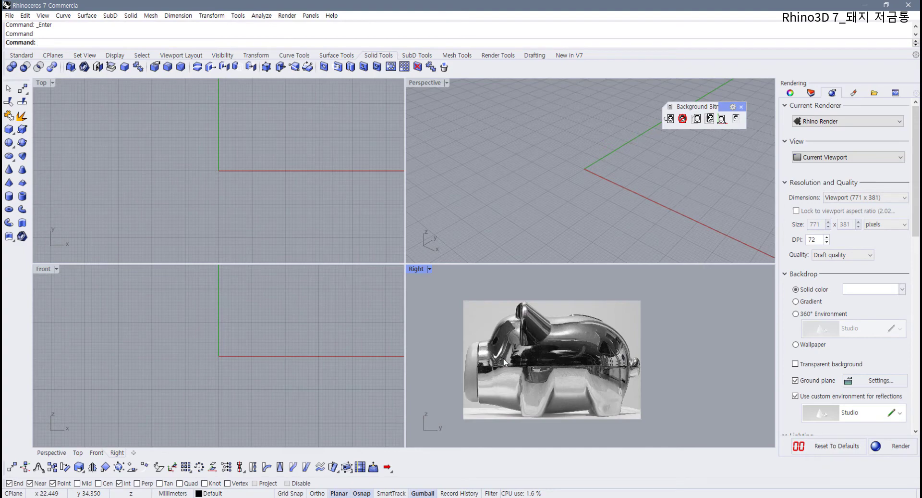
double_click(418, 268)
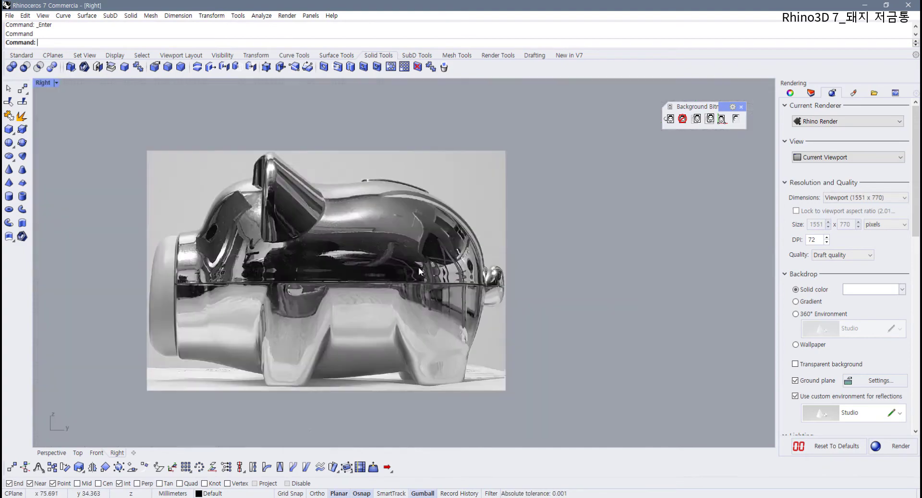
right_drag(302, 262, 273, 273)
scroll(339, 270, up, 2)
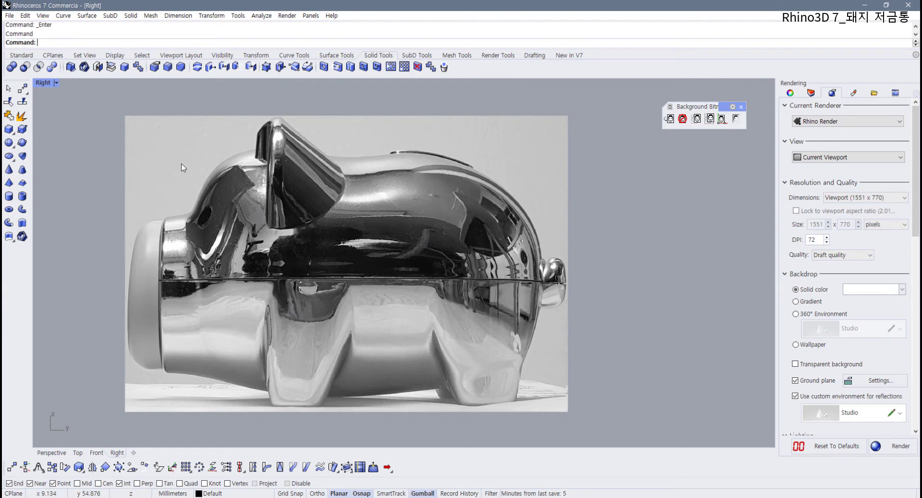
- Start a degree-3 control-point curve and set the Default layer's colour to red
click(17, 56)
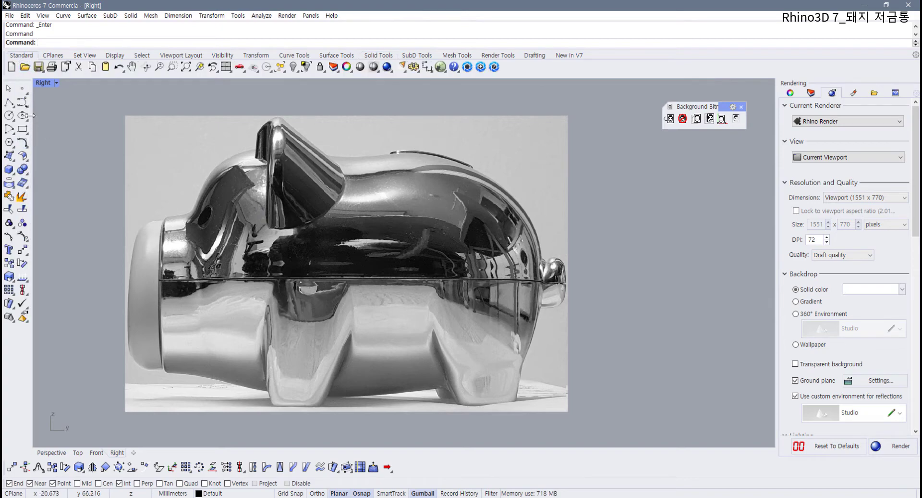
click(9, 103)
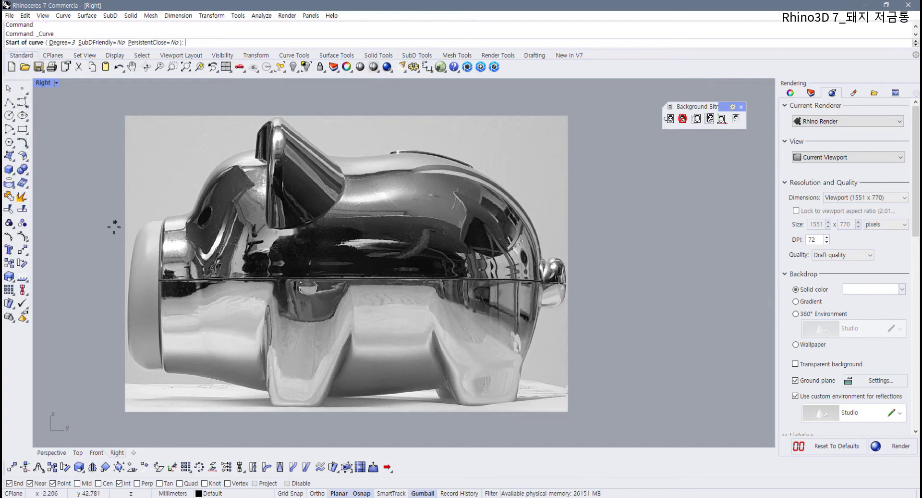
scroll(145, 302, up, 3)
scroll(144, 302, up, 1)
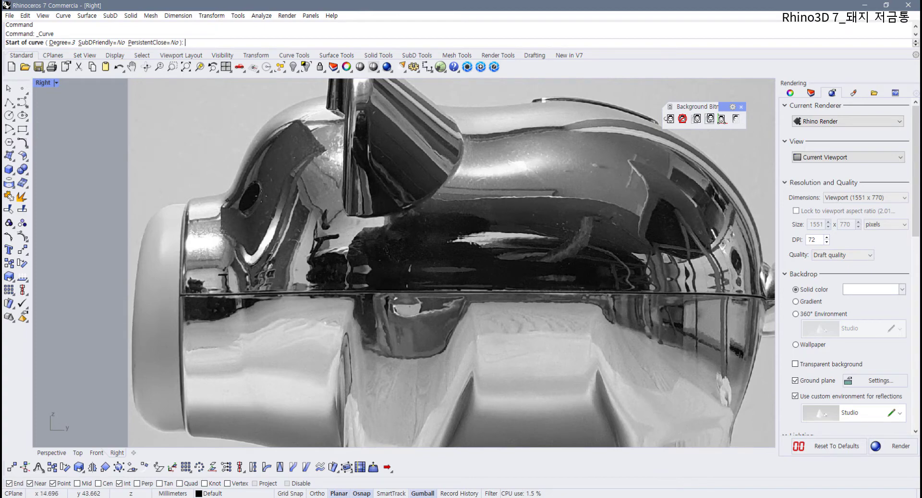
scroll(257, 223, down, 3)
click(790, 93)
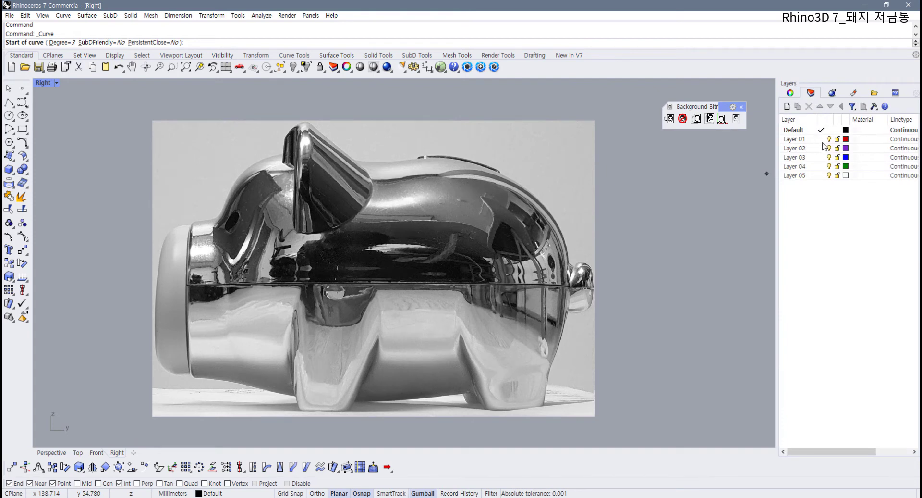
click(850, 131)
click(847, 131)
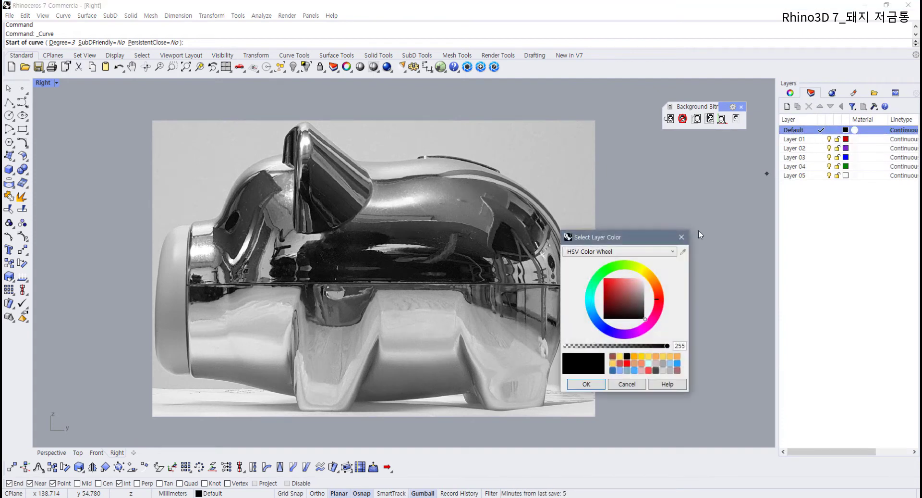
click(607, 279)
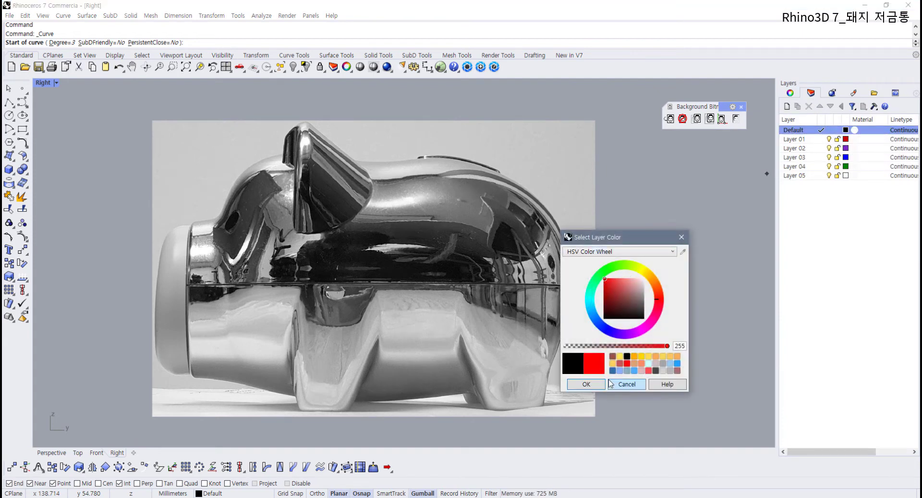
click(586, 384)
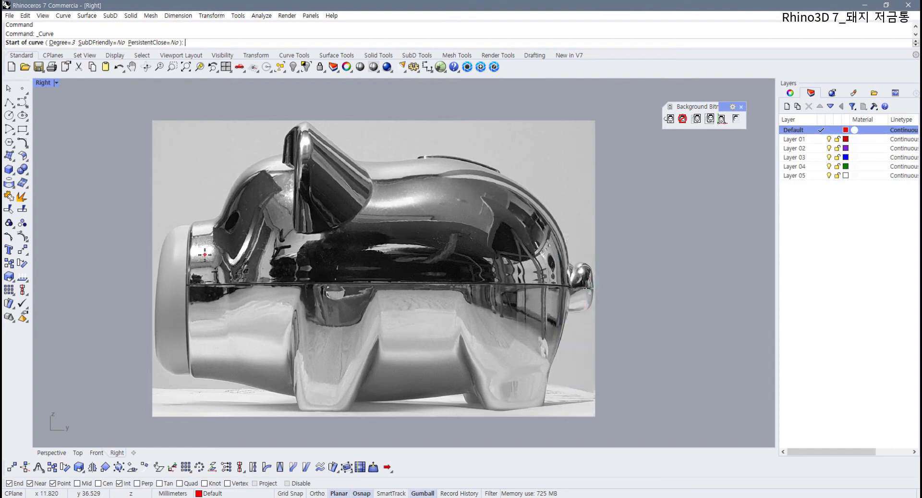
- Trace the pig's upper outline with curve points from the forehead, past the ear and over the back to the upper rump
right_drag(207, 240, 196, 278)
scroll(196, 277, up, 3)
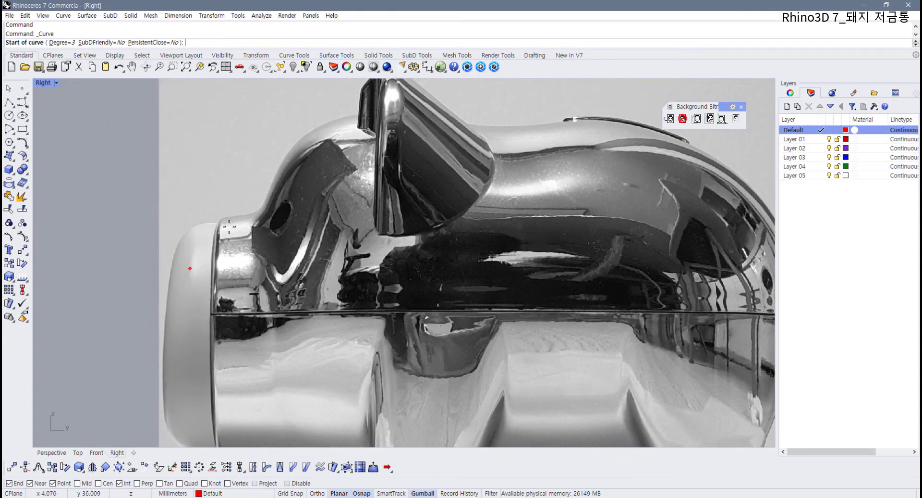
right_drag(352, 144, 299, 180)
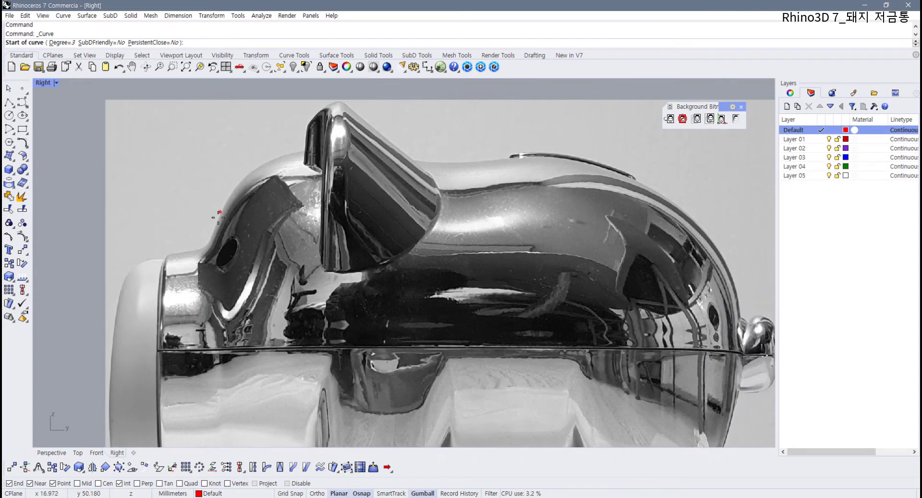
click(218, 219)
click(255, 163)
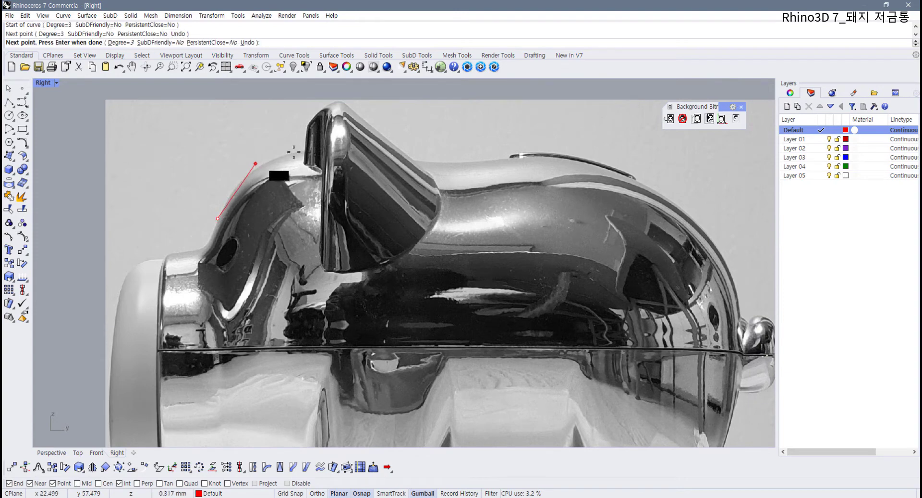
click(319, 143)
click(433, 164)
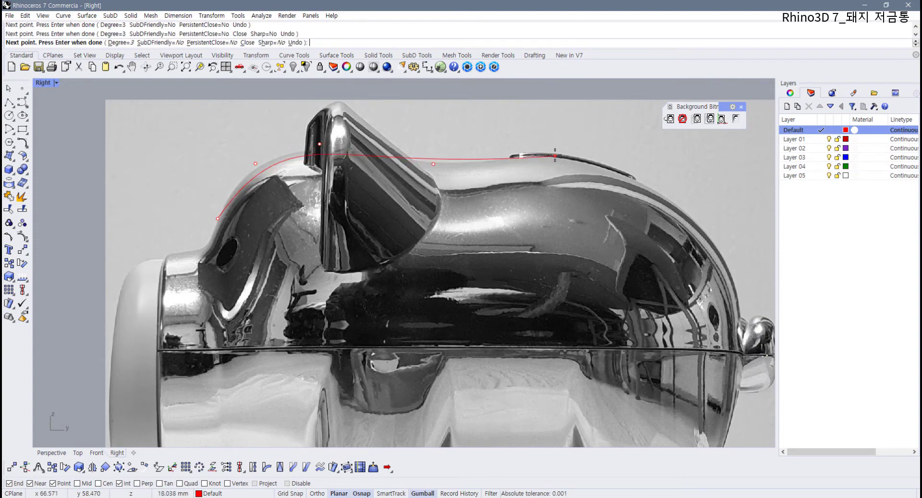
click(556, 154)
click(656, 185)
right_drag(708, 234, 589, 151)
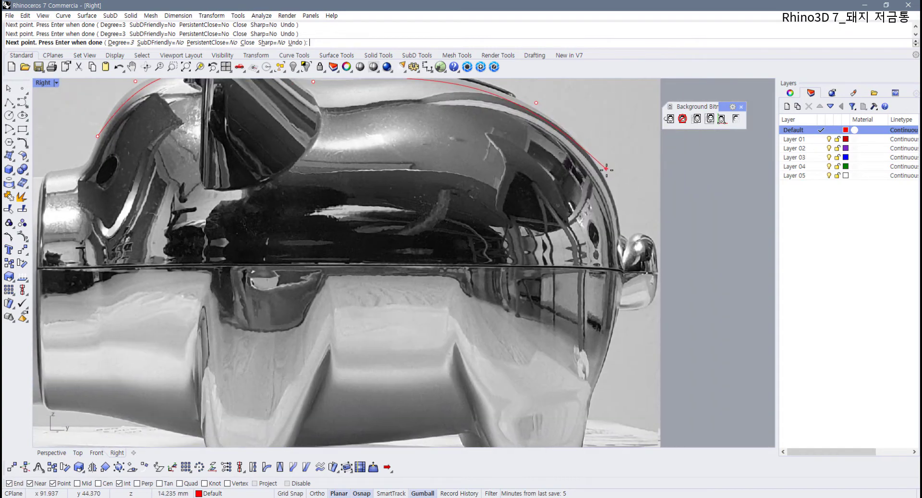
click(613, 185)
- Continue the curve down the rump and along the belly to the underside behind the snout, passing across the legs
right_drag(620, 196, 609, 134)
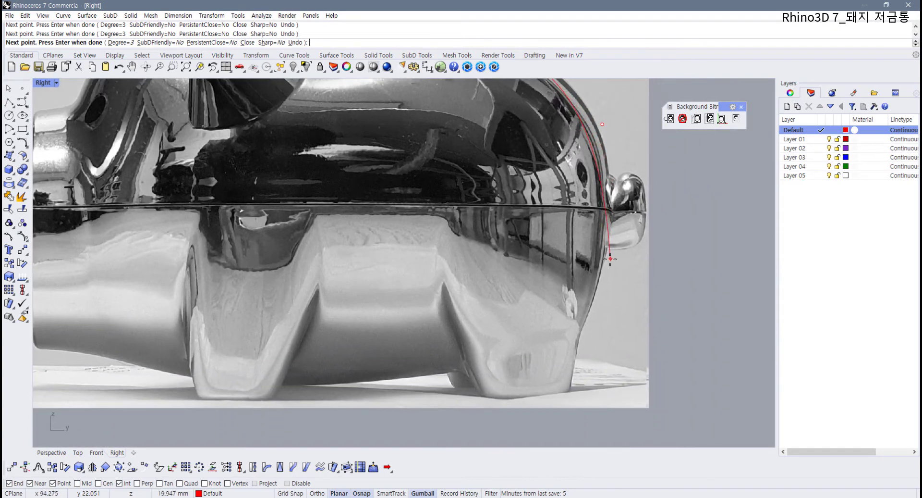
click(609, 260)
click(586, 314)
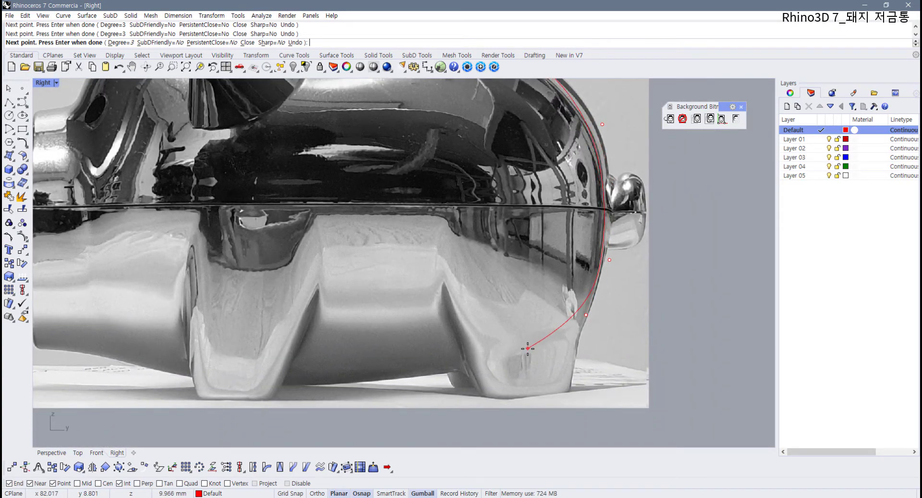
click(529, 350)
click(422, 376)
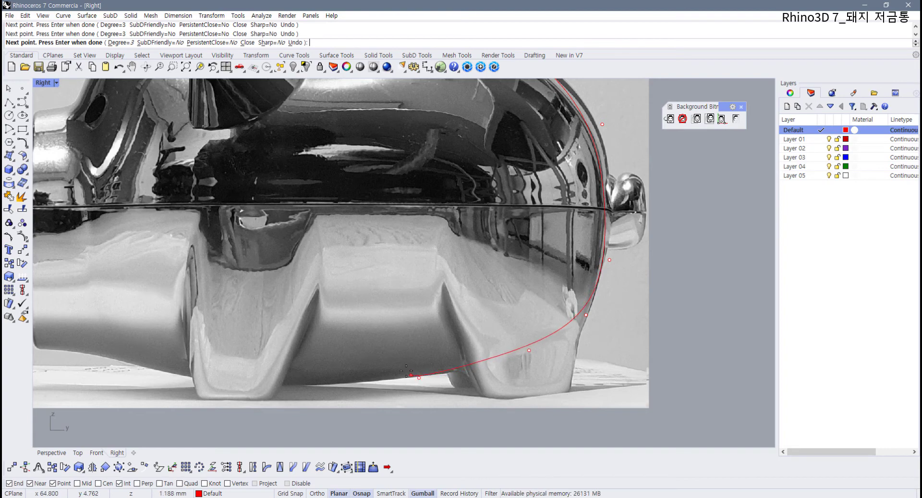
right_drag(422, 376, 506, 397)
click(358, 402)
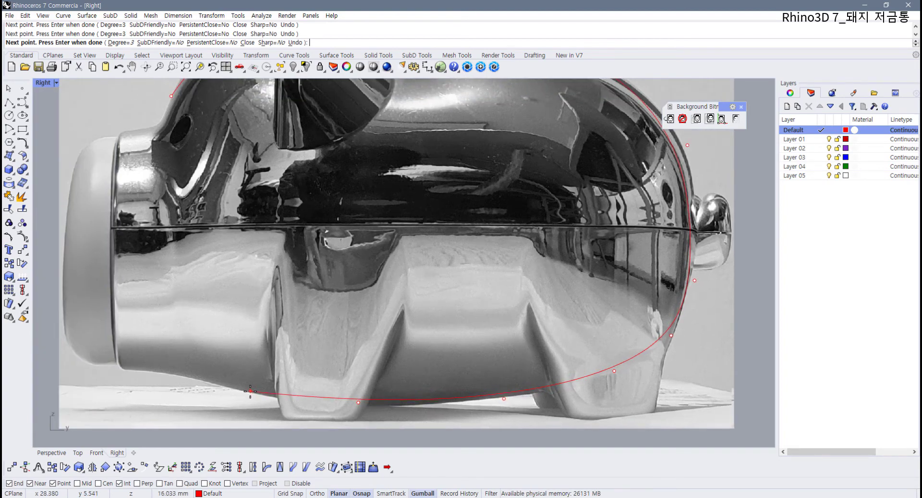
click(250, 391)
click(175, 374)
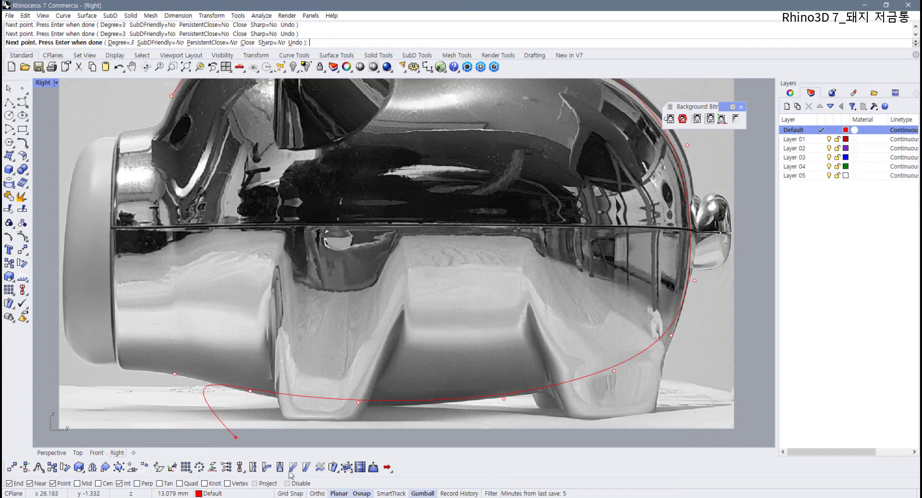
- Continue the curve around the snout and up to the brow, closing it at its start point on the forehead
scroll(158, 382, up, 2)
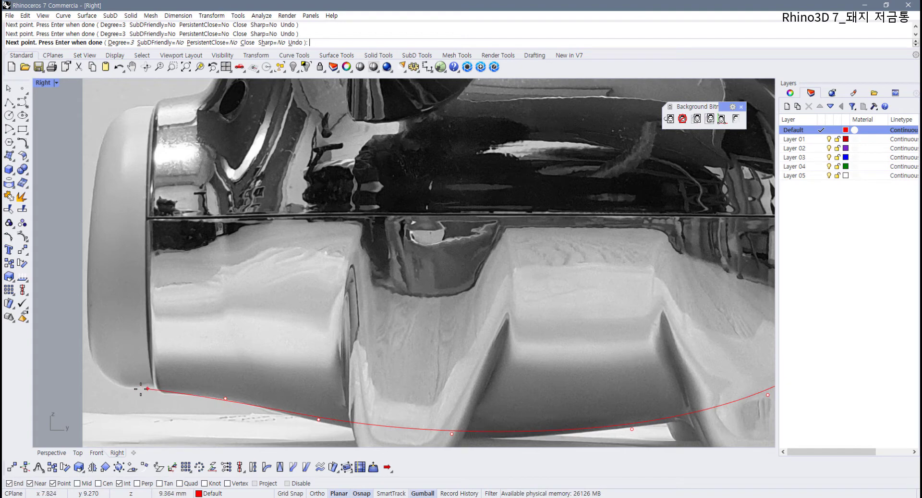
click(135, 388)
click(98, 369)
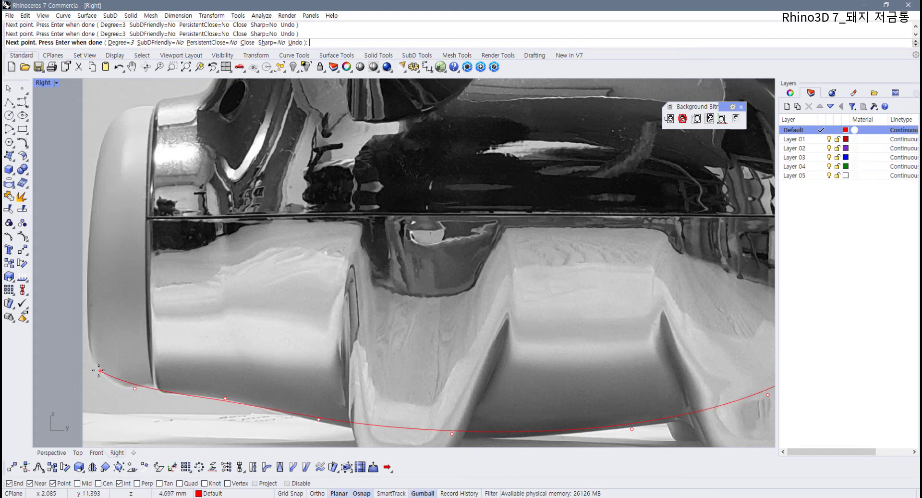
click(88, 290)
right_drag(77, 147, 101, 213)
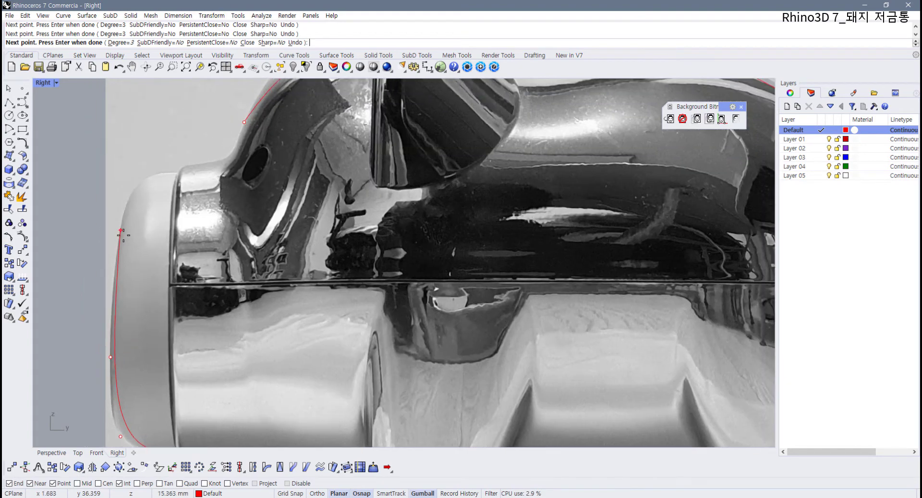
click(120, 227)
click(145, 174)
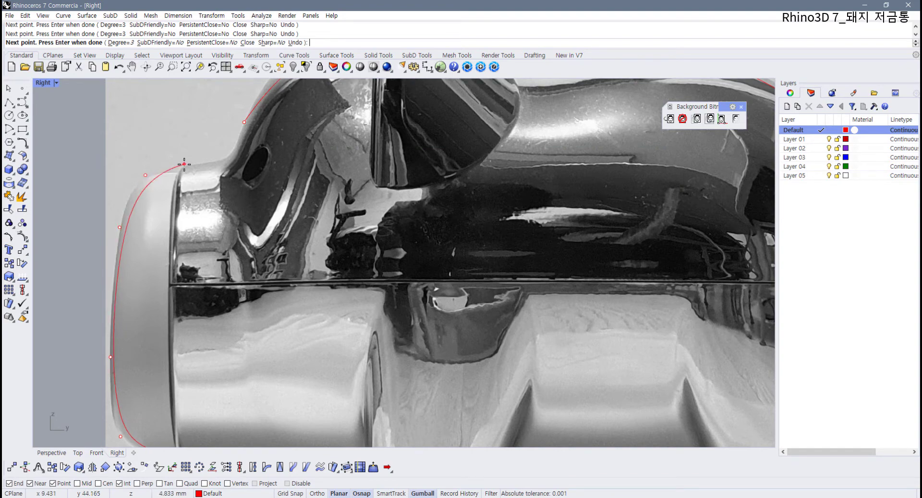
click(186, 164)
click(227, 158)
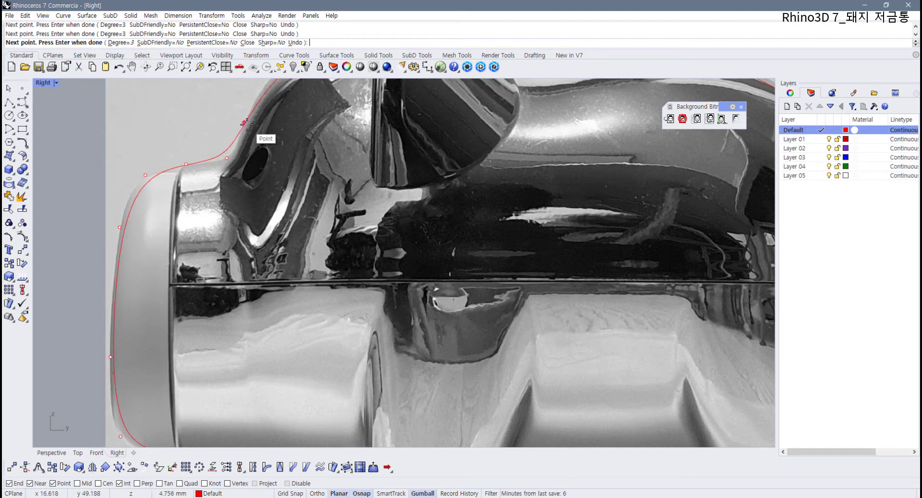
click(245, 123)
scroll(318, 255, down, 3)
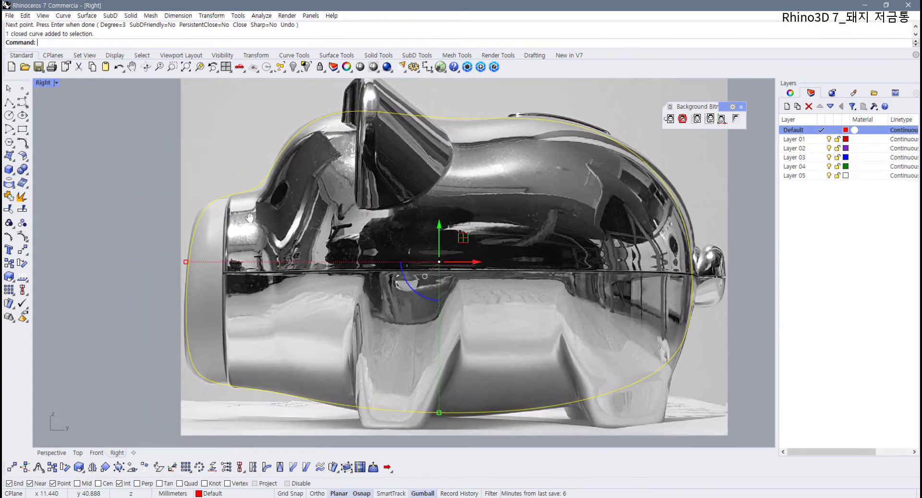
- Show the outline's control points and shift the snout's two upper front points and its lower front point to match the photo
key(F10)
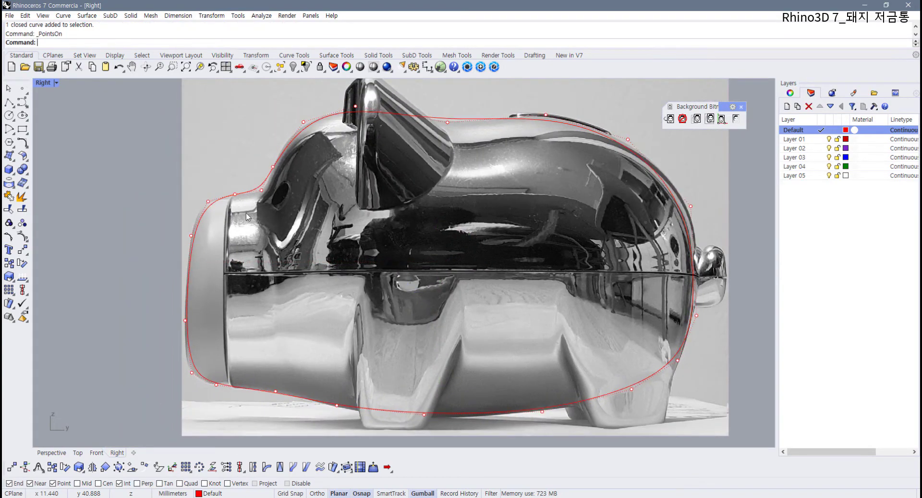
scroll(152, 197, up, 5)
drag(175, 177, 273, 317)
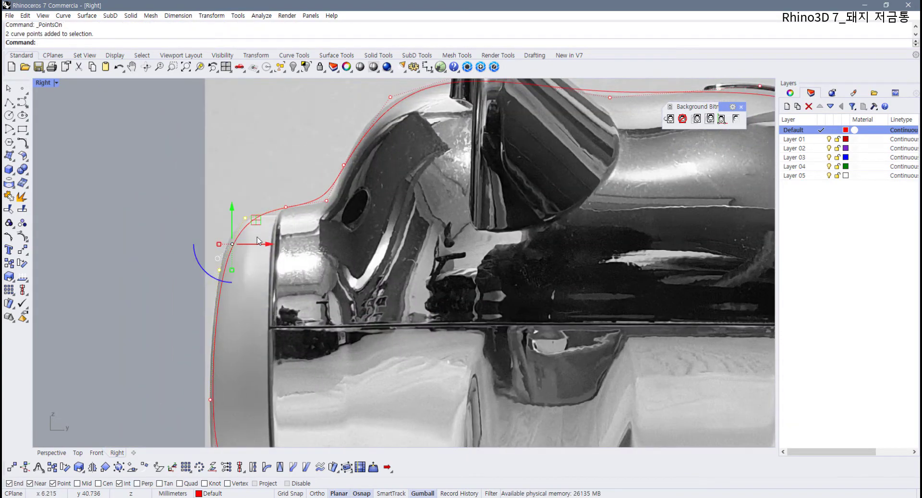
drag(258, 240, 249, 246)
scroll(251, 294, down, 3)
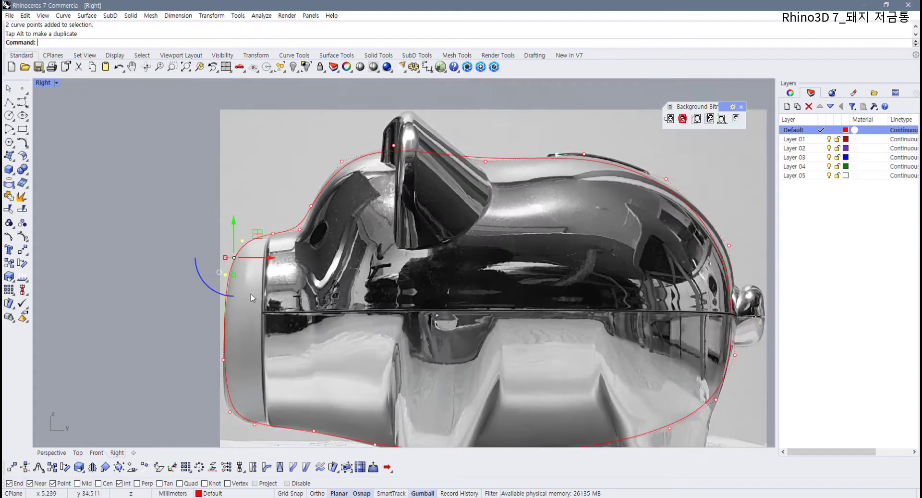
scroll(209, 232, up, 4)
drag(188, 334, 219, 369)
drag(226, 319, 216, 323)
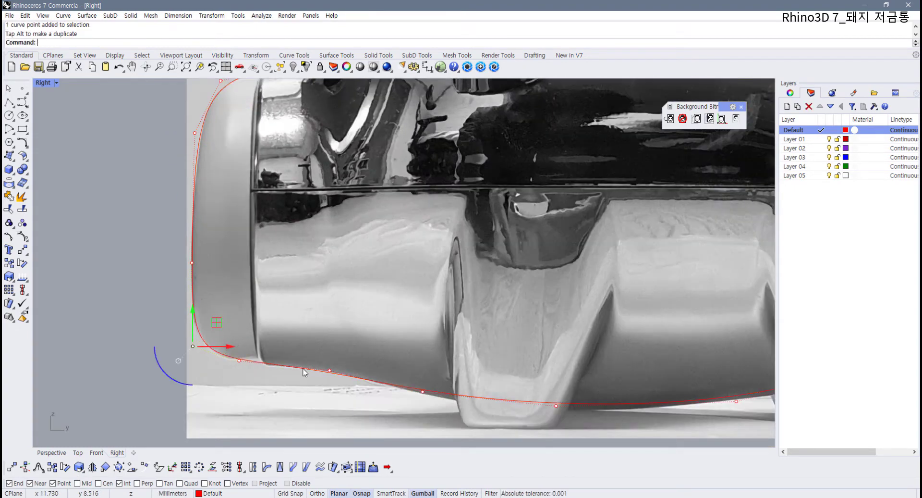
- Shift the belly control point beside the front leg slightly toward the rear and down to fit the underside
scroll(403, 389, down, 3)
scroll(298, 375, up, 4)
click(283, 388)
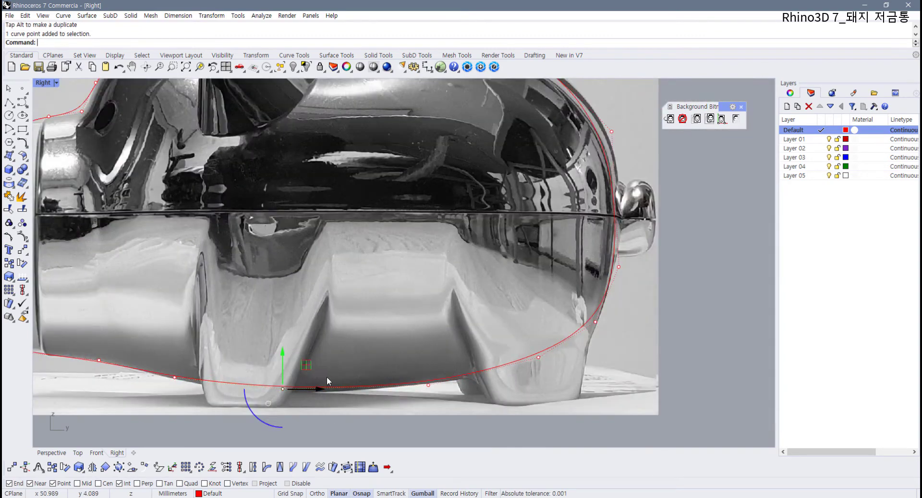
drag(308, 365, 315, 368)
- Move the control points above the tail and on the upper rump outward so the curve follows the pig's rear outline
right_drag(405, 343, 287, 436)
click(494, 224)
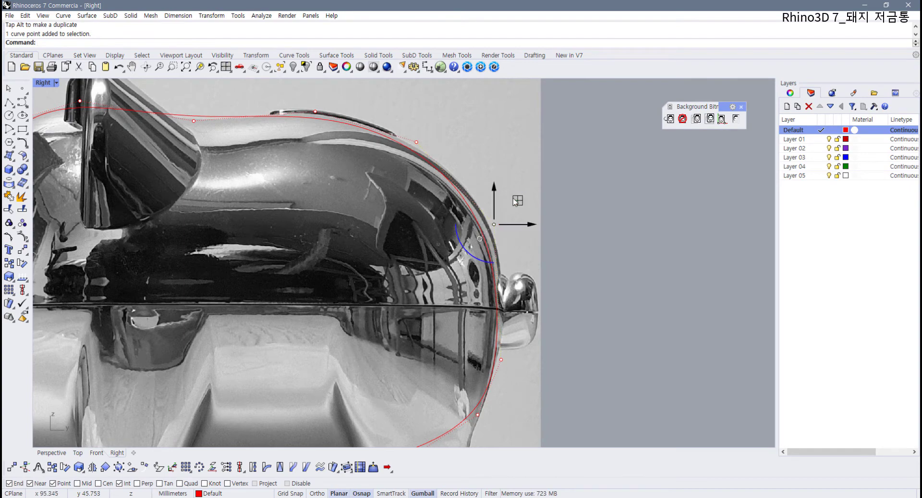
drag(516, 198, 529, 200)
scroll(539, 399, down, 4)
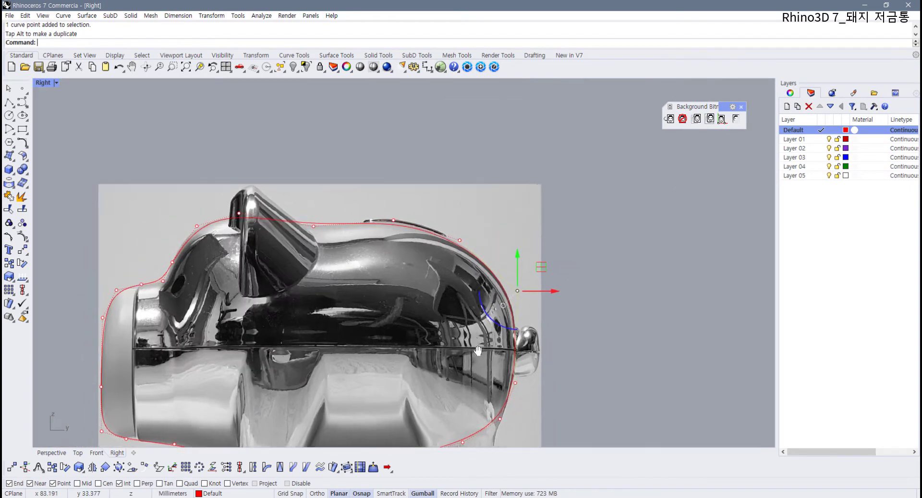
scroll(456, 285, up, 4)
drag(434, 254, 505, 208)
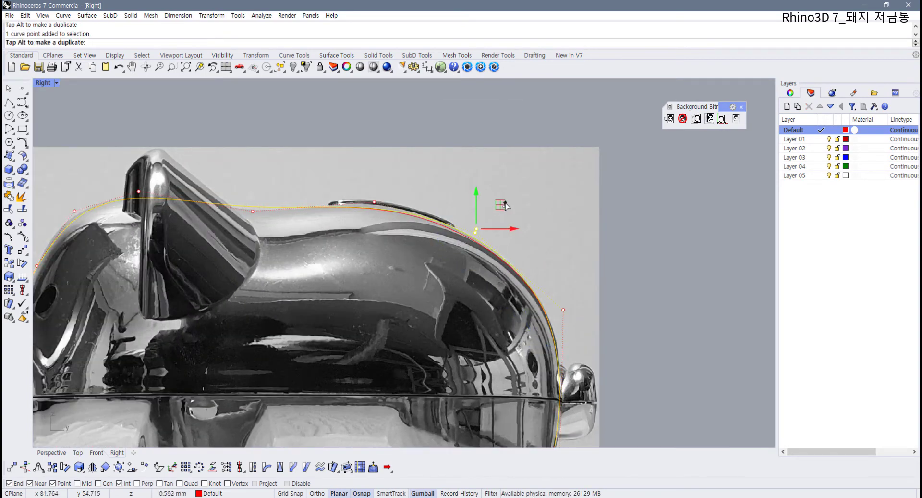
- Lower the control point behind the ear slightly to fit the dip in the back
right_drag(324, 237, 373, 275)
drag(389, 259, 431, 229)
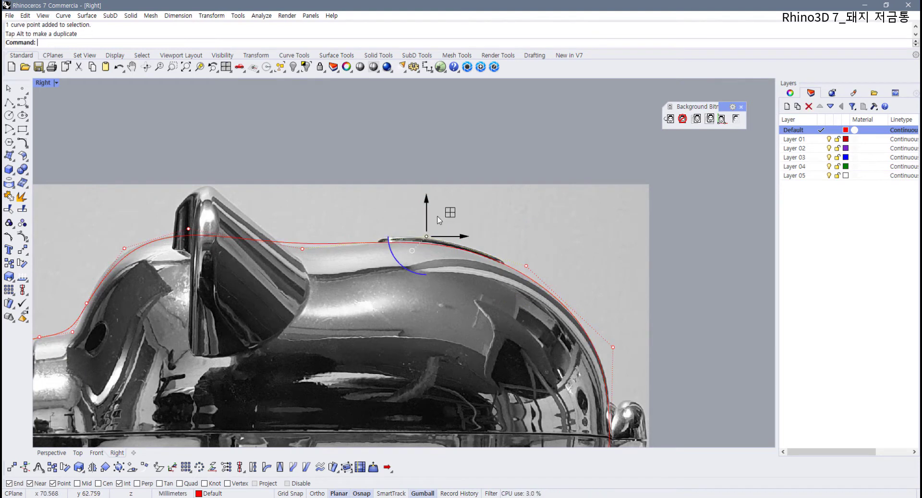
right_drag(267, 265, 336, 278)
drag(377, 273, 393, 286)
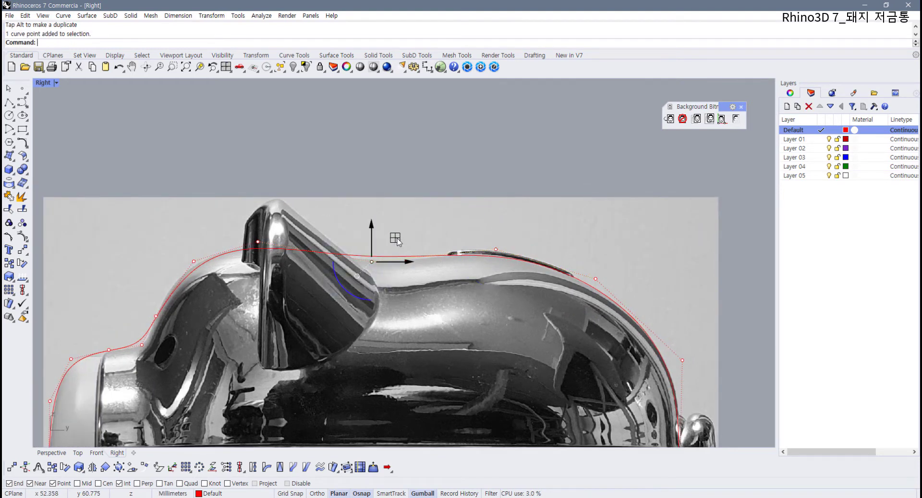
drag(395, 237, 393, 242)
- Shift the forehead control point slightly forward and the point at the snout's base slightly rearward and down to match the photo
right_drag(249, 270, 356, 258)
drag(281, 223, 323, 261)
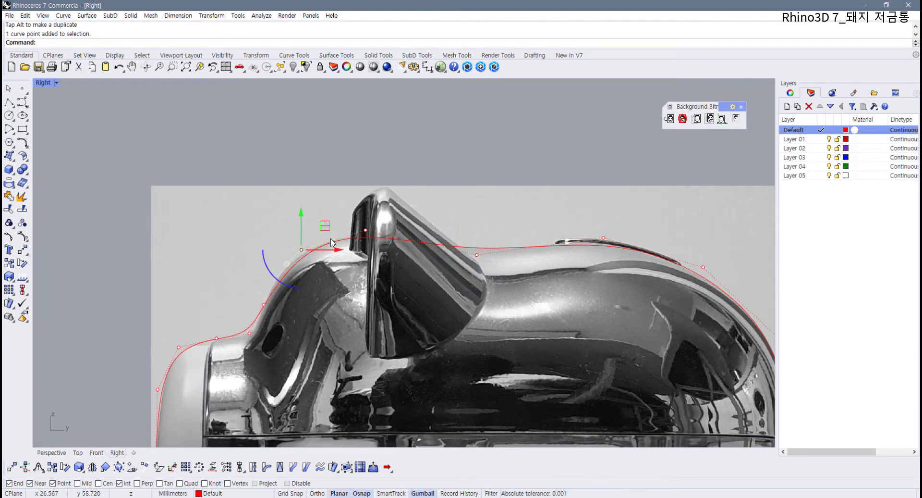
drag(326, 226, 319, 224)
drag(235, 321, 260, 356)
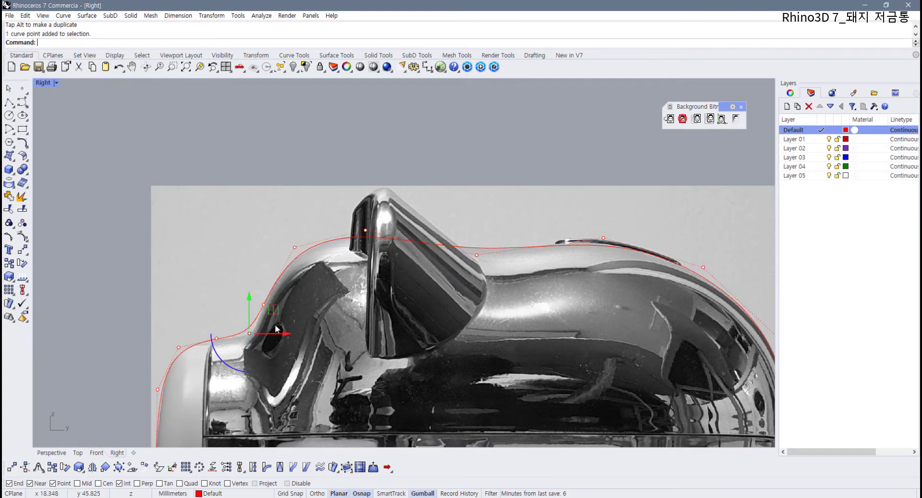
drag(277, 311, 280, 316)
- Lower the control point on the snout's upper front slightly and hide the outline's control points
scroll(246, 348, down, 4)
right_drag(246, 348, 258, 287)
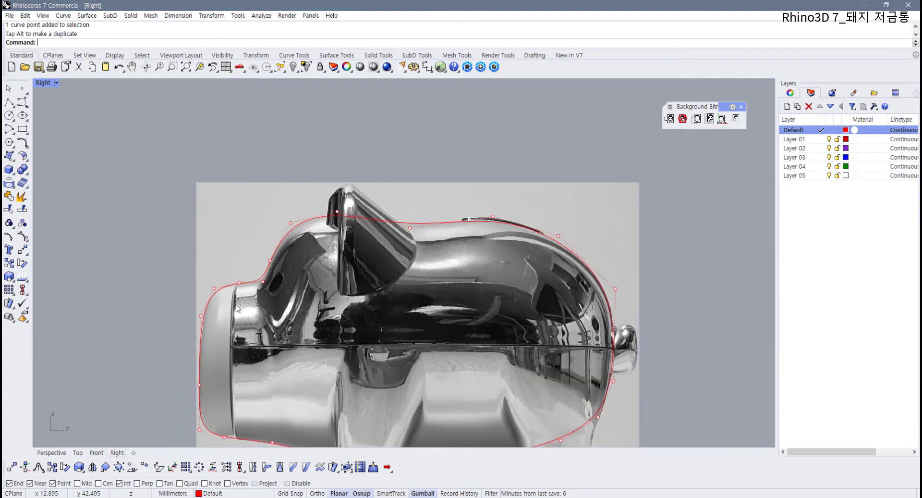
scroll(221, 327, up, 2)
right_drag(220, 331, 225, 304)
drag(183, 280, 201, 301)
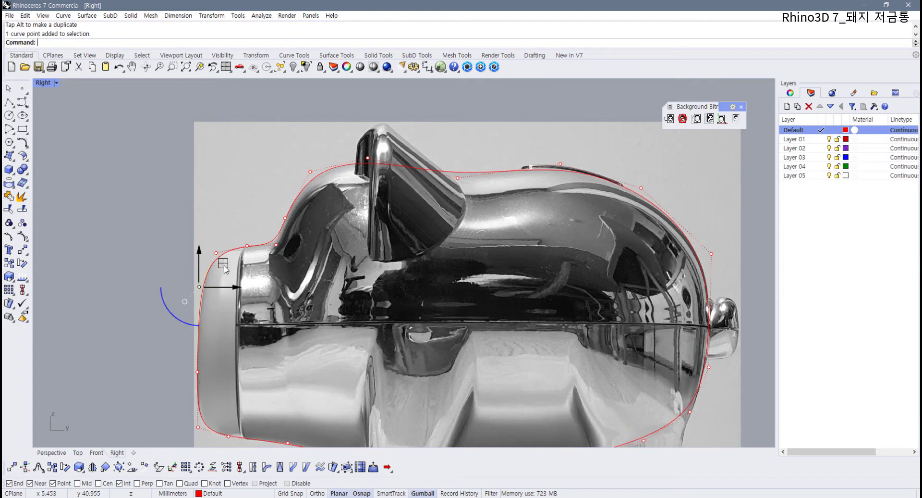
drag(224, 266, 225, 270)
click(175, 321)
right_drag(174, 337, 154, 325)
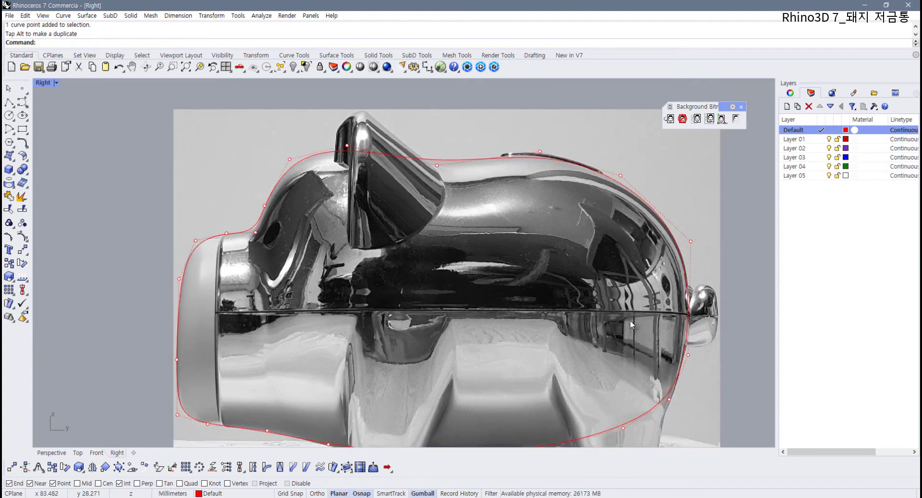
key(F11)
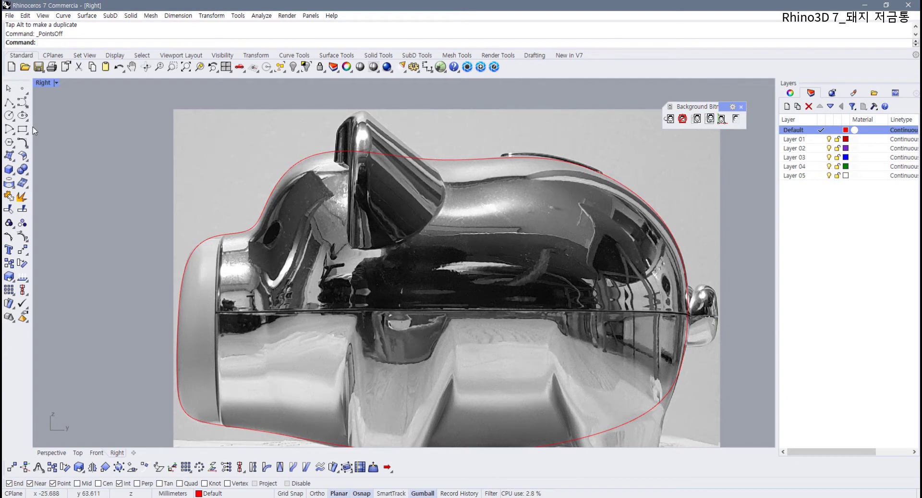
- Draw a horizontal line about 116 mm long across the whole pig and raise it onto the body's horizontal seam
click(8, 103)
click(126, 316)
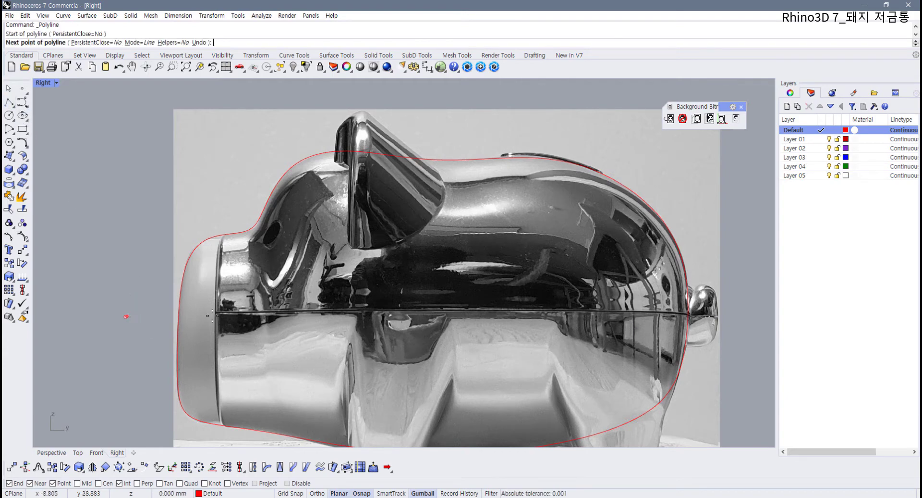
key(F8)
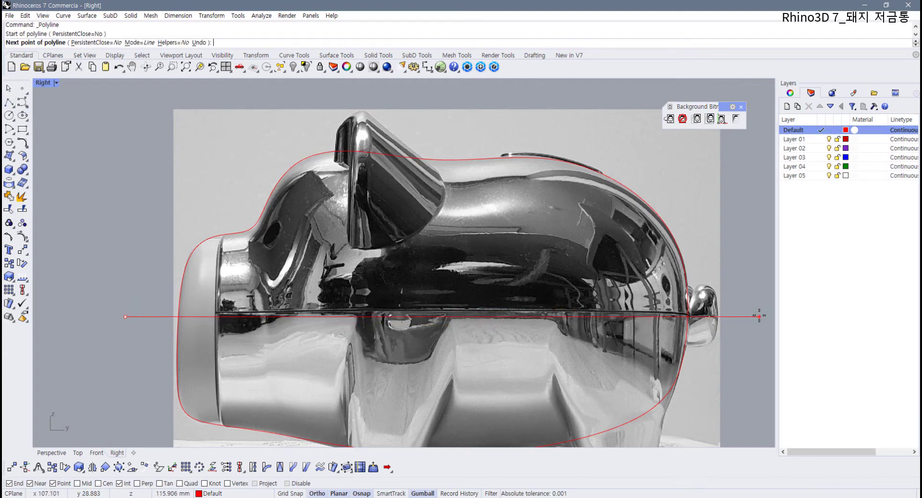
shift+click(760, 316)
key(Return)
click(525, 317)
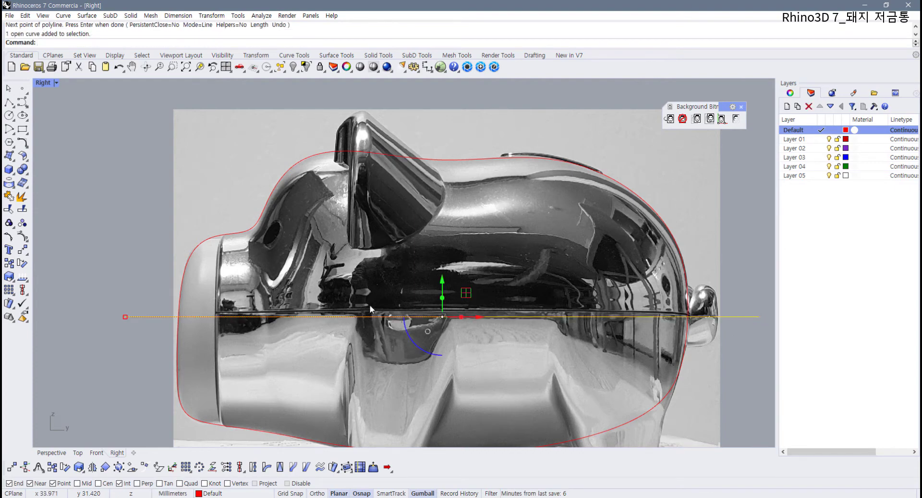
drag(445, 290, 446, 282)
click(573, 275)
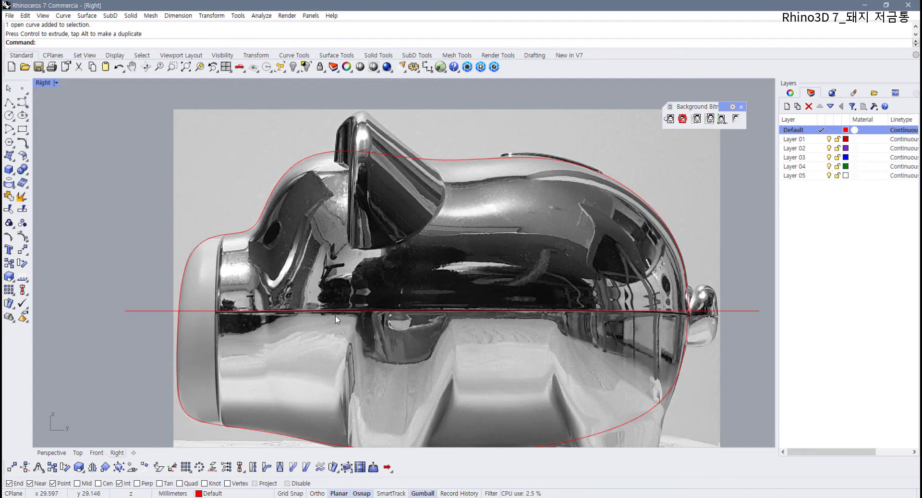
- Split the closed body outline into upper and lower pieces with the horizontal seam line, and check each piece by selecting it
click(186, 270)
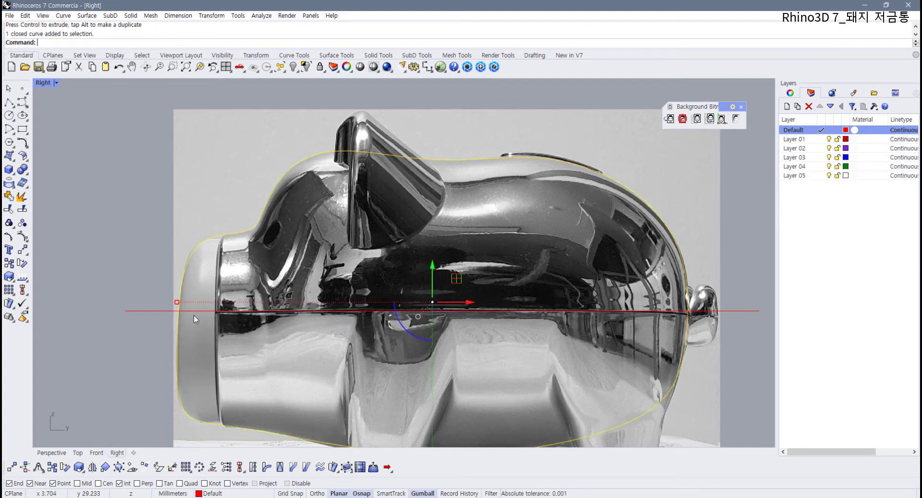
click(128, 237)
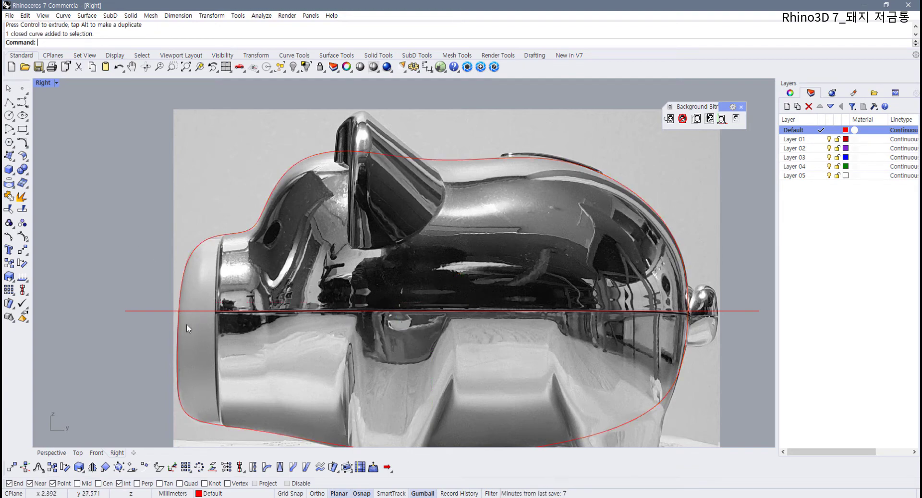
drag(192, 324, 171, 301)
click(209, 288)
click(180, 247)
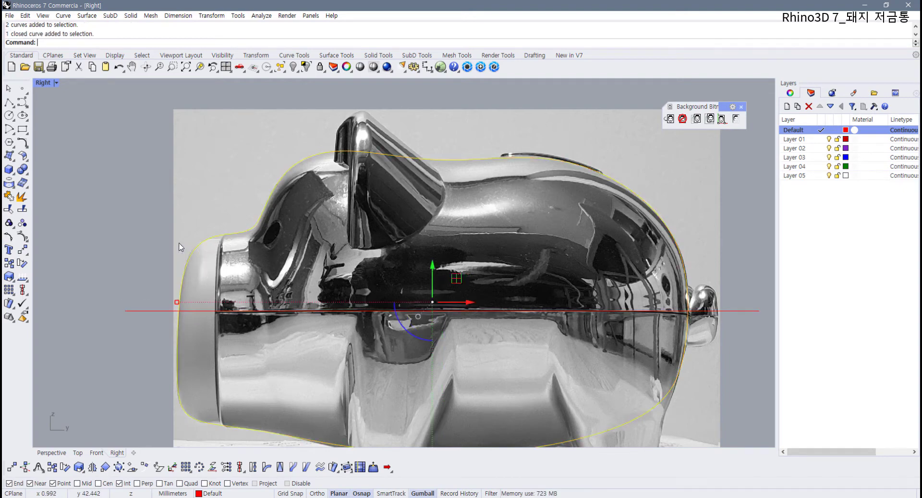
click(22, 209)
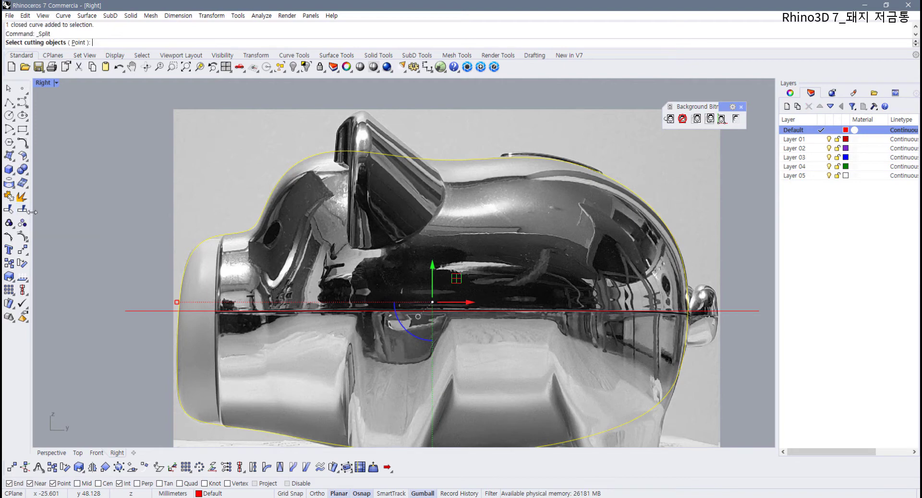
click(163, 303)
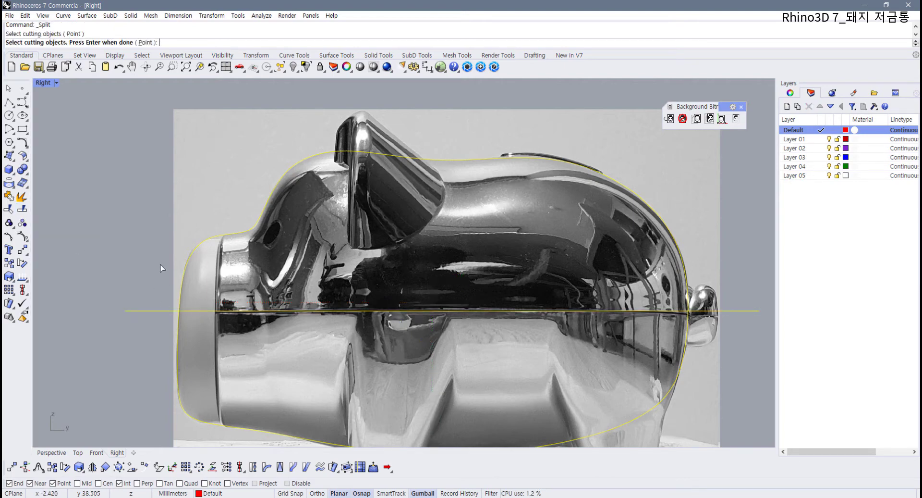
key(Return)
click(182, 276)
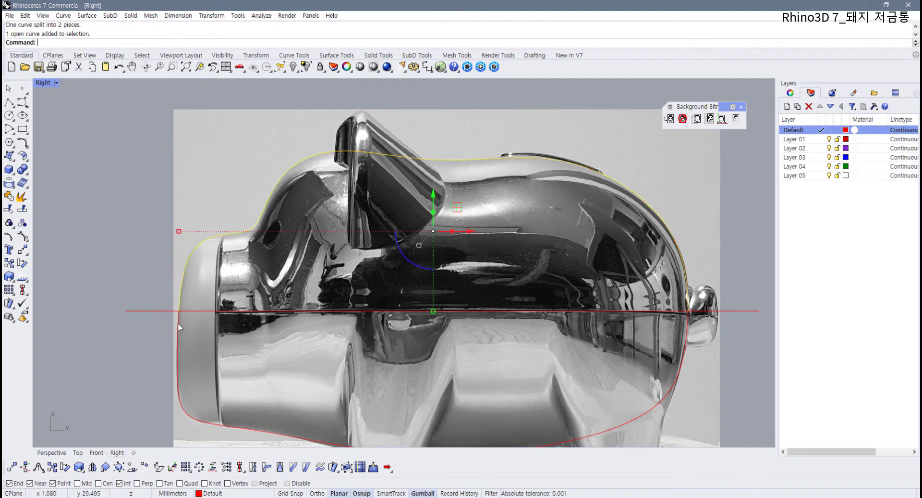
click(179, 321)
click(183, 281)
click(177, 332)
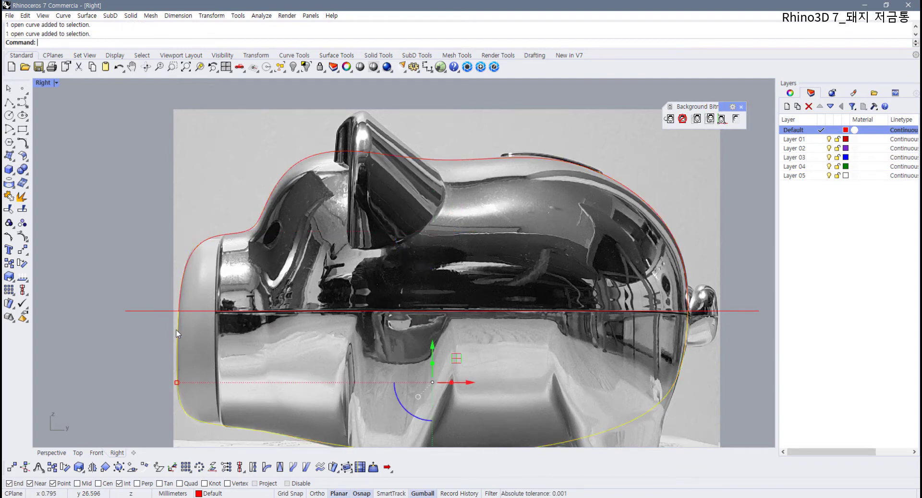
key(Escape)
- Return to the four-viewport layout and frame the snout in the Right viewport and the axes in the Front viewport
scroll(182, 276, down, 2)
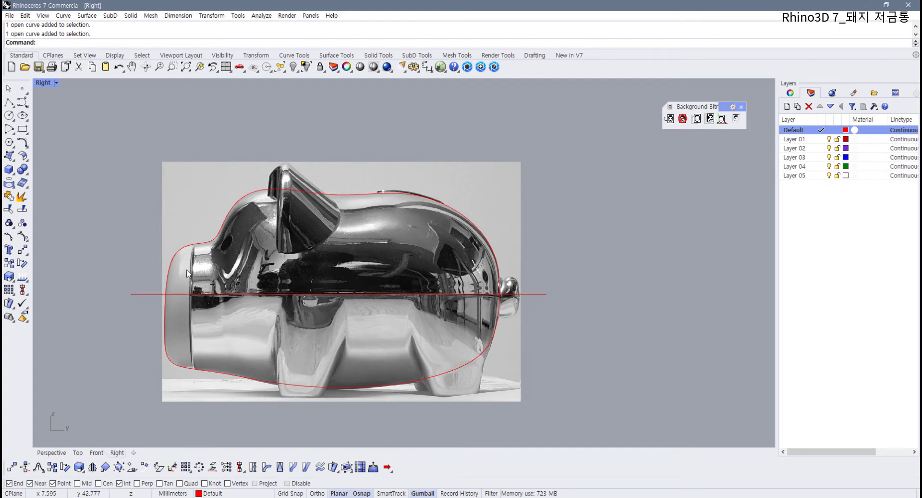
double_click(45, 86)
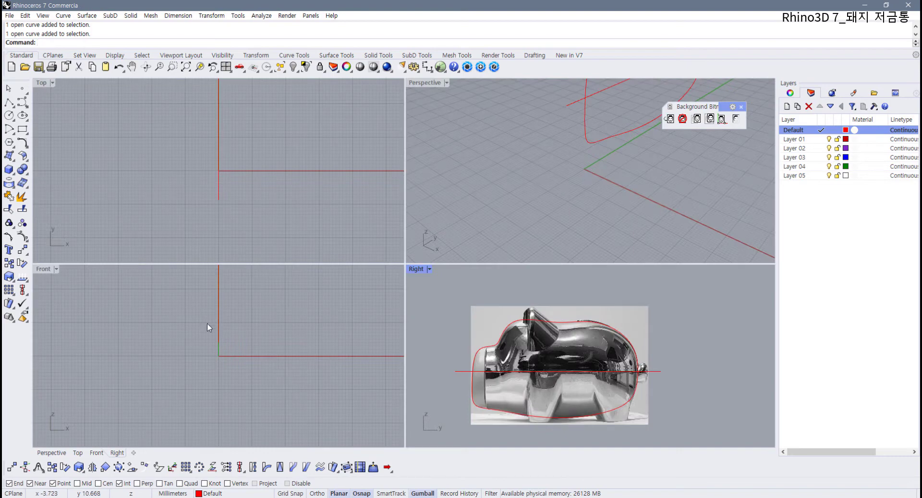
scroll(207, 323, down, 4)
right_drag(207, 328, 197, 355)
scroll(183, 382, up, 3)
scroll(192, 354, up, 3)
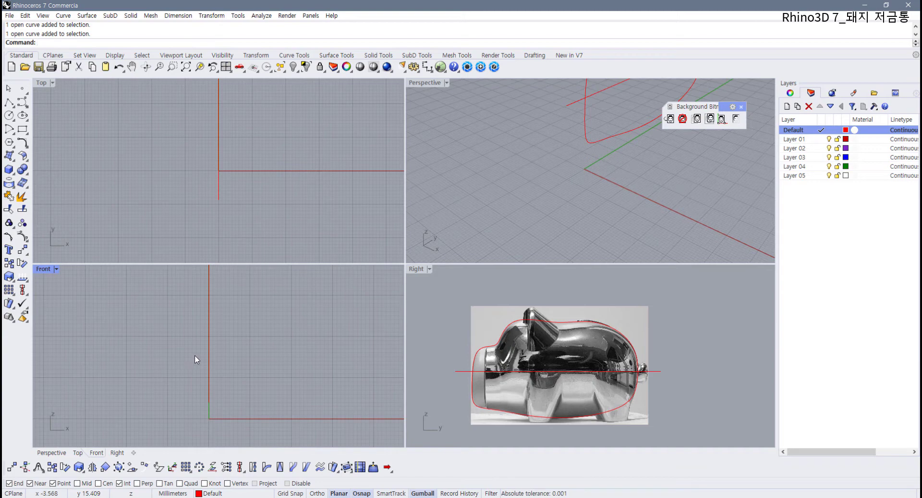
scroll(510, 375, up, 3)
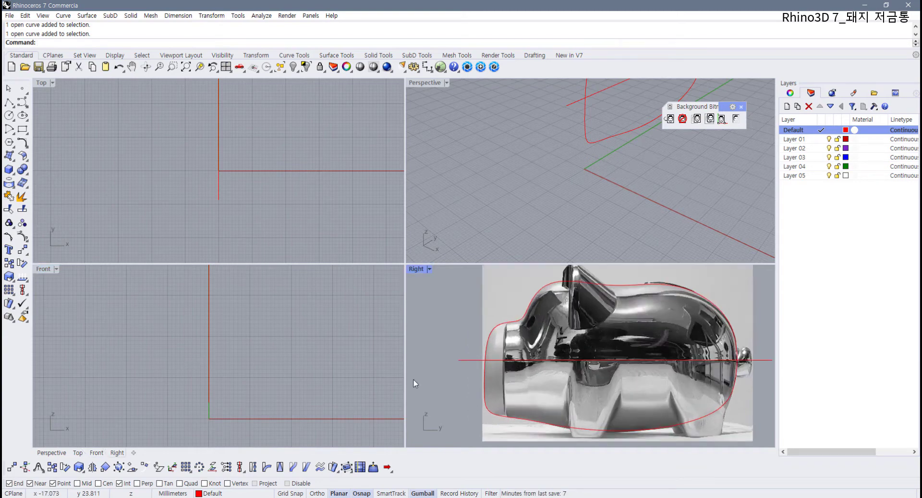
right_drag(241, 357, 245, 347)
scroll(475, 308, up, 2)
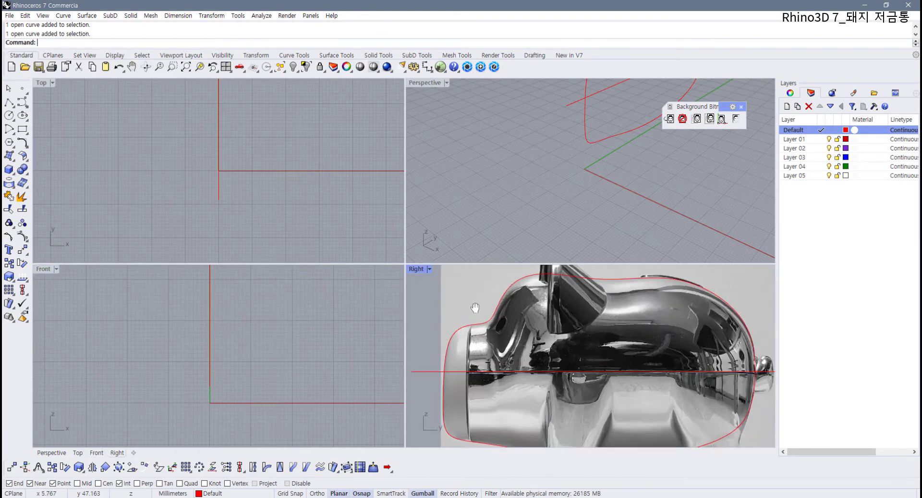
right_drag(475, 308, 492, 286)
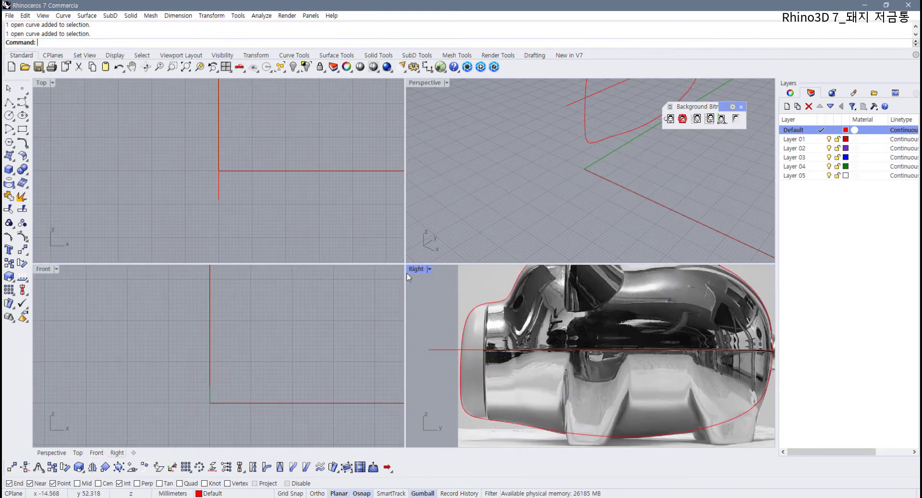
- Float the Circle toolset, start a vertical circle by diameter, and leave Near as the only active object snap
click(13, 116)
click(60, 112)
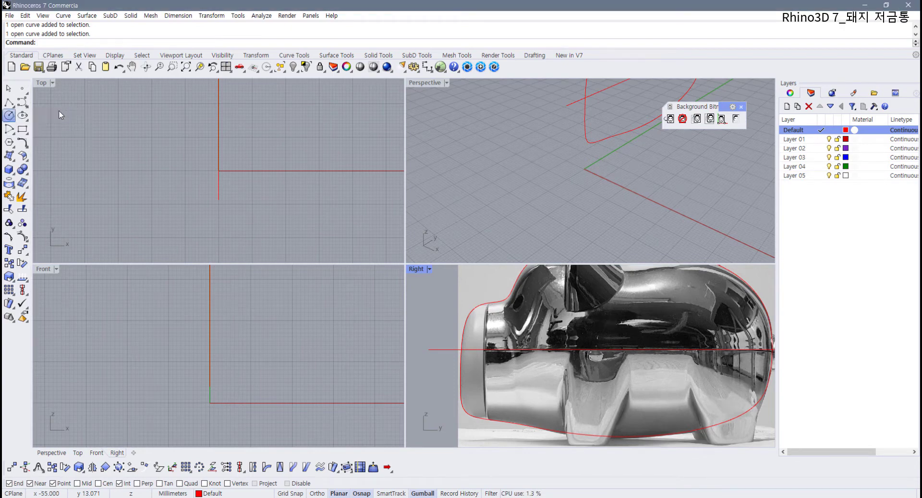
drag(59, 111, 309, 189)
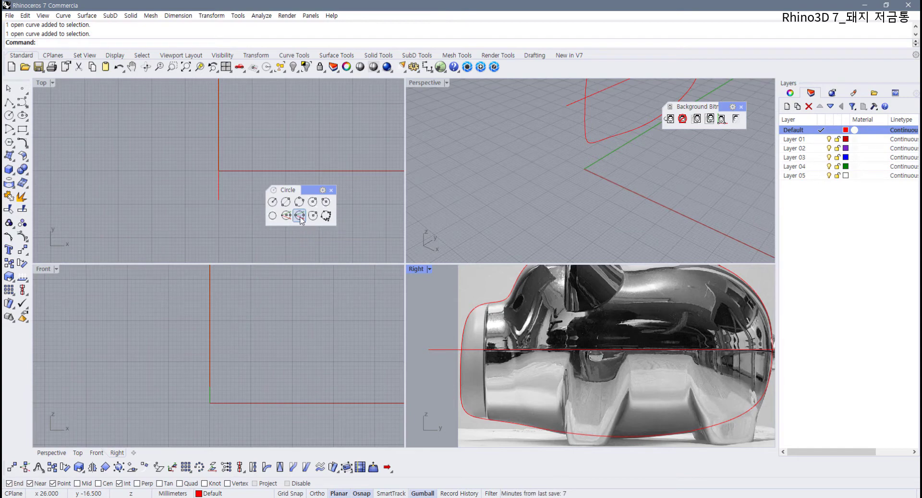
click(300, 216)
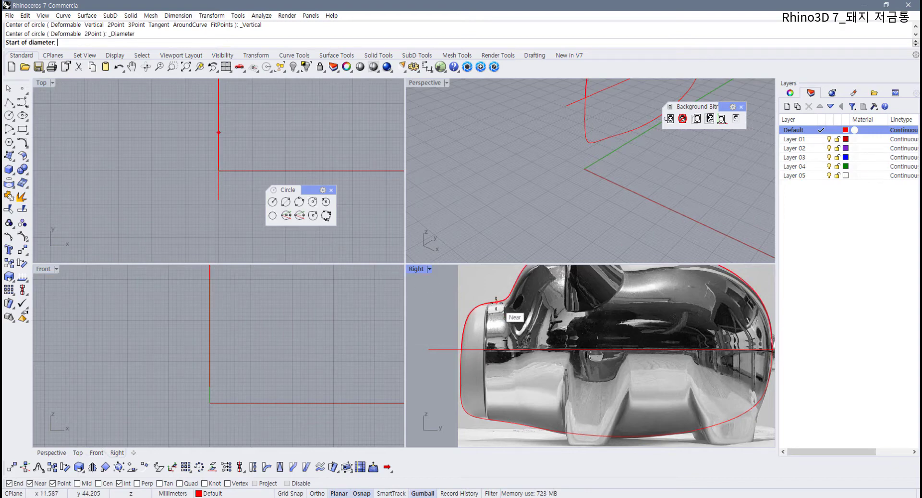
click(120, 483)
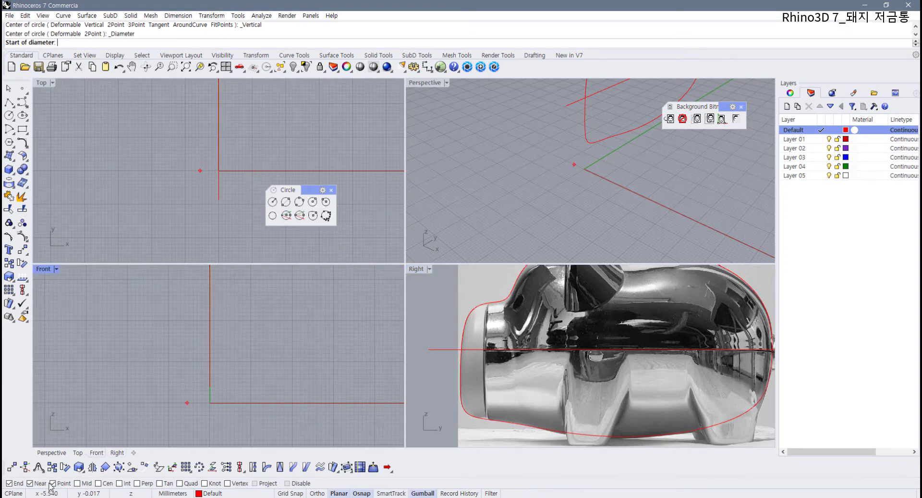
click(9, 483)
click(29, 483)
click(53, 483)
- Place the vertical circle at the snout's rear edge, spanning the upper and lower outline with a diameter of about 34.7 mm
click(487, 303)
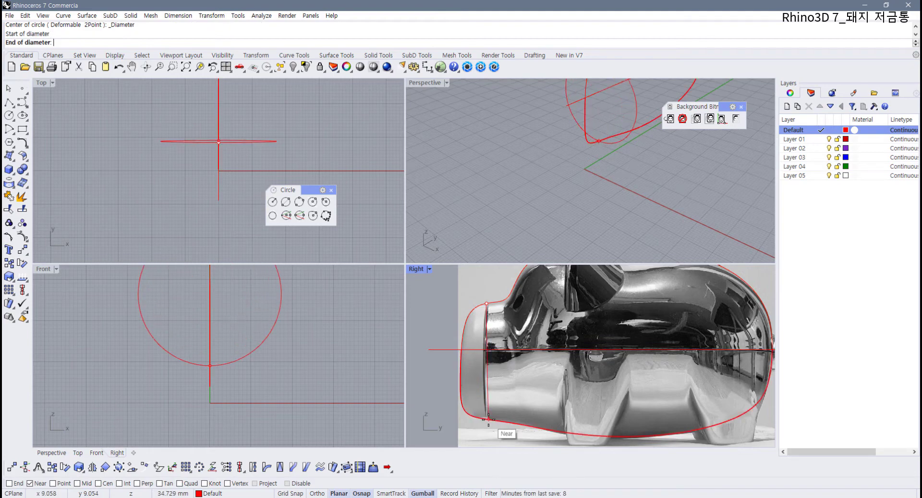
key(F8)
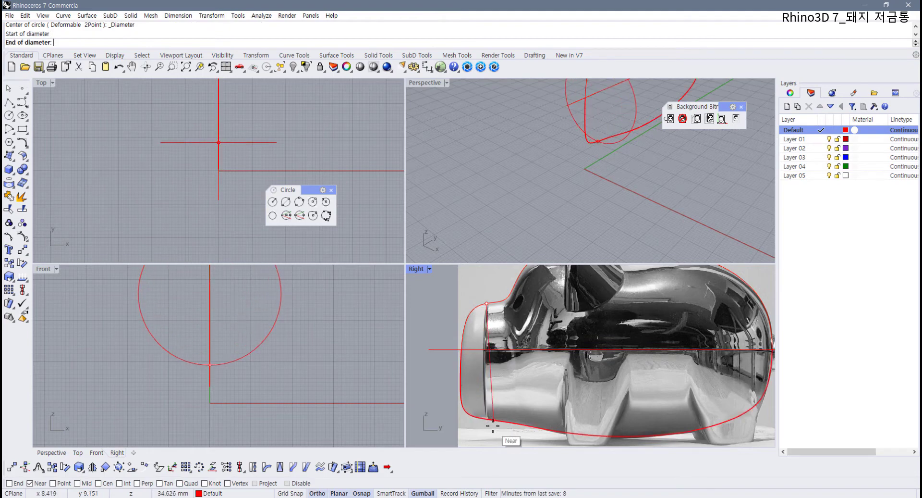
key(F8)
key(F8)
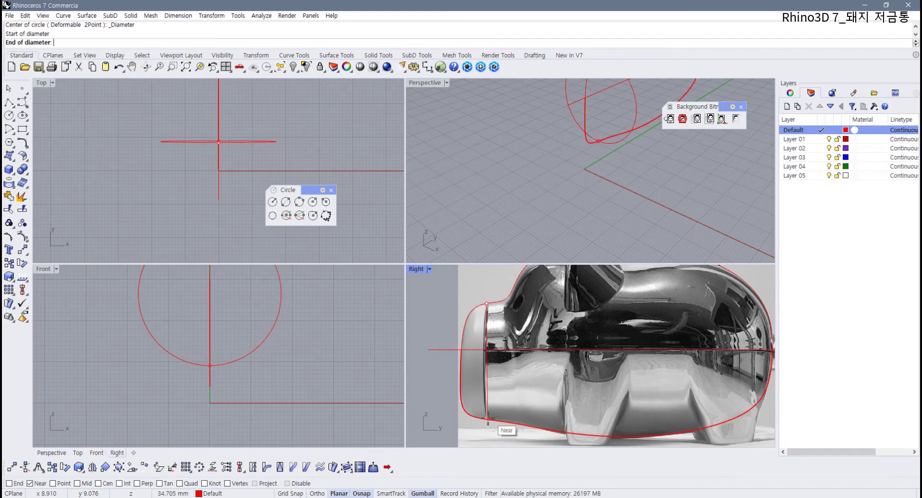
click(487, 418)
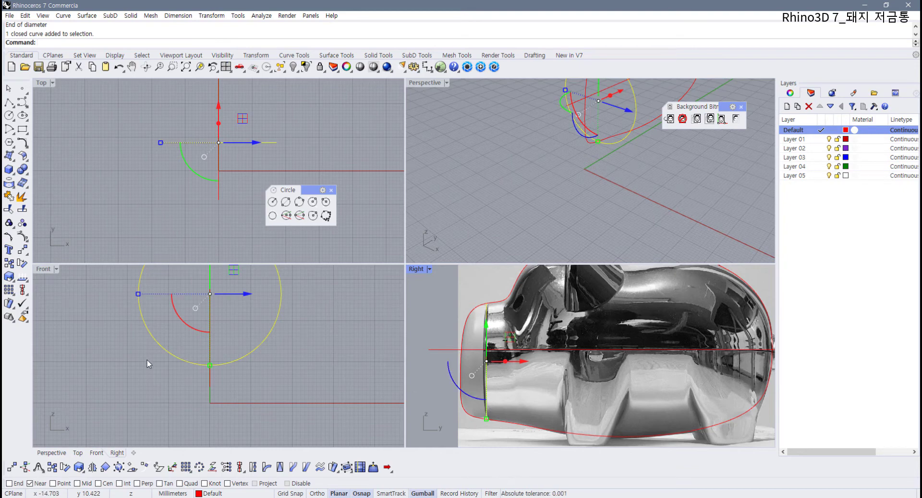
- Examine the snout circle's control points in the Front viewport, hide them, and reselect the circle
scroll(150, 354, down, 1)
right_drag(153, 352, 194, 393)
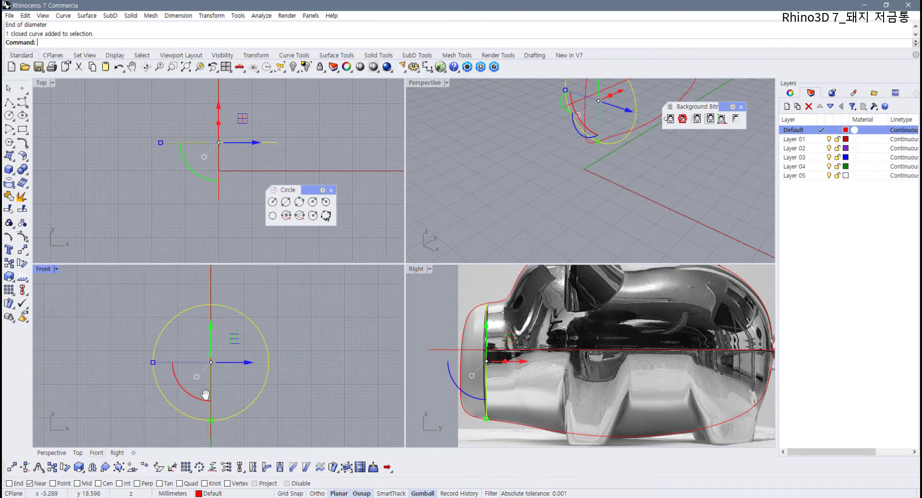
key(F10)
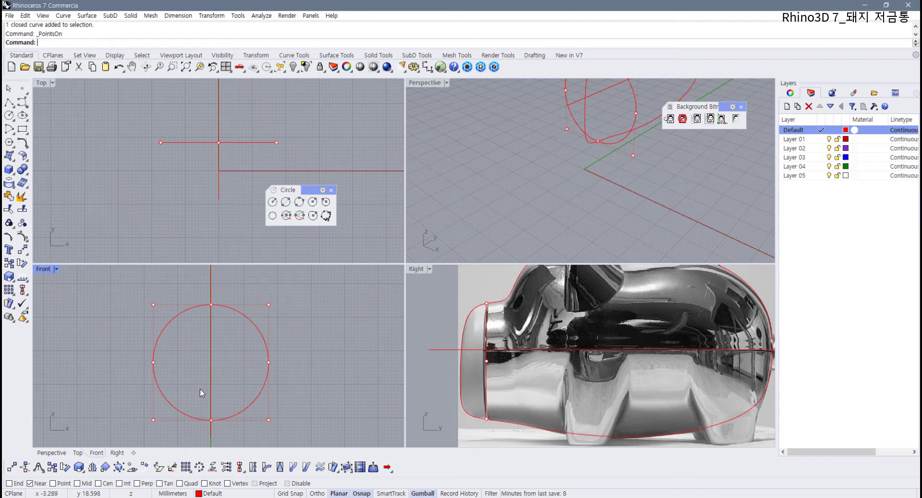
key(F11)
click(292, 336)
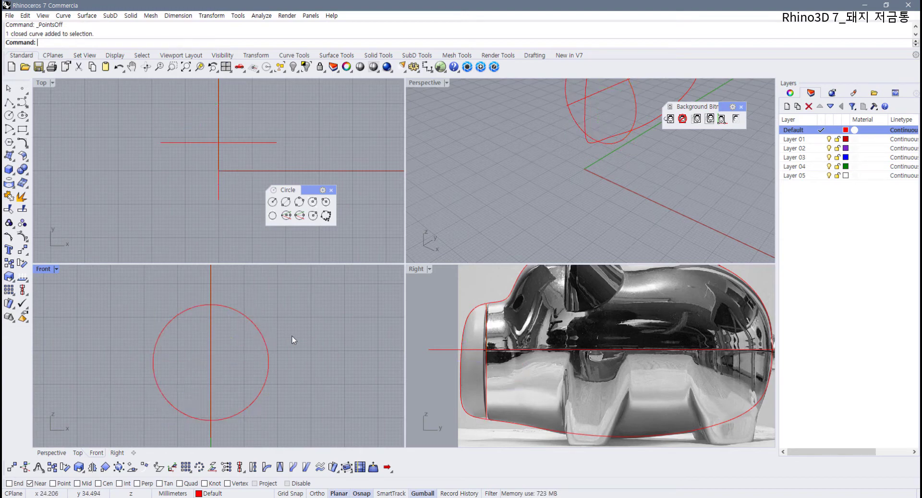
click(268, 351)
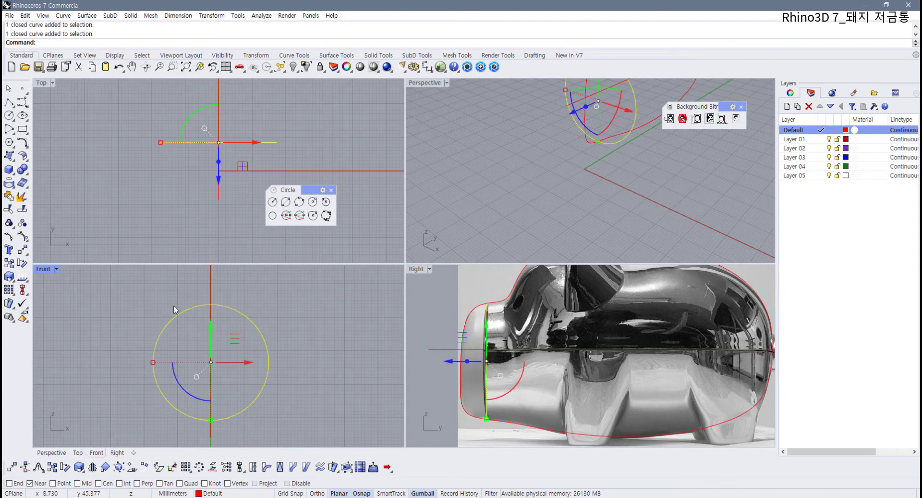
- Move the Circle toolset aside and, in the mouse options, enable turning on control points when selecting a curve, light or annotation
click(241, 288)
click(267, 349)
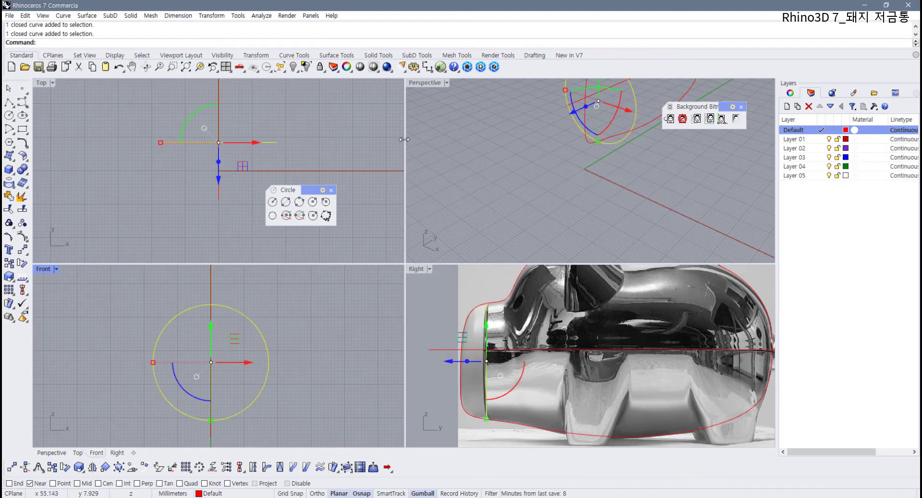
drag(310, 190, 339, 172)
click(413, 68)
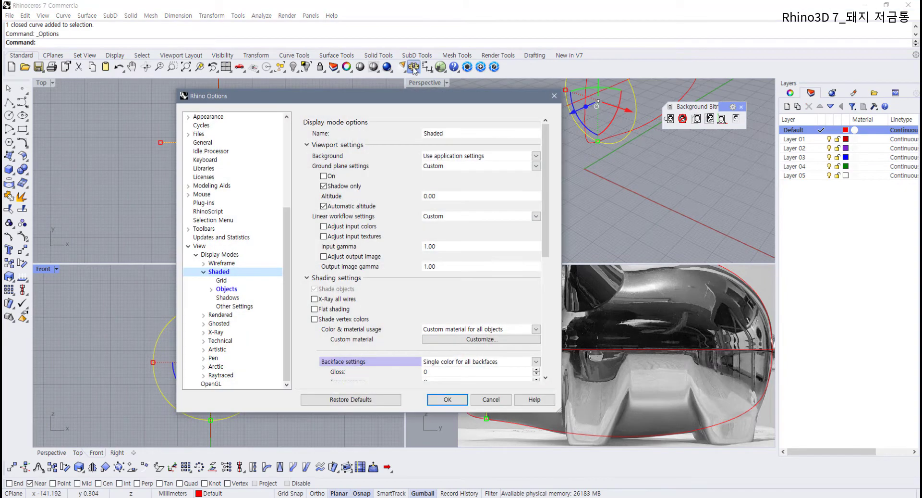
click(187, 246)
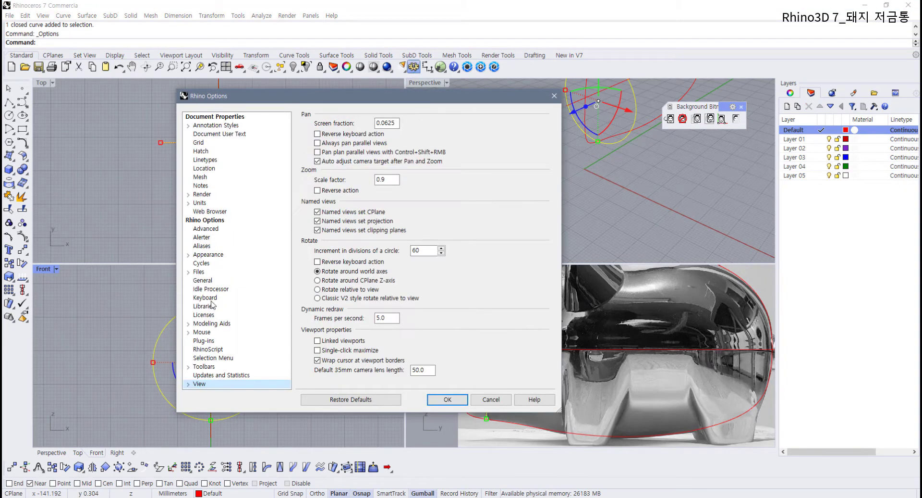
click(201, 332)
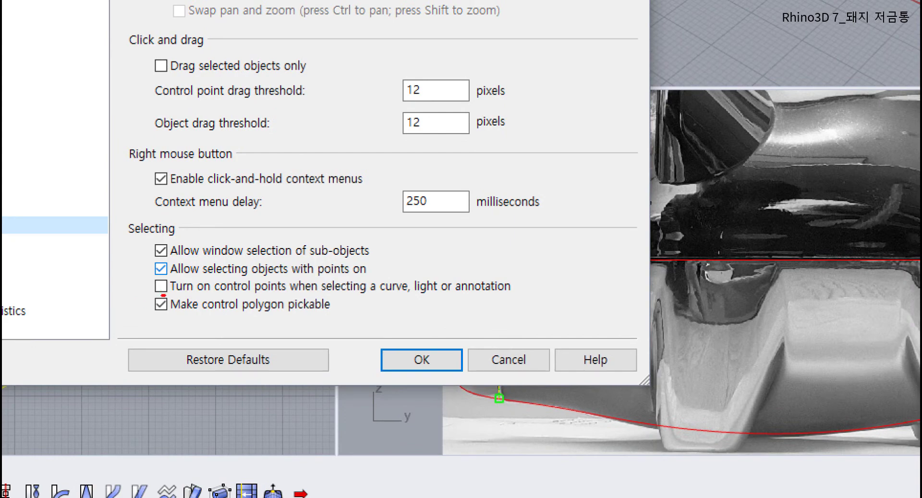
drag(162, 293, 372, 297)
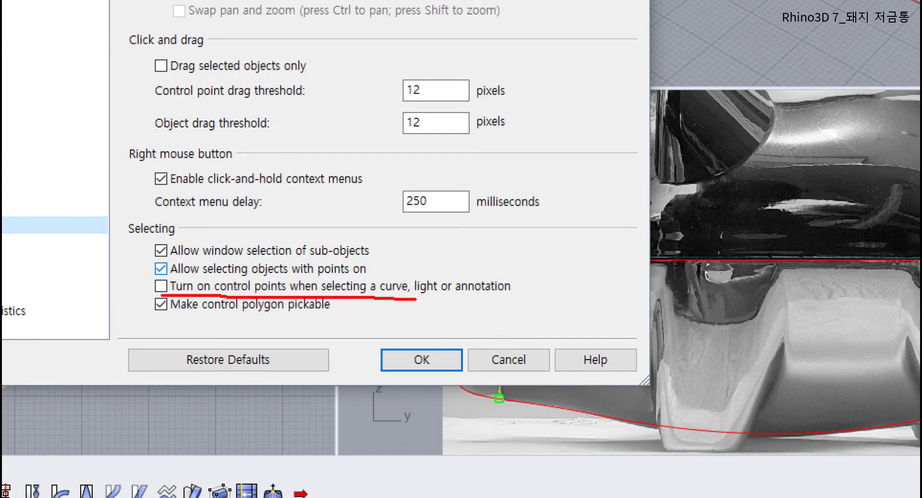
mouse_move(427, 299)
mouse_down()
mouse_move(491, 302)
mouse_move(399, 267)
mouse_move(139, 272)
mouse_move(162, 299)
mouse_up()
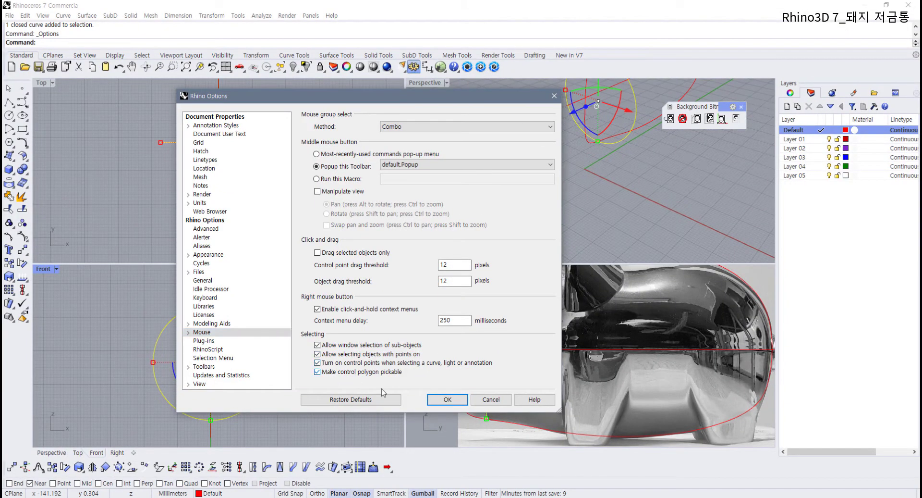
click(448, 399)
click(335, 397)
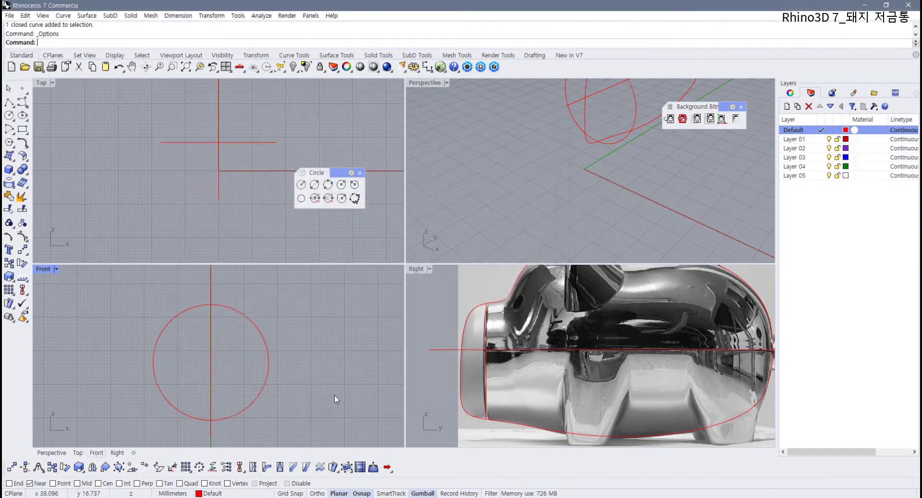
- Select and deselect the snout circle in the Front viewport to test whether its control points show upon selection
click(268, 374)
key(F10)
click(268, 379)
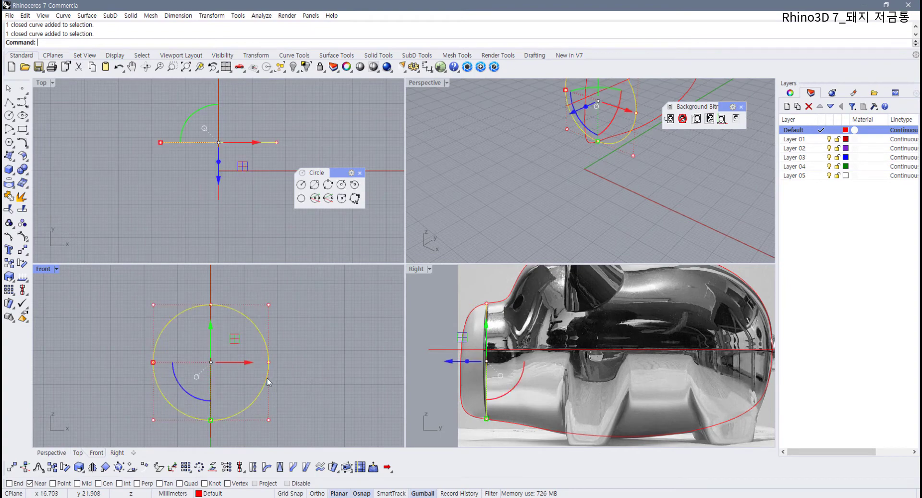
click(281, 391)
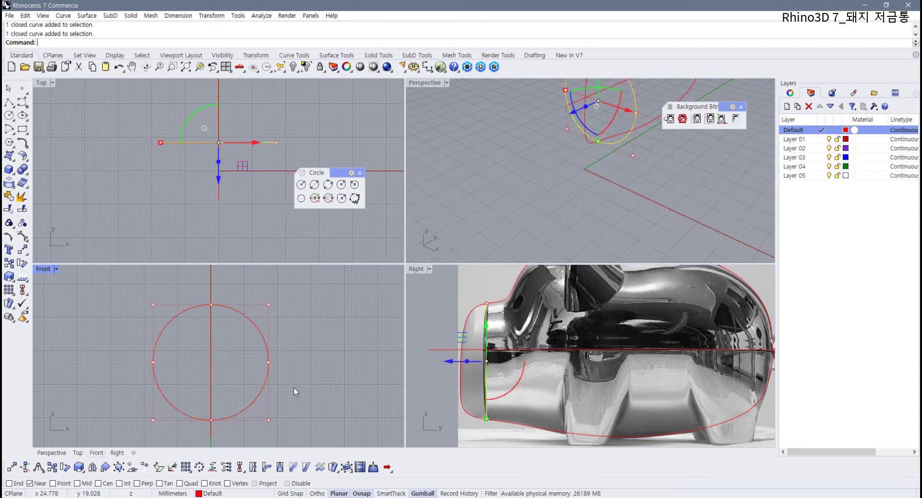
click(271, 371)
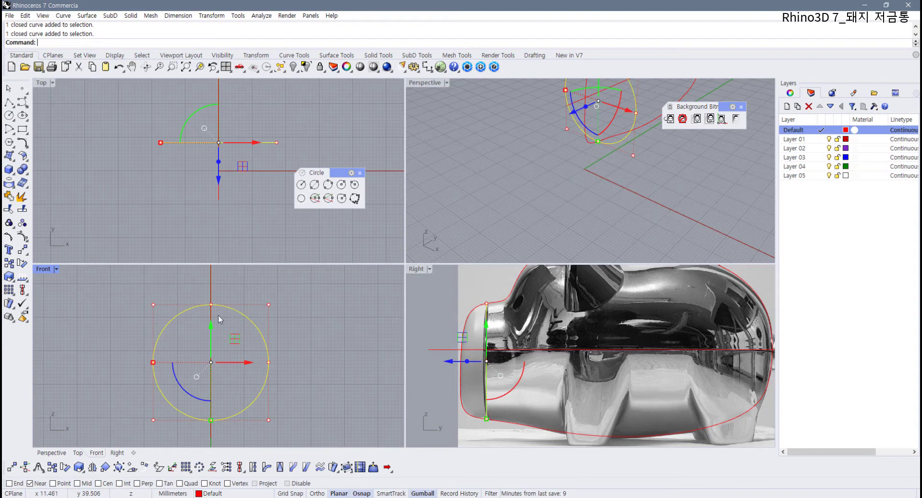
right_drag(275, 371, 306, 364)
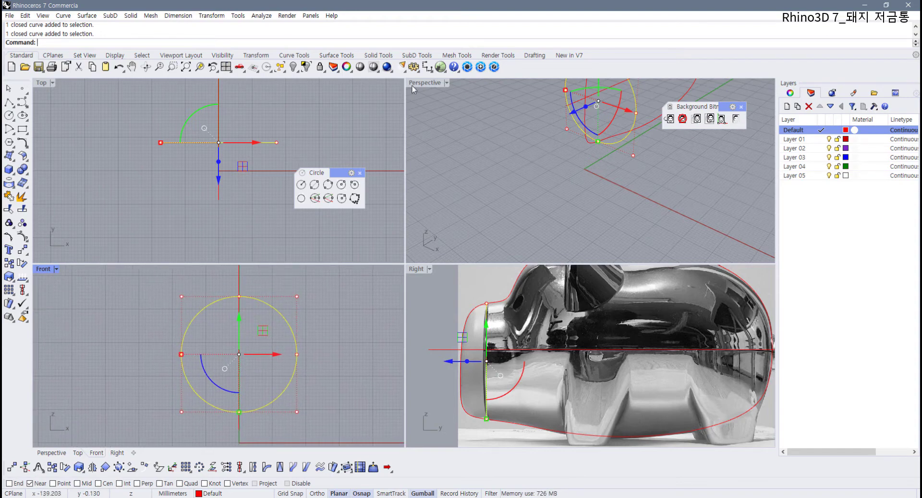
- Disable turning on control points when selecting a curve in the mouse options, and hide the snout circle's control points
click(415, 68)
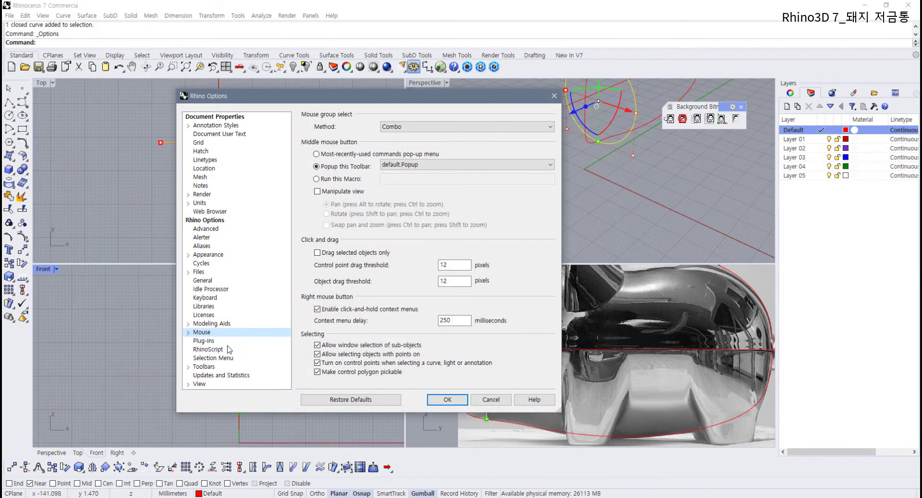
click(318, 363)
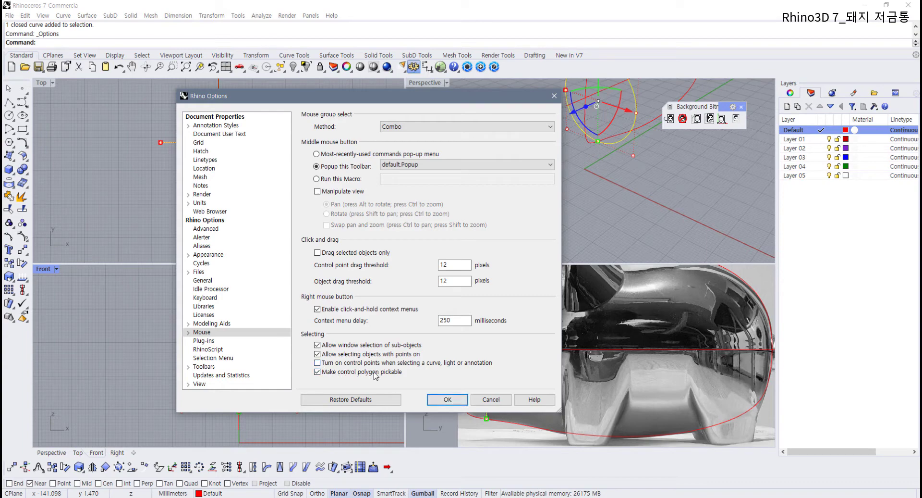
click(438, 399)
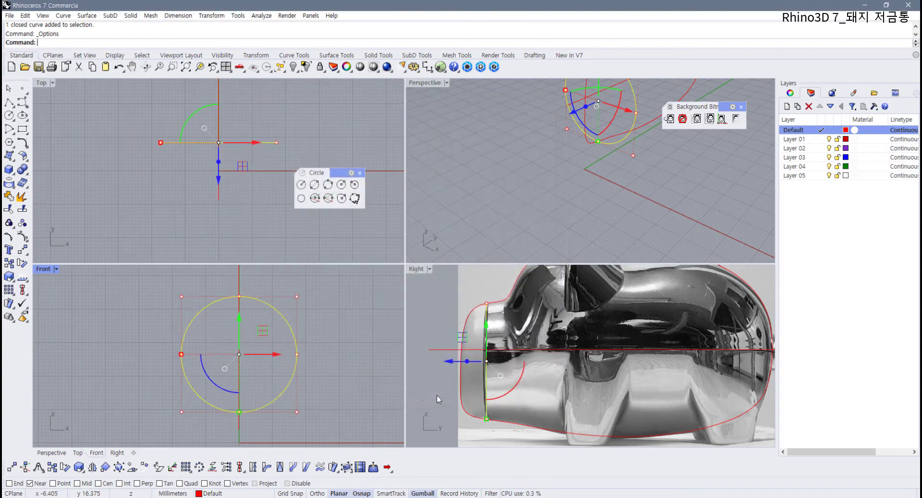
click(313, 369)
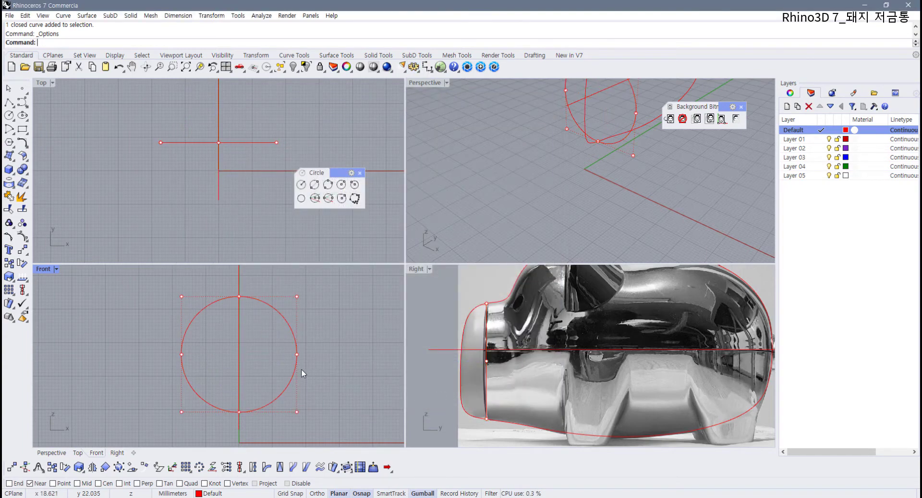
key(Escape)
- Show the snout circle's control points, hide them again, and reselect the circle in the Front viewport
click(296, 362)
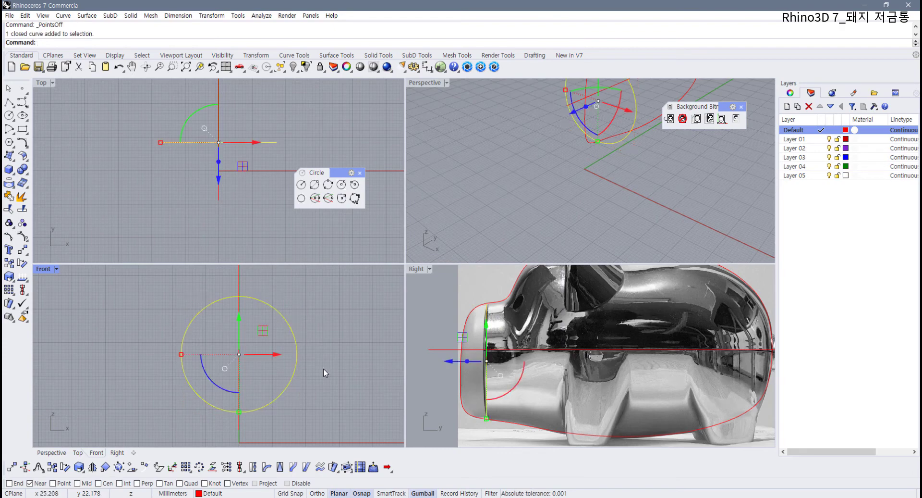
key(F10)
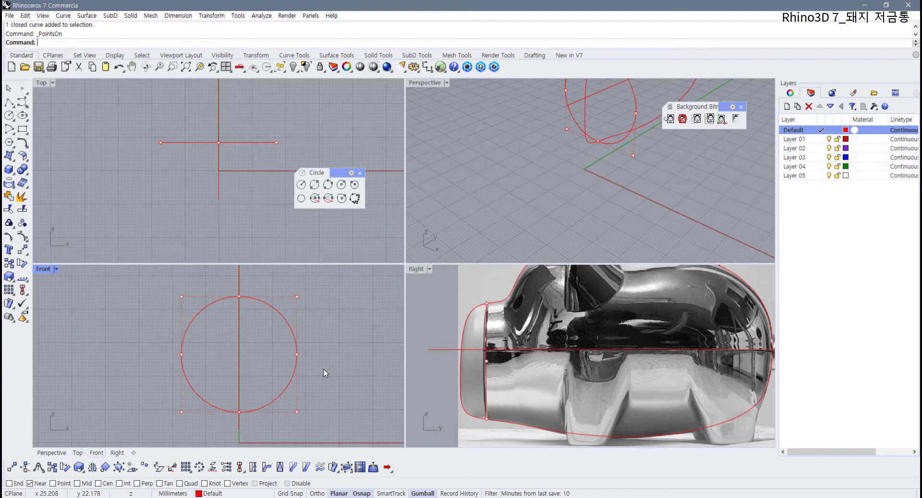
key(F11)
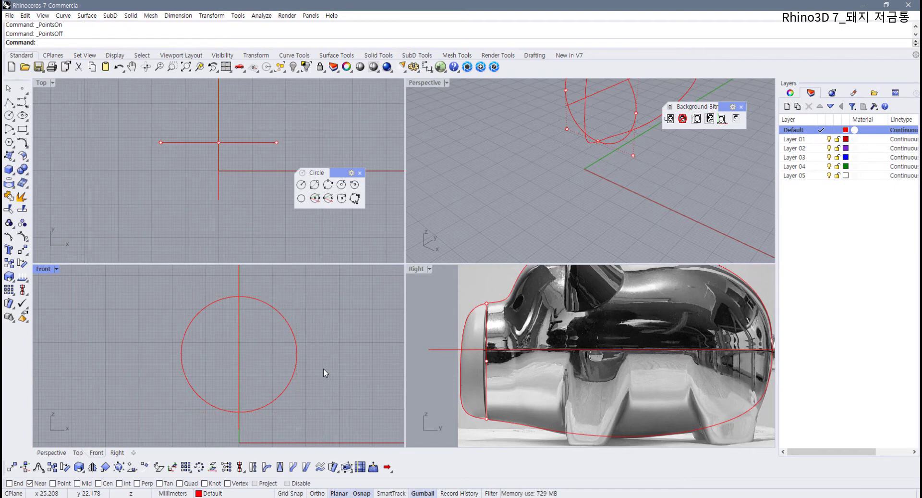
click(299, 348)
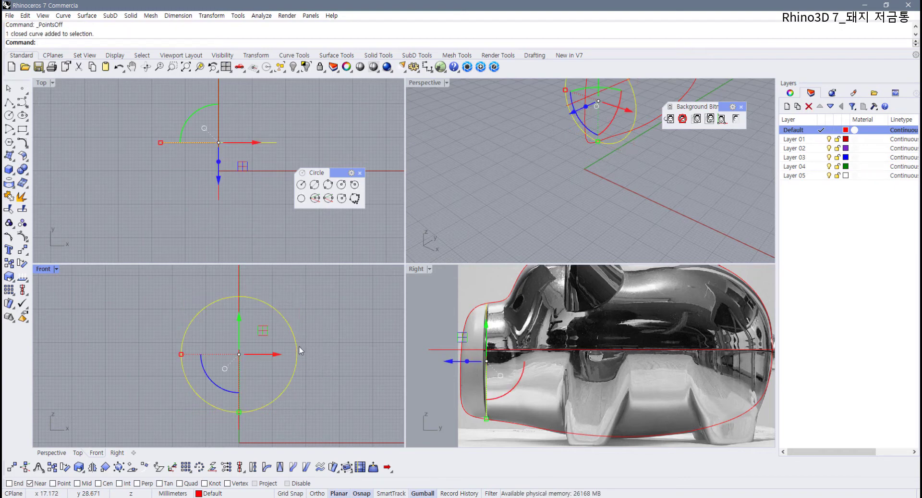
- Rebuild the snout circle with 10 points and degree 3, deleting the input, and show its control points
click(292, 56)
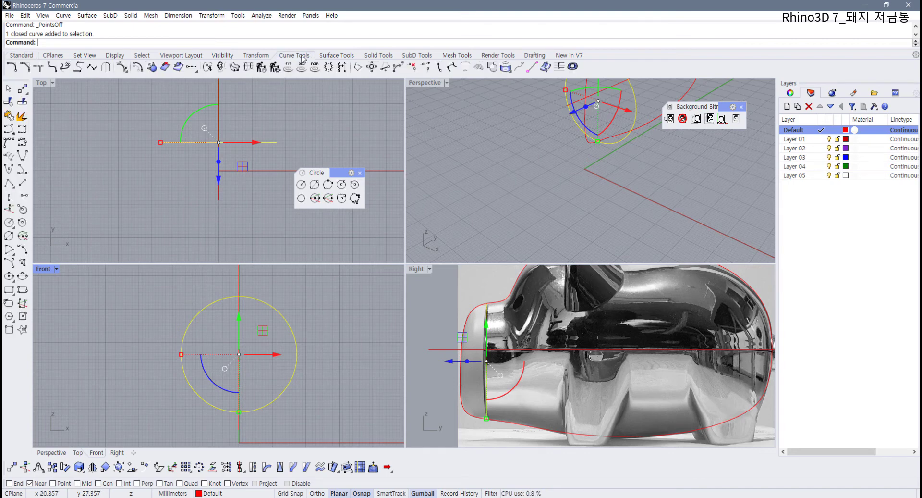
click(262, 67)
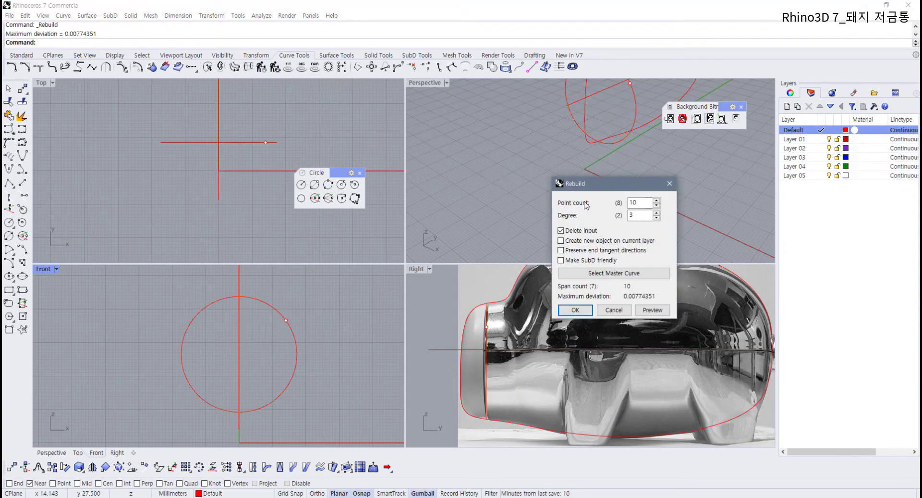
drag(615, 183, 414, 264)
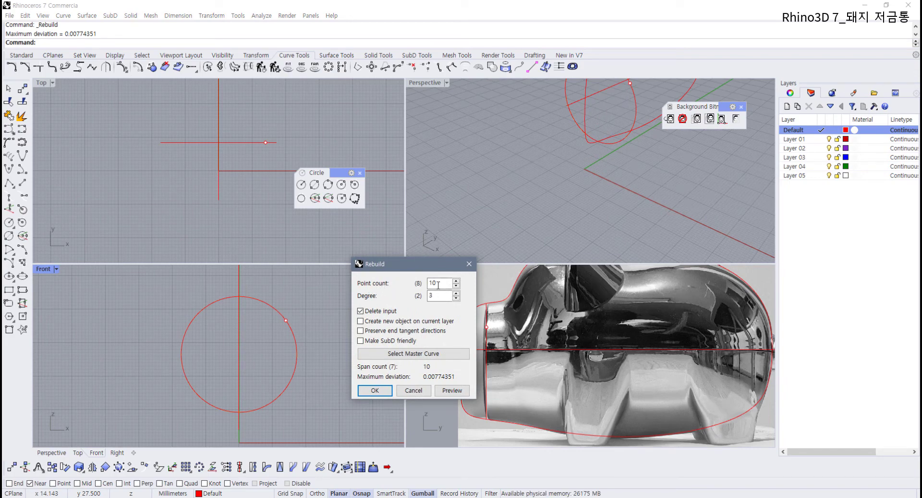
click(375, 390)
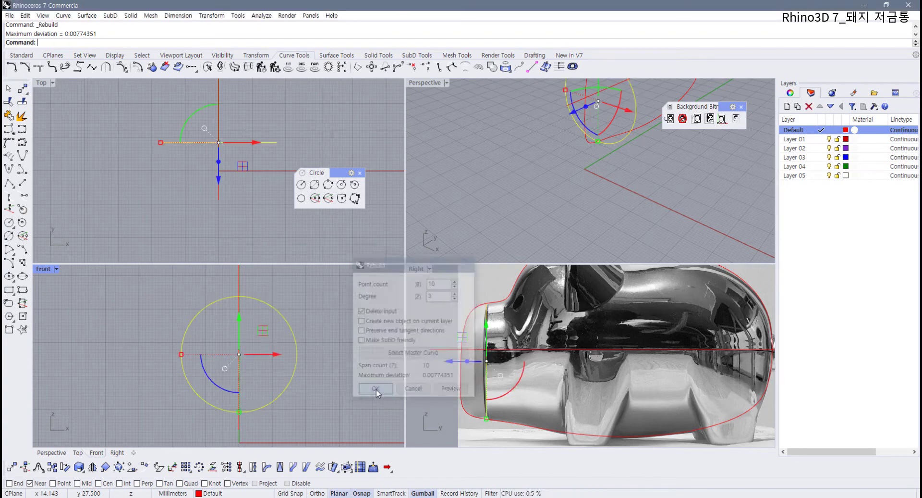
key(F10)
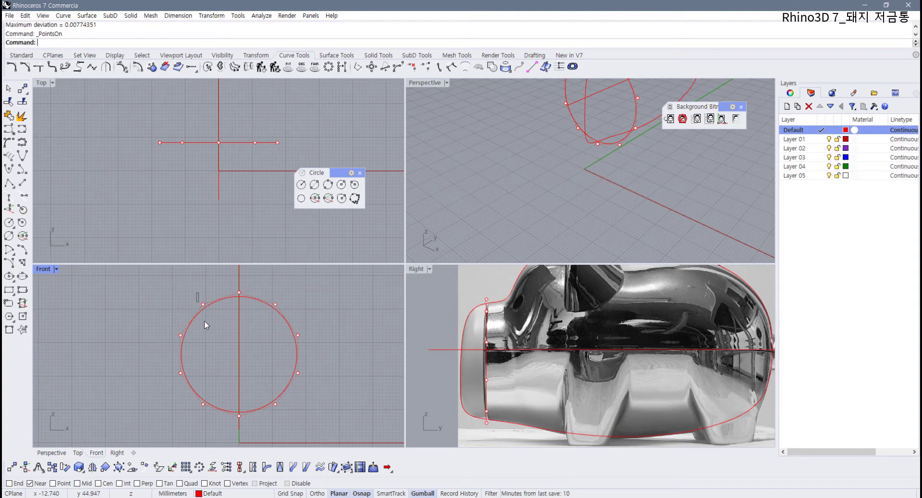
- Scale the snout curve's two upper and two lower corner points horizontally outward about the centre line to square off its shape
drag(195, 291, 216, 421)
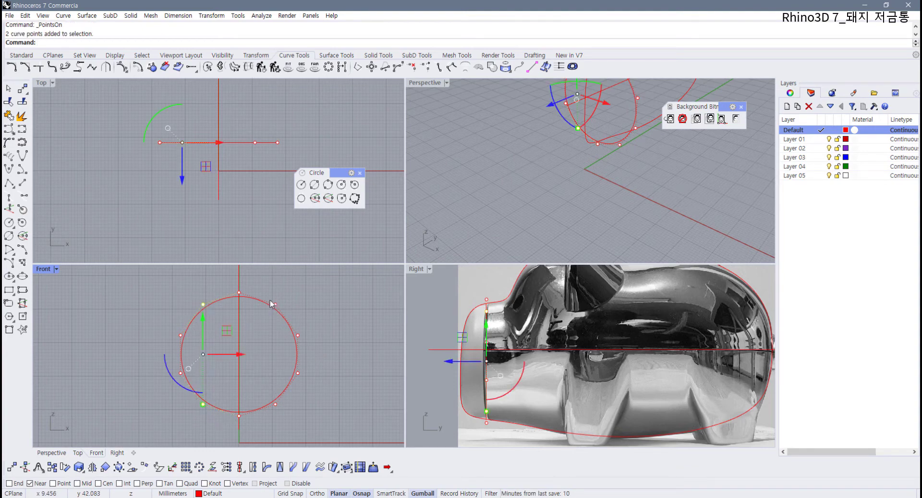
drag(269, 298, 286, 429)
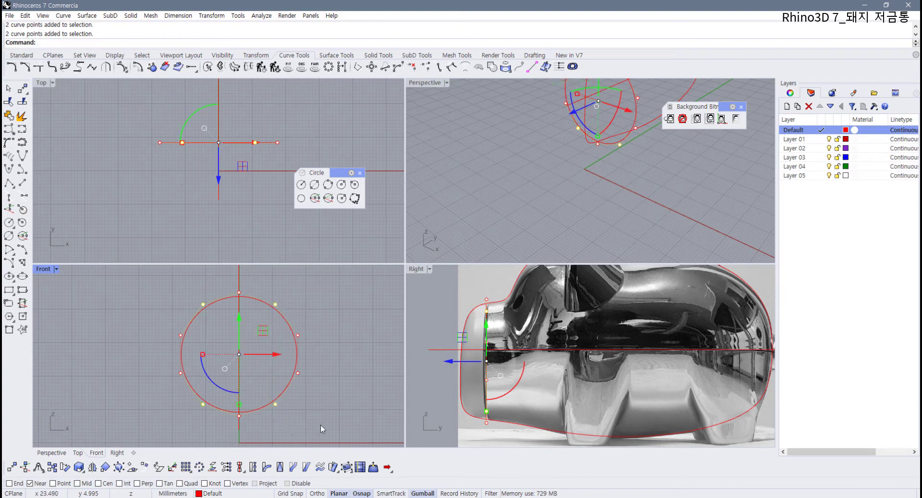
click(315, 406)
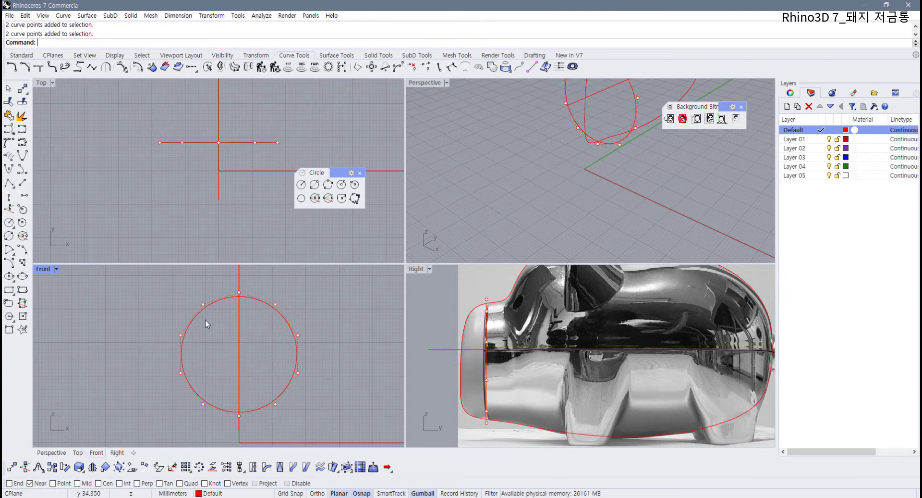
drag(201, 353, 218, 426)
drag(267, 285, 285, 424)
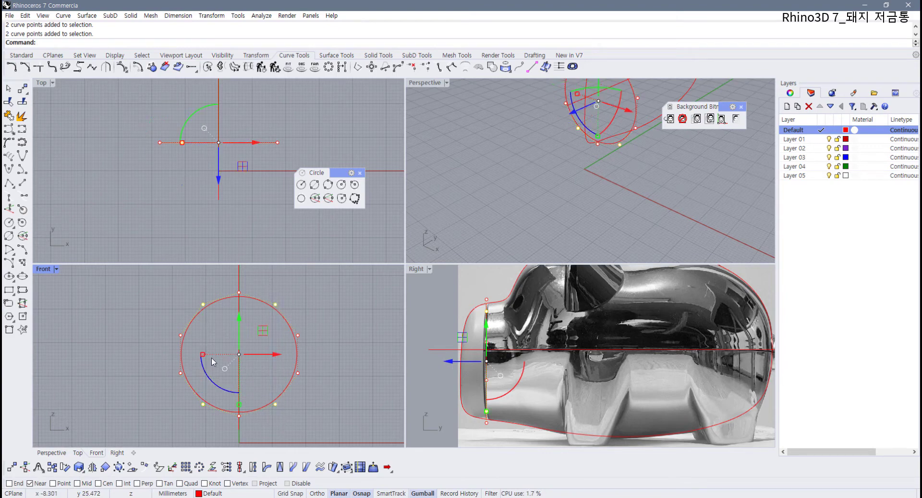
drag(202, 356, 189, 358)
key(Escape)
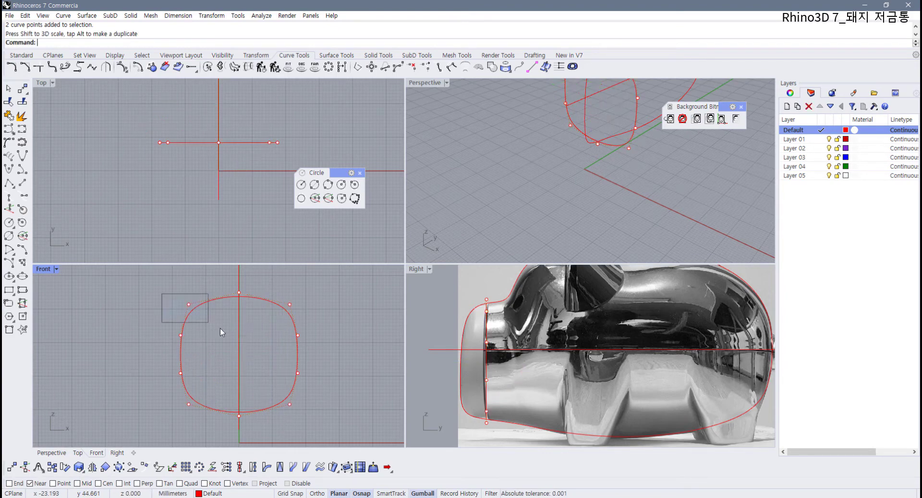
- Widen the whole snout curve by scaling all of its control points horizontally outward in the Front viewport
drag(220, 329, 224, 341)
drag(163, 289, 328, 420)
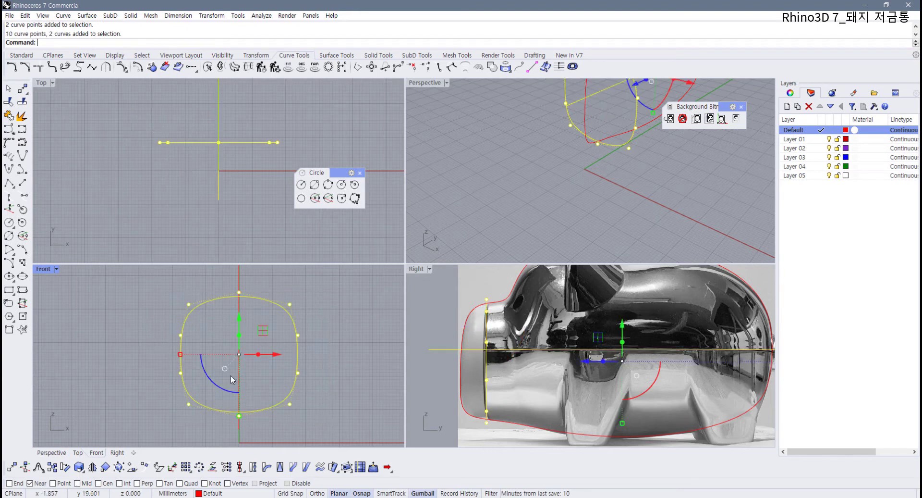
drag(180, 354, 165, 355)
click(339, 391)
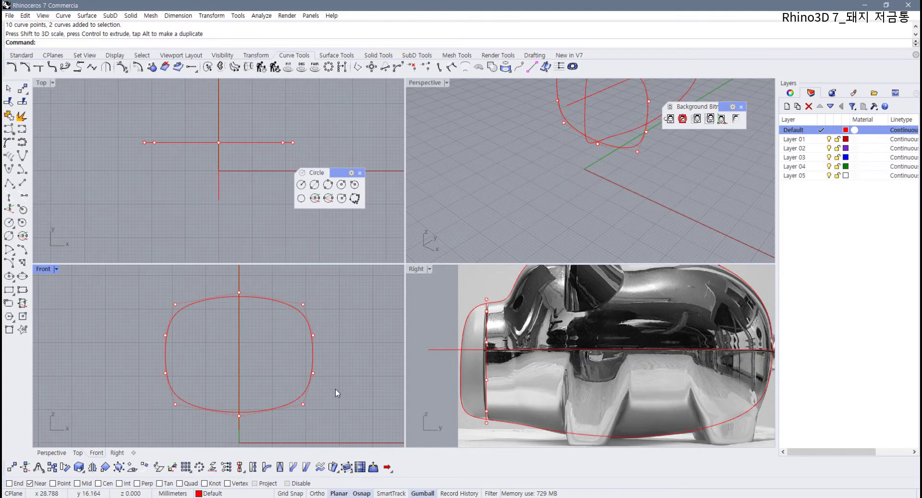
- Try to widen the snout curve further horizontally in the Front viewport, and undo that scaling
scroll(325, 370, down, 4)
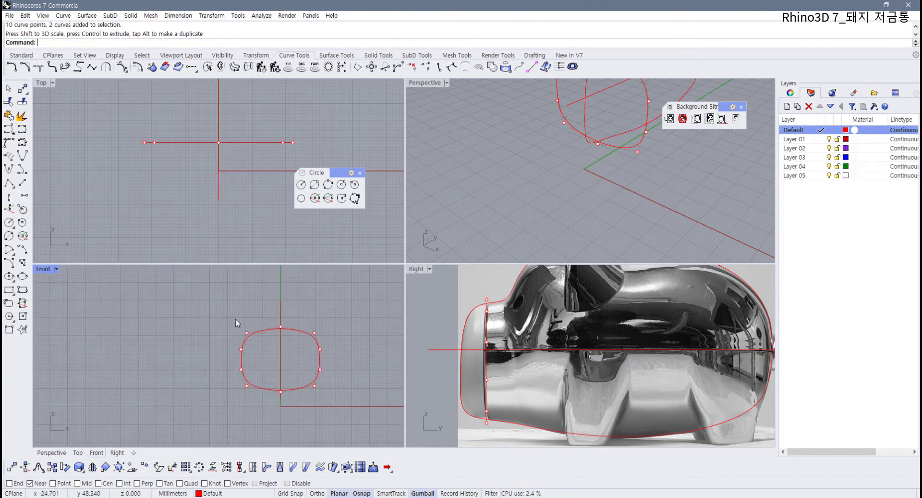
drag(235, 319, 344, 396)
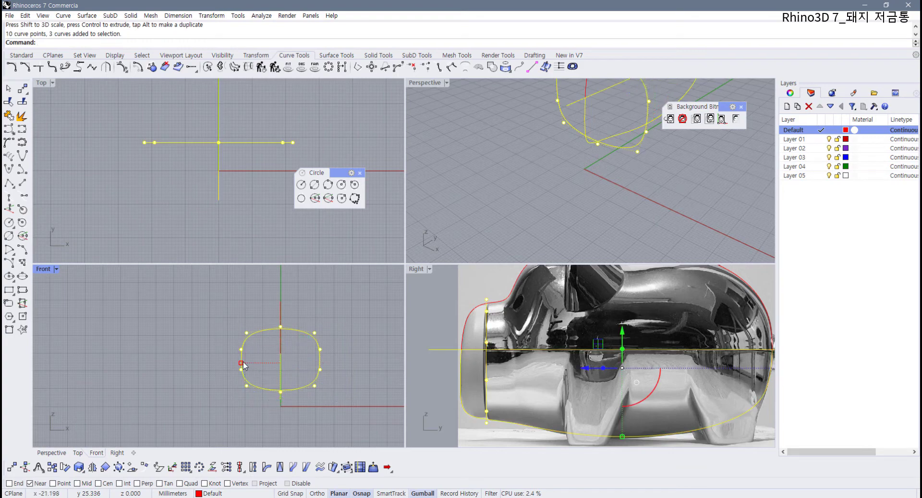
drag(242, 365, 231, 364)
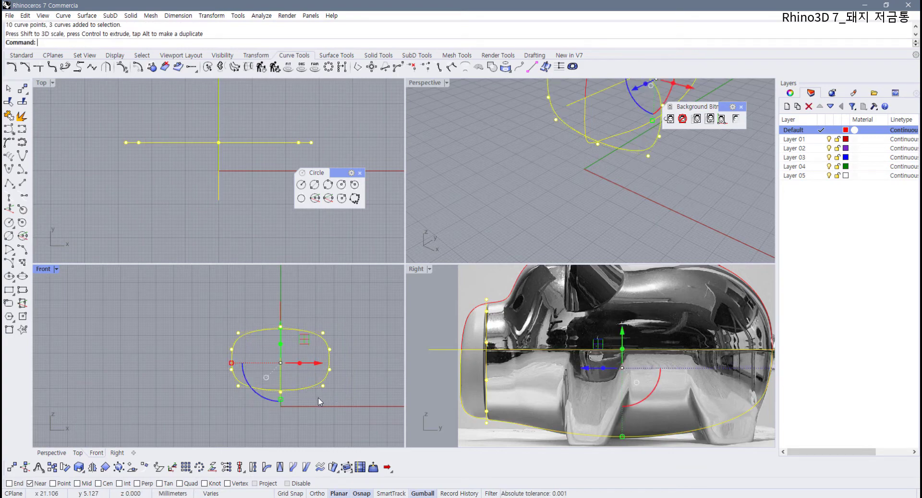
key(ctrl+z)
key(Escape)
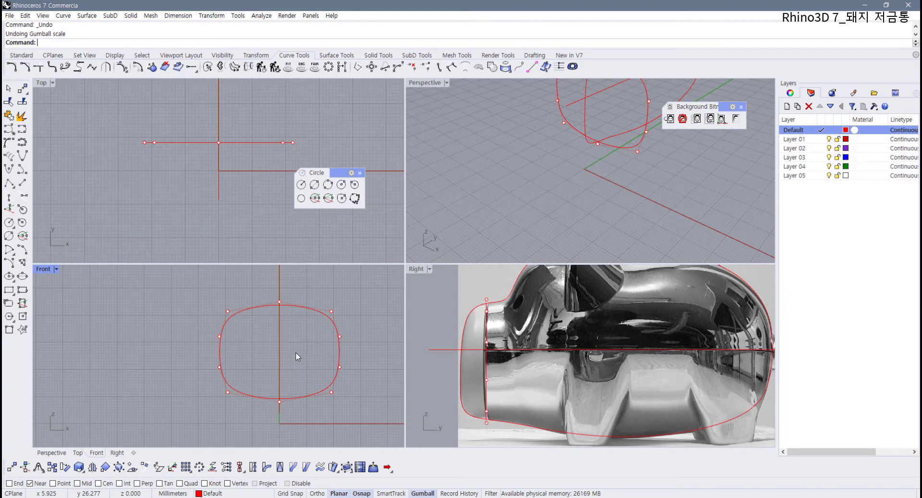
- Hide the snout curve's control points and maximize the Perspective viewport to show the snout curve with the body outline
key(F11)
right_drag(634, 153, 425, 90)
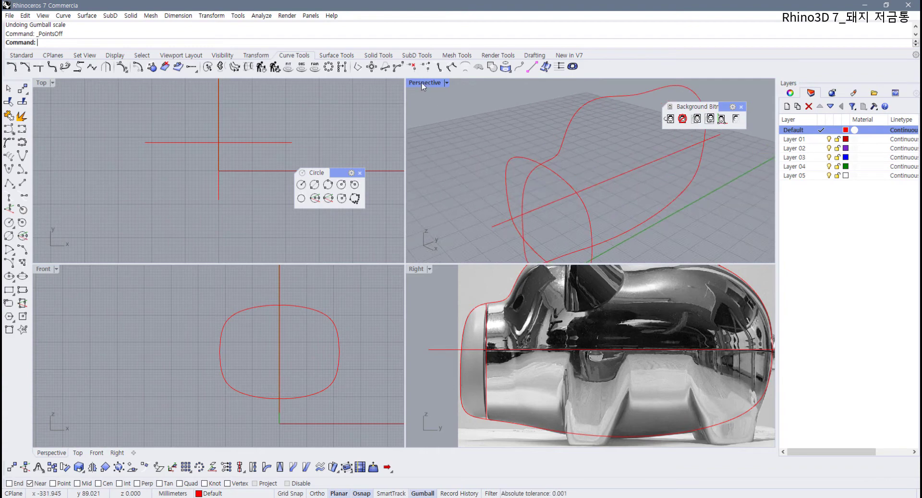
double_click(422, 82)
right_drag(424, 124, 350, 222)
drag(294, 164, 142, 118)
right_drag(326, 200, 362, 223)
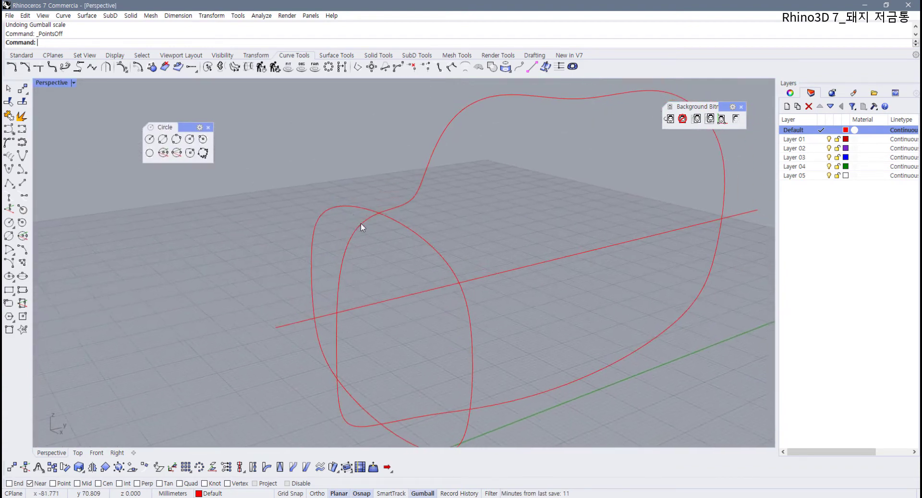
- Create intersection points between the snout curve and the upper and lower body outline curves, and undo the intersection
drag(437, 209, 370, 224)
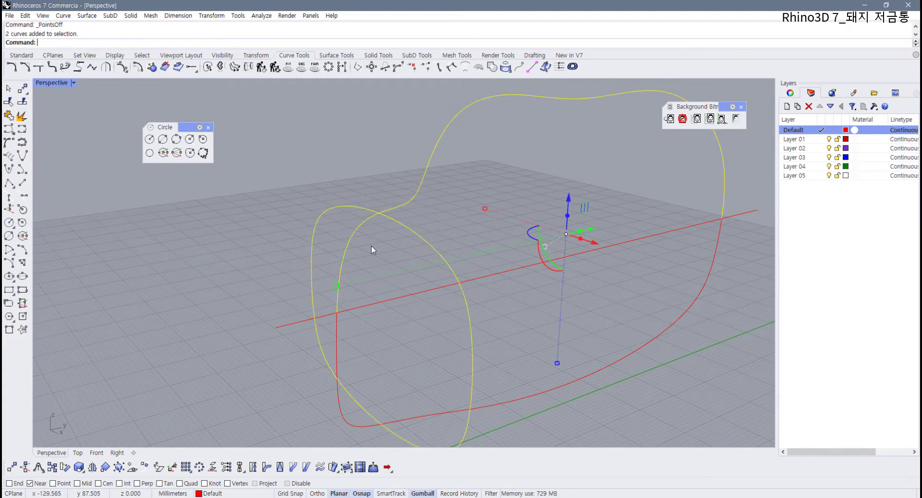
shift+click(414, 417)
right_drag(406, 381, 379, 229)
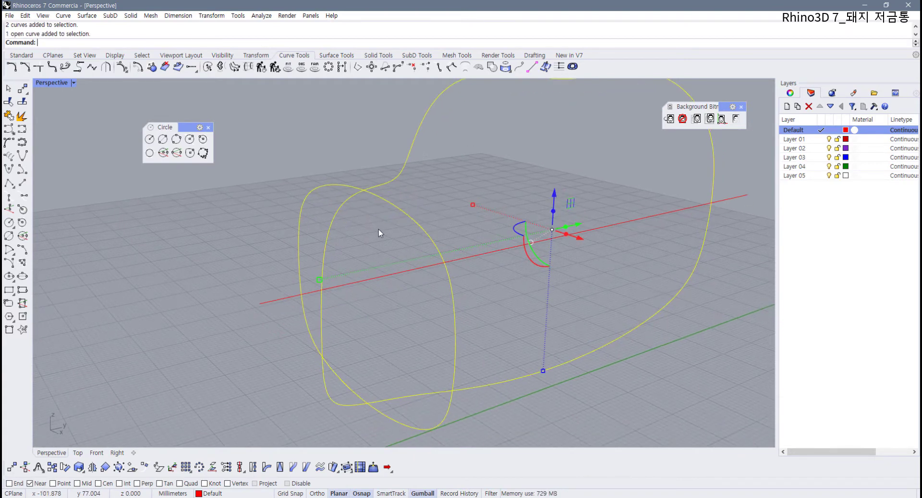
click(27, 56)
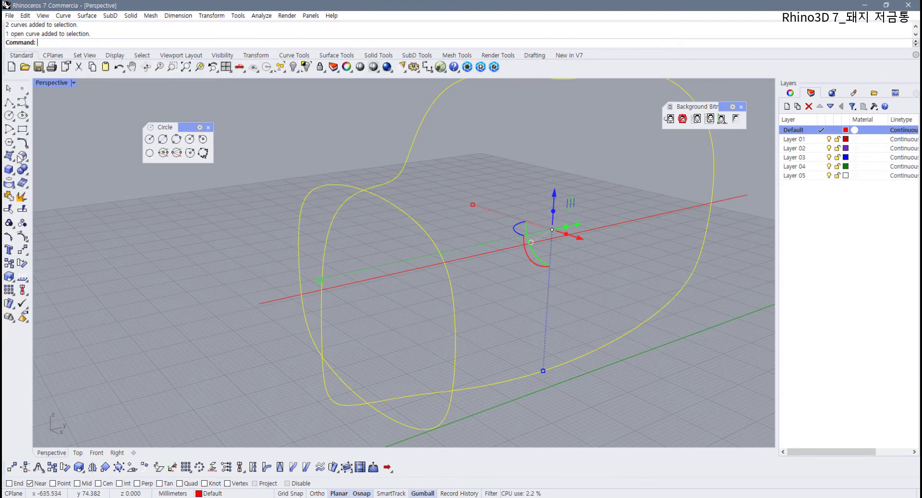
click(12, 187)
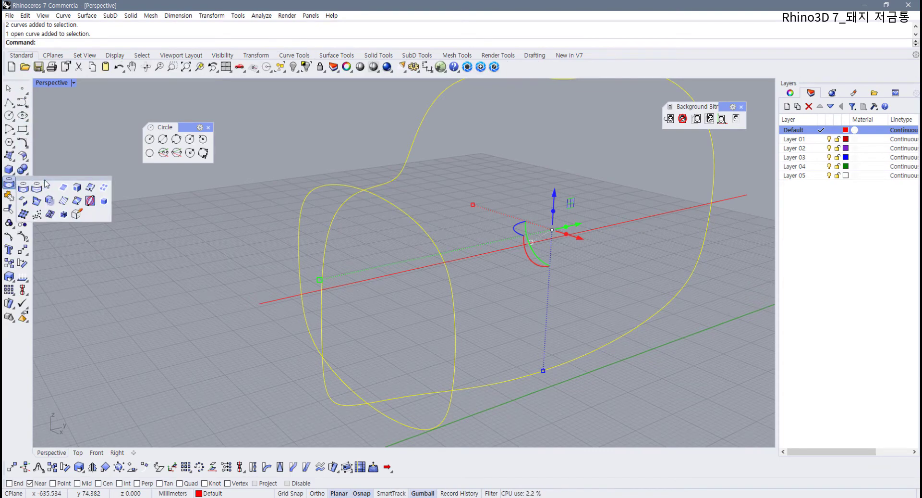
drag(46, 178, 66, 182)
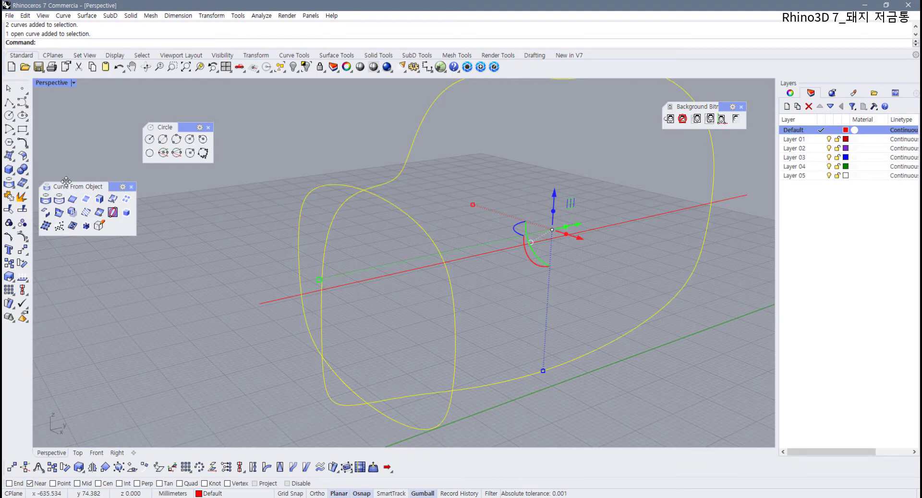
click(57, 213)
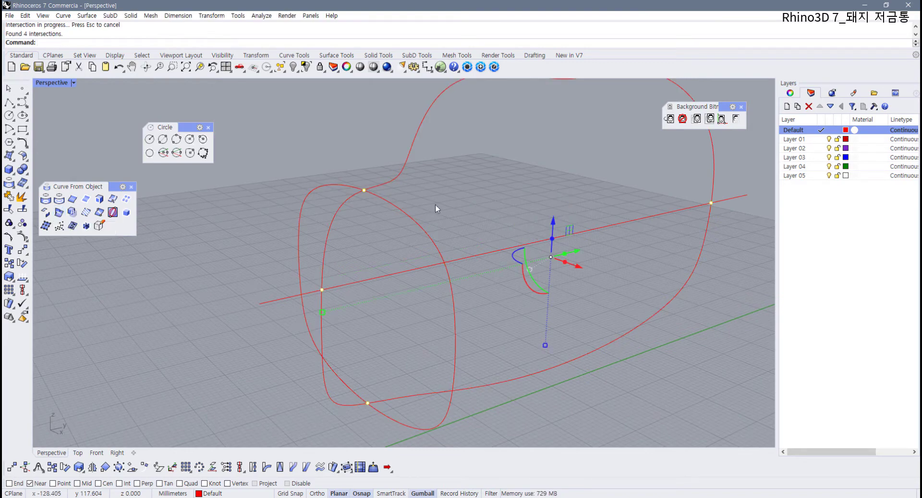
key(Escape)
right_drag(435, 204, 356, 207)
key(ctrl+z)
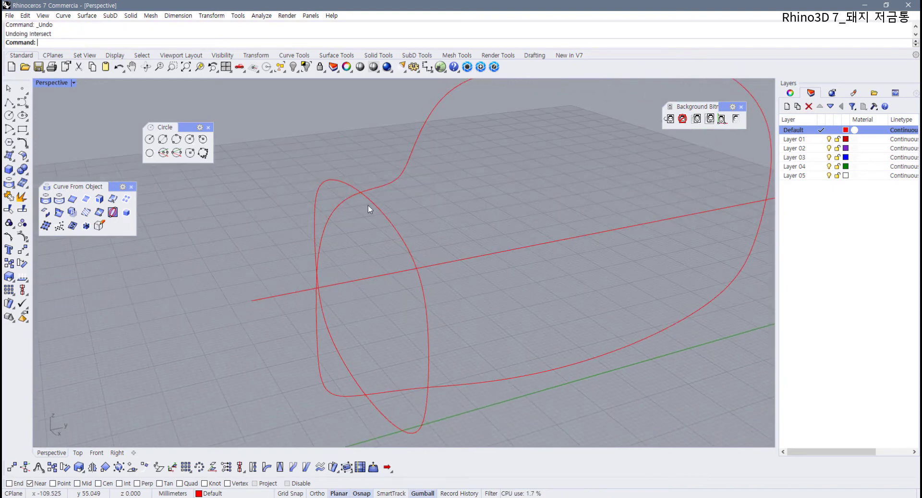
- Duplicate the snout curve along the body's length to the ear area and raise the copy slightly
click(404, 232)
right_drag(414, 226, 423, 194)
click(381, 237)
right_drag(456, 159, 490, 319)
click(380, 255)
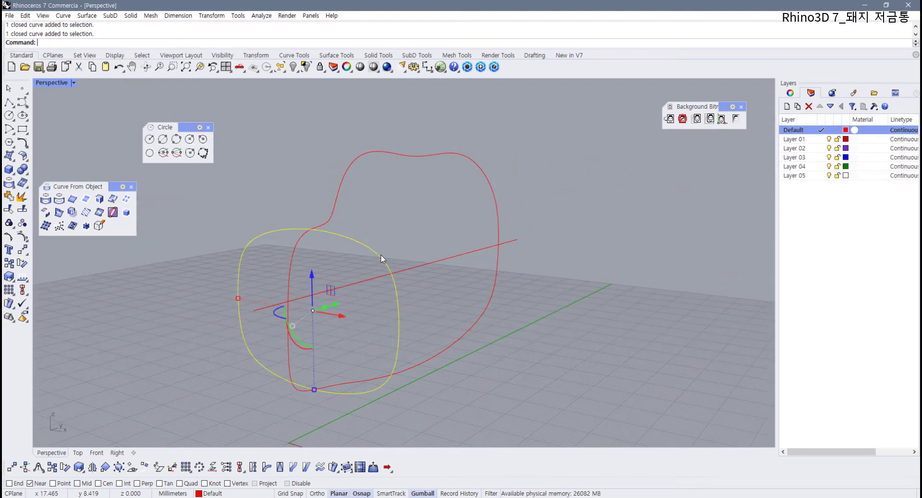
right_drag(383, 259, 308, 297)
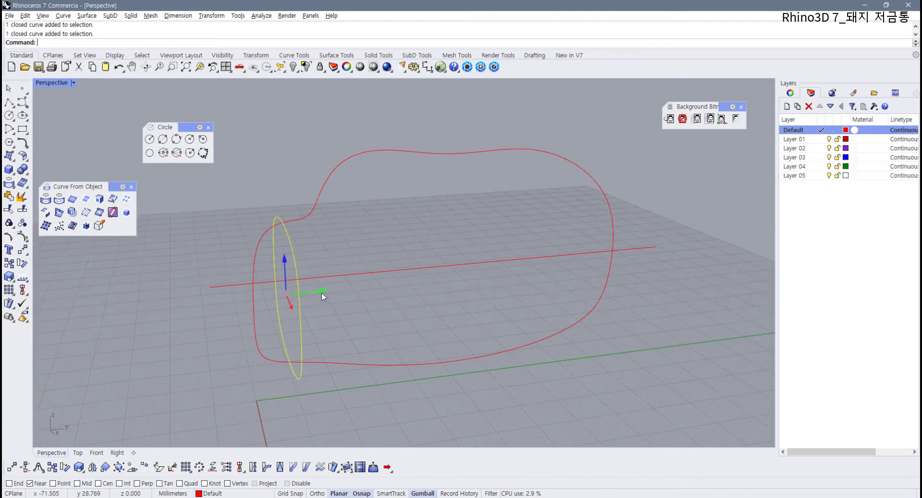
key(alt)
drag(321, 292, 416, 293)
right_drag(387, 308, 373, 264)
drag(371, 262, 379, 247)
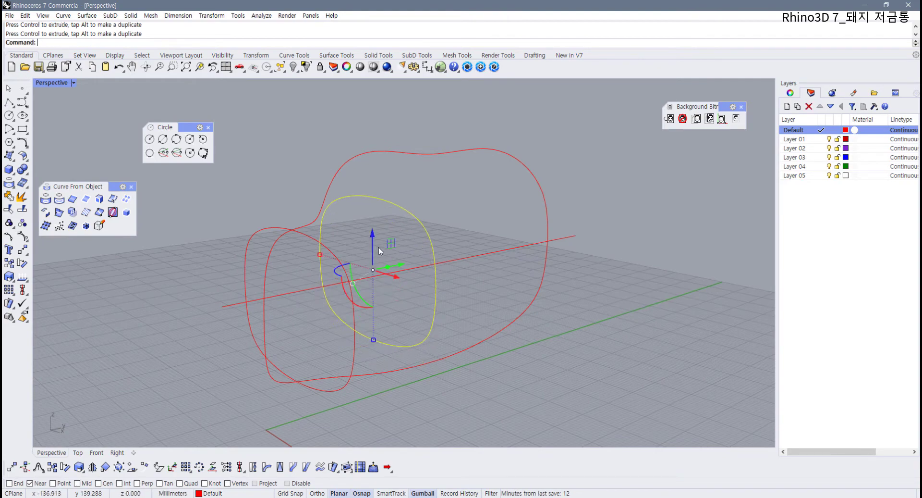
right_drag(379, 246, 489, 294)
- Scale the copied section up uniformly in the Front viewport until it roughly fills the body outline's height at the ear
double_click(42, 83)
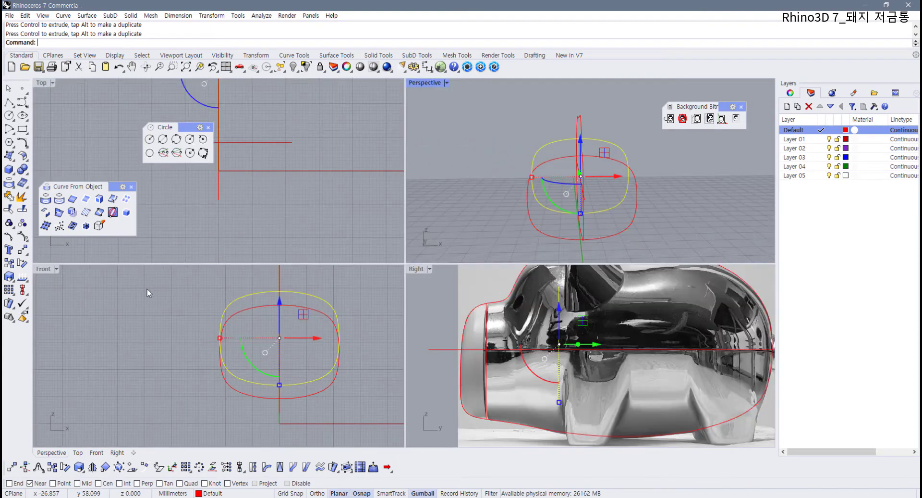
right_drag(207, 341, 173, 356)
scroll(173, 356, down, 3)
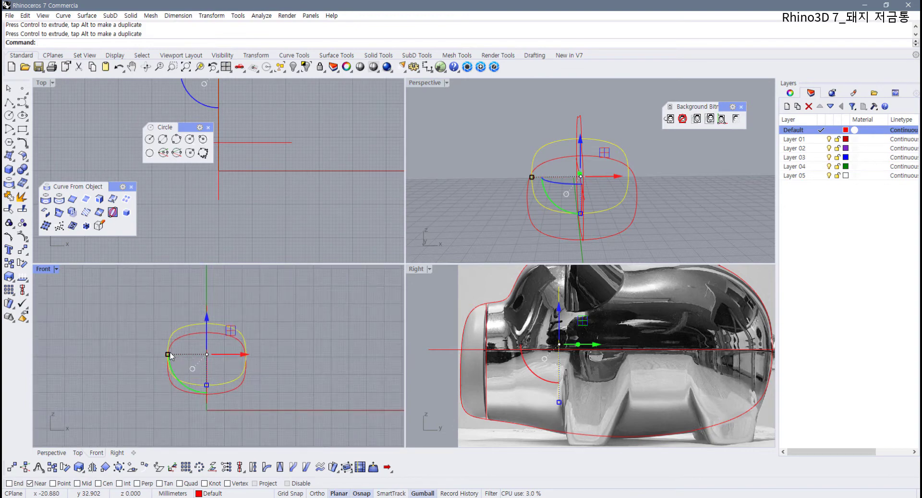
drag(167, 355, 149, 354)
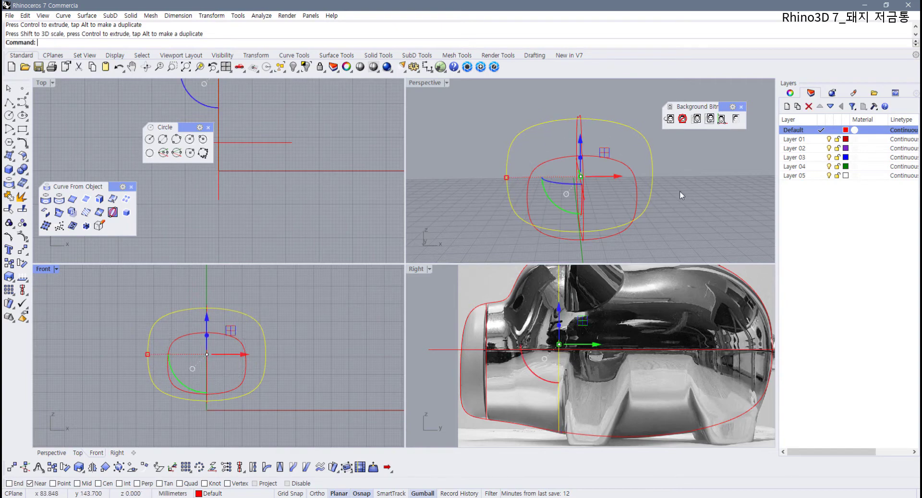
right_drag(680, 191, 568, 195)
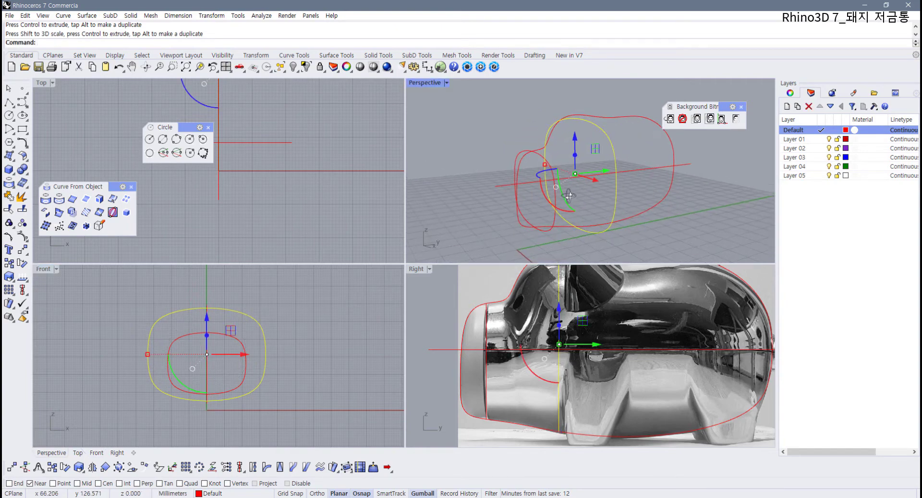
double_click(424, 84)
right_drag(430, 119, 379, 138)
key(Escape)
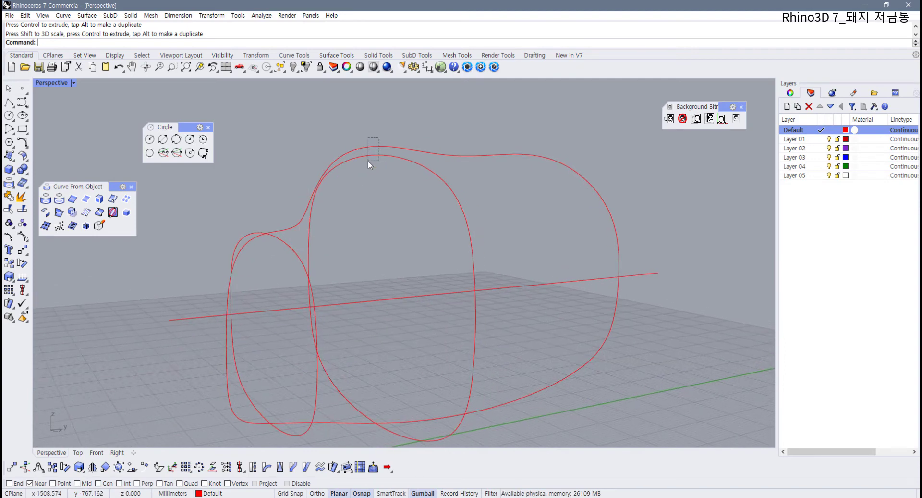
drag(368, 162, 370, 158)
key(Escape)
- Show the enlarged body section's edit points and select its three upper points
right_drag(438, 188, 425, 244)
click(440, 213)
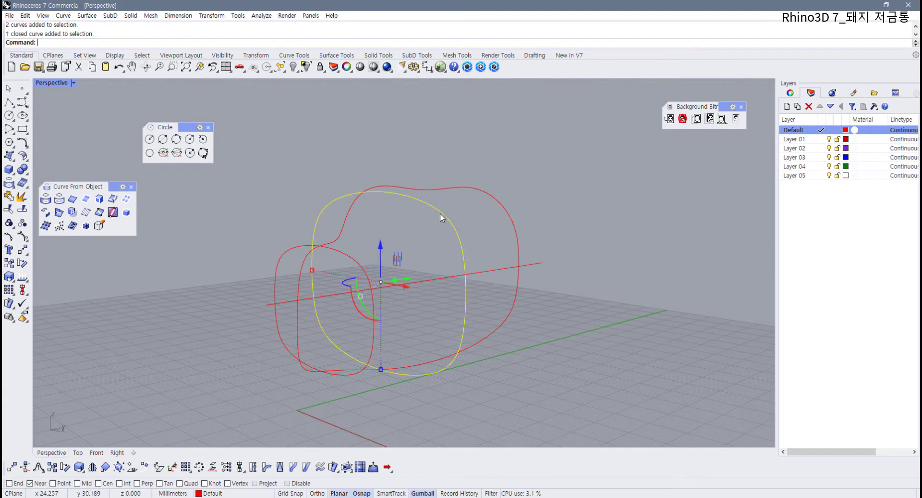
right_drag(440, 212, 359, 217)
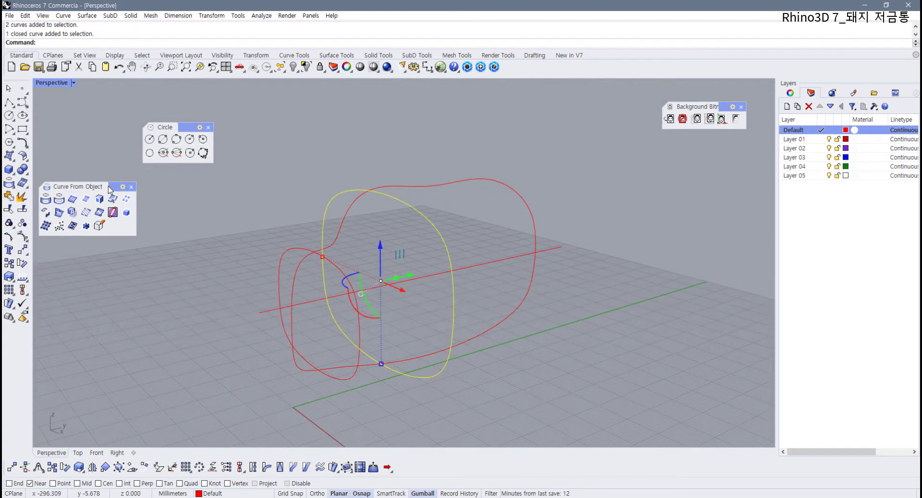
drag(109, 187, 165, 186)
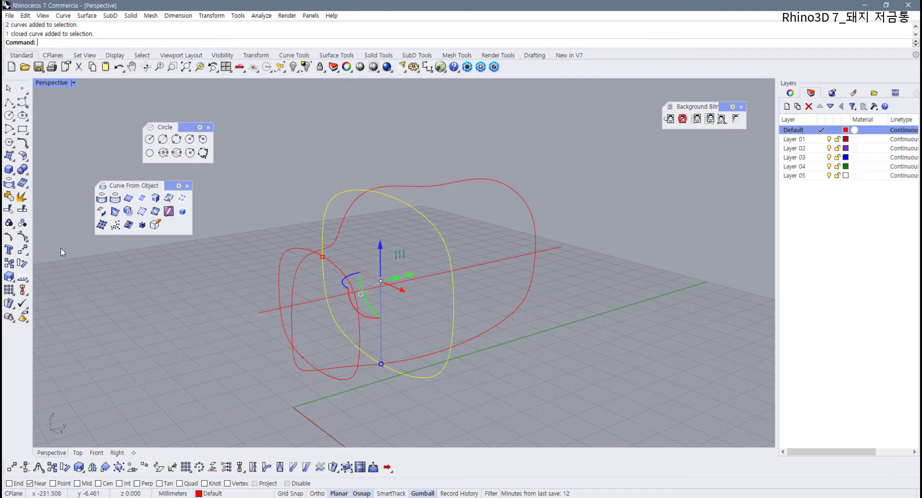
click(9, 236)
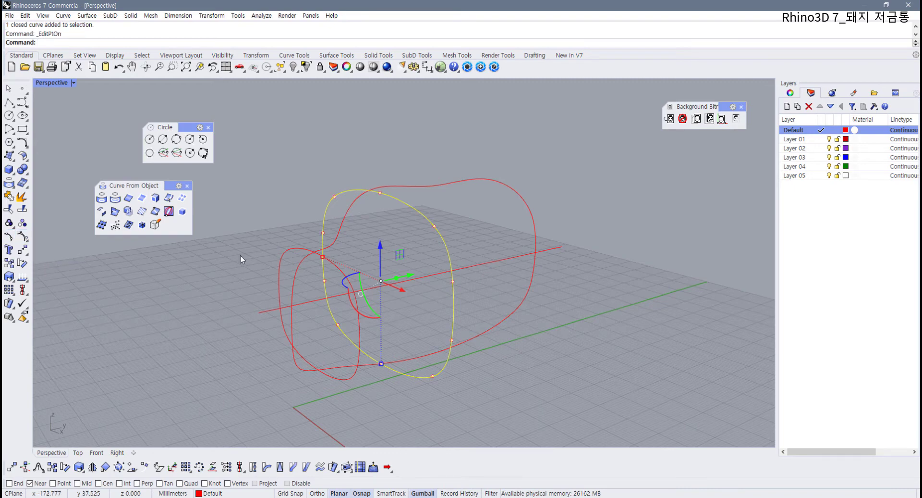
right_drag(240, 257, 322, 235)
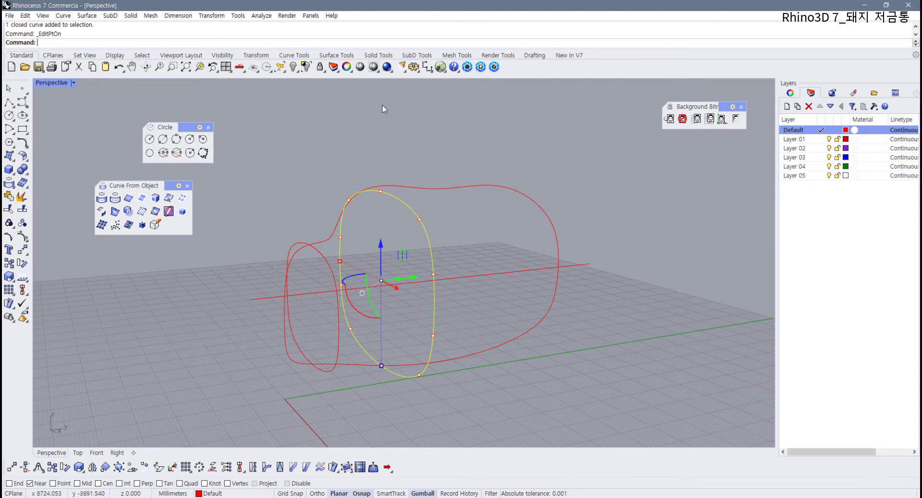
right_drag(383, 114, 441, 155)
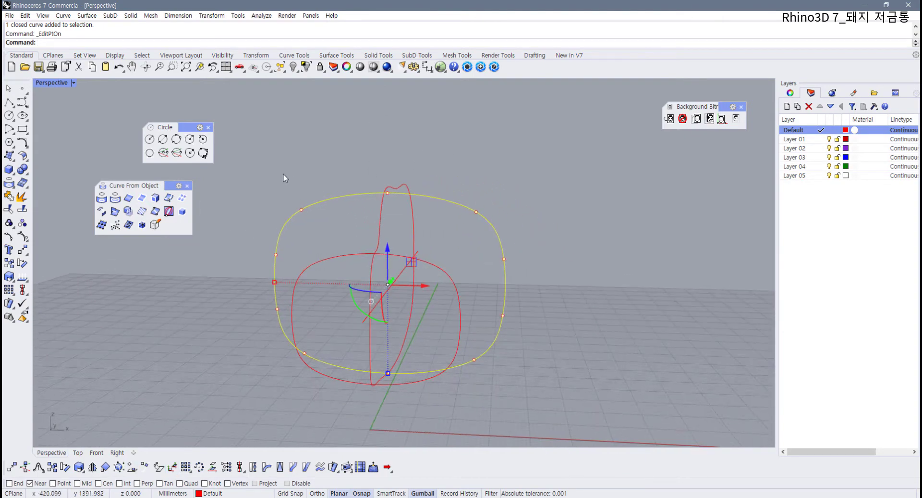
drag(283, 177, 507, 227)
right_drag(506, 226, 384, 228)
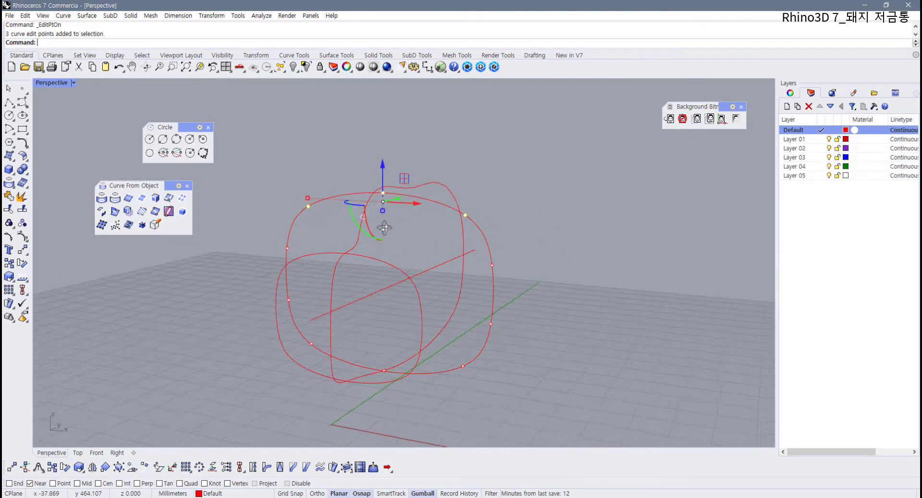
- Try to move the three upper edit points up onto the body outline in the Perspective viewport, and undo the move
scroll(385, 201, up, 6)
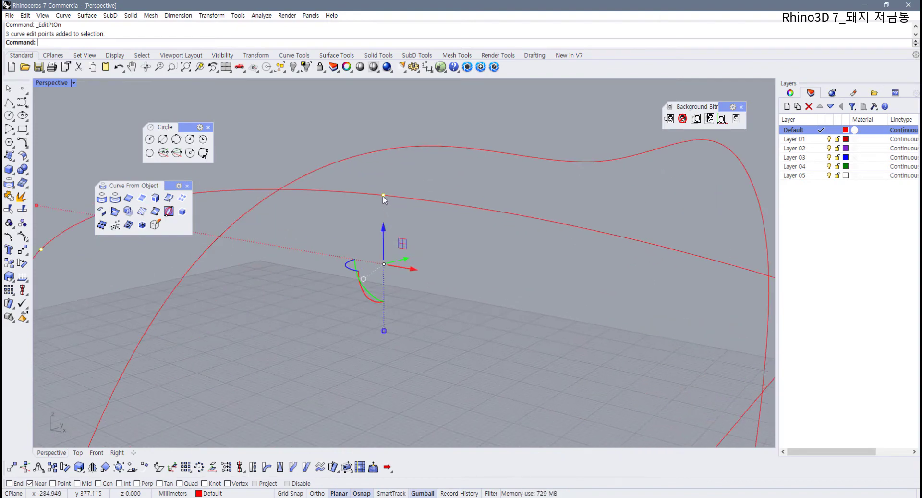
drag(382, 196, 384, 150)
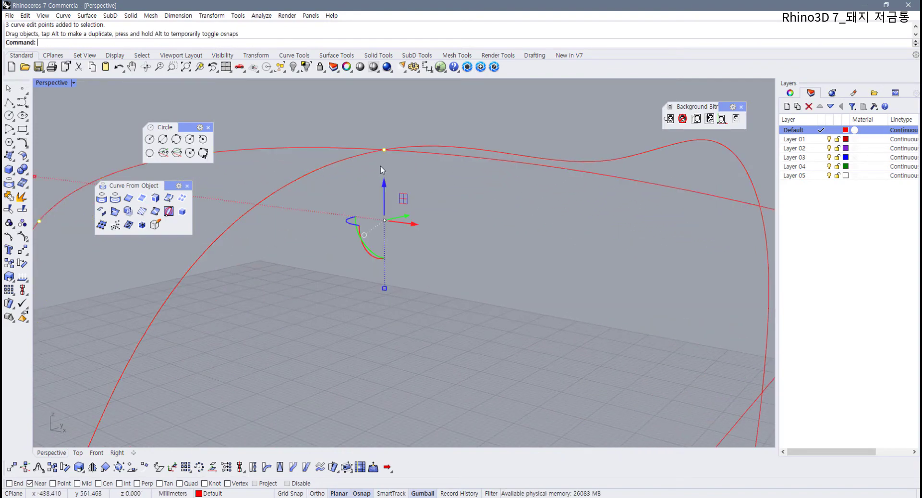
key(ctrl+z)
- Turn off the Gumball and move the three upper edit points straight up onto the body outline in the Right viewport
double_click(58, 82)
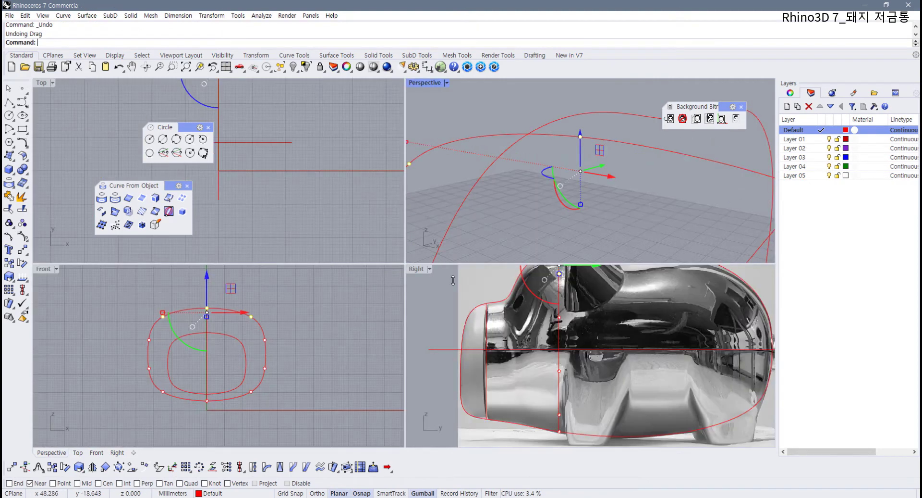
scroll(575, 342, up, 8)
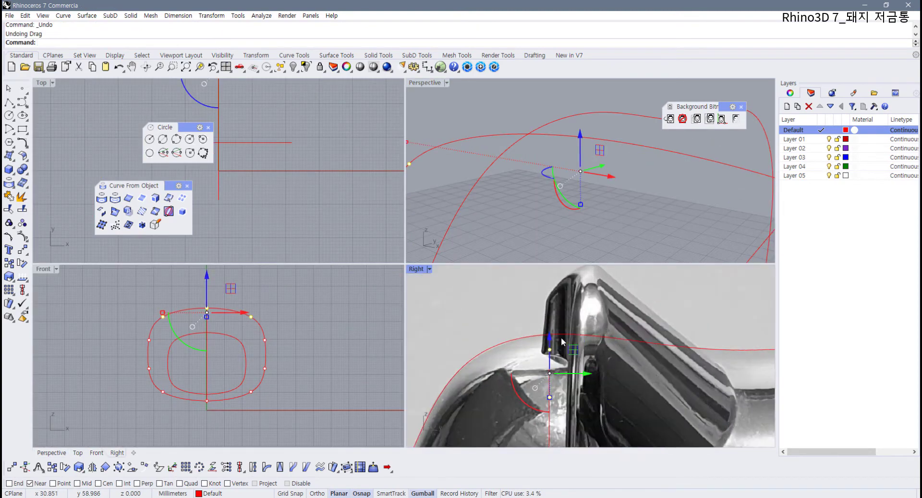
scroll(542, 355, down, 8)
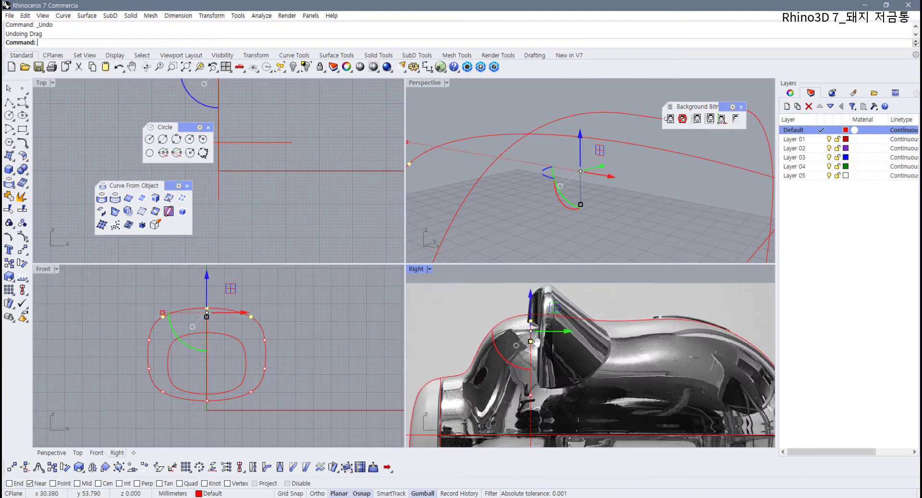
scroll(532, 337, down, 3)
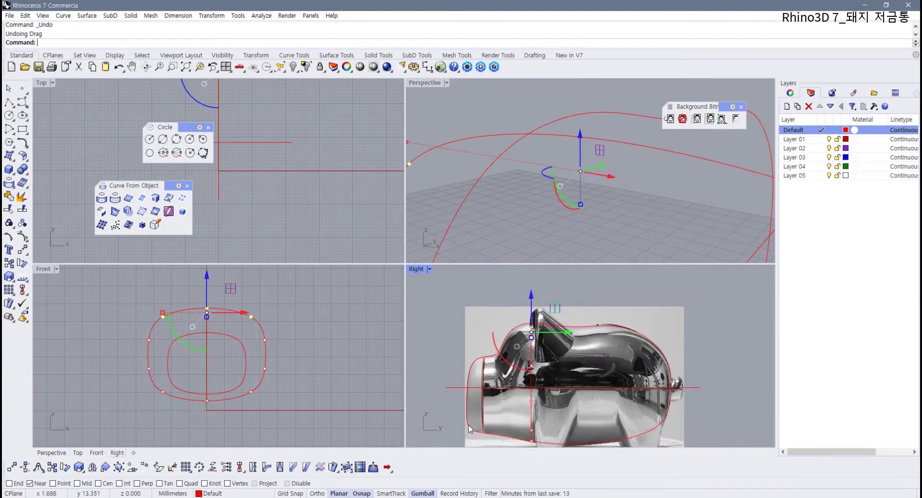
click(429, 494)
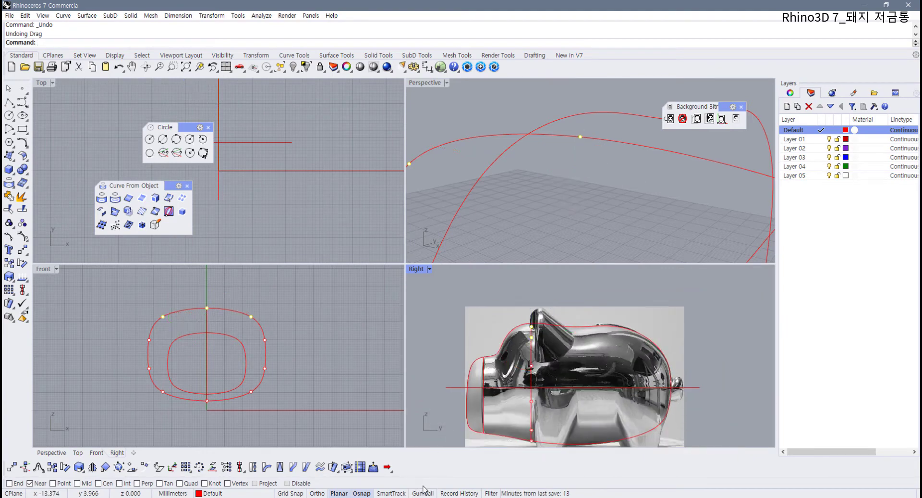
scroll(525, 354, up, 6)
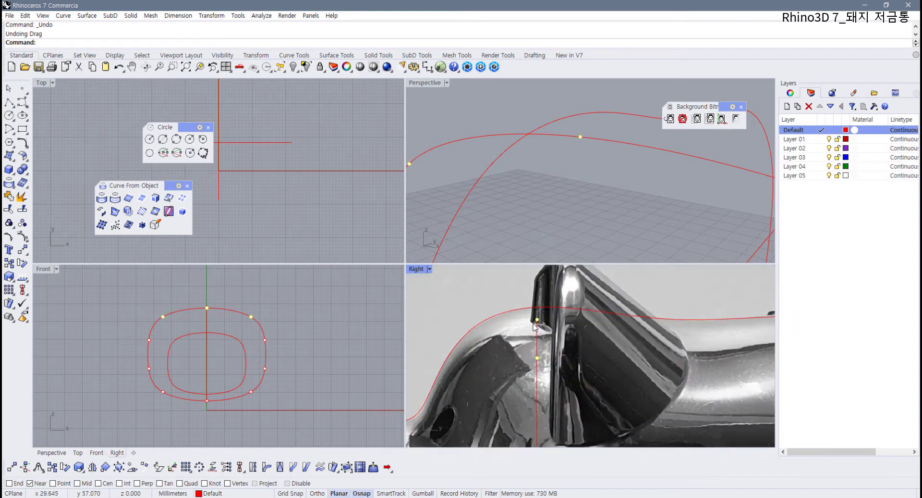
shift+drag(537, 321, 538, 309)
- Select the three lower edit points of the enlarged body section at the ear
scroll(560, 168, down, 10)
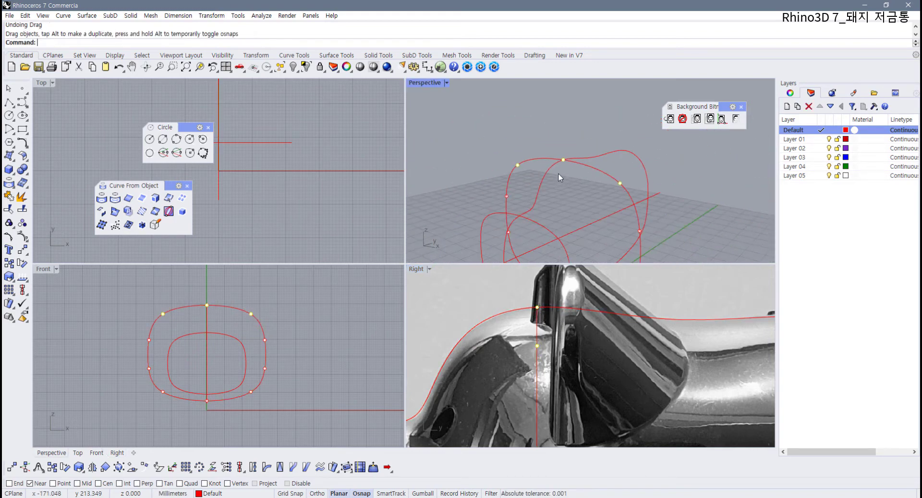
scroll(568, 186, up, 10)
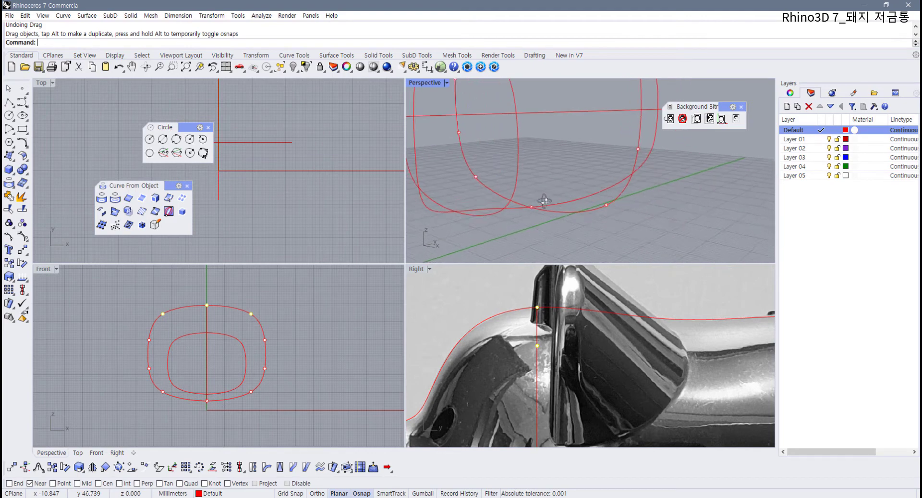
drag(454, 179, 642, 222)
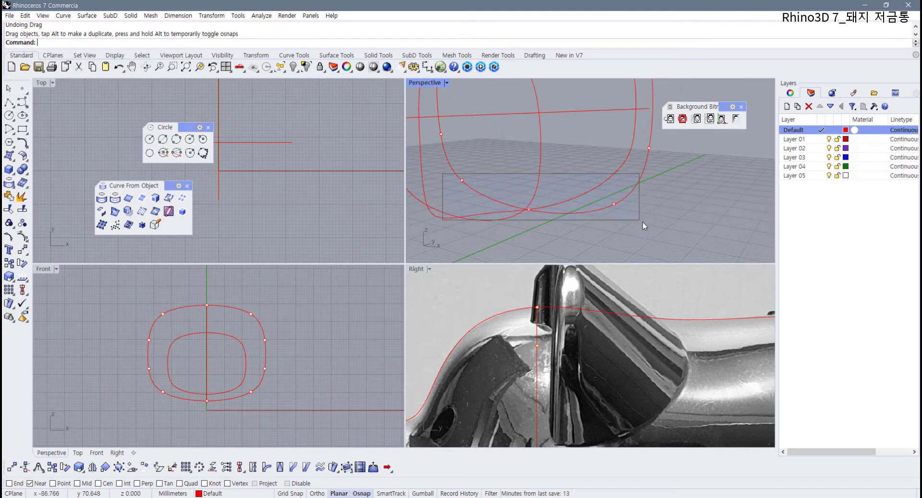
scroll(186, 397, up, 3)
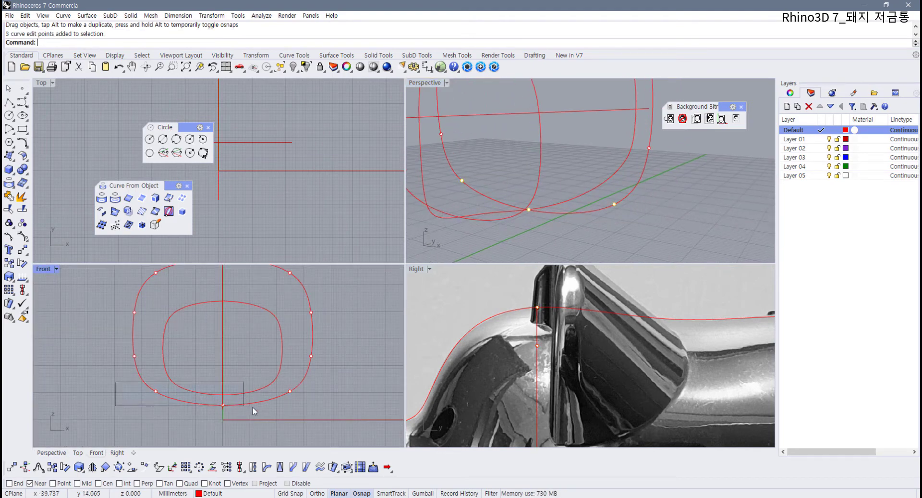
drag(253, 407, 322, 411)
scroll(529, 217, up, 3)
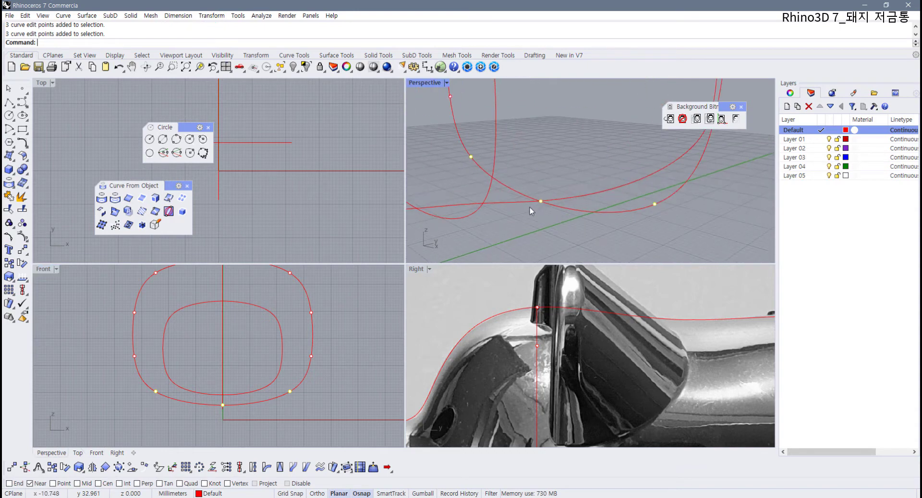
- Move the three lower edit points straight vertically in the Right viewport, snapping the lowest one onto the intersection with the body outline
scroll(556, 329, down, 6)
right_drag(556, 328, 541, 218)
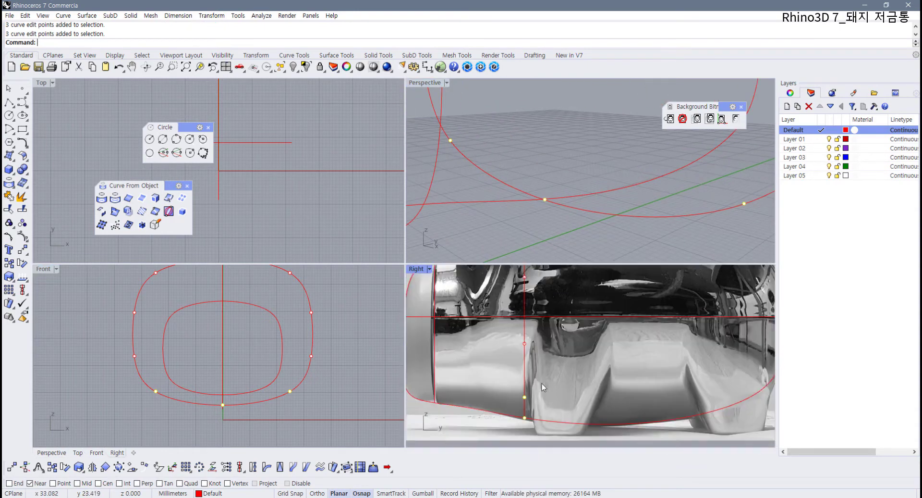
scroll(538, 394, up, 11)
scroll(505, 381, up, 2)
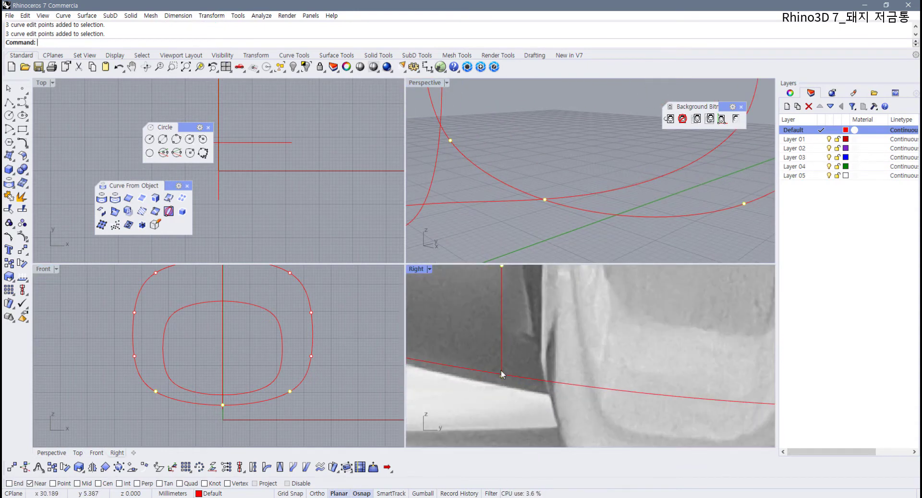
mouse_move(501, 371)
mouse_down()
mouse_move(503, 400)
mouse_move(502, 373)
mouse_up()
key(ctrl+z)
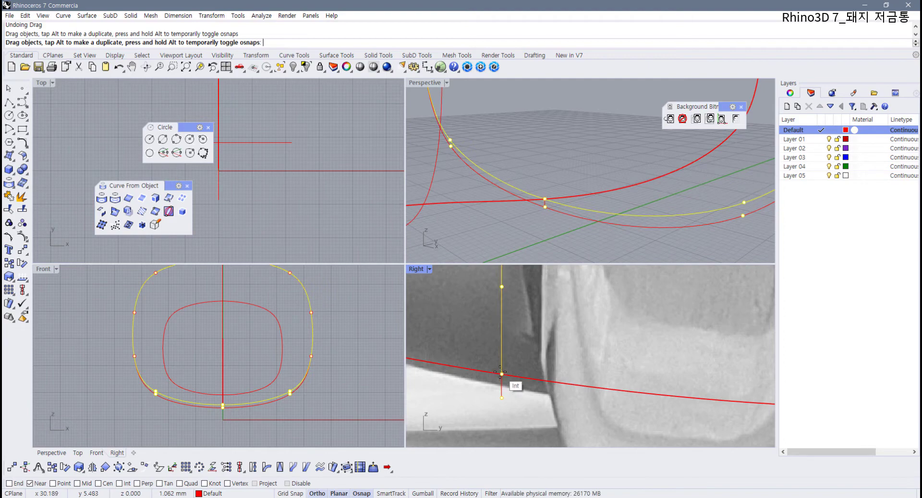
shift+drag(501, 374, 501, 374)
- Check the fitted ear section in the Front and Perspective viewports and turn its edit points off
right_drag(555, 234, 576, 221)
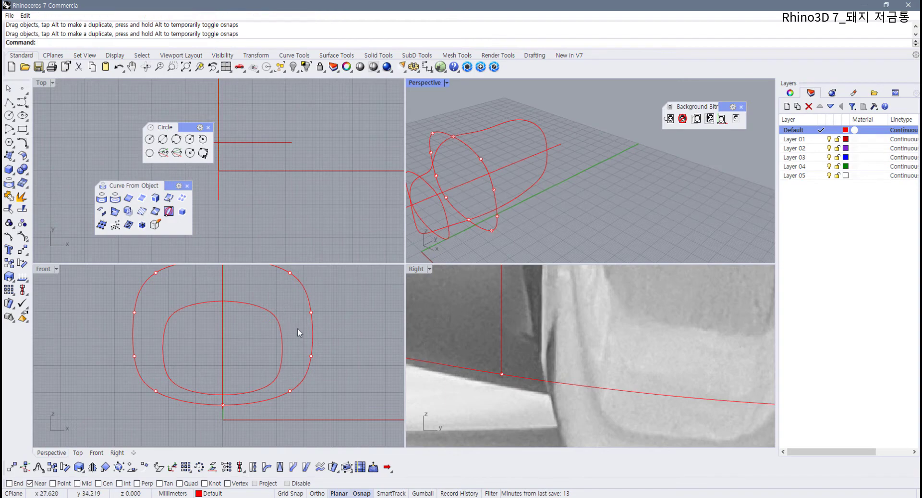
scroll(298, 329, down, 4)
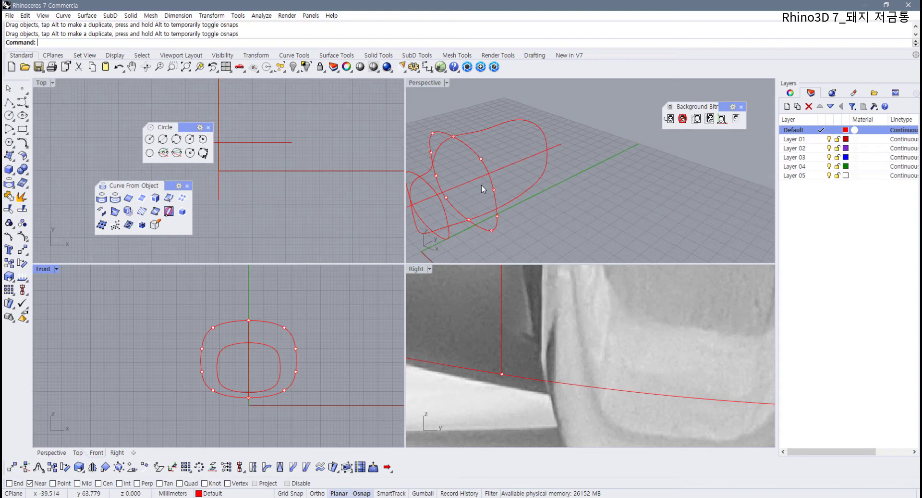
right_drag(479, 187, 459, 169)
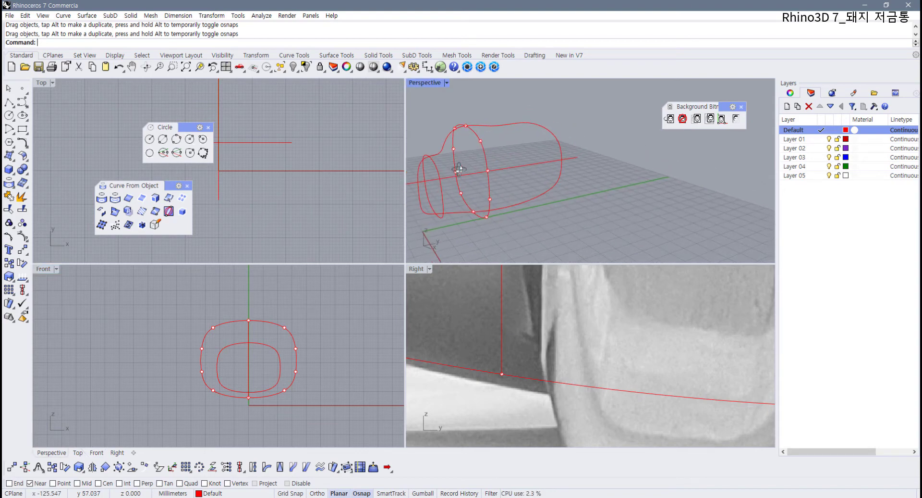
key(F11)
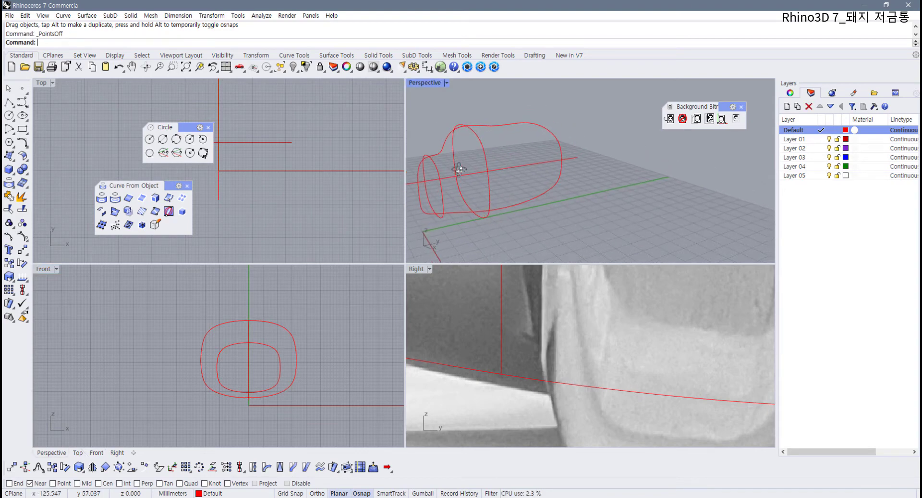
- Turn on the Gumball and copy the ear section straight backward to the hind leg in the Right viewport
click(487, 165)
scroll(503, 367, down, 5)
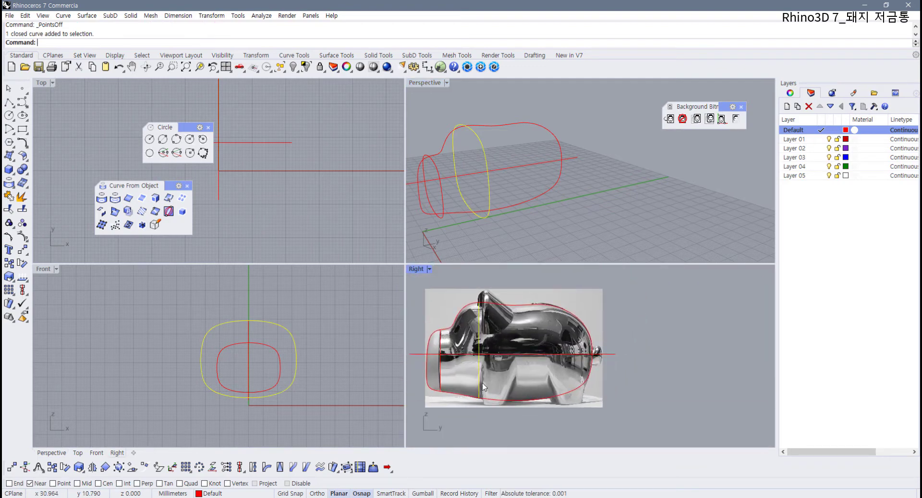
scroll(489, 341, up, 2)
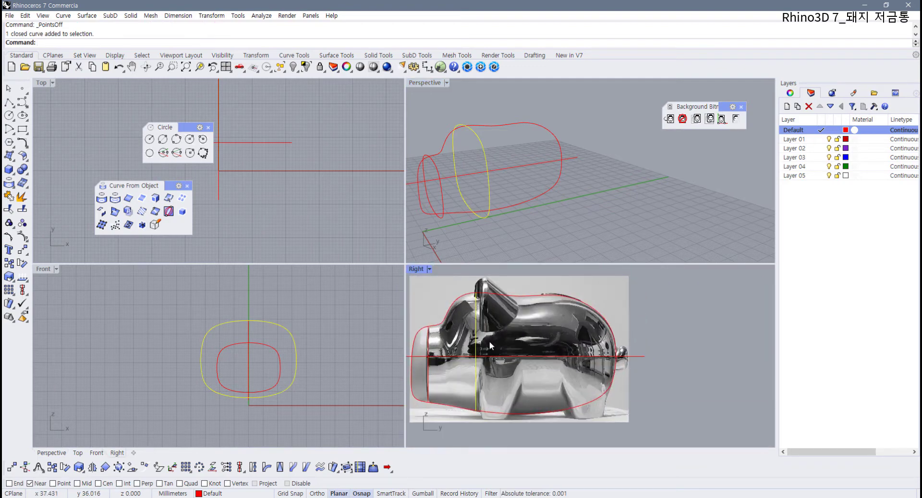
click(423, 493)
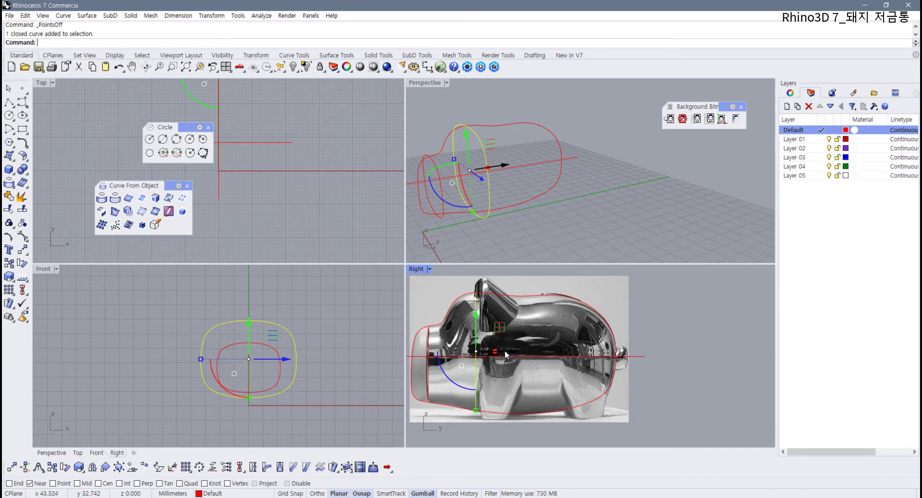
drag(505, 354, 603, 357)
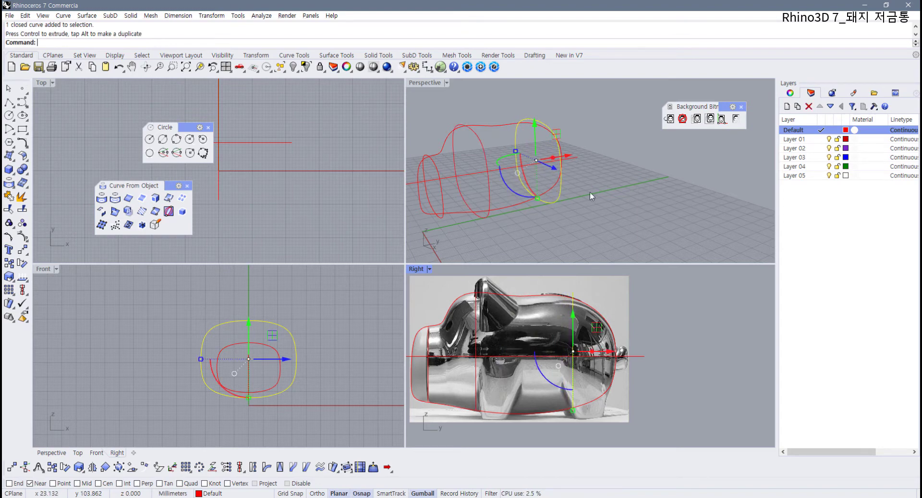
right_drag(590, 192, 632, 189)
key(Escape)
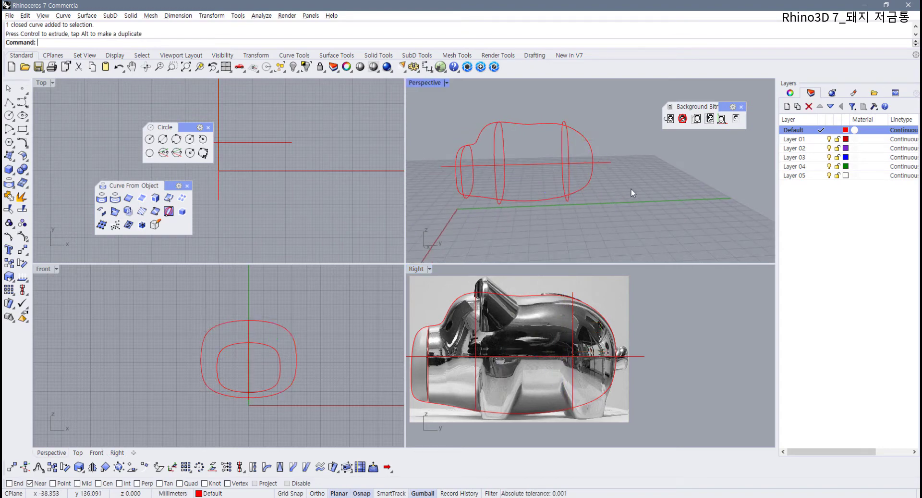
- Show the edit points of the copied rear section and select its three upper points
click(572, 157)
scroll(570, 154, up, 5)
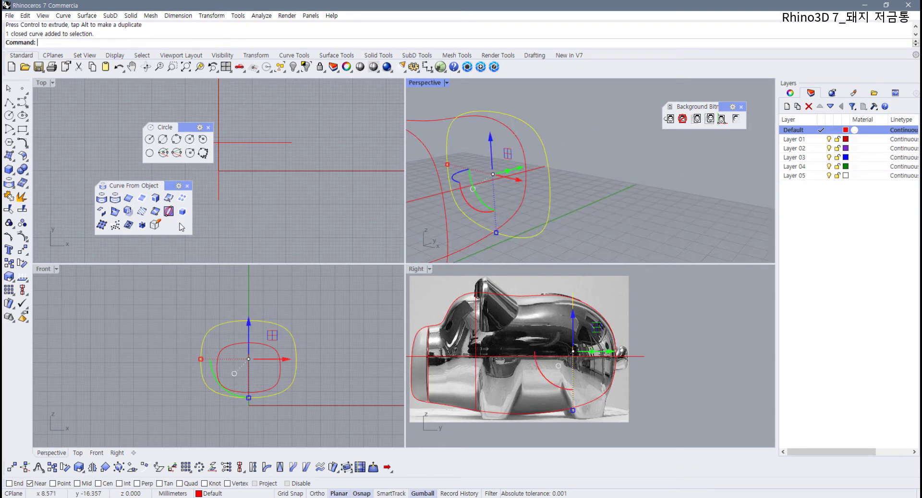
click(9, 236)
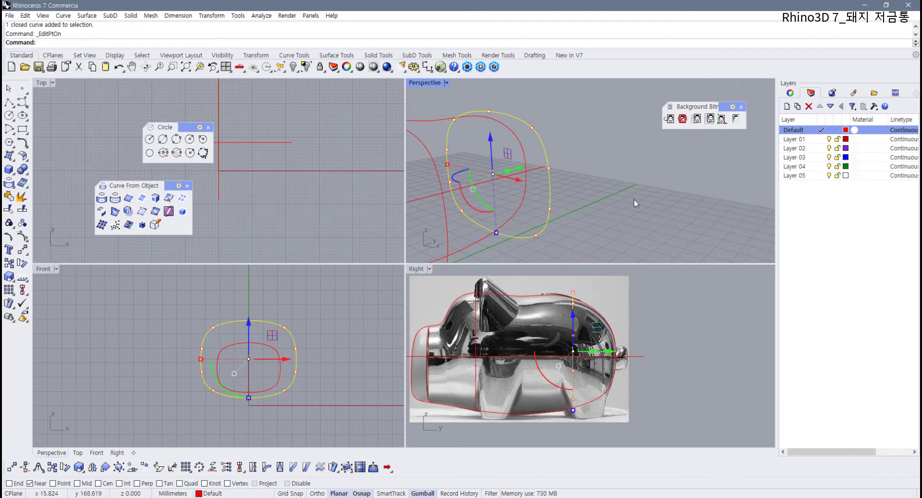
right_drag(634, 200, 496, 125)
key(Escape)
drag(485, 127, 623, 174)
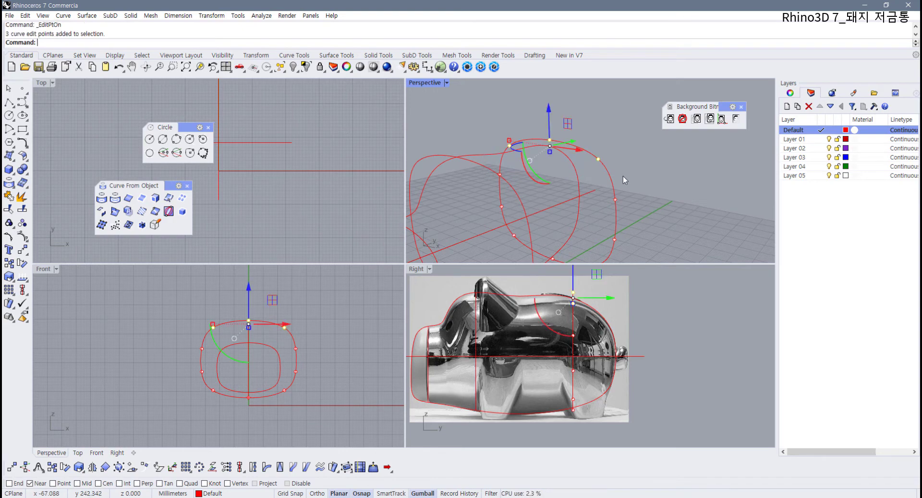
scroll(552, 369, up, 3)
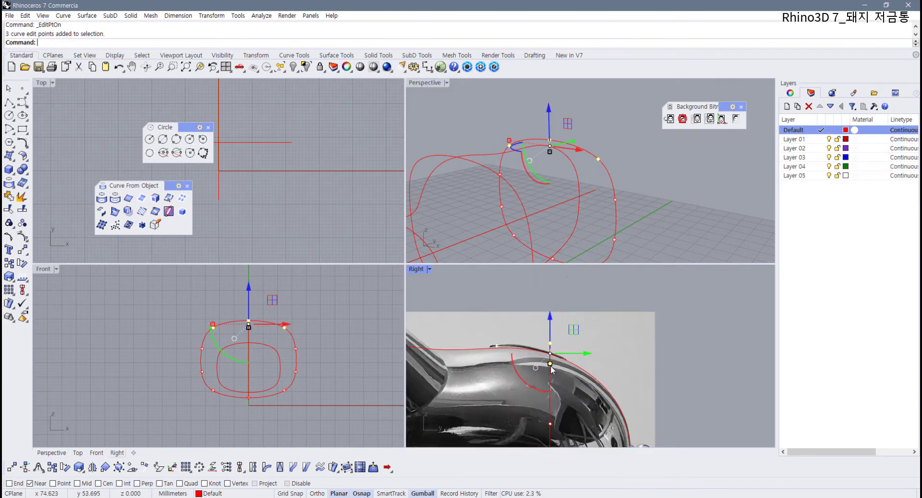
- Turn off the Gumball and move the rear section's three upper edit points straight down onto the body outline in the Right viewport
click(422, 493)
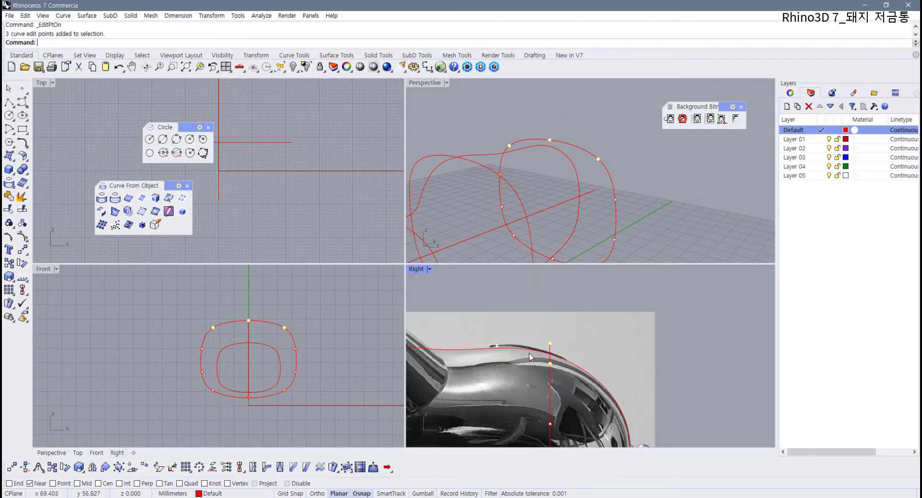
scroll(529, 355, up, 2)
scroll(570, 325, up, 2)
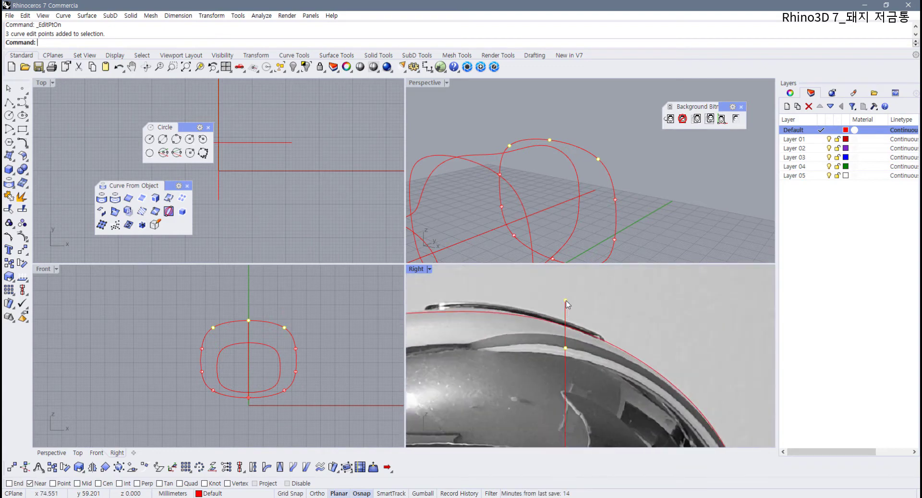
drag(567, 308, 566, 327)
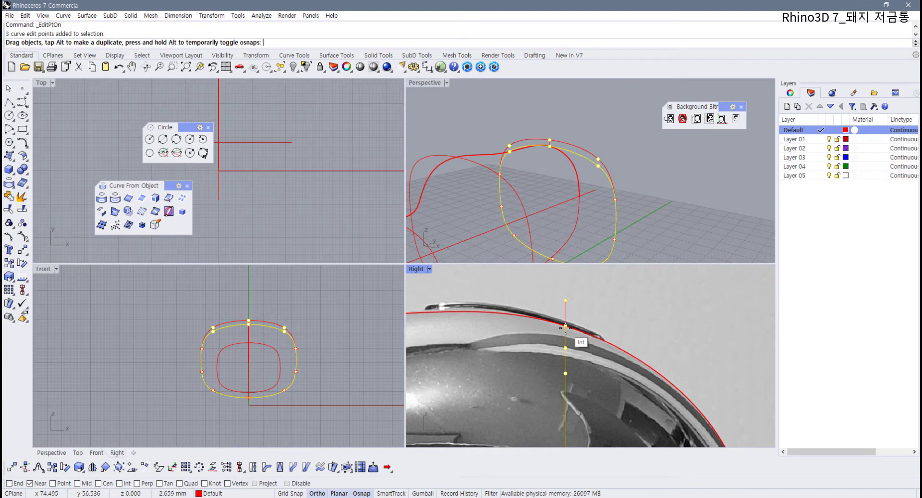
shift+drag(566, 327, 566, 327)
- Select the rear section's three lower edit points and move them straight up onto the body outline in the Right viewport
scroll(569, 336, down, 5)
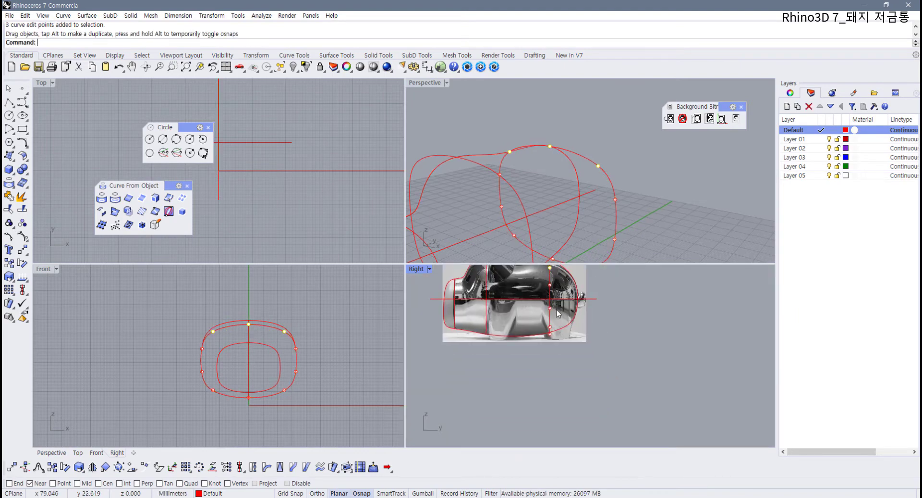
scroll(556, 312, up, 4)
drag(566, 374, 565, 372)
scroll(548, 358, up, 6)
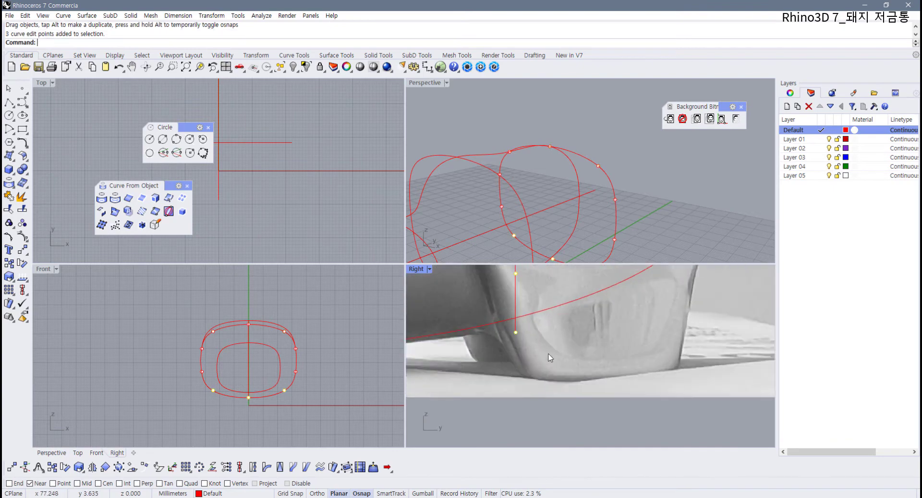
shift+drag(520, 350, 519, 325)
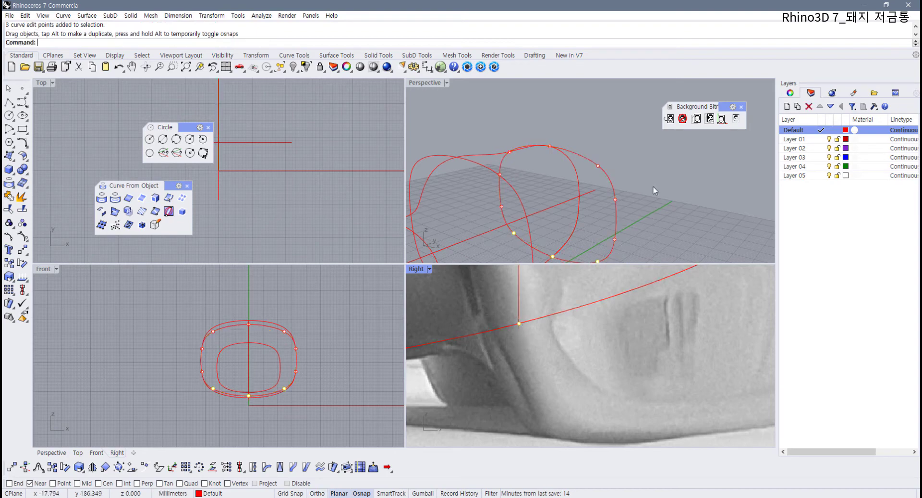
- Turn off the rear section's edit points and maximize the Perspective viewport to inspect the outline and its three cross-sections
click(659, 192)
scroll(654, 202, down, 2)
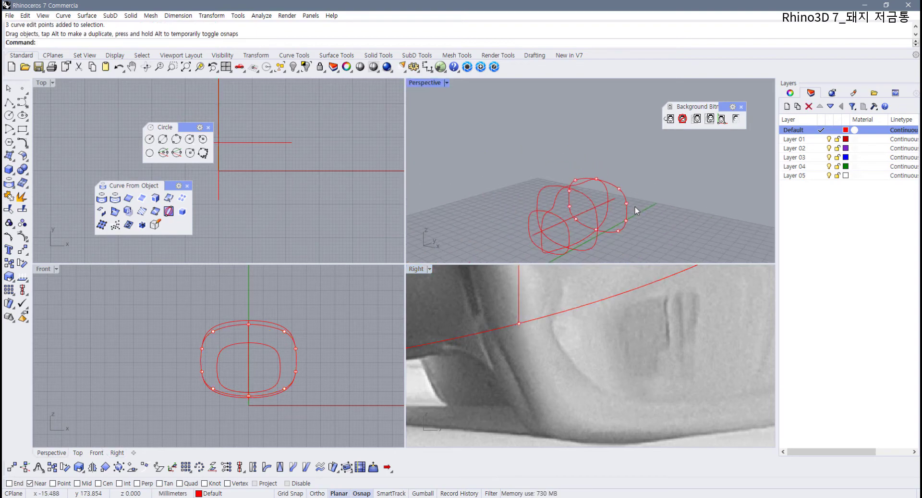
key(Escape)
right_drag(633, 215, 596, 192)
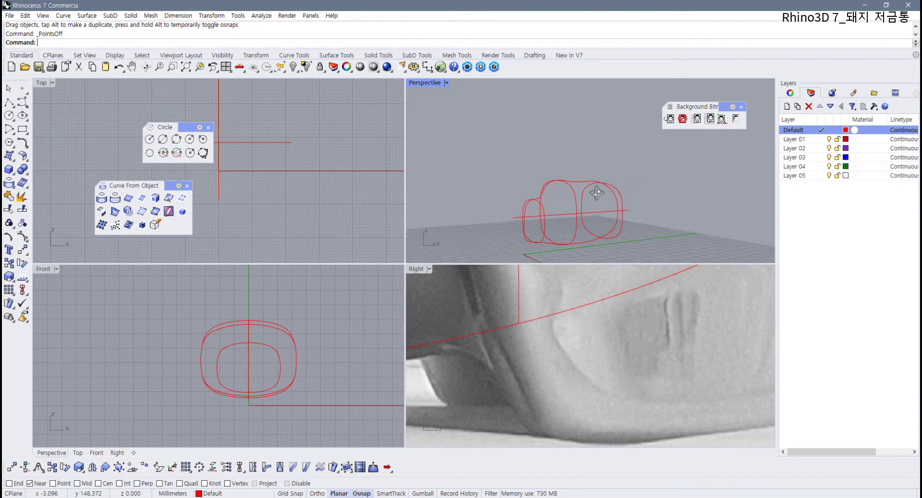
double_click(422, 81)
right_drag(363, 226, 411, 252)
click(411, 250)
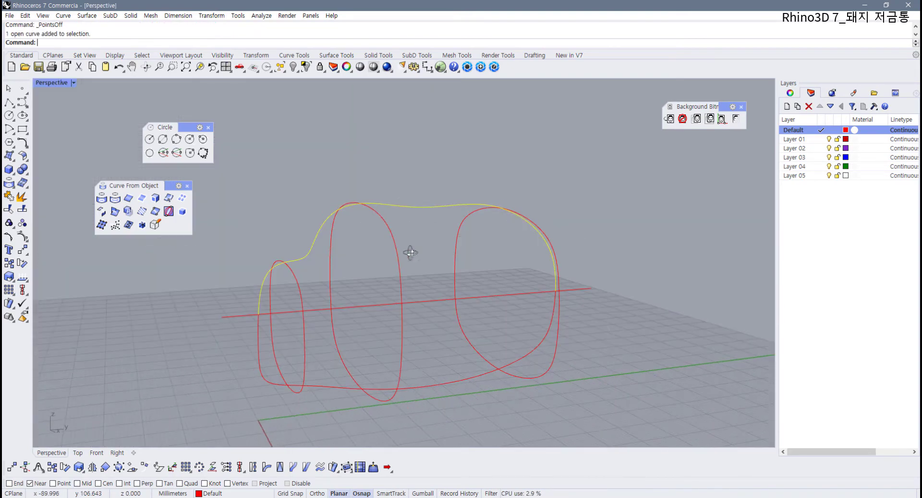
click(696, 293)
right_drag(696, 293, 613, 327)
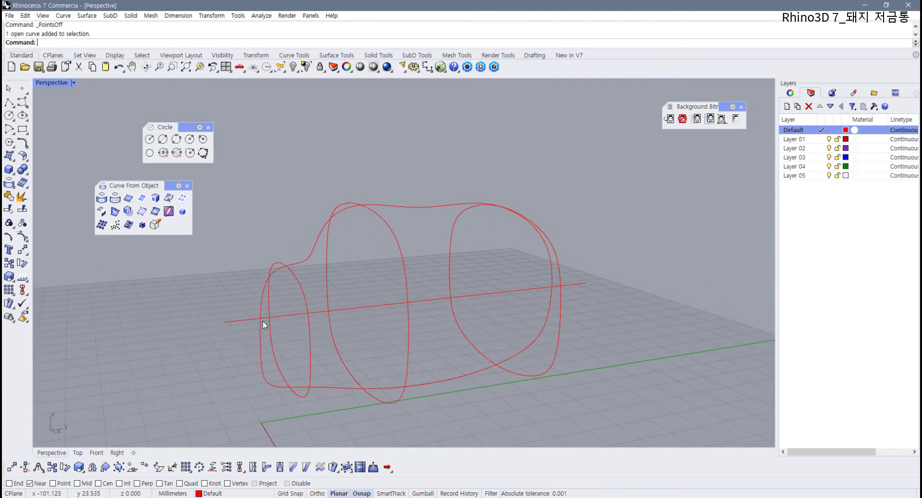
- Place point objects where the center line crosses the body outline at the front and rear ends, using only the intersection snap
click(22, 89)
scroll(216, 289, up, 2)
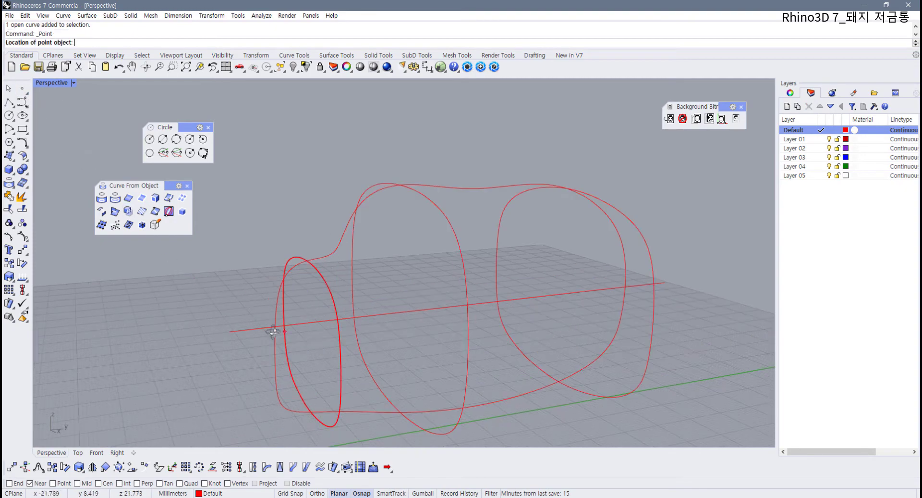
right_drag(274, 331, 262, 327)
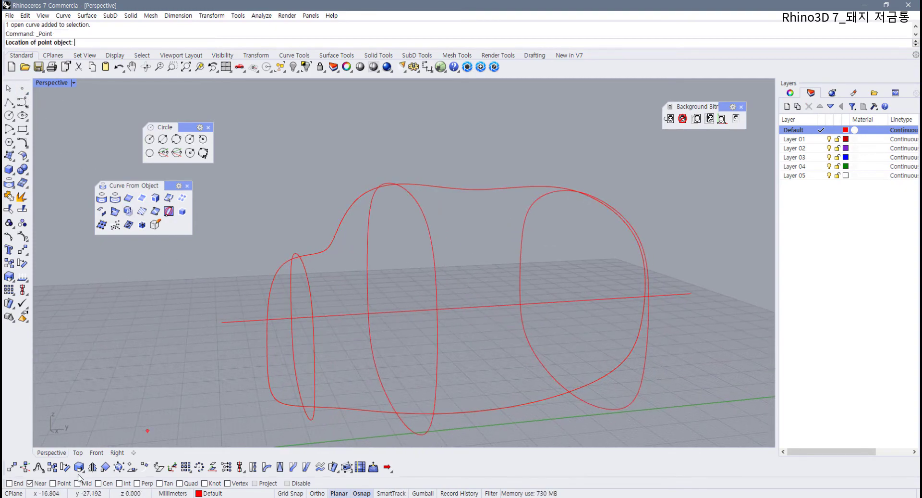
click(38, 483)
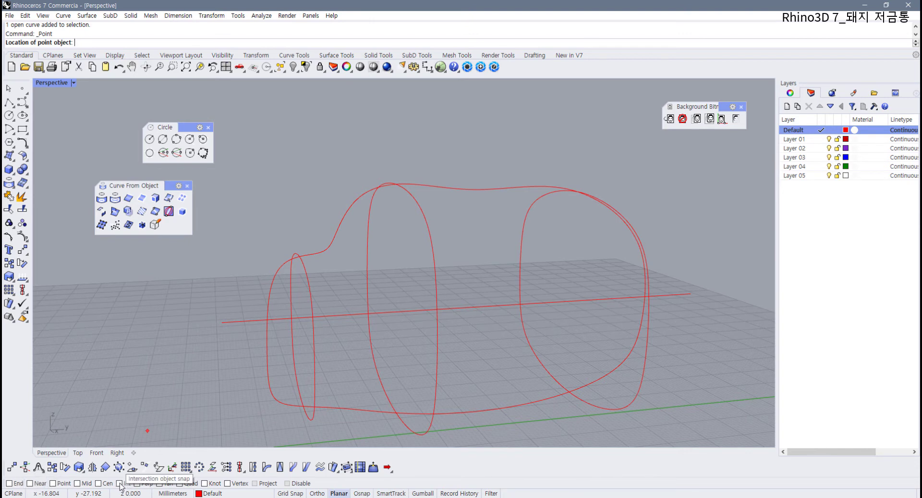
click(120, 484)
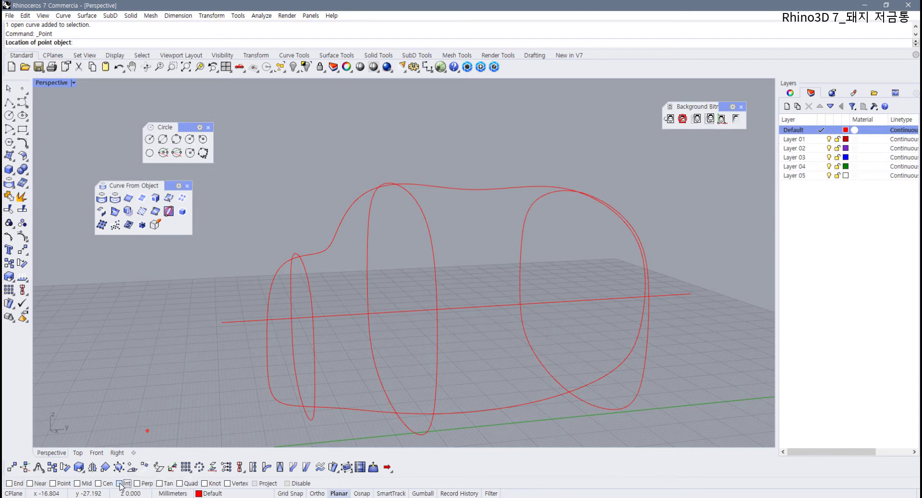
click(266, 321)
right_drag(267, 321, 683, 346)
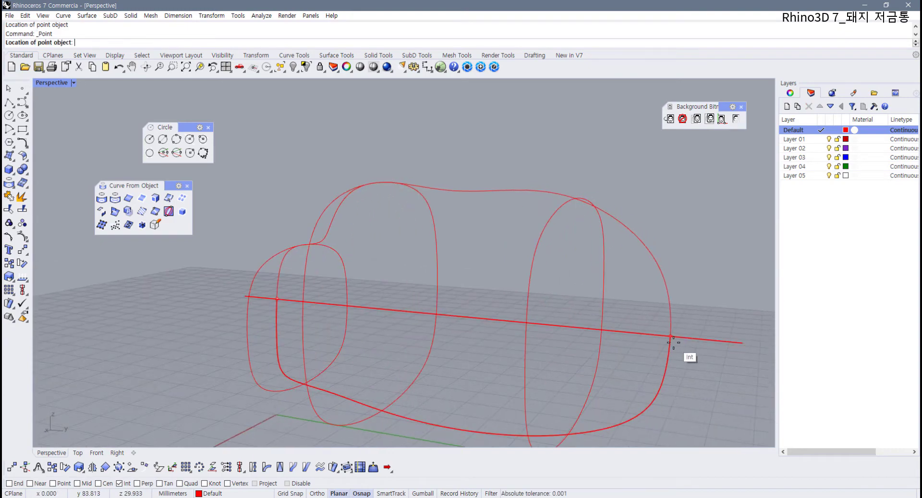
right_drag(604, 377, 314, 282)
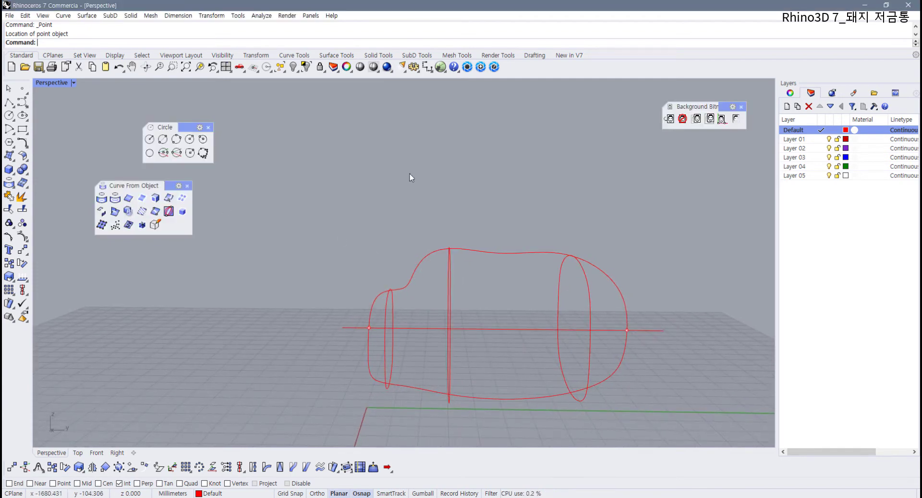
- Hide the construction grid in the Perspective viewport and bring up the surface modeling tools
click(338, 56)
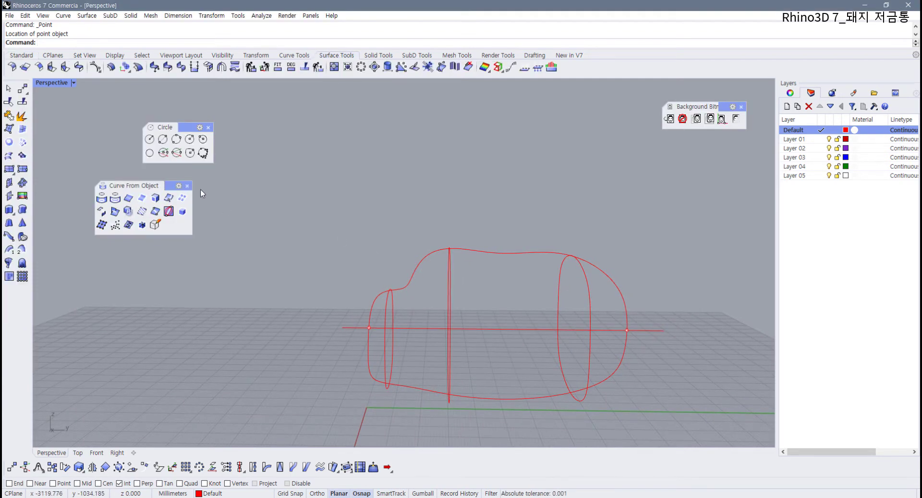
right_drag(282, 249, 324, 304)
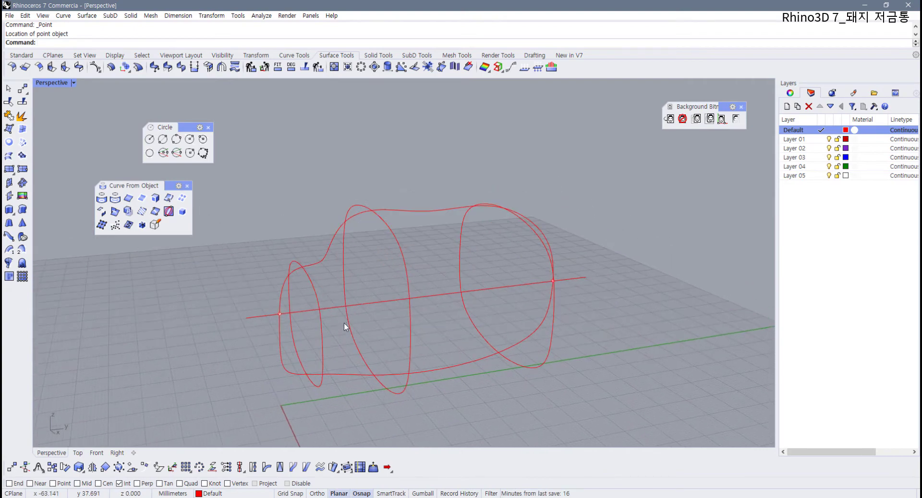
key(F7)
key(F7)
key(F7)
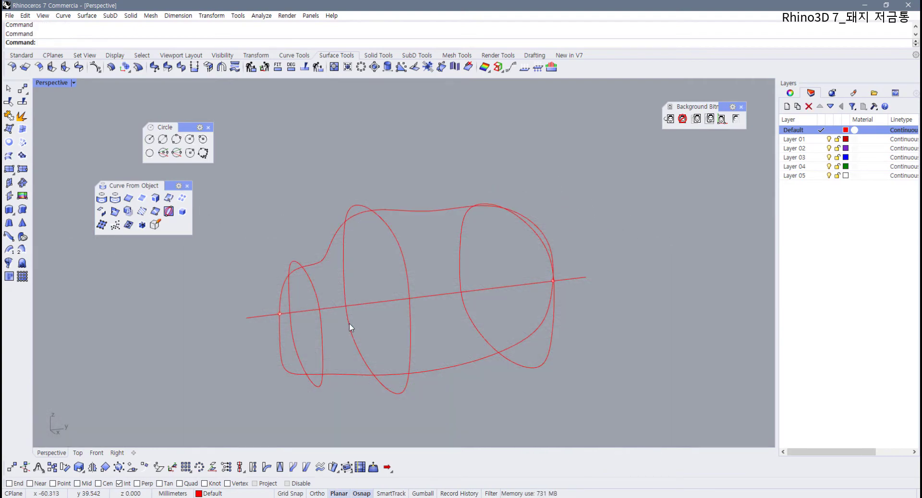
shift+right_drag(338, 324, 315, 312)
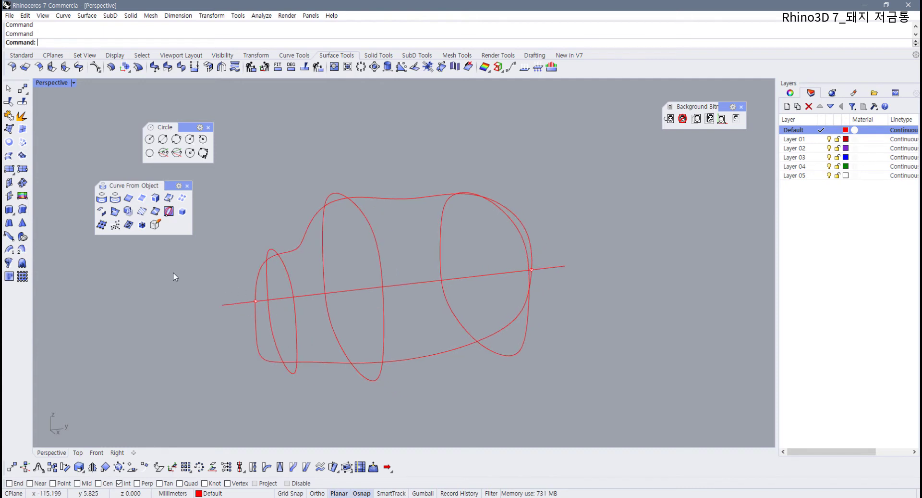
click(23, 250)
click(258, 279)
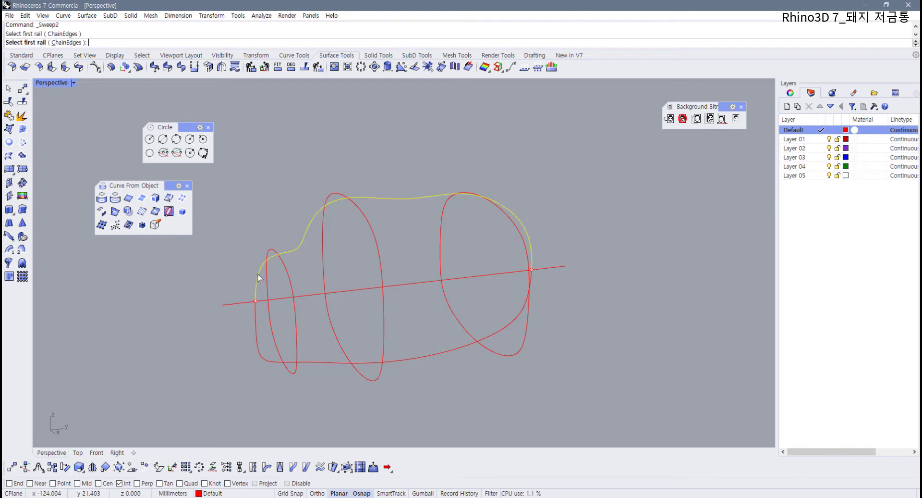
click(255, 330)
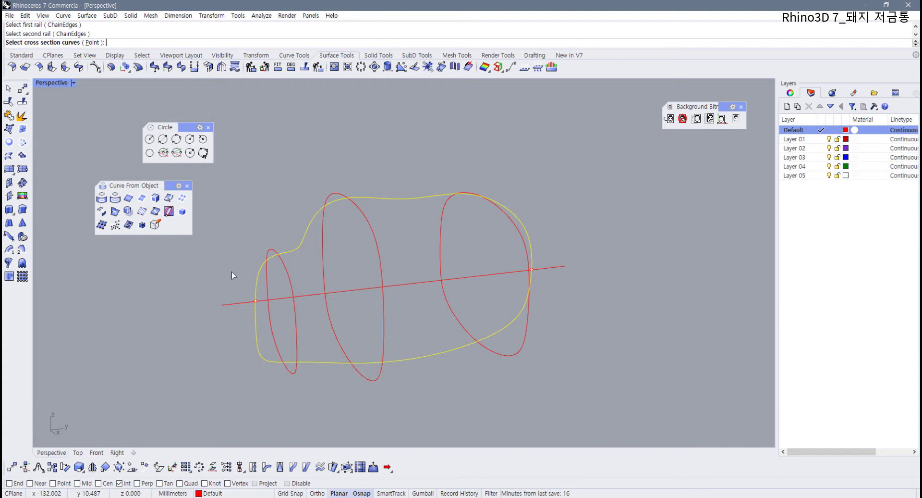
key(Escape)
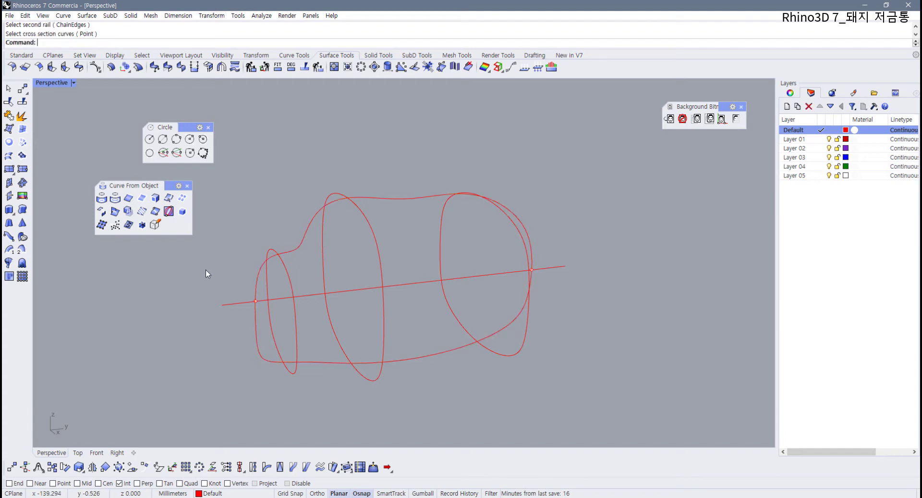
- Start a Sweep 2 Rails along the upper and lower outline halves, through the front point, the three cross-sections and the rear point
click(22, 249)
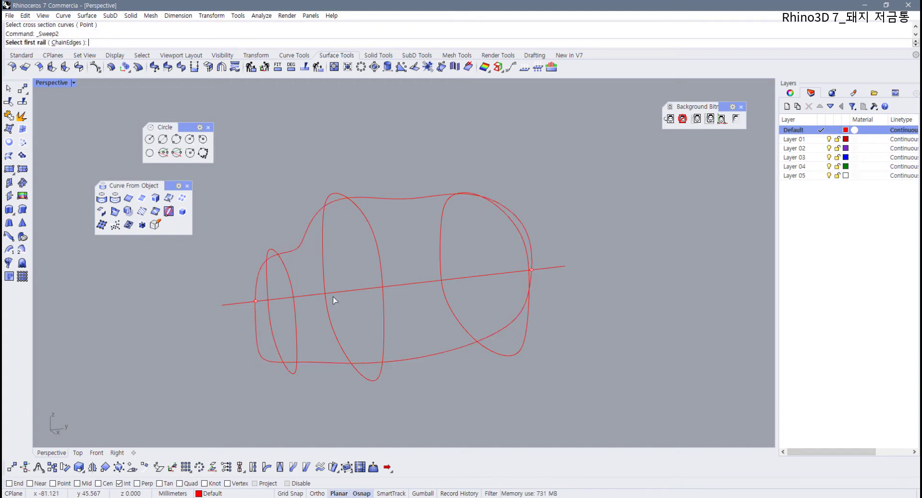
click(257, 280)
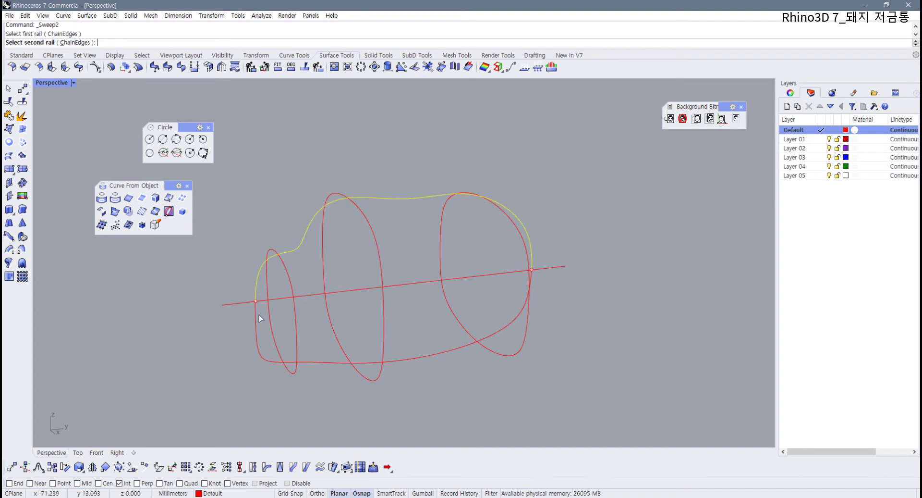
click(258, 326)
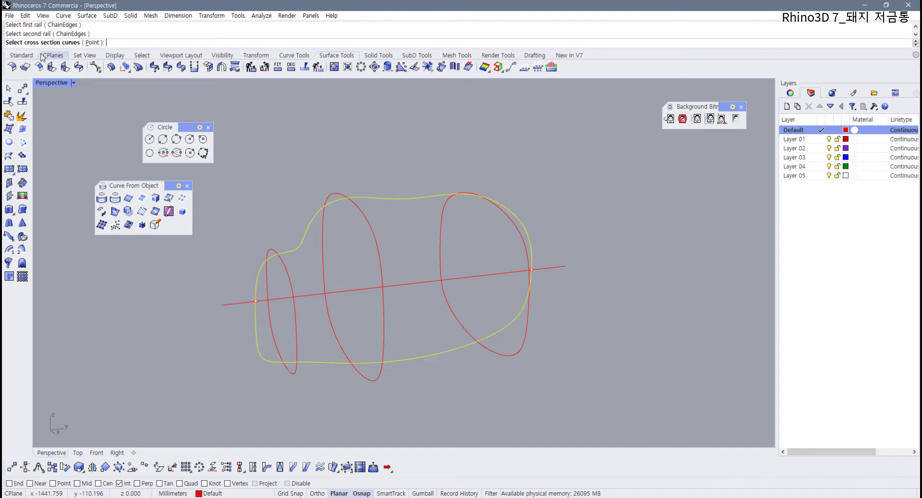
click(256, 302)
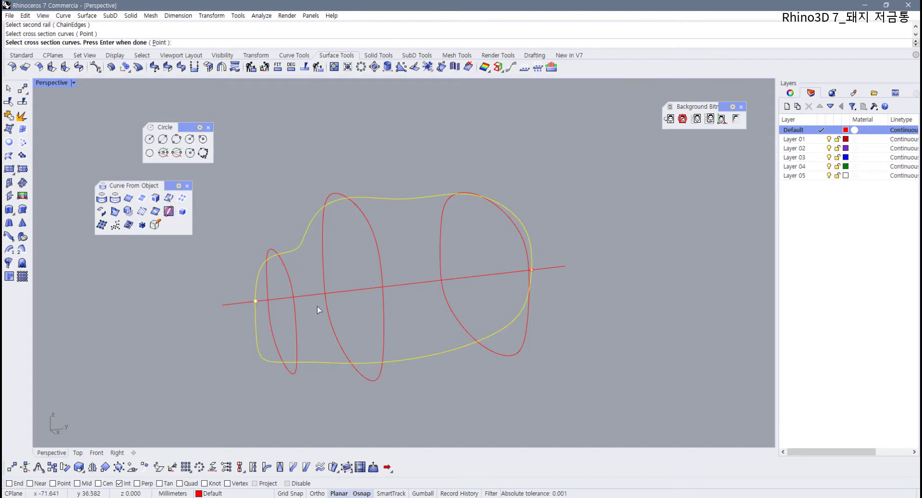
click(294, 286)
click(379, 259)
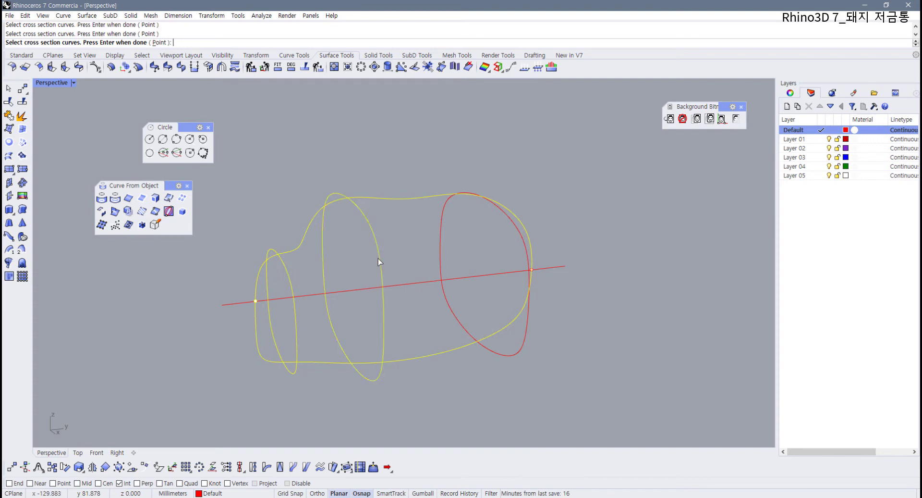
click(456, 321)
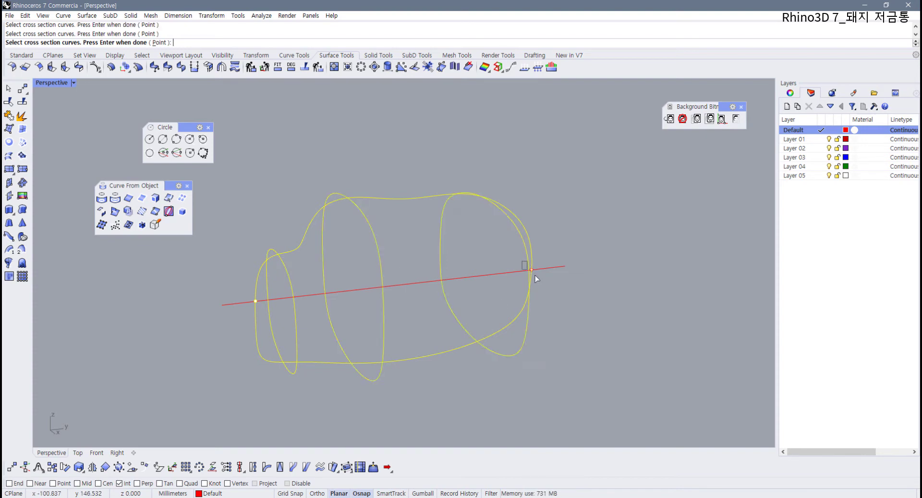
key(Return)
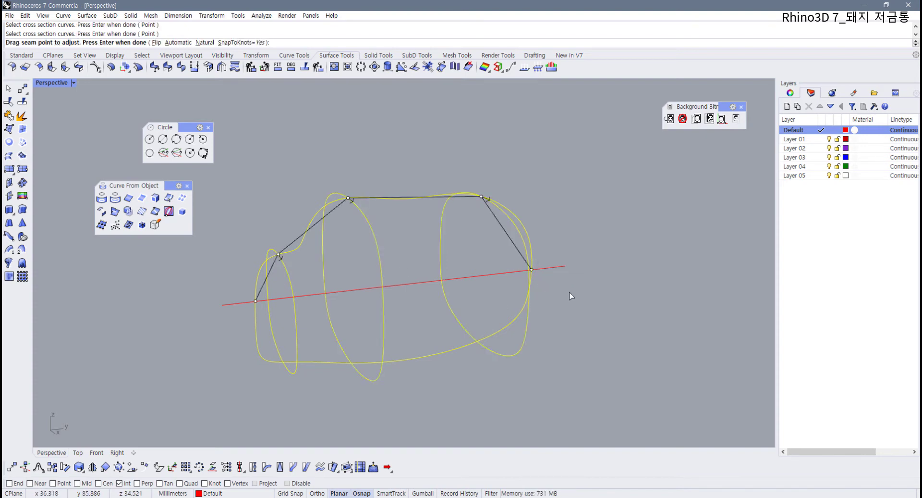
- Accept the aligned seam points and create the two-rail sweep with cross-sections unchanged and Refit rails off
mouse_move(570, 292)
right_down()
mouse_move(493, 270)
mouse_move(524, 322)
mouse_move(515, 314)
right_up()
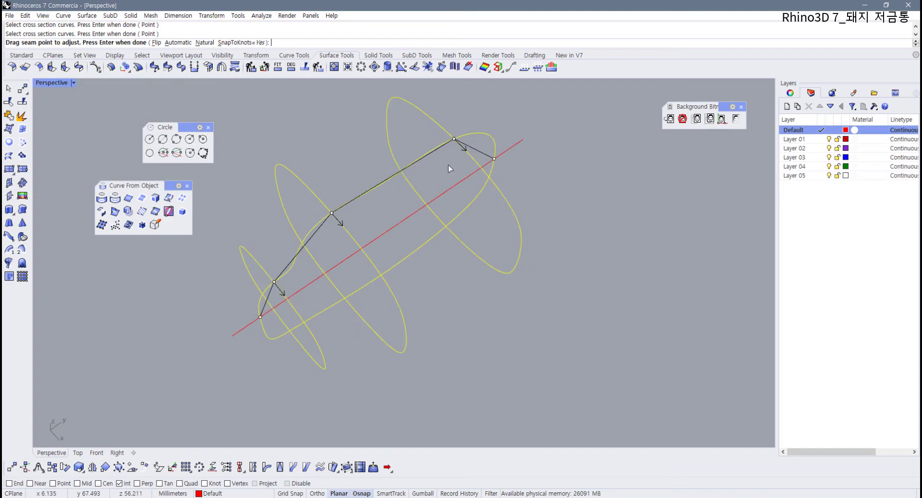
key(Return)
right_drag(476, 250, 607, 251)
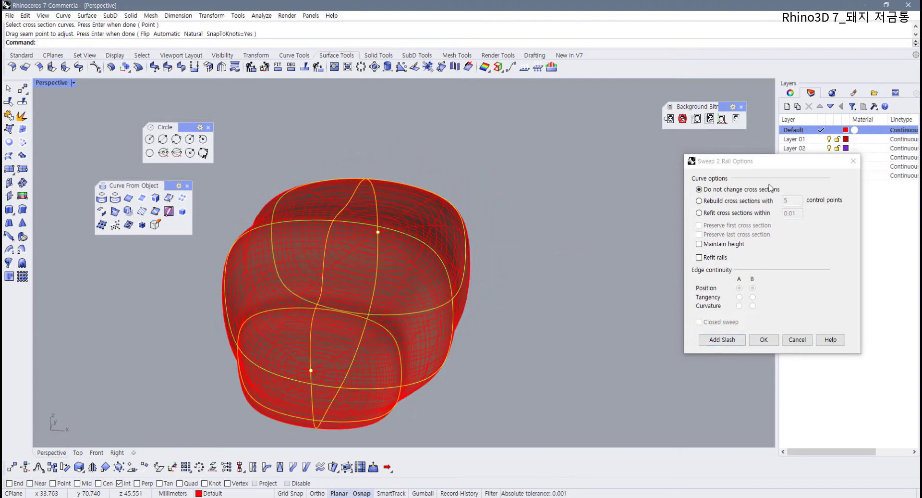
drag(771, 164, 649, 157)
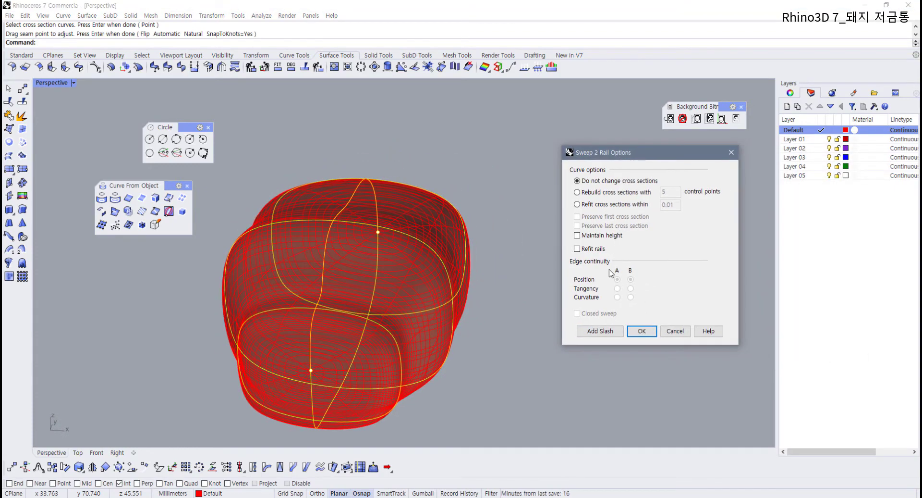
click(587, 250)
click(587, 249)
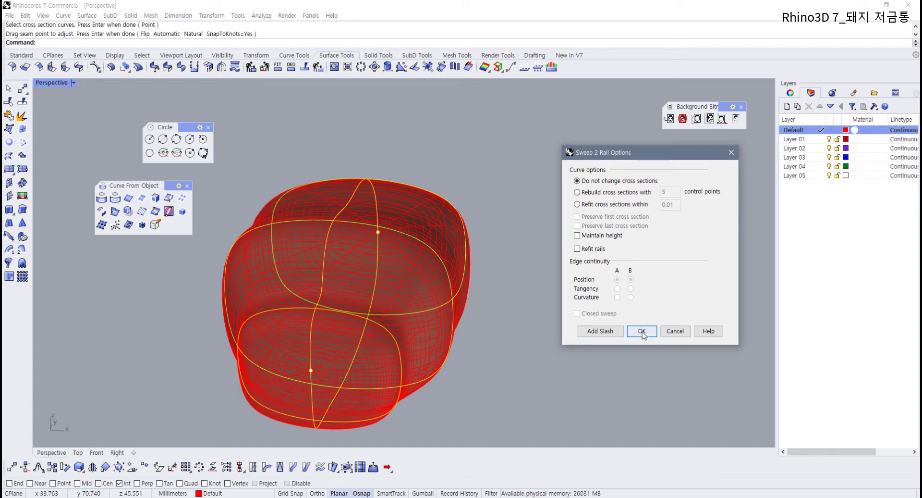
click(641, 331)
- Change the Default layer's color to black
mouse_move(626, 334)
right_down()
mouse_move(435, 319)
mouse_move(488, 255)
mouse_move(500, 331)
mouse_move(521, 302)
right_up()
click(499, 331)
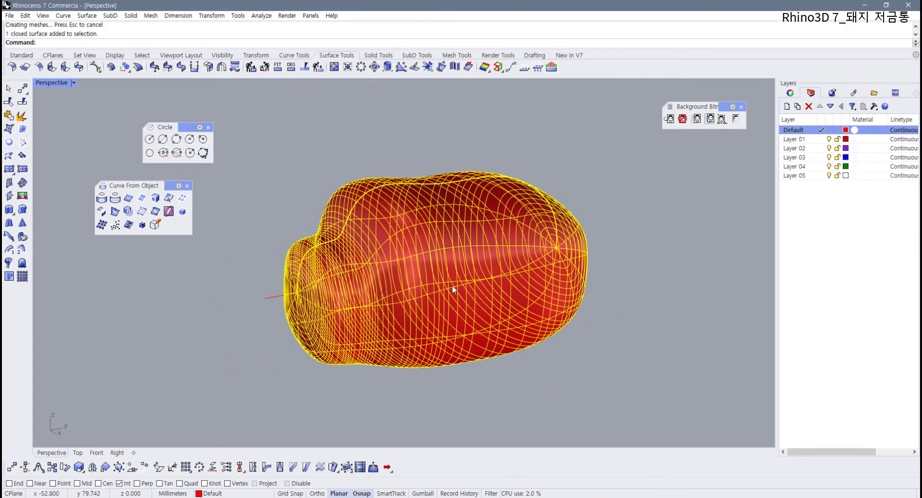
click(847, 130)
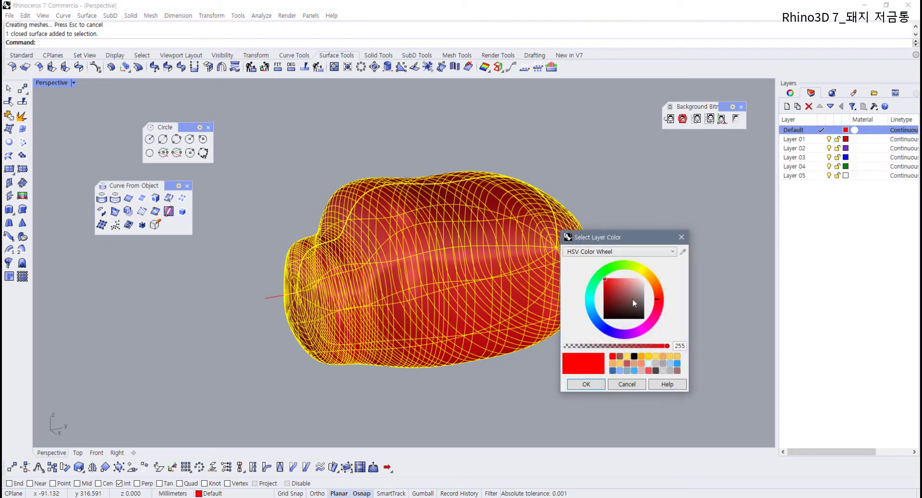
drag(618, 320, 603, 375)
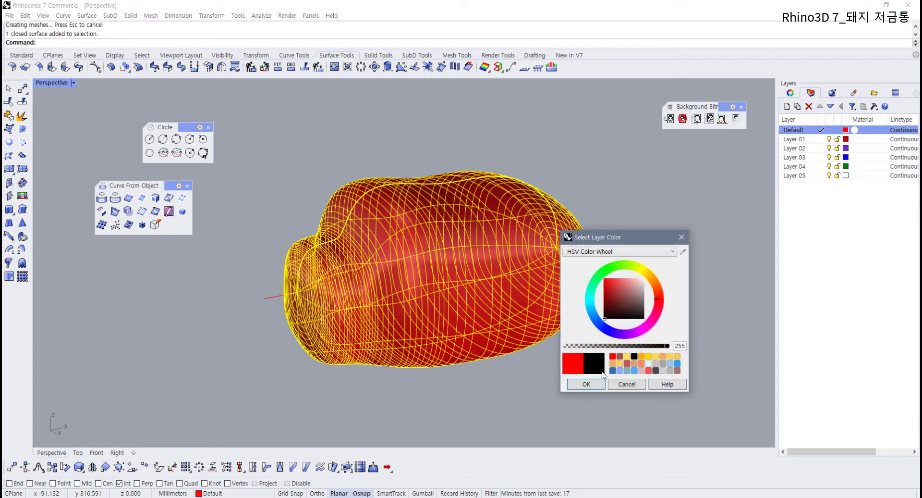
click(586, 384)
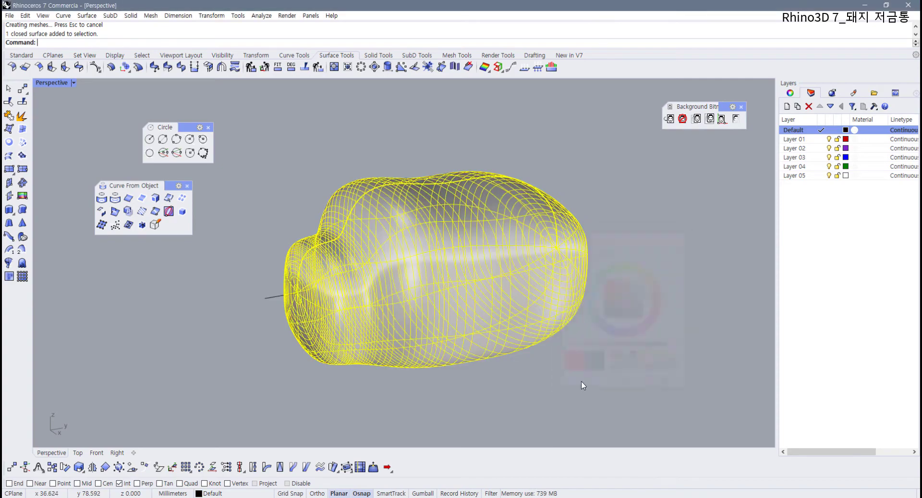
- Turn on the Gumball and try scaling the body surface slightly narrower across its width, undoing the scale
right_drag(583, 381, 608, 433)
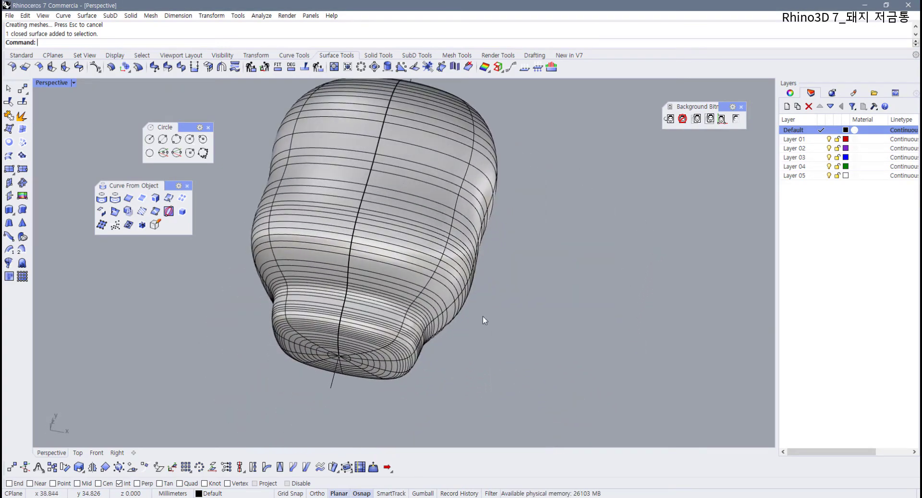
click(466, 296)
right_drag(429, 282, 438, 302)
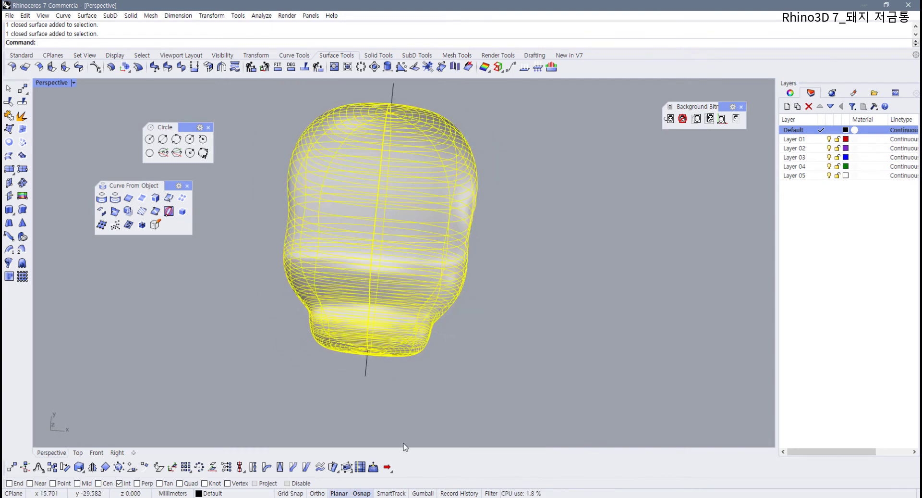
click(422, 493)
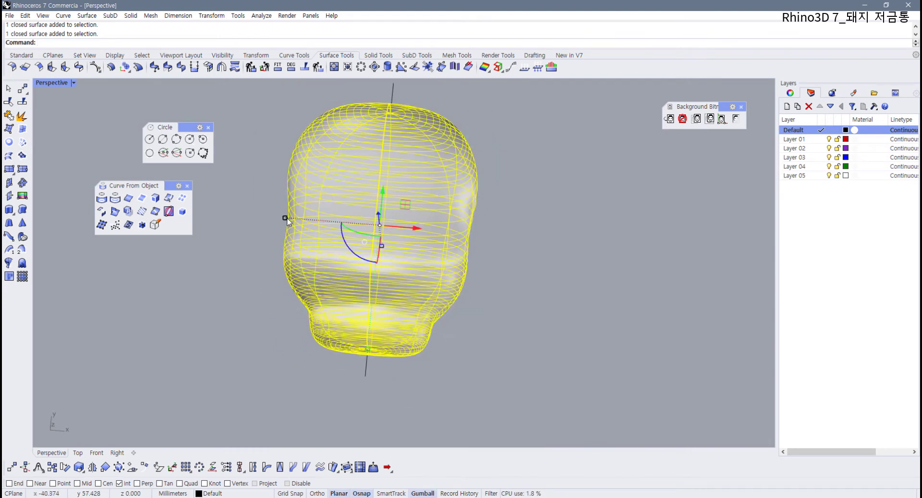
drag(286, 218, 295, 219)
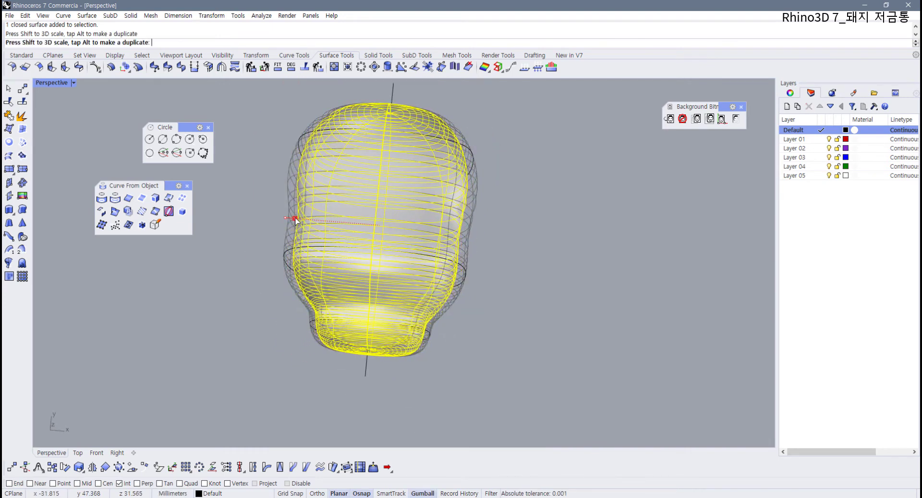
click(554, 290)
right_drag(553, 288, 342, 243)
key(ctrl+z)
click(485, 287)
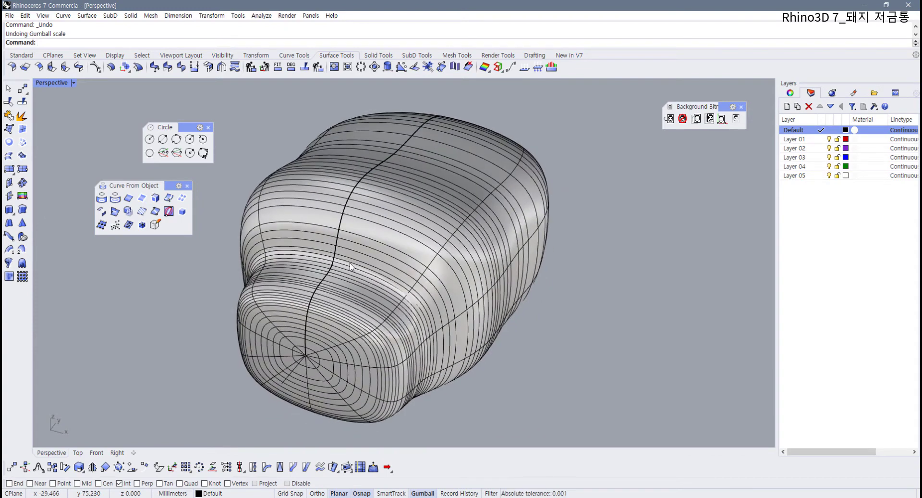
- Adjust the body surface's seam so that it runs along the underside of the pig
right_drag(345, 368, 359, 307)
click(359, 308)
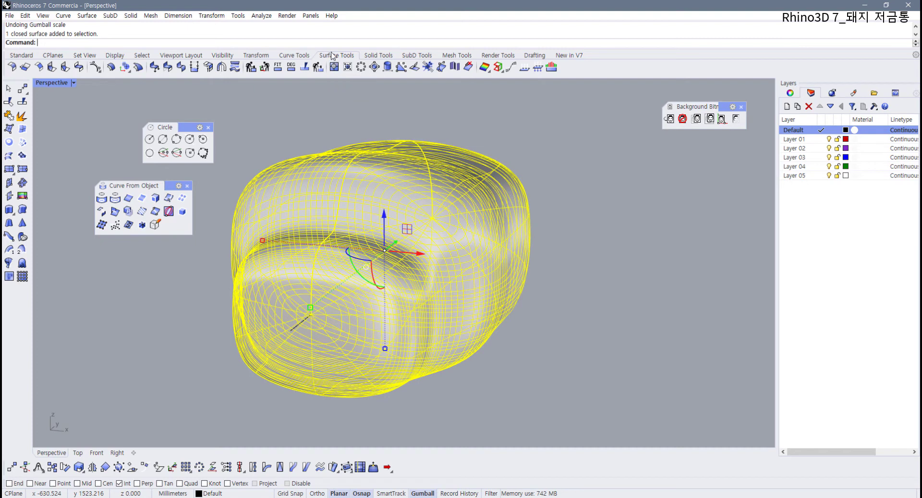
click(387, 67)
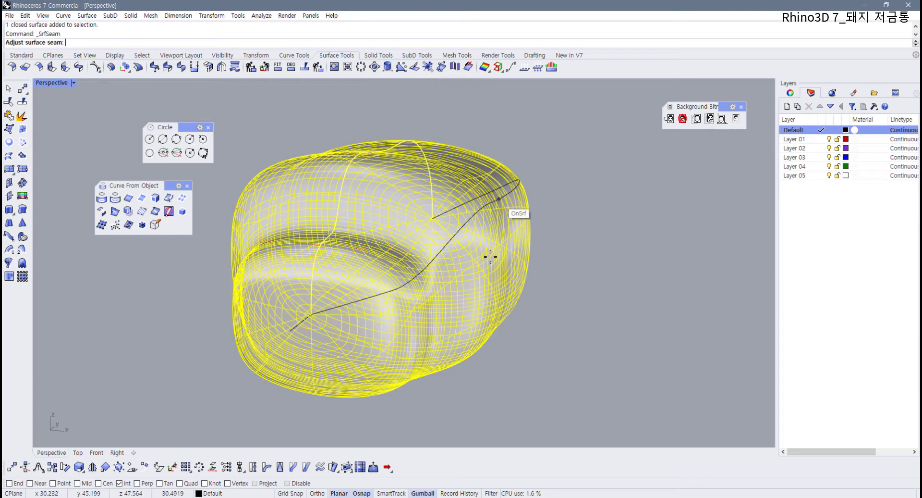
click(313, 364)
click(477, 396)
right_drag(477, 397, 365, 377)
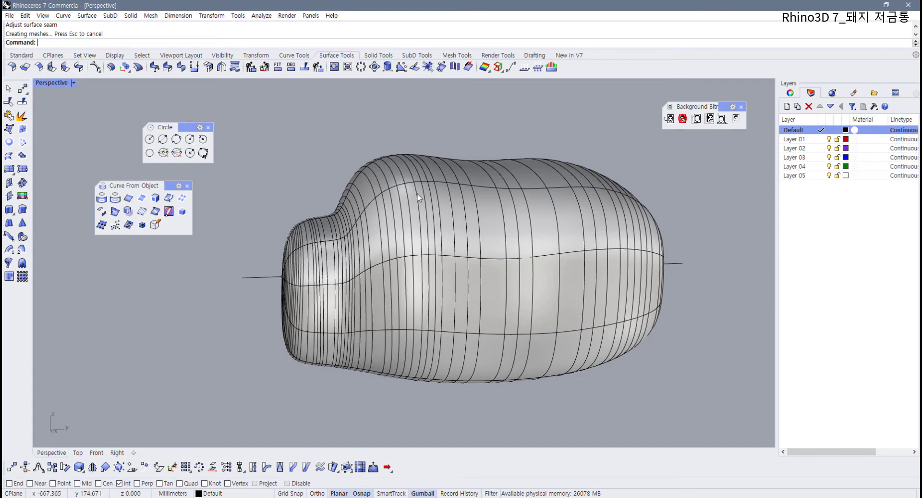
right_drag(417, 197, 542, 204)
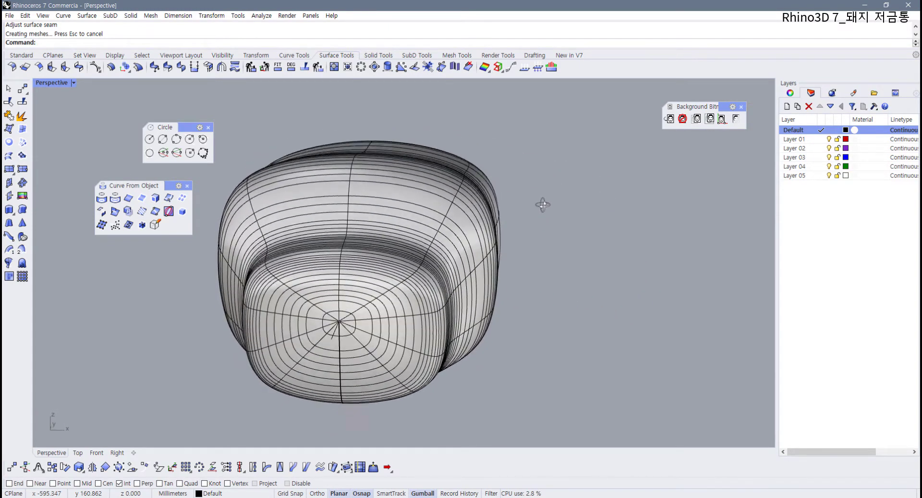
- Restore the four-viewport layout and lock the body surface so the side-view photo can be traced
double_click(59, 82)
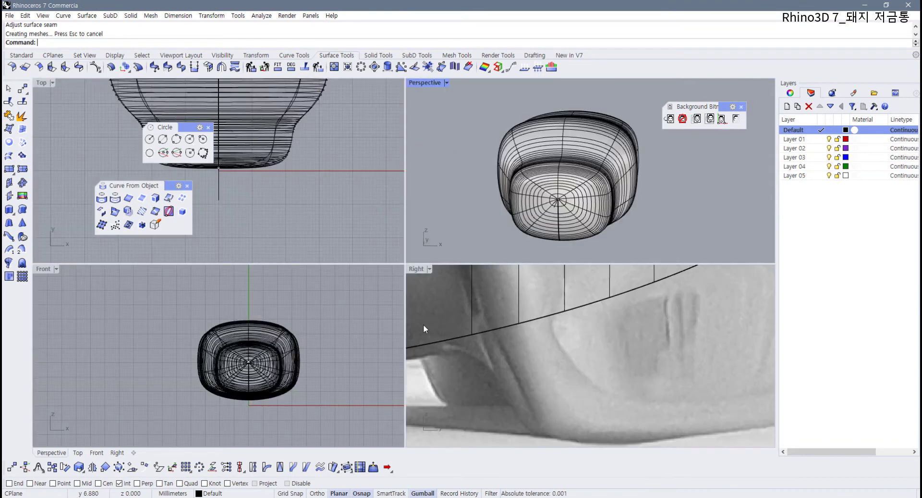
scroll(516, 364, down, 10)
scroll(495, 366, up, 6)
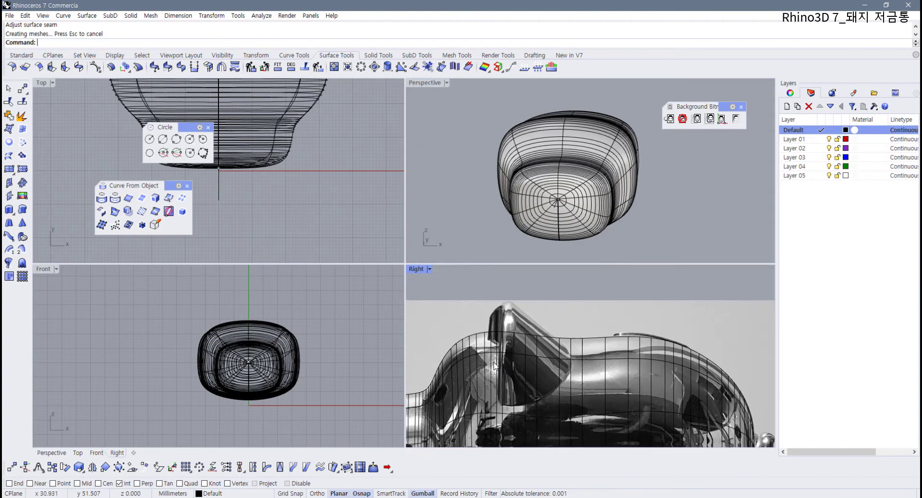
scroll(495, 365, up, 3)
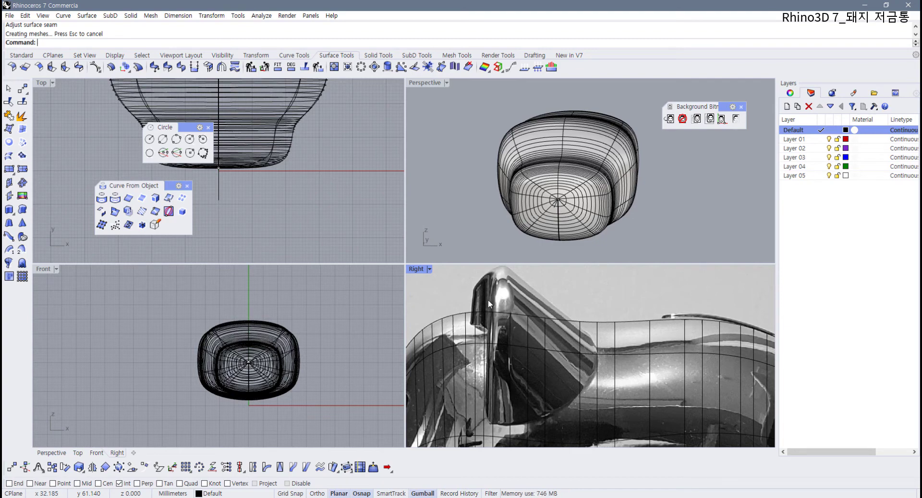
scroll(489, 302, down, 3)
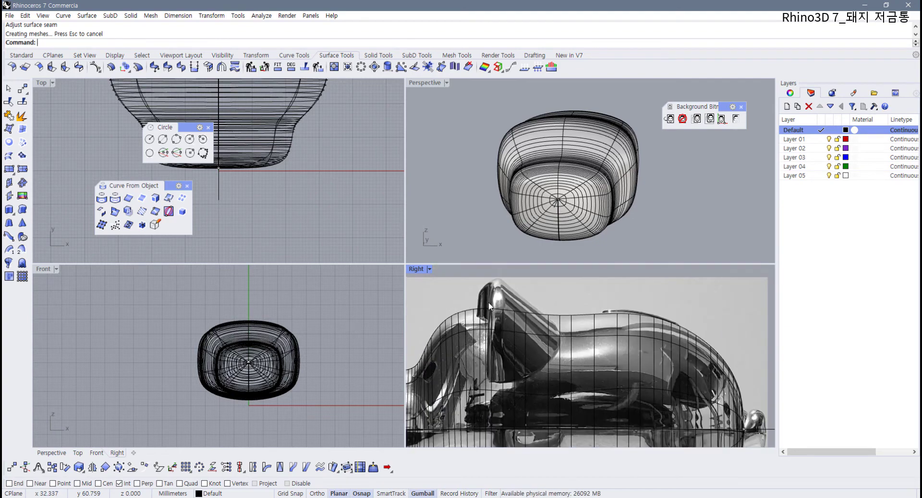
click(19, 56)
click(22, 102)
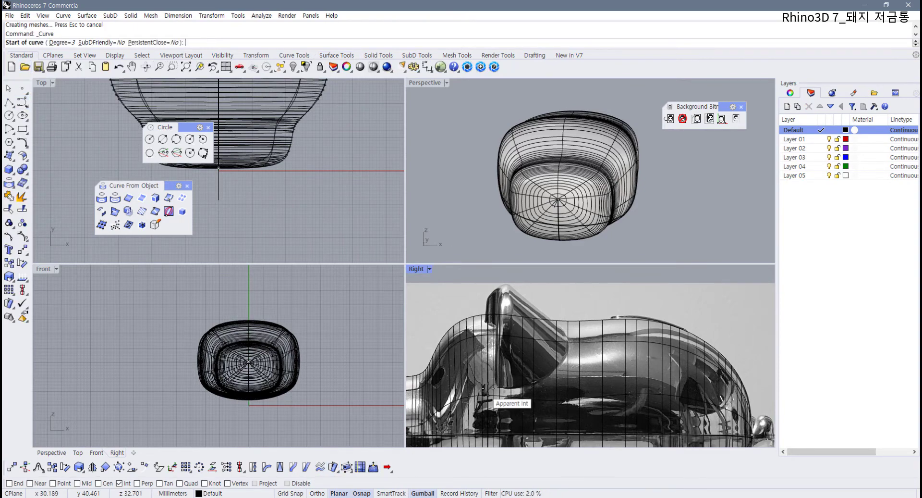
key(Escape)
click(493, 370)
scroll(493, 370, down, 2)
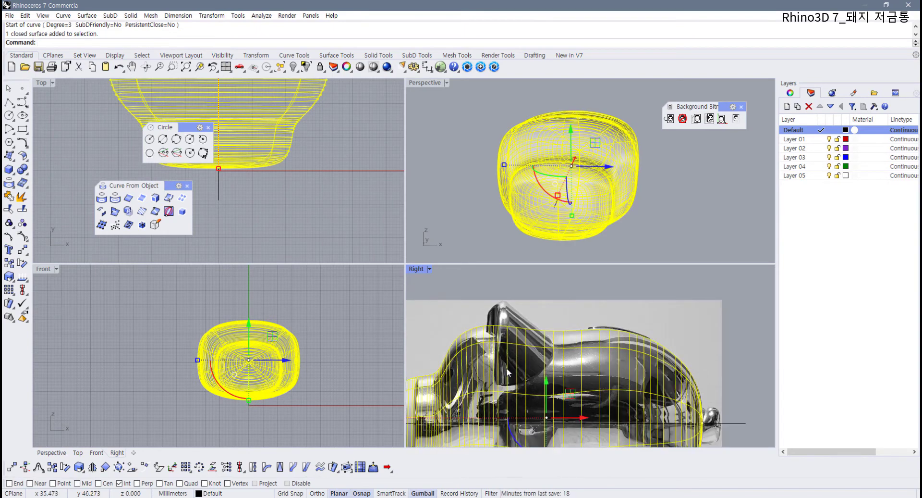
right_drag(508, 368, 516, 366)
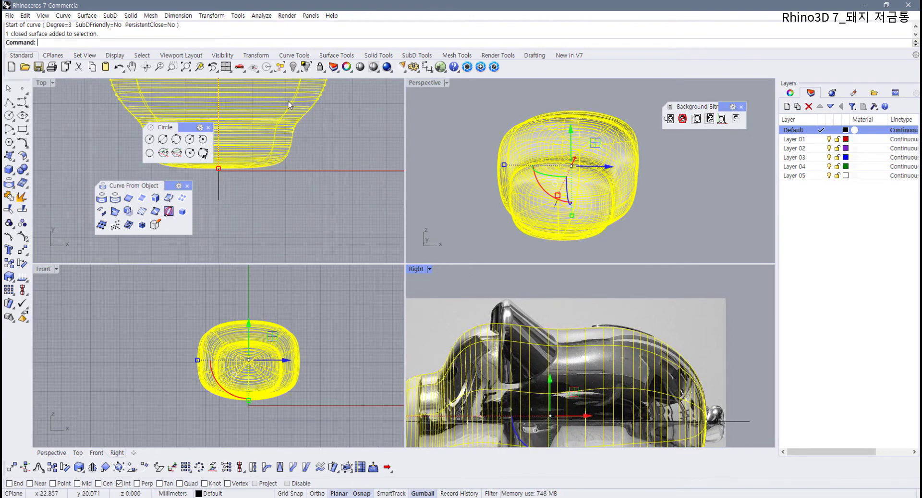
click(320, 67)
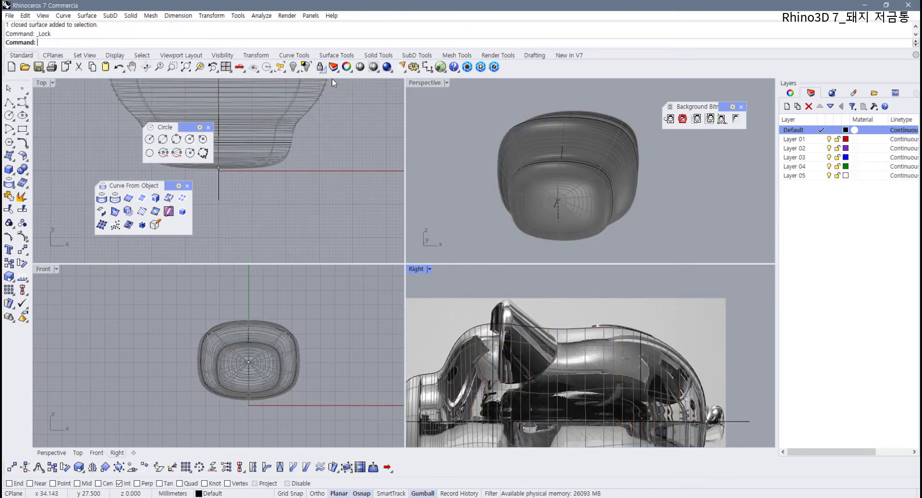
- Start a control point curve in the maximized Right viewport and change the Default layer's color to red
scroll(500, 365, up, 3)
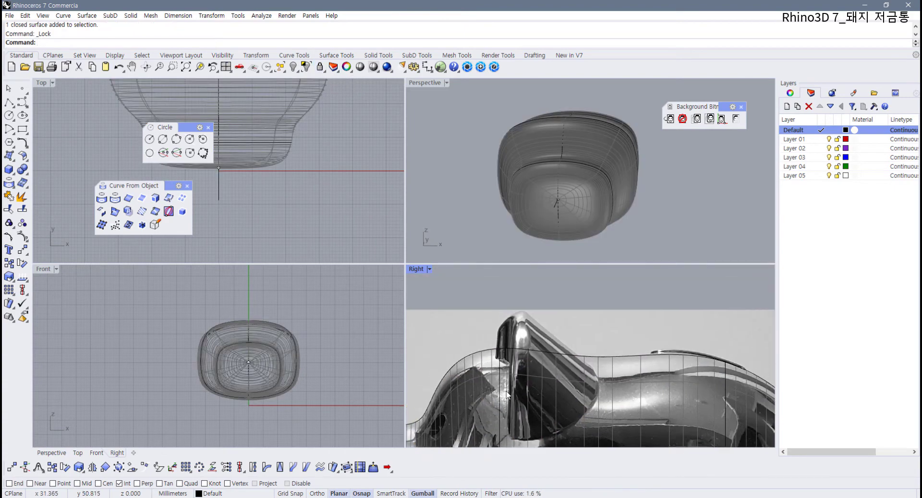
click(22, 102)
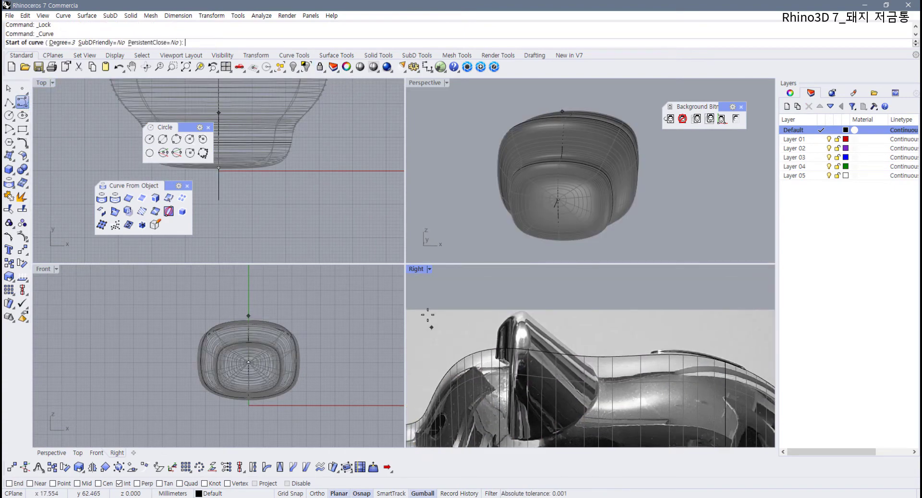
double_click(416, 269)
scroll(454, 264, up, 5)
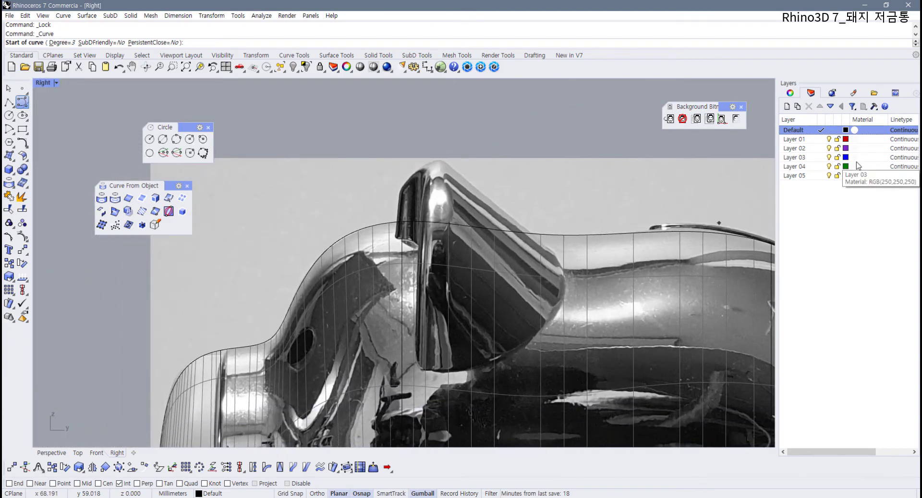
click(846, 129)
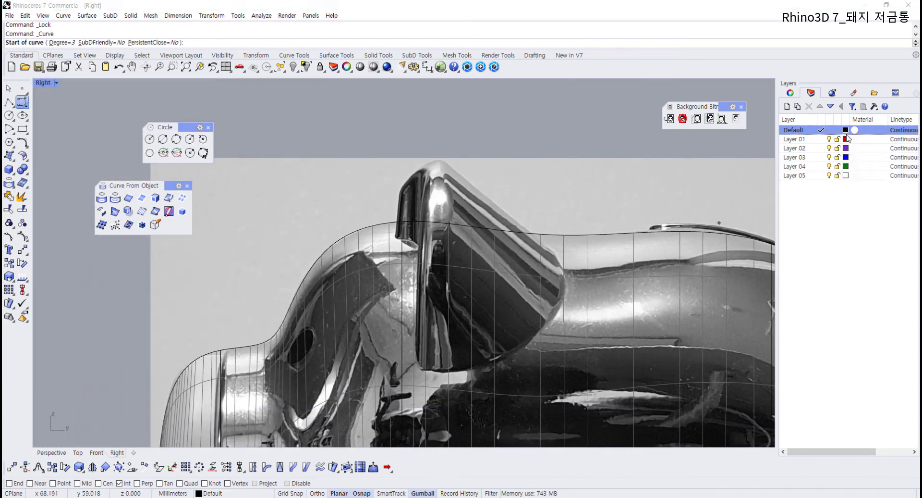
click(605, 280)
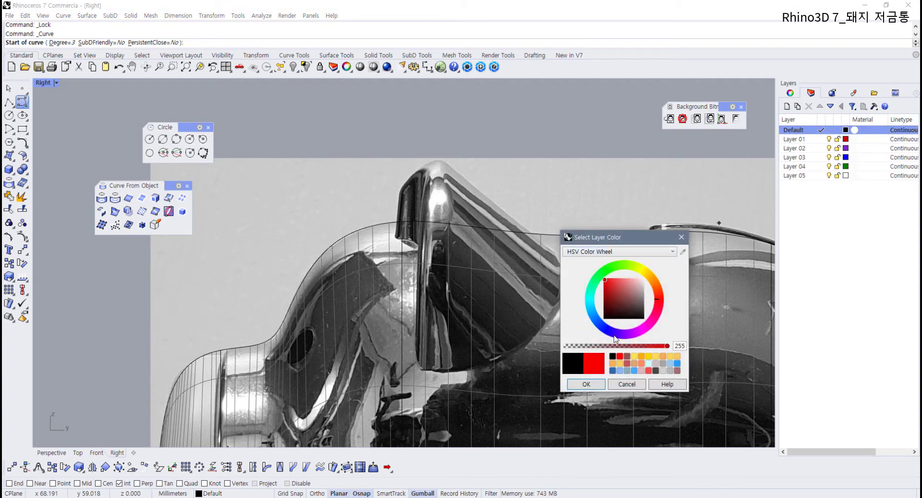
click(587, 384)
scroll(398, 289, up, 3)
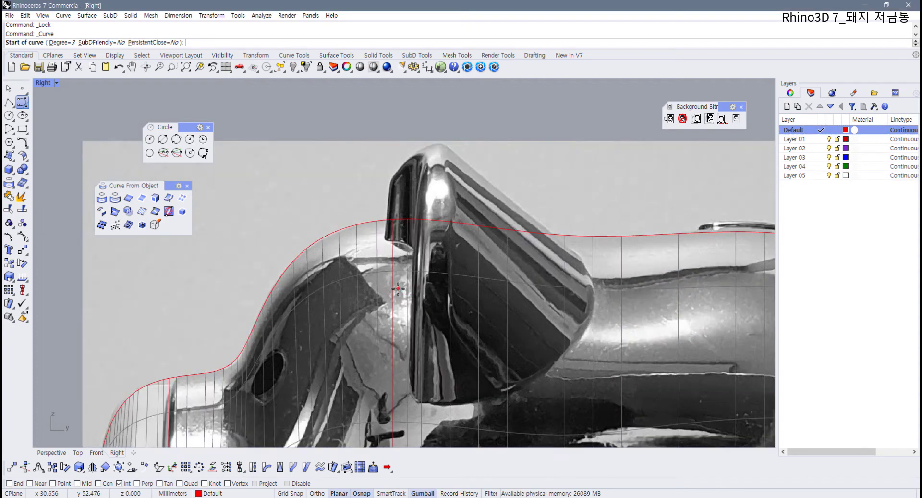
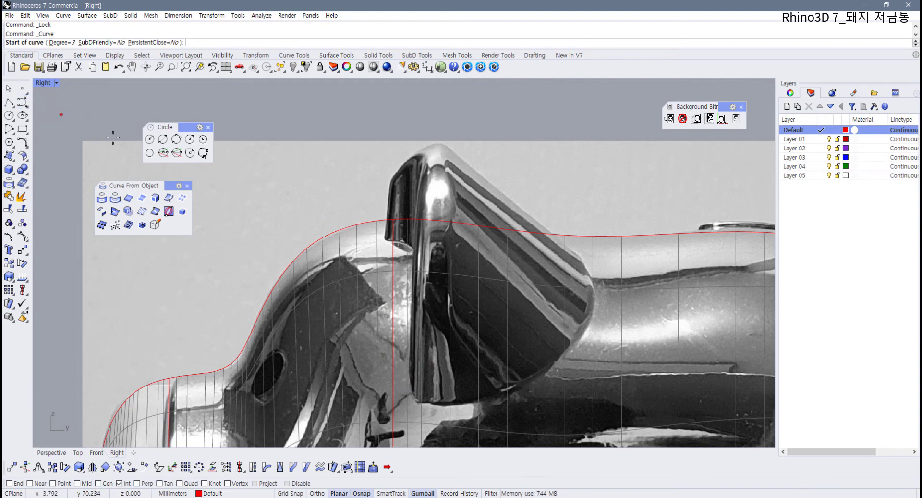
- Restart the degree-3 control point curve below the ear, running it straight up the ear's front edge and rounding it over near the tip
click(413, 397)
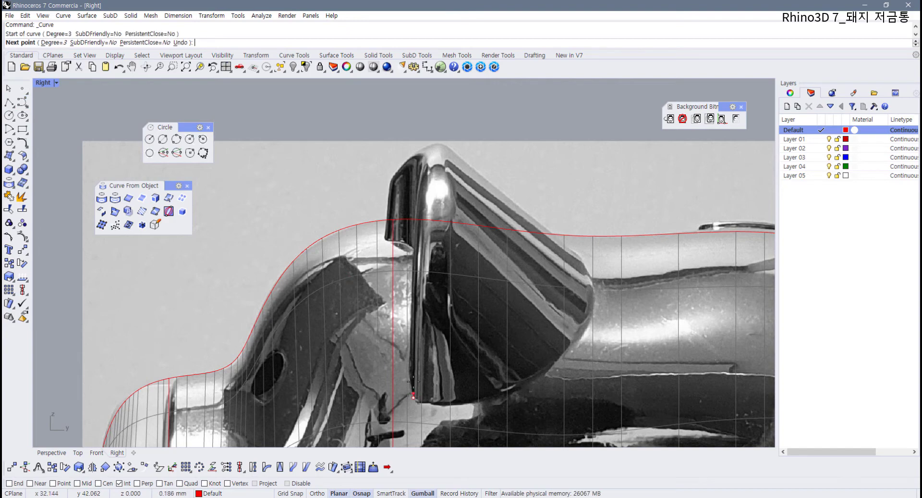
key(Escape)
right_click(430, 367)
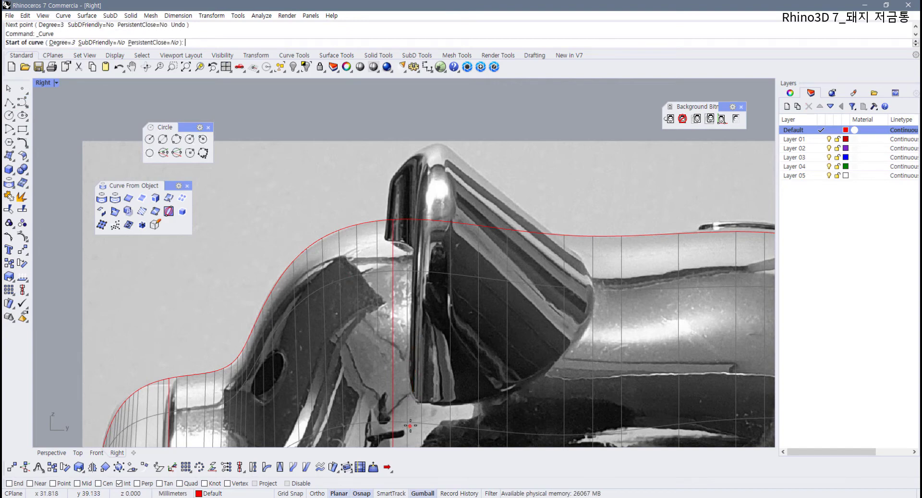
scroll(431, 369, down, 6)
scroll(425, 387, up, 3)
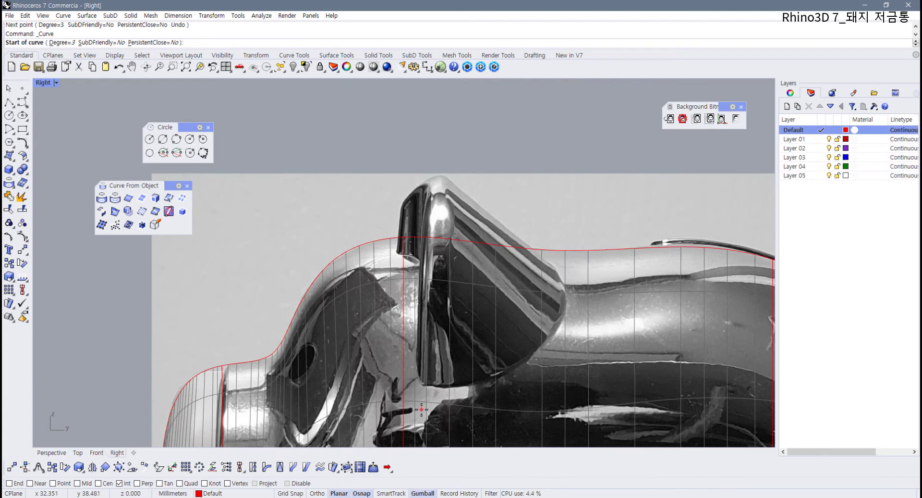
click(420, 407)
key(shift)
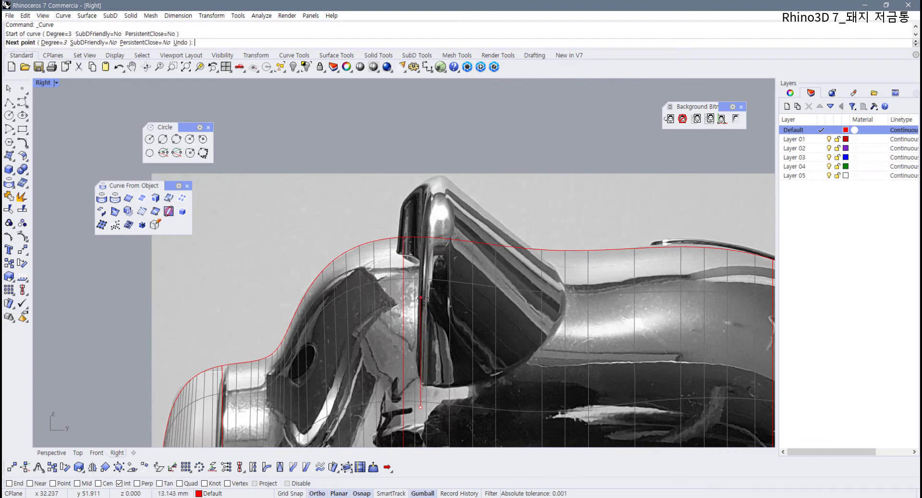
shift+click(420, 296)
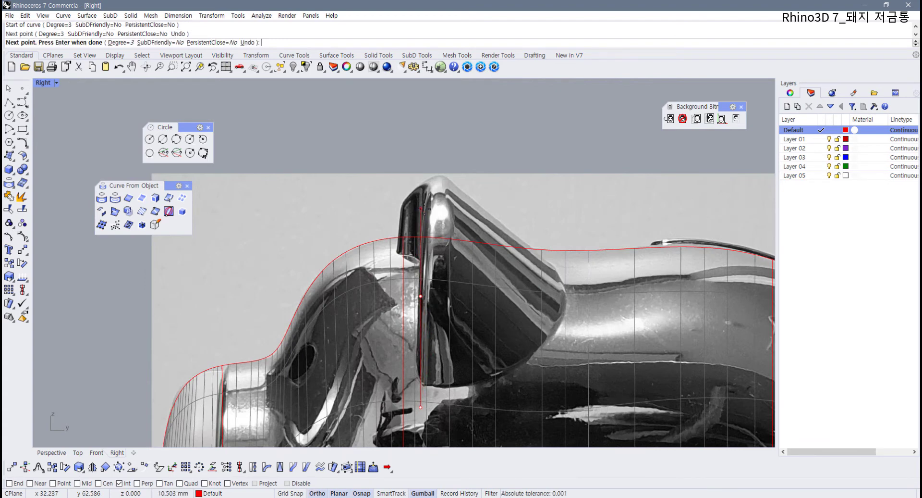
click(421, 205)
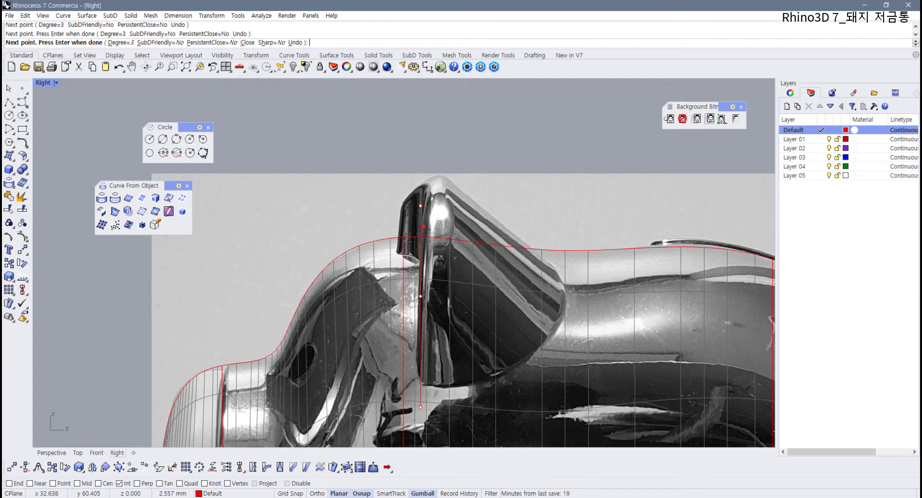
click(417, 187)
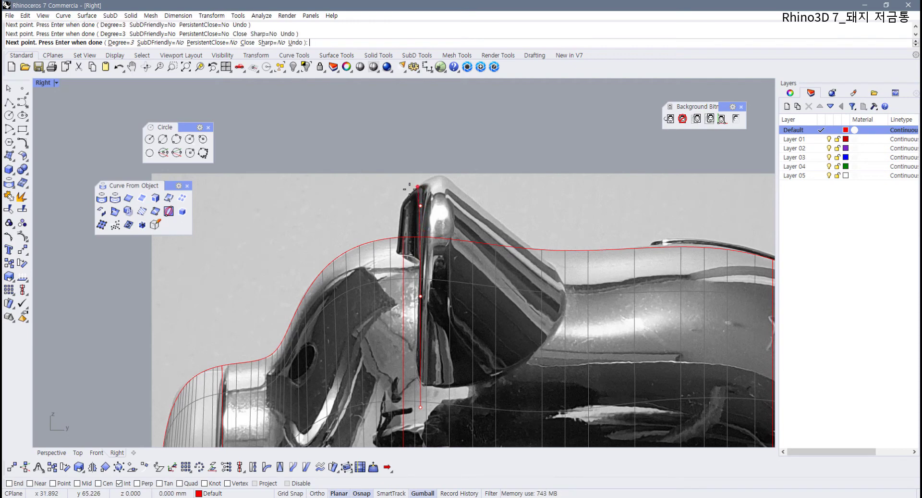
click(408, 175)
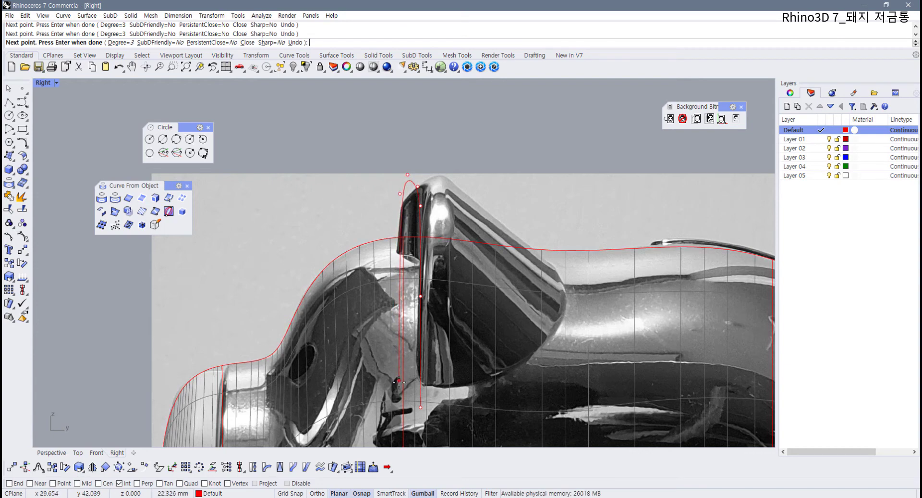
- Disable all object snaps and turn on Ortho to bring the ear-profile curve straight back down
key(shift)
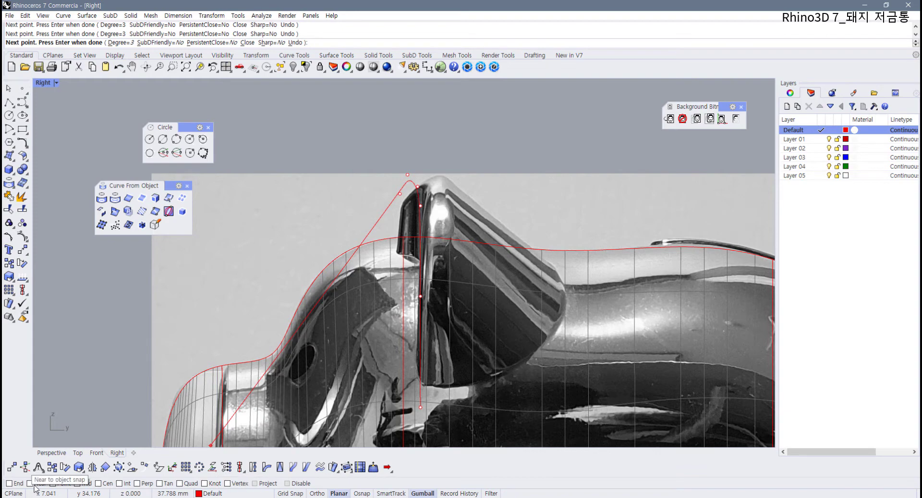
click(288, 483)
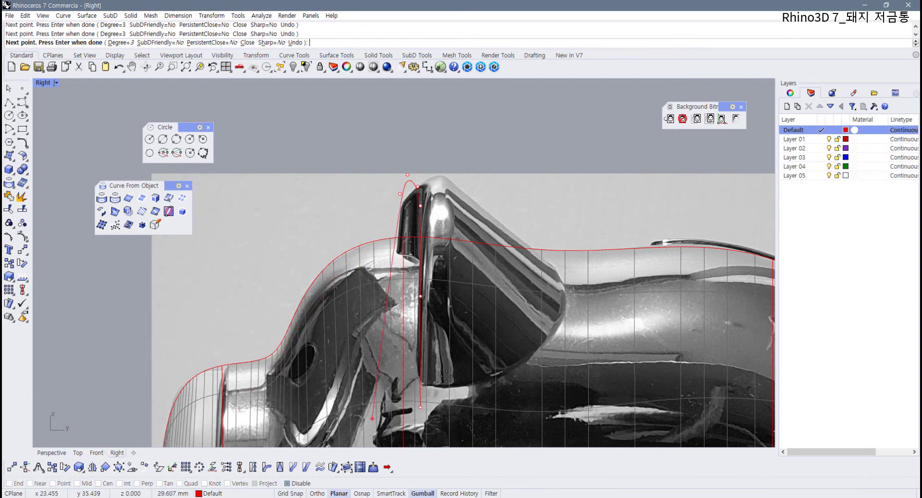
key(F8)
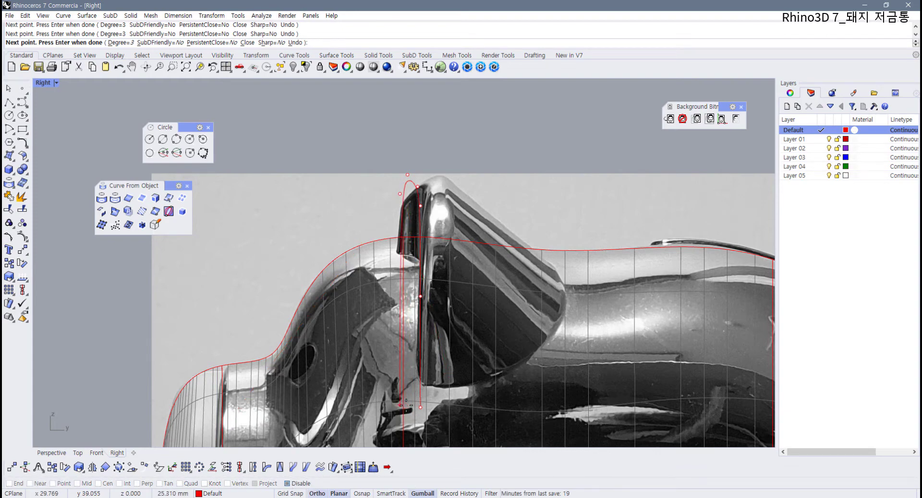
- Finish the ear profile curve, show its control points and slightly lower the upper front point in the Right view
key(F8)
key(Return)
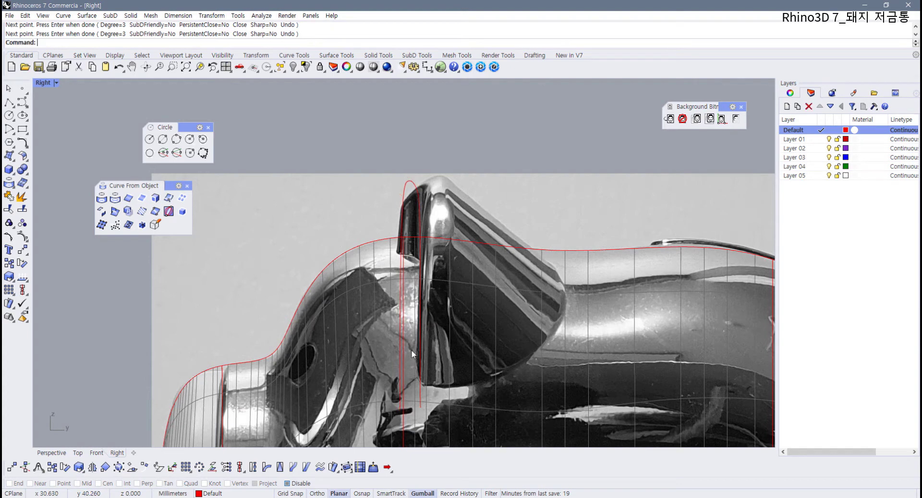
click(403, 216)
key(F10)
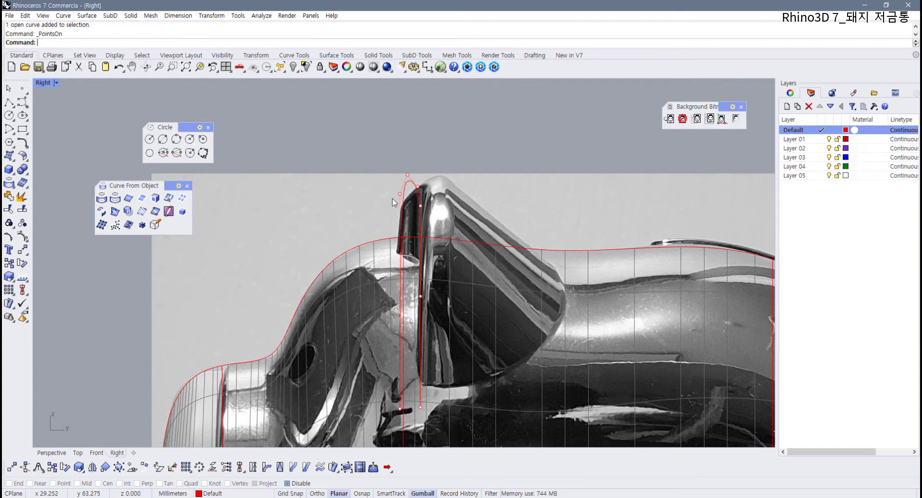
drag(403, 216, 404, 215)
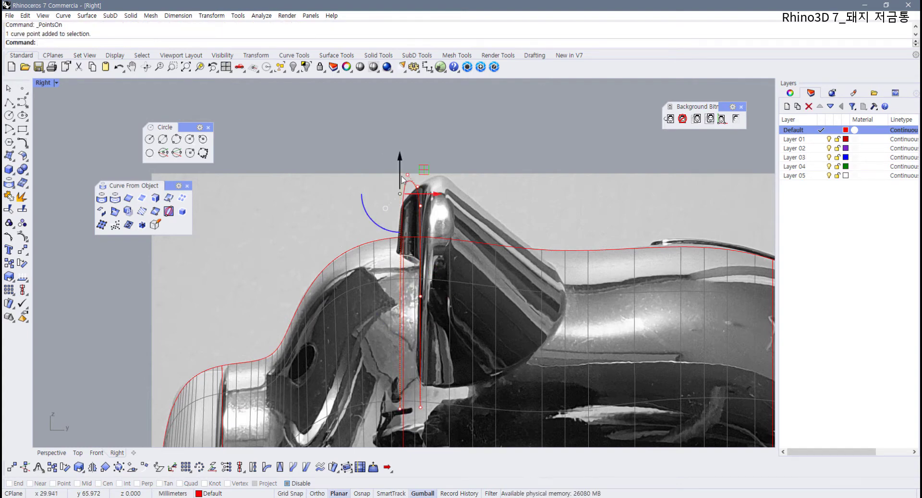
drag(400, 169, 400, 178)
- Shift the profile's three front-side control points sideways in the Front view to open the curve into an arch
drag(369, 128, 415, 409)
double_click(38, 84)
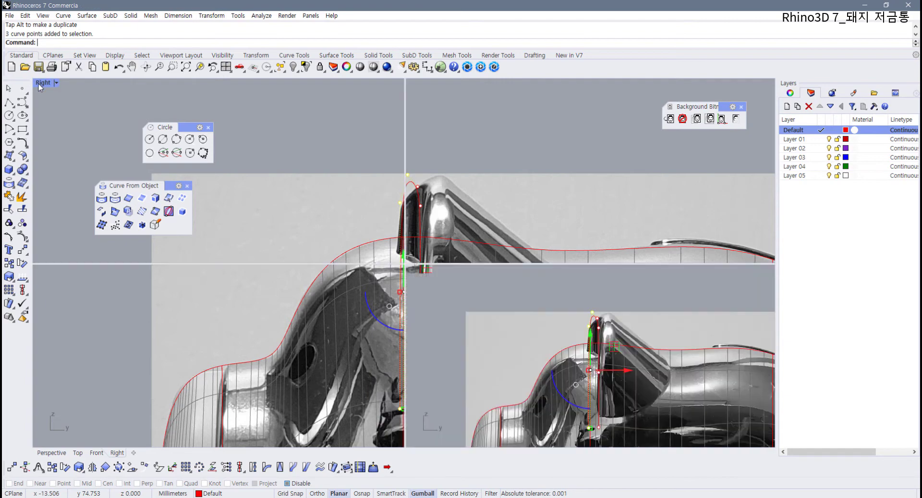
scroll(248, 381, up, 2)
scroll(247, 372, up, 4)
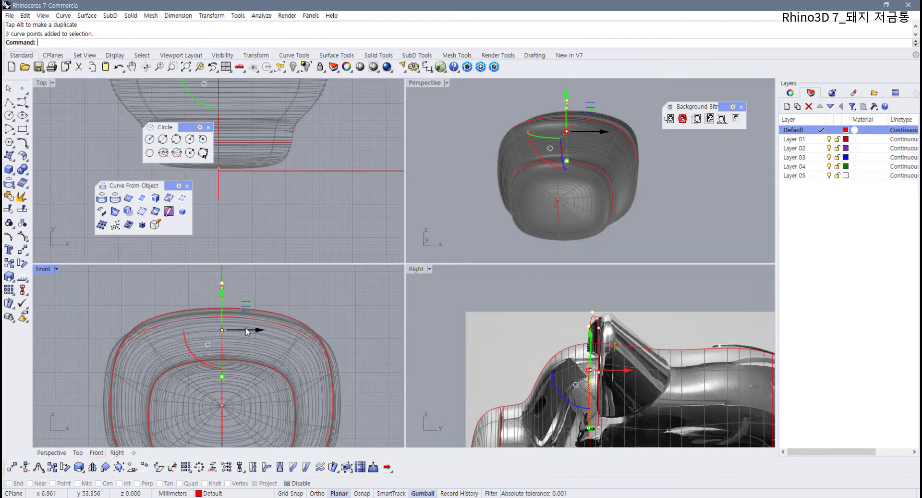
drag(248, 331, 200, 334)
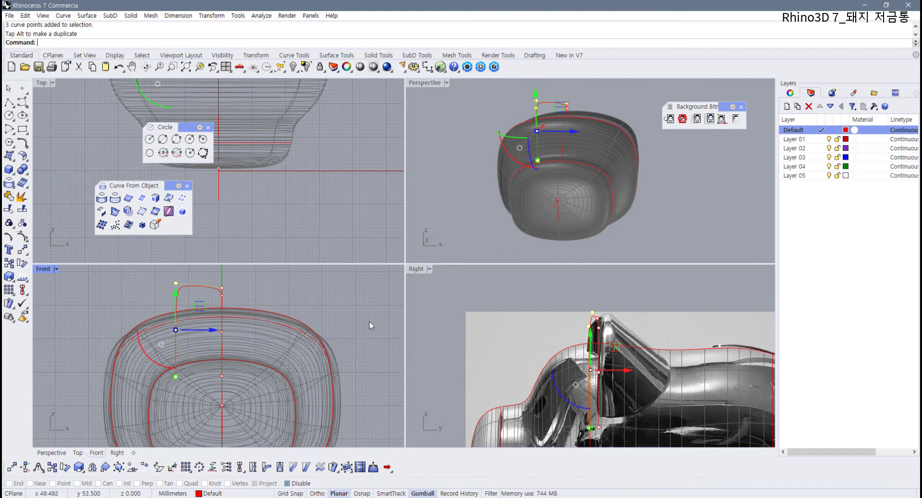
- Round the arch's crown in the Front view by moving its two upper corner control points inward
scroll(285, 301, up, 4)
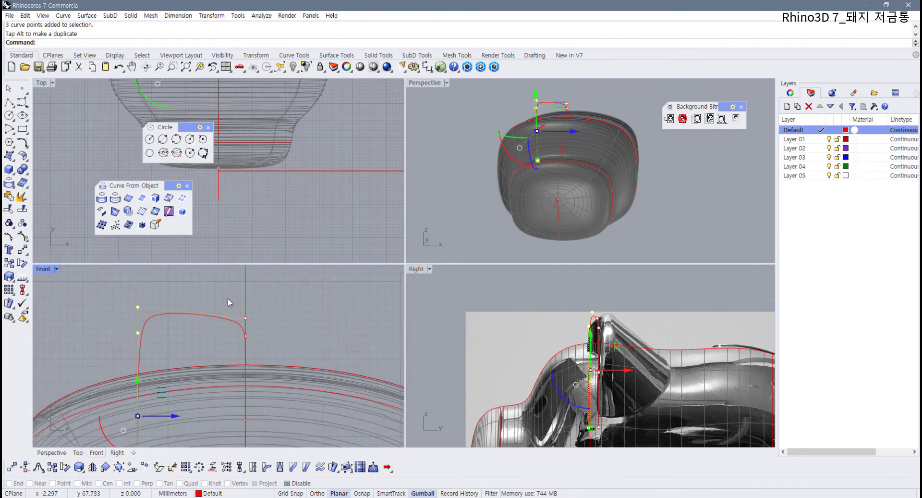
click(246, 318)
drag(267, 299, 236, 286)
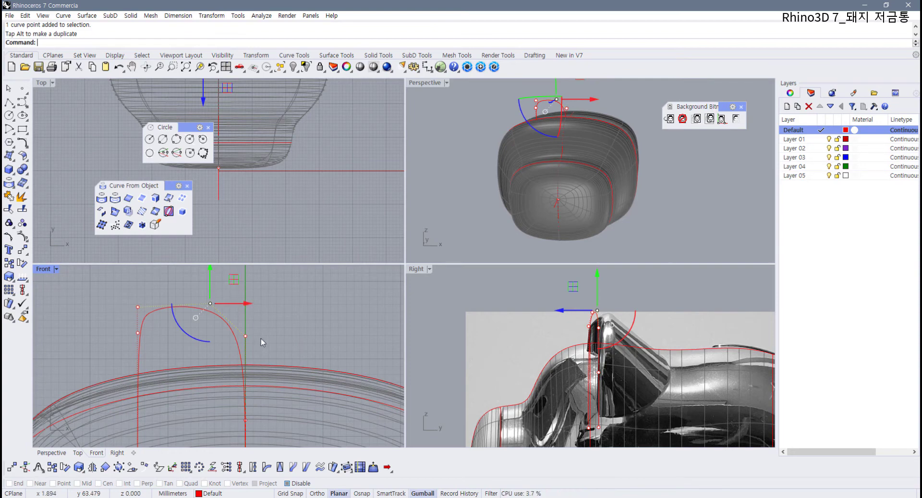
right_drag(261, 338, 286, 330)
drag(139, 291, 210, 284)
scroll(207, 322, down, 4)
- Lower the arch's left shoulder control point and nudge it slightly outward in the Front view
click(142, 318)
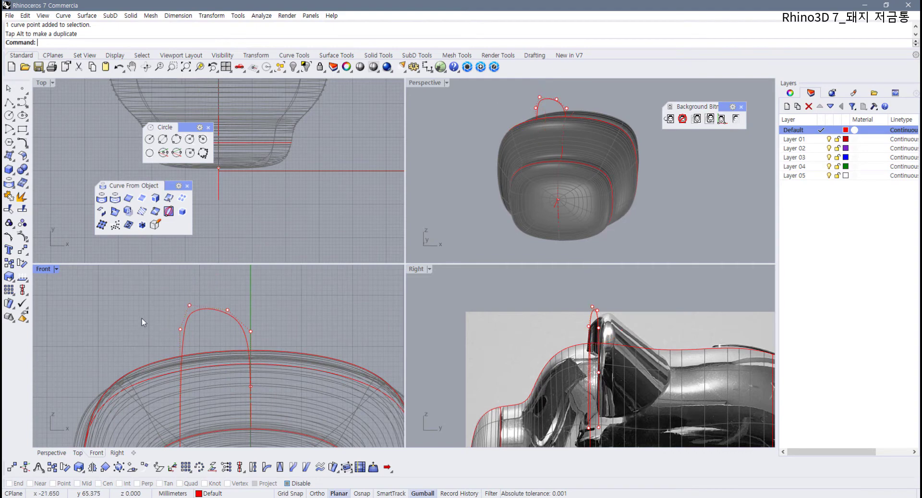
drag(205, 358, 206, 358)
drag(203, 307, 201, 321)
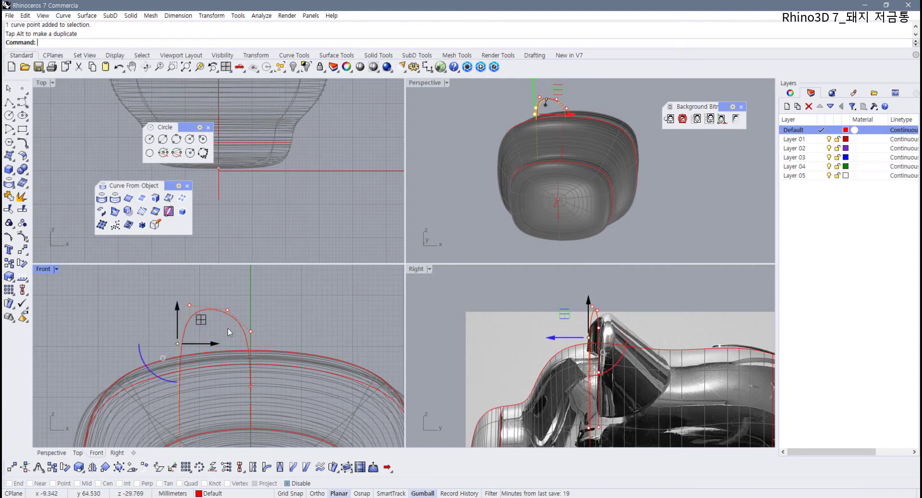
click(270, 339)
- Widen the arch by moving its three centreline control points outward, and shift the right crown point to match
scroll(281, 352, down, 4)
scroll(280, 355, down, 2)
right_drag(280, 354, 275, 309)
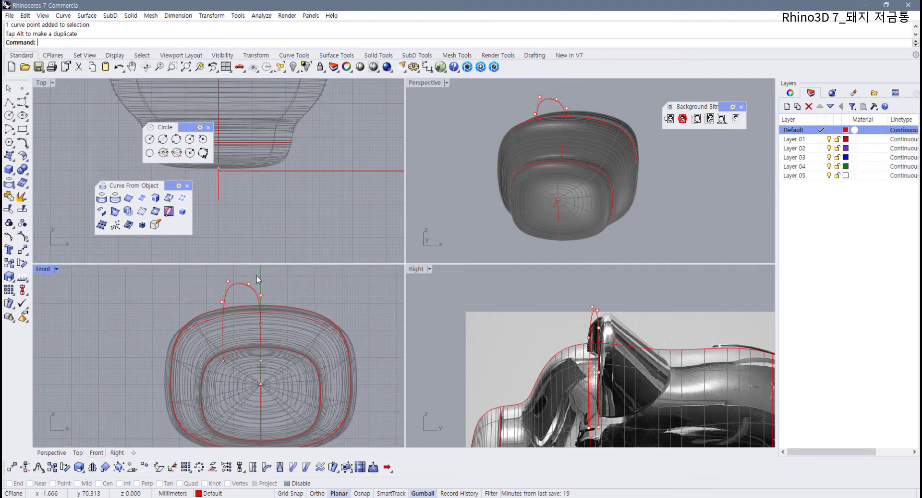
drag(258, 278, 283, 371)
drag(286, 329, 311, 322)
right_drag(313, 323, 314, 354)
scroll(314, 354, up, 2)
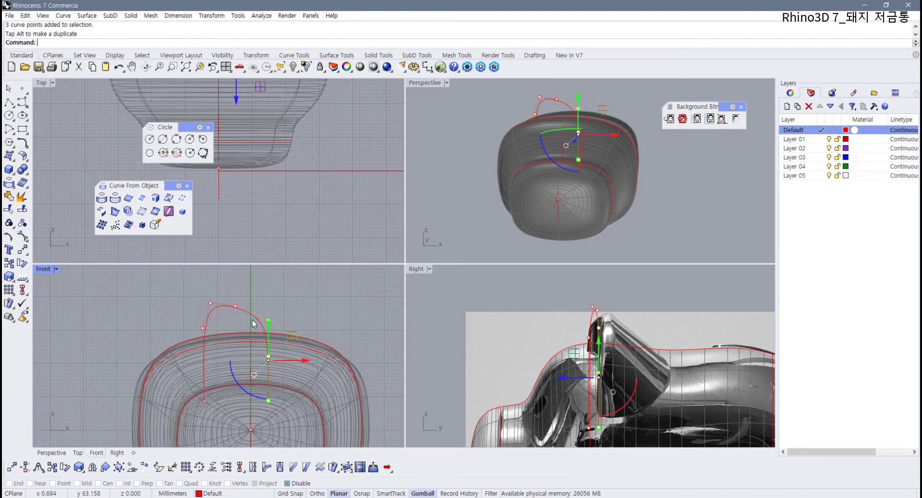
click(244, 325)
drag(240, 304, 264, 283)
click(284, 287)
- Move the whole arch curve to the right of the body's centreline in the Front view
drag(204, 318, 294, 411)
drag(270, 354, 338, 357)
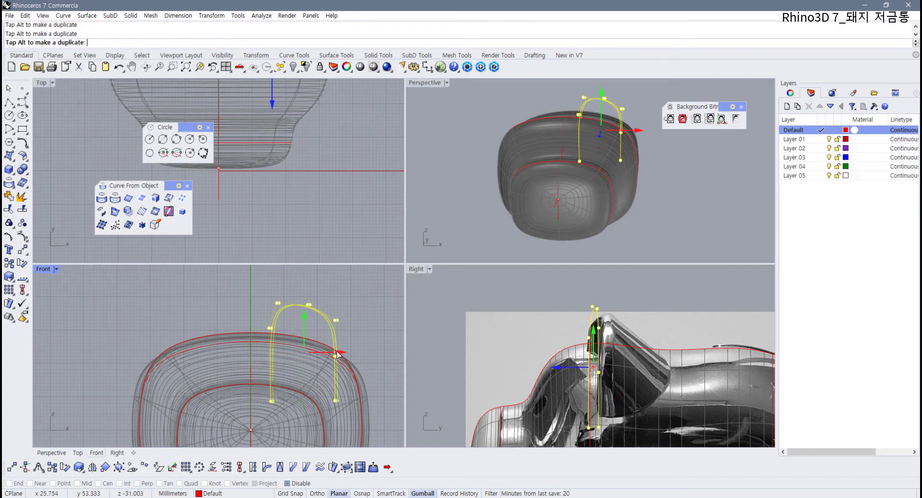
click(362, 352)
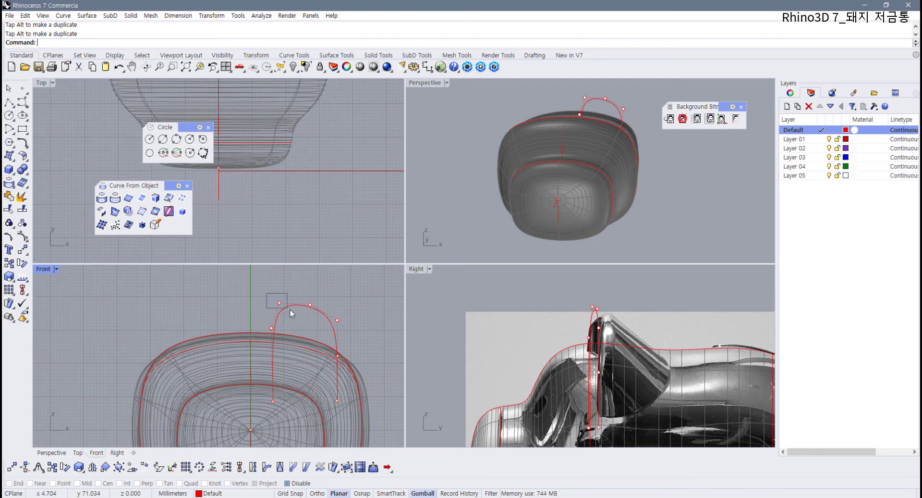
- Lower the arch's right shoulder control point and shift the two points below it slightly outward
drag(290, 313, 279, 284)
click(321, 302)
key(Escape)
drag(338, 304, 353, 339)
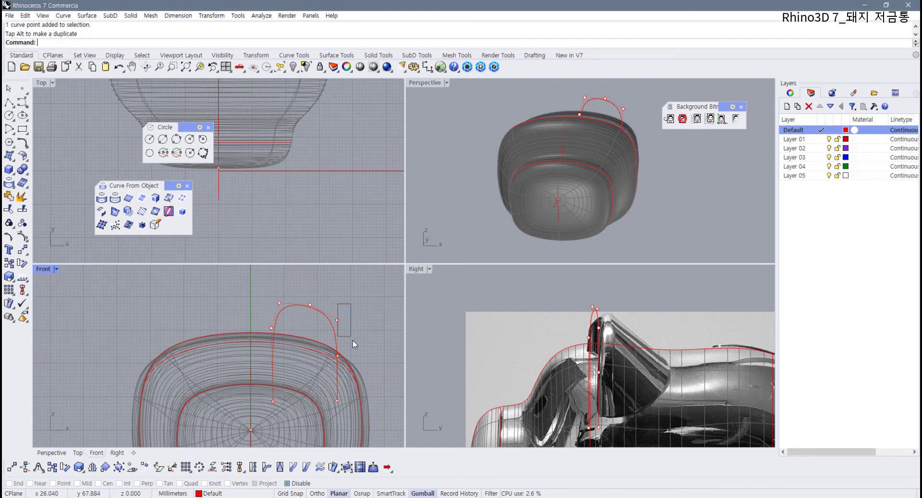
drag(336, 307, 348, 331)
drag(338, 287, 337, 296)
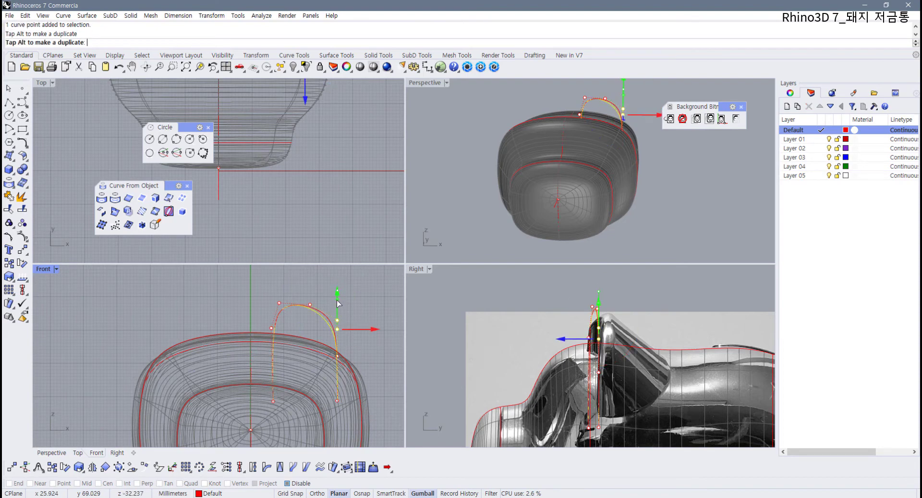
click(373, 293)
drag(331, 354, 368, 382)
click(375, 330)
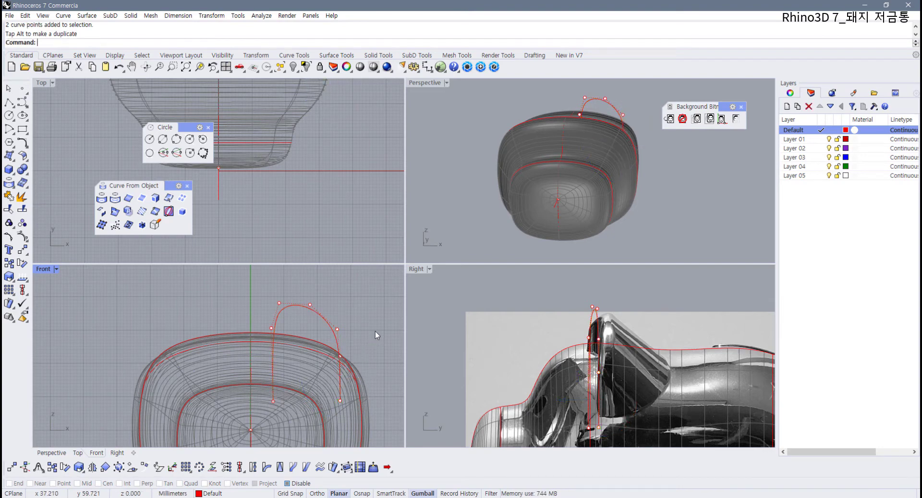
- Flatten the ear curve with Set XYZ coordinates, aligning all its points to one world Y position in front of the ear
scroll(313, 358, down, 3)
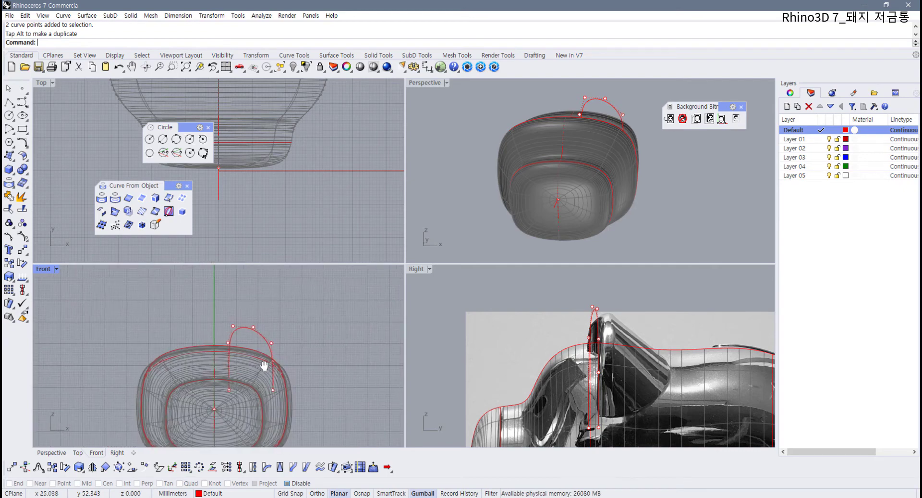
scroll(325, 350, up, 2)
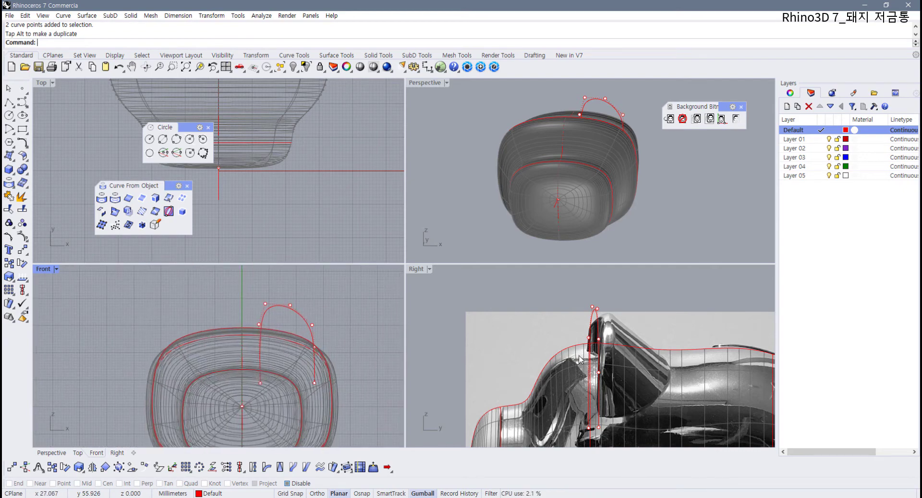
scroll(538, 317, down, 2)
drag(249, 294, 281, 335)
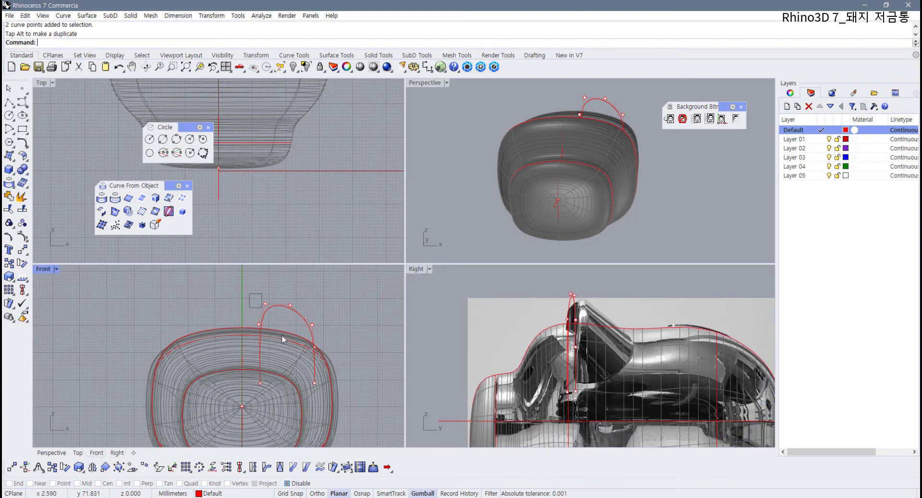
drag(316, 381, 327, 390)
scroll(547, 386, up, 2)
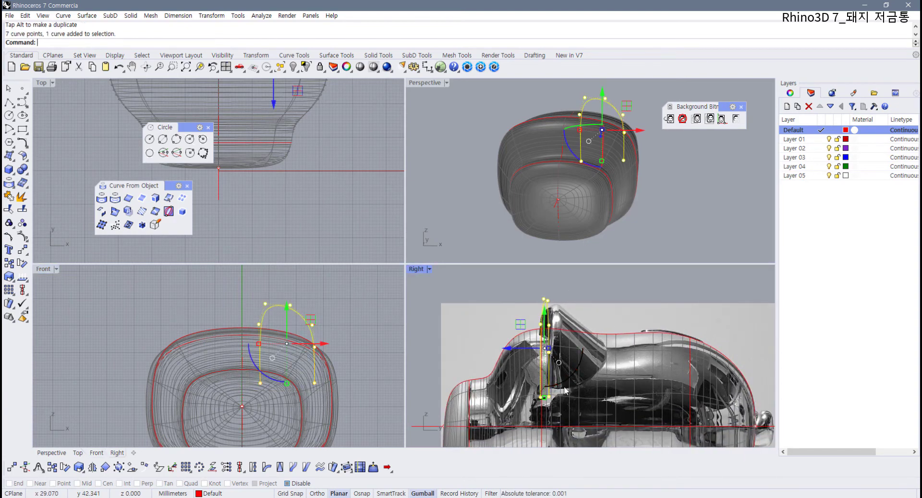
right_drag(556, 384, 573, 377)
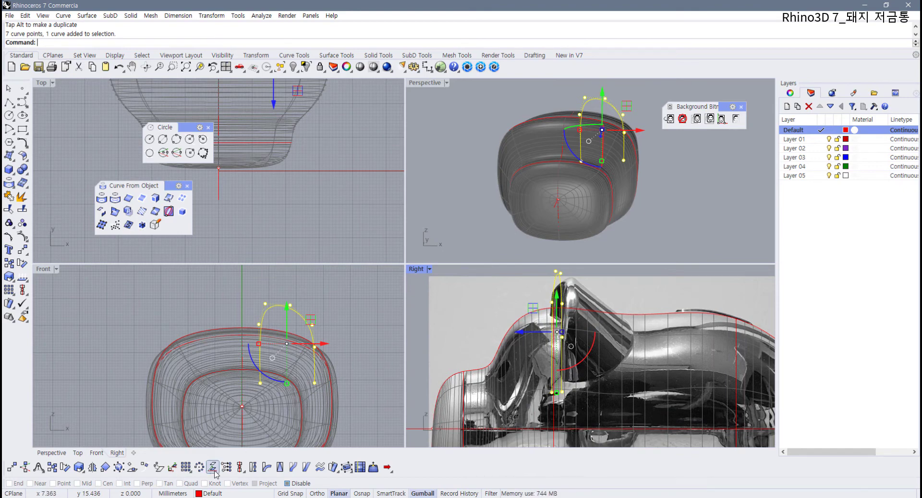
click(256, 55)
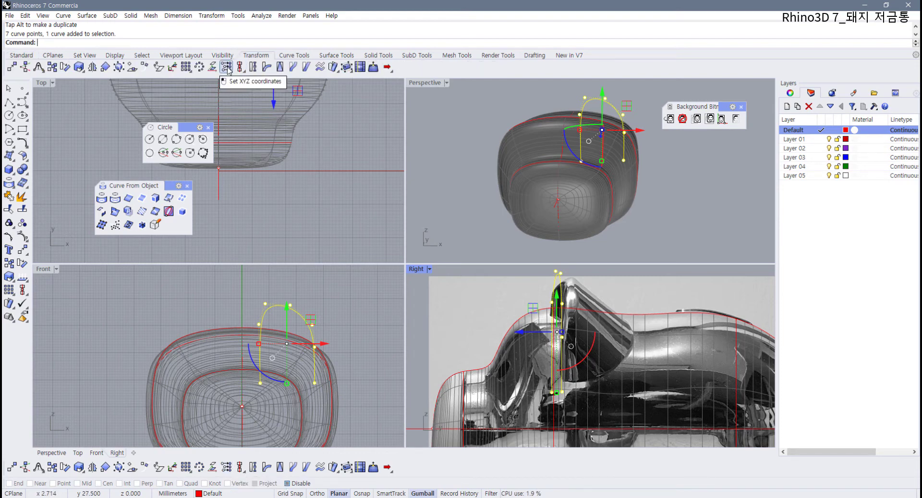
click(228, 68)
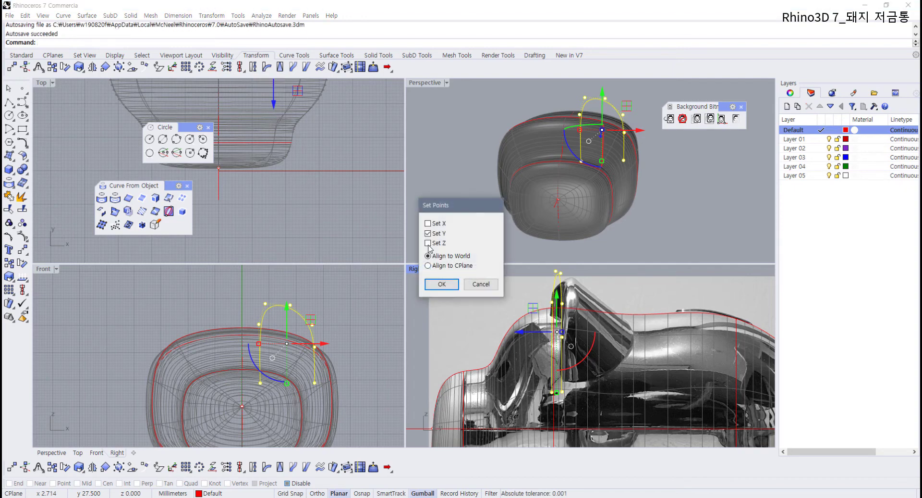
right_drag(577, 379, 549, 381)
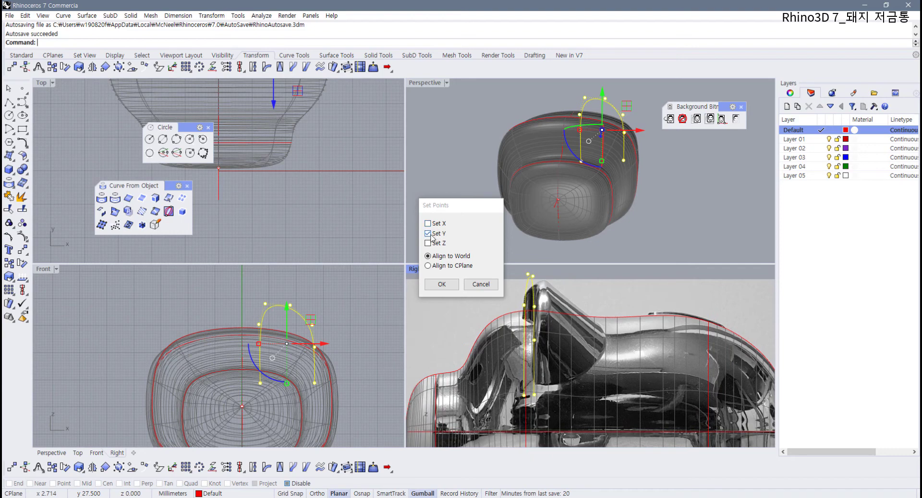
click(428, 233)
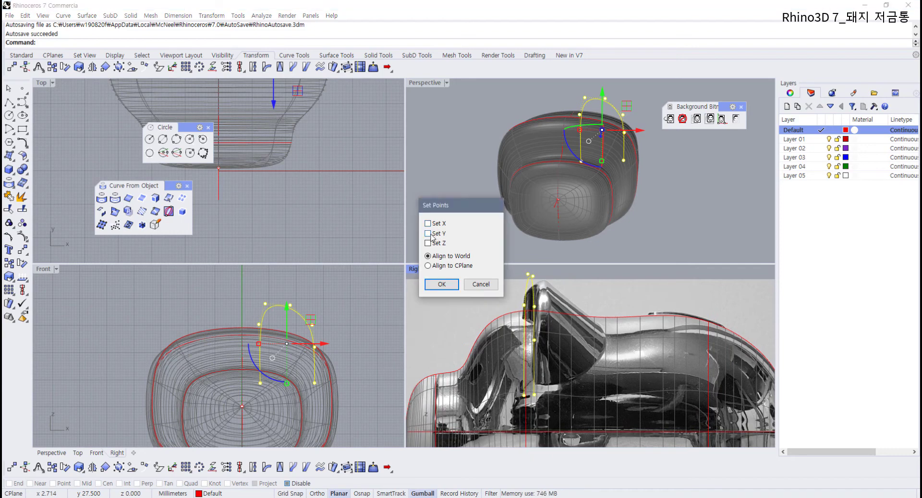
click(442, 284)
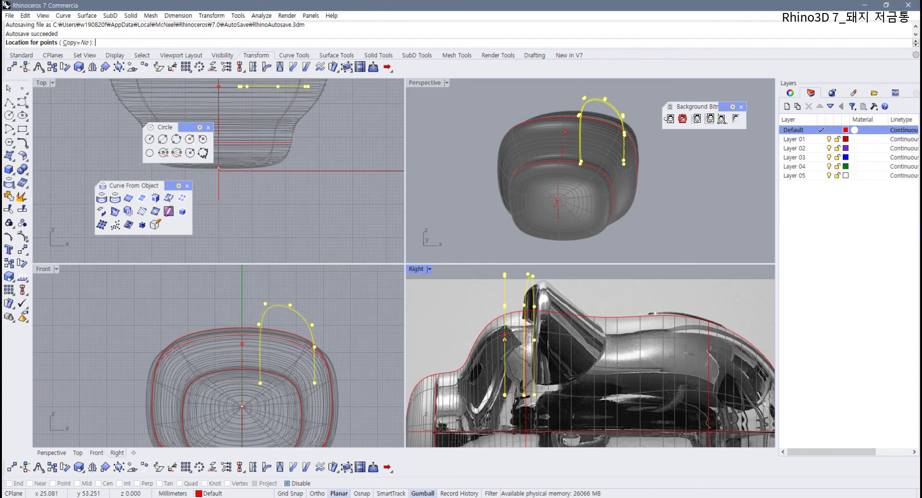
click(505, 335)
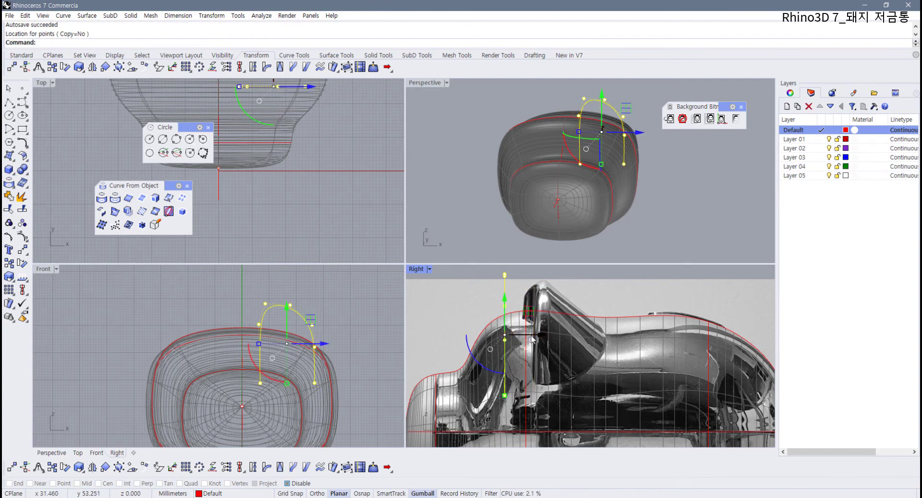
- Move the flattened ear curve about 8.5 mm back onto the ear's front edge and turn off its control points
drag(534, 336, 566, 341)
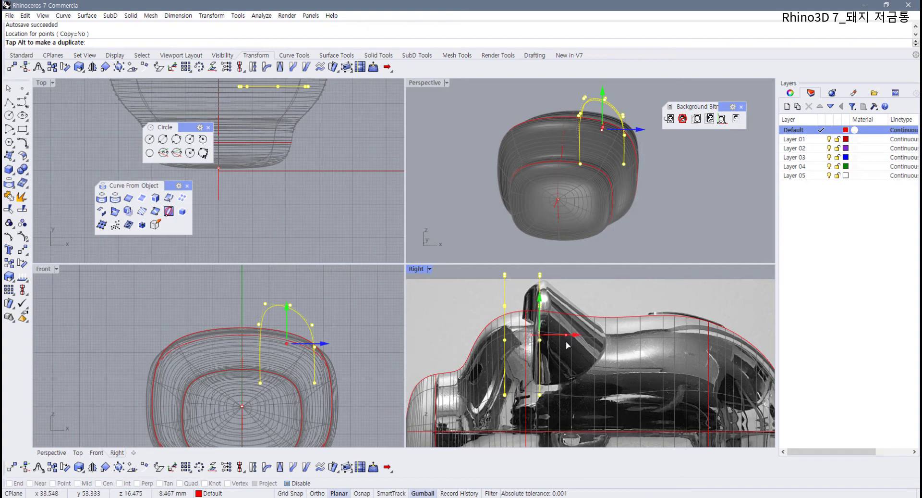
click(691, 194)
right_drag(691, 193, 531, 198)
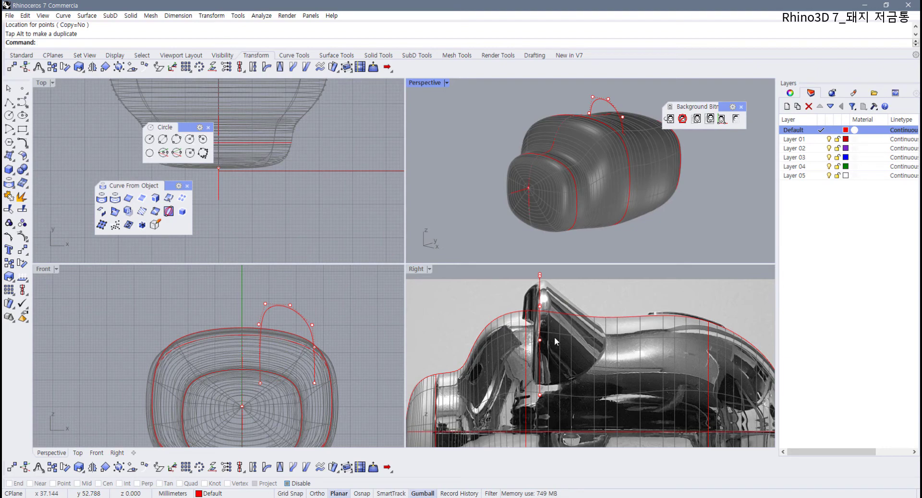
key(F11)
- With Near snap on, draw a four-point curve in the Right view from the arch's top along the ear's rear edge into the body
click(542, 299)
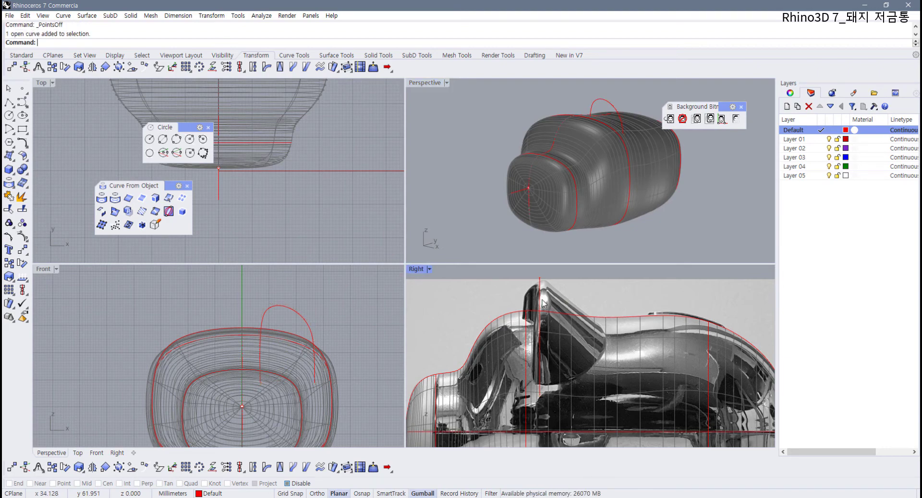
scroll(554, 305, down, 4)
right_drag(555, 305, 529, 311)
scroll(528, 311, up, 4)
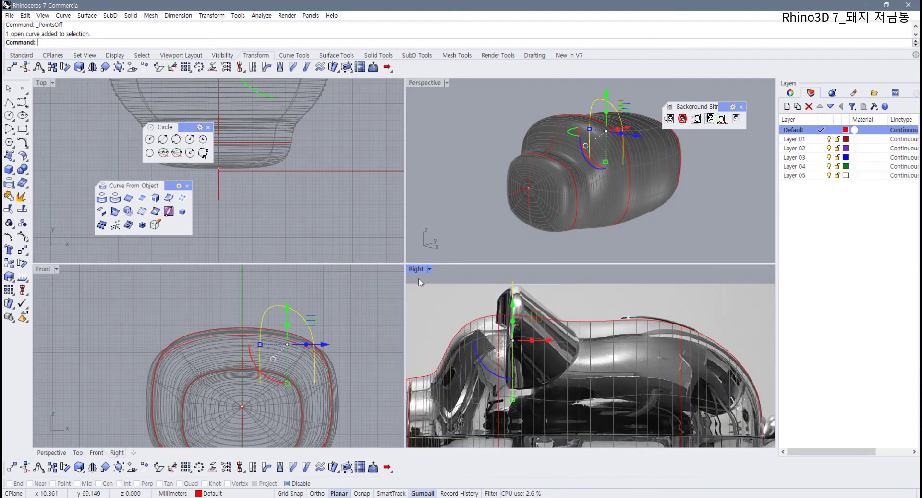
click(337, 294)
click(23, 103)
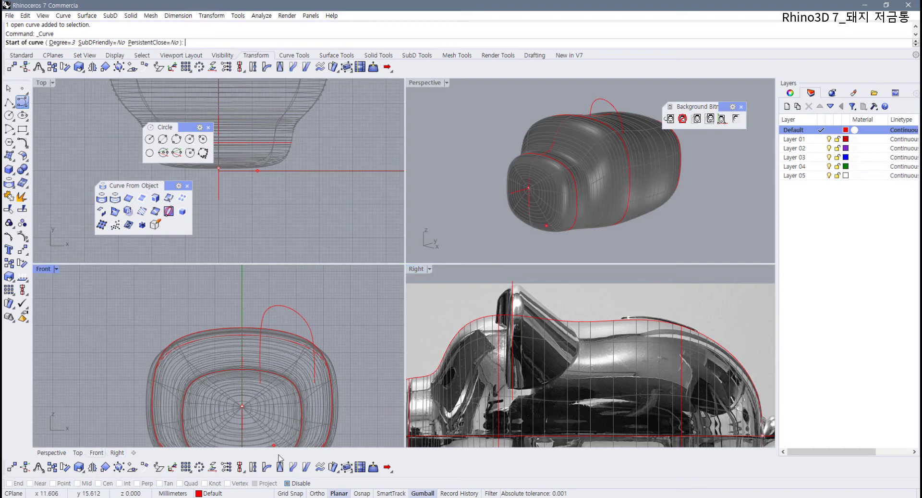
click(288, 483)
click(40, 483)
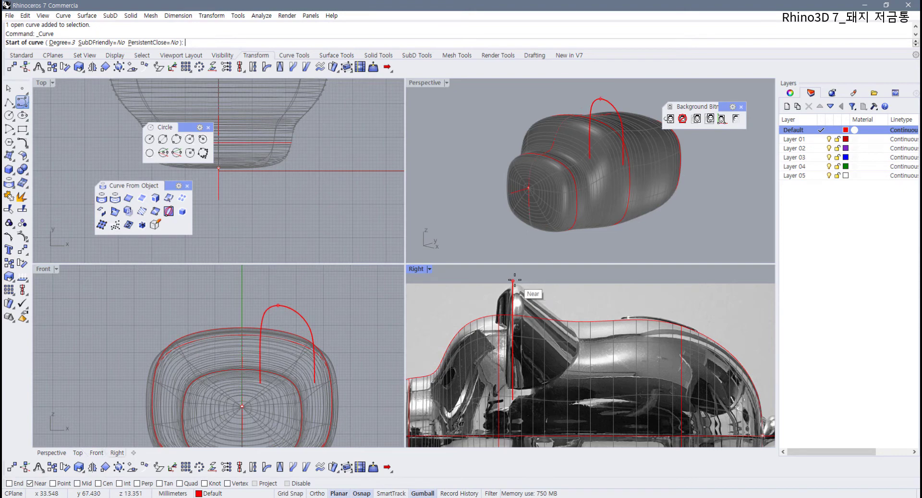
click(513, 281)
click(547, 297)
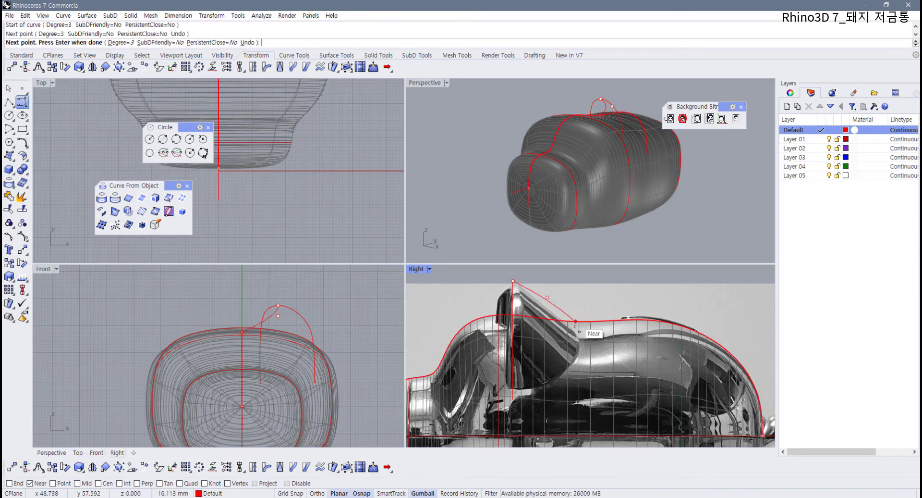
click(591, 357)
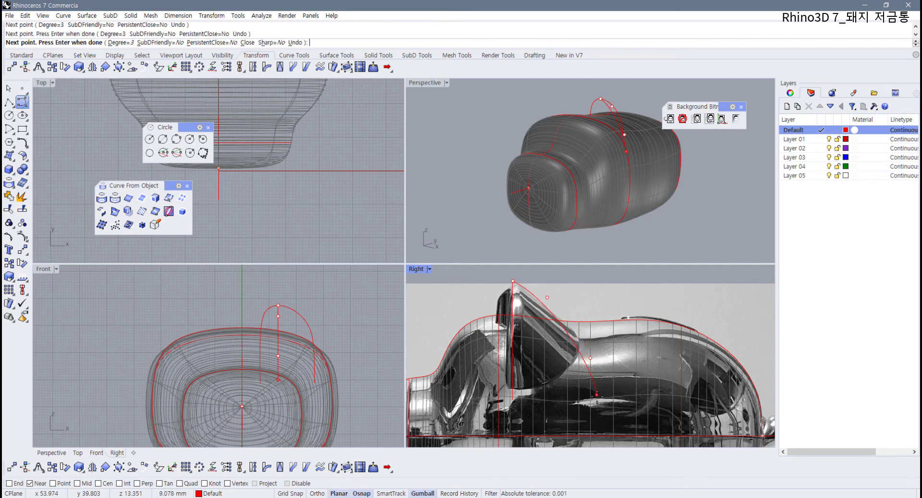
click(597, 395)
key(Return)
- Unlock the piggy bank's body surface and hide it
right_drag(623, 223, 598, 219)
scroll(526, 336, up, 2)
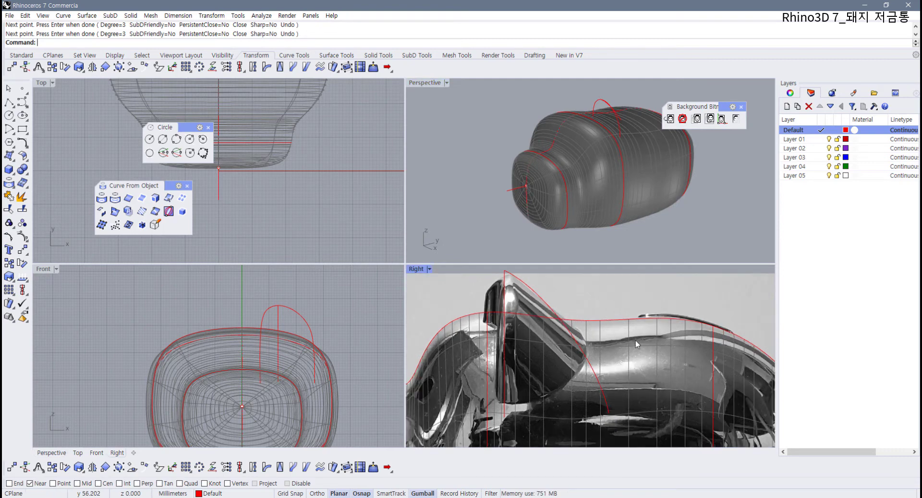
right_drag(634, 350, 621, 345)
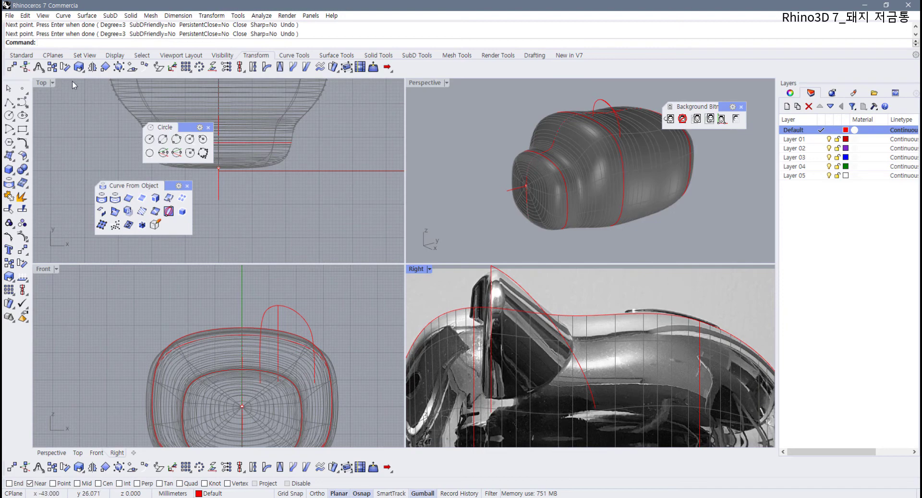
click(21, 56)
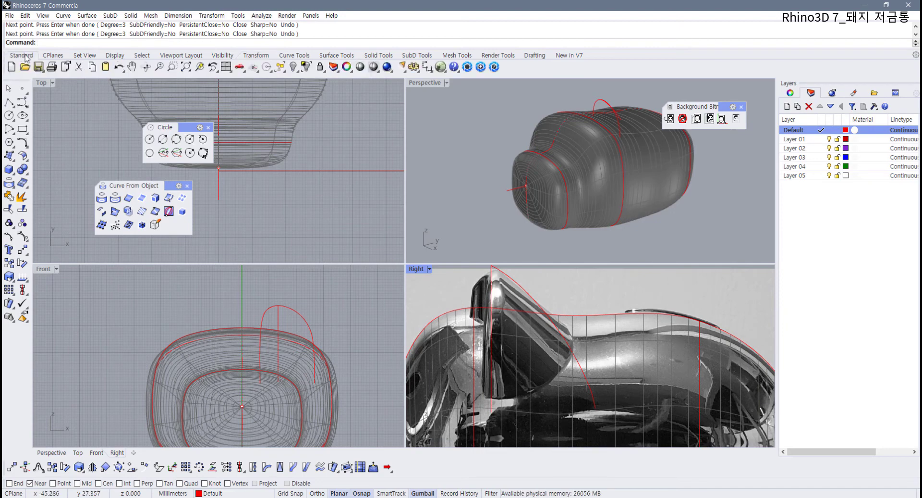
right_click(320, 71)
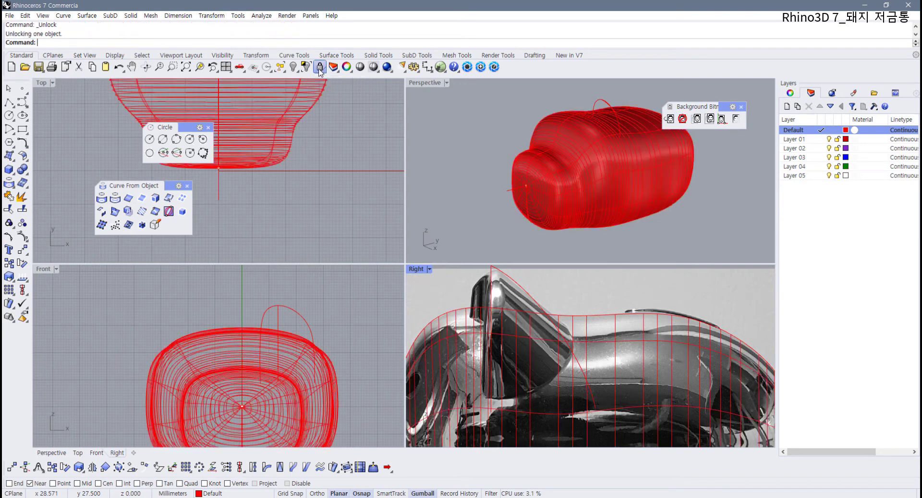
click(613, 189)
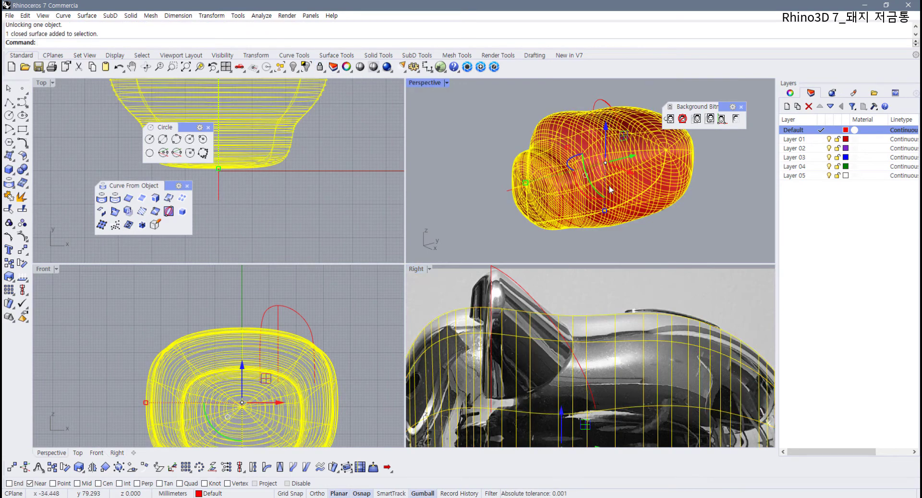
click(642, 189)
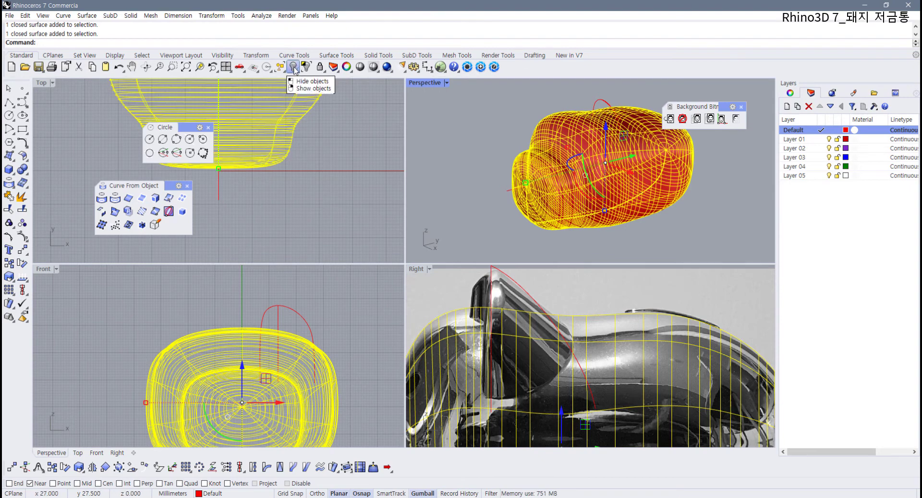
click(293, 67)
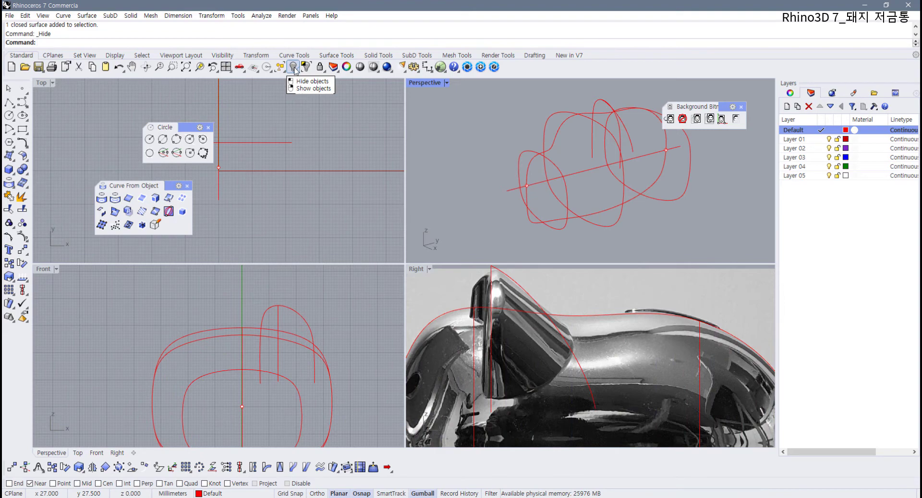
- Move the body's construction curves and points to Layer 05 and turn that layer off
right_drag(591, 200, 635, 196)
drag(737, 252, 544, 186)
right_drag(545, 186, 528, 188)
click(802, 176)
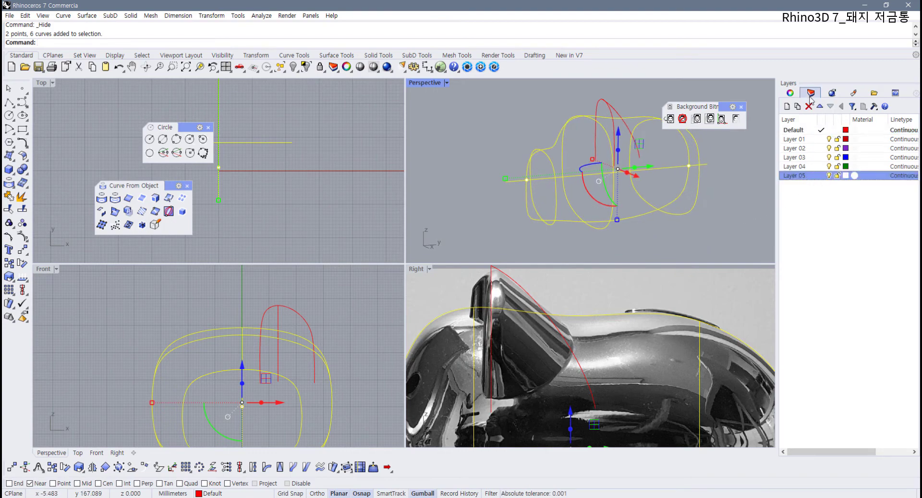
right_click(818, 180)
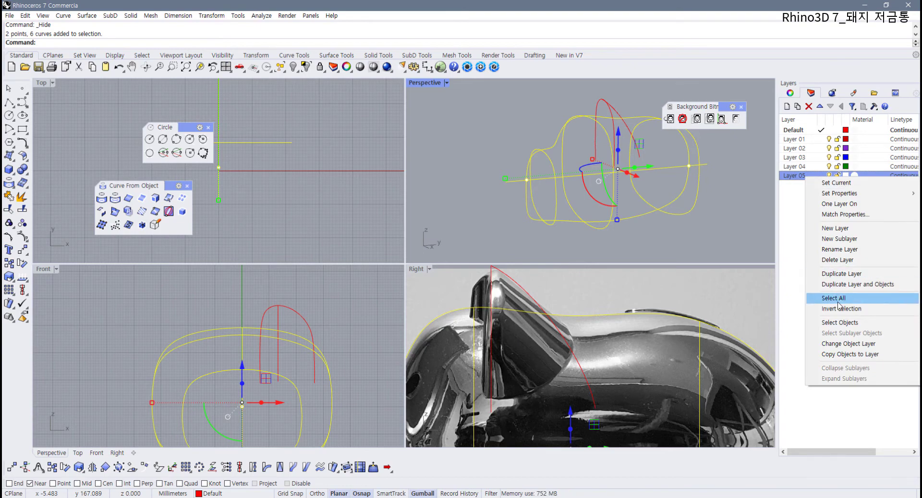
click(859, 345)
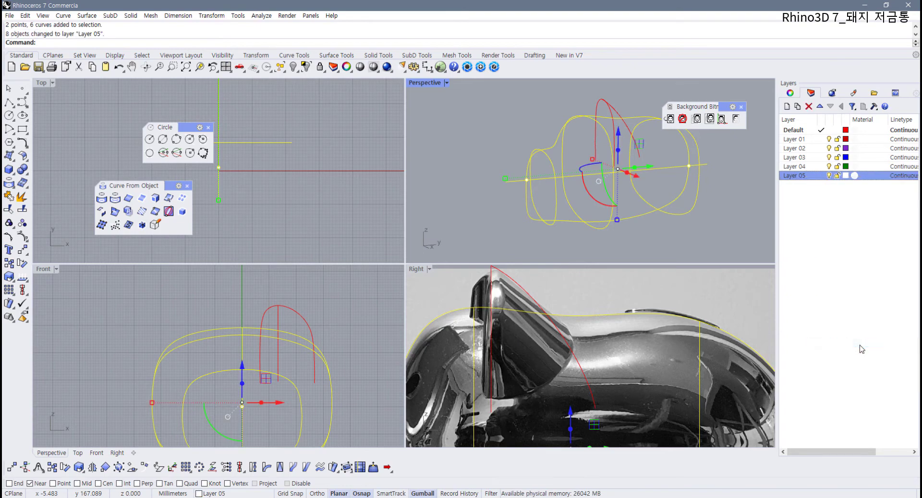
click(830, 176)
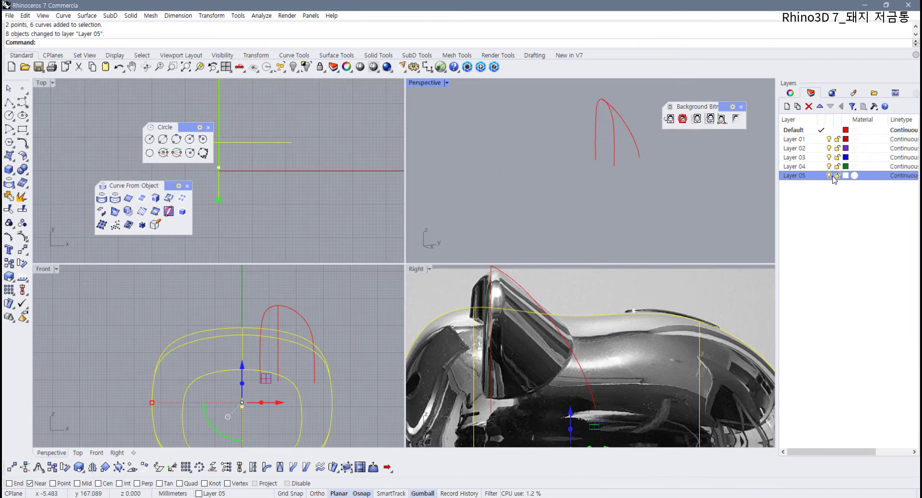
- With End snap on, draw a four-point curve in the Top view from the arch's inner lower end to the rear outline's lower end, starting straight back
right_drag(618, 185, 700, 88)
right_drag(260, 257, 284, 231)
scroll(275, 221, up, 4)
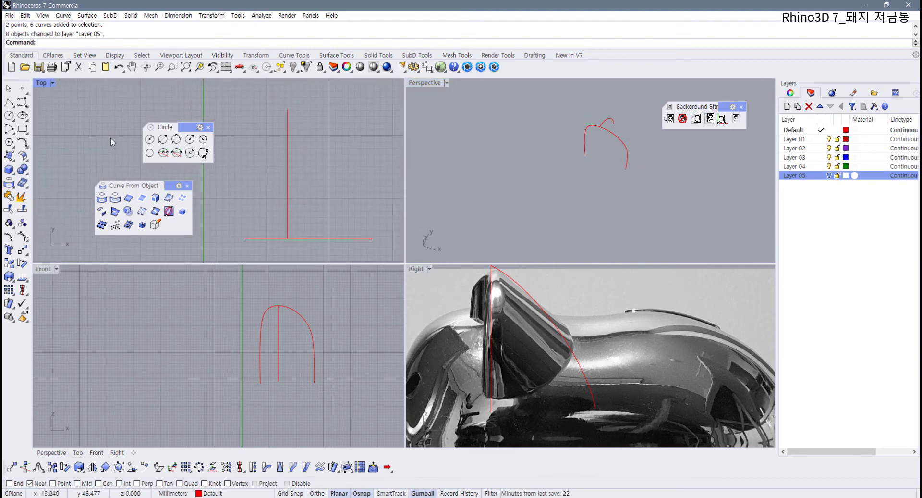
click(21, 102)
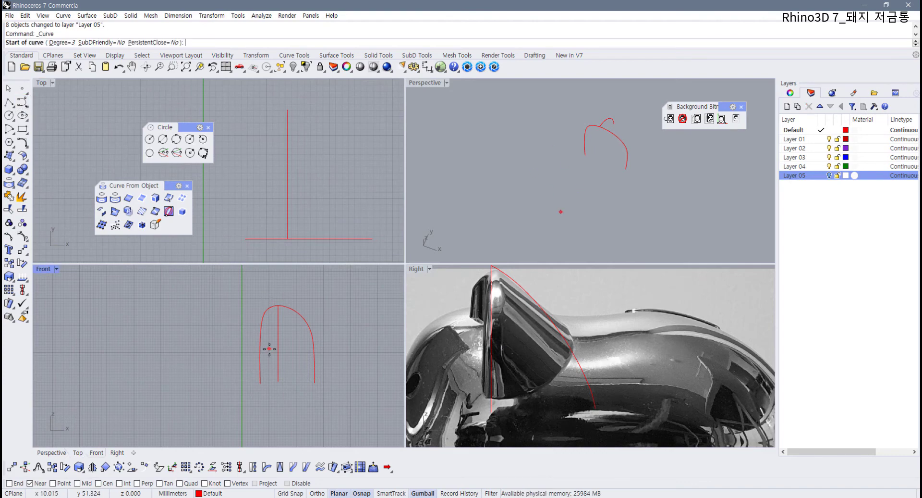
click(31, 483)
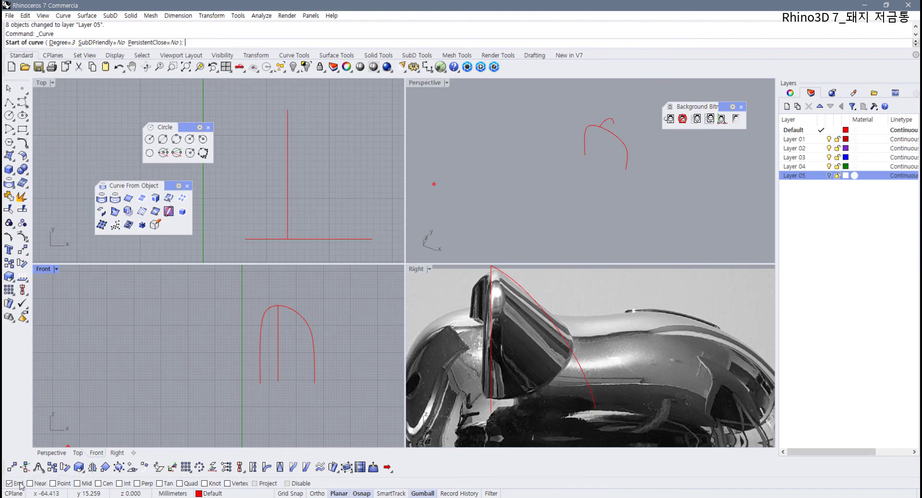
click(9, 484)
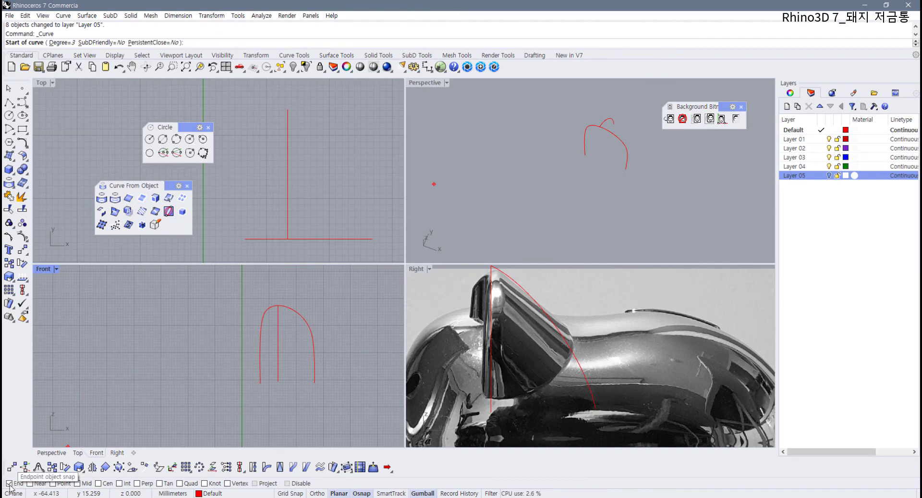
click(245, 239)
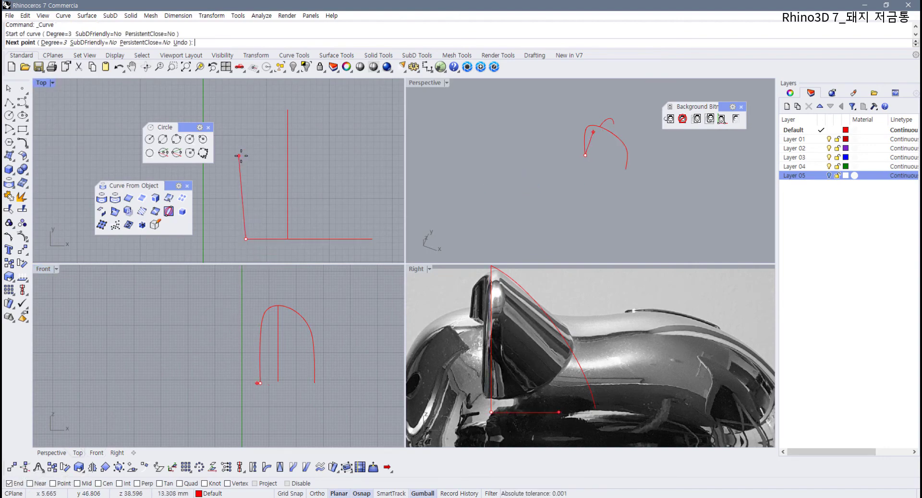
key(F8)
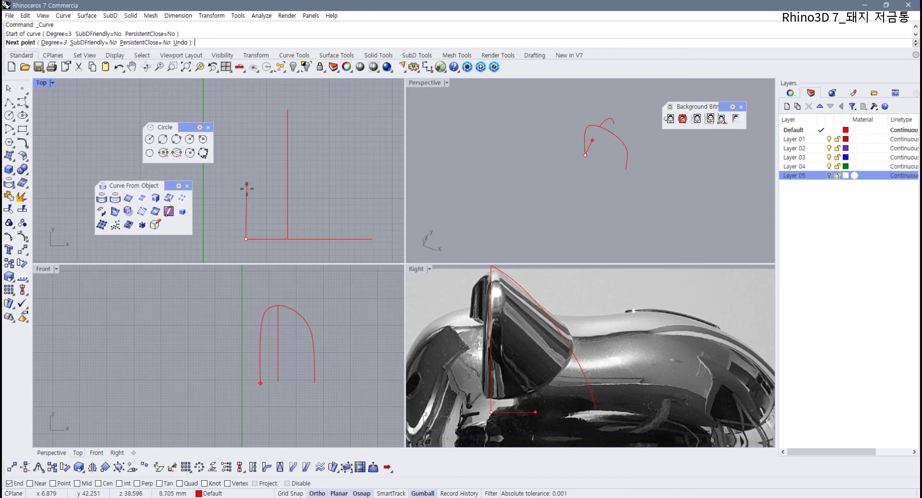
scroll(247, 190, up, 2)
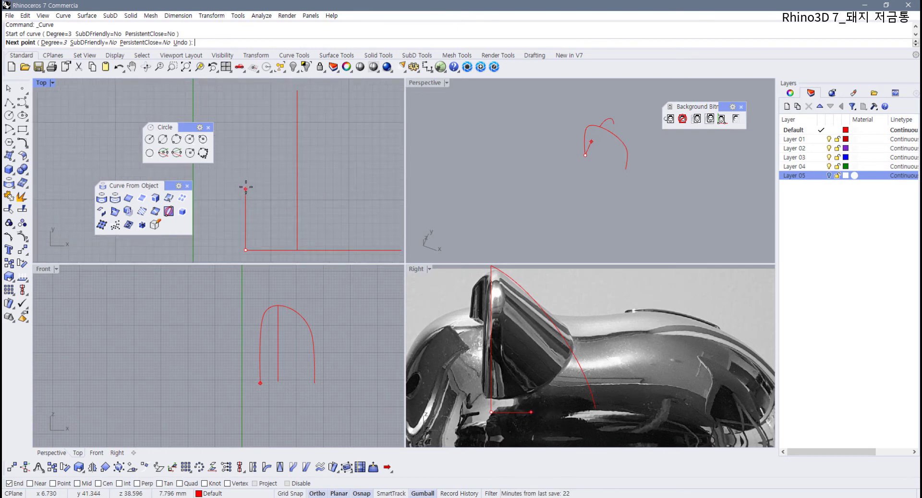
click(246, 187)
key(F8)
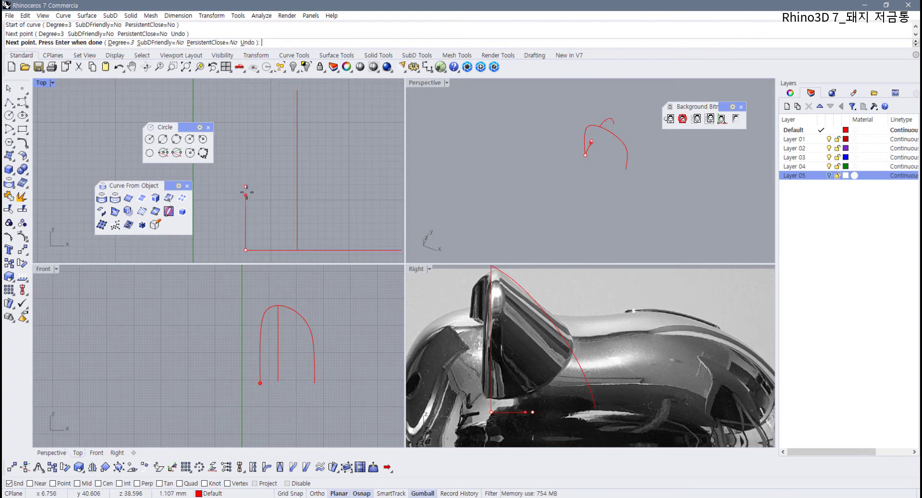
right_drag(258, 132, 258, 150)
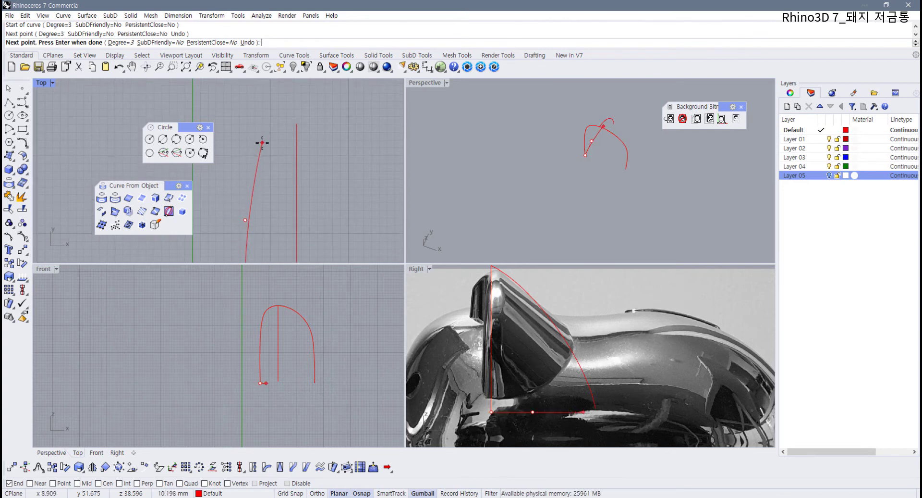
click(262, 143)
click(296, 125)
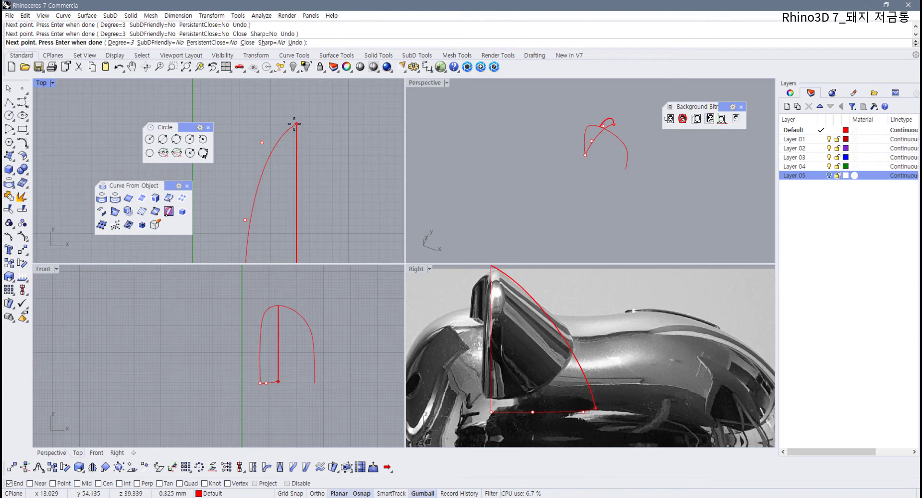
key(Return)
- Show the new base curve's control points and shift the second point slightly outward, toward the body's centreline
click(291, 130)
scroll(288, 136, down, 2)
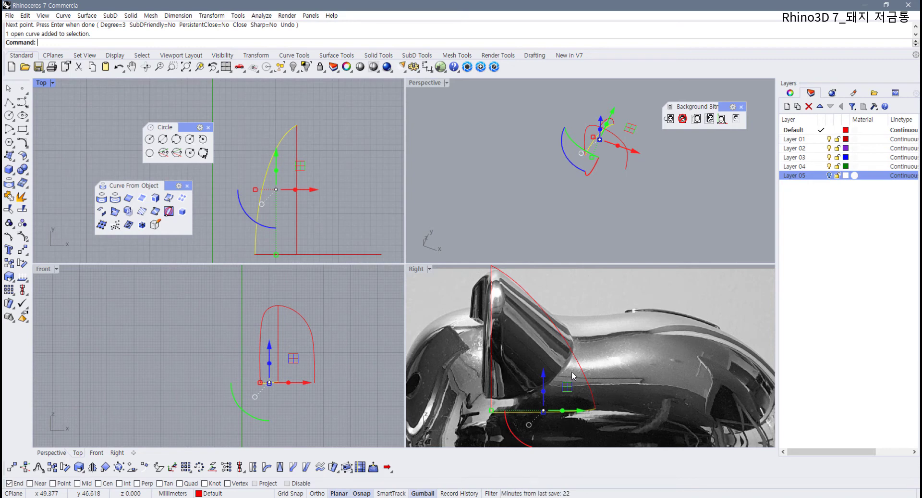
scroll(351, 149, down, 2)
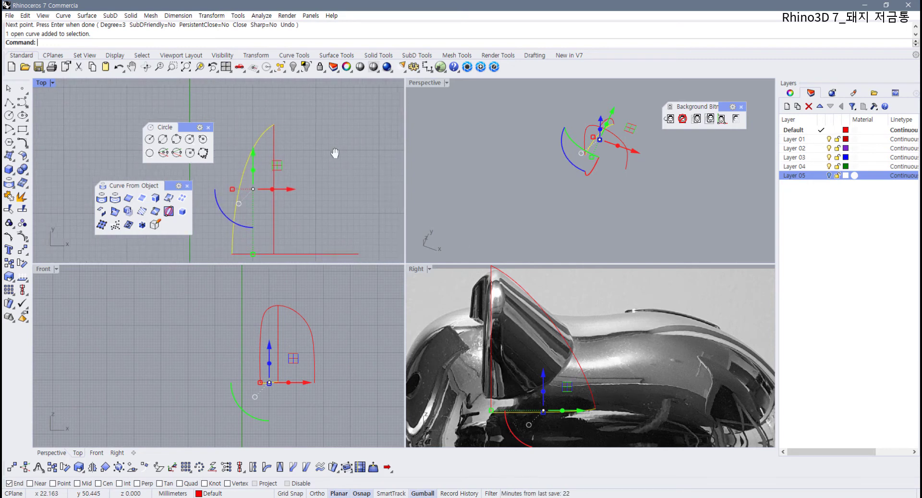
key(F10)
scroll(264, 159, up, 2)
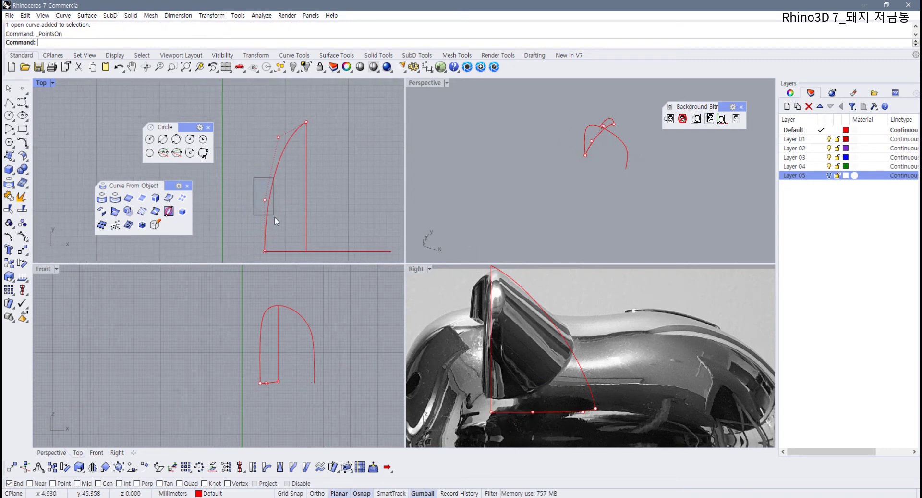
drag(275, 217, 275, 218)
drag(287, 176, 283, 176)
- With Point snap on, move the inner base curve's third control point level with its rear end point, then hide the control points
click(278, 137)
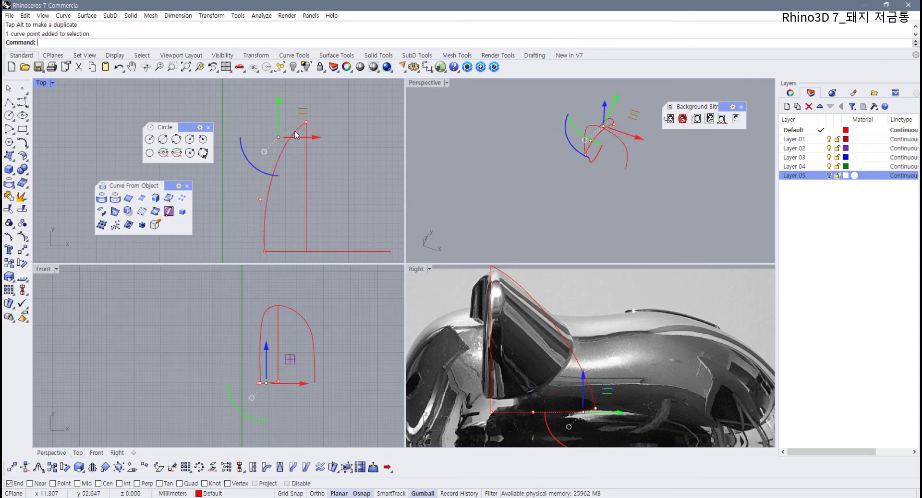
drag(302, 114, 301, 110)
click(331, 117)
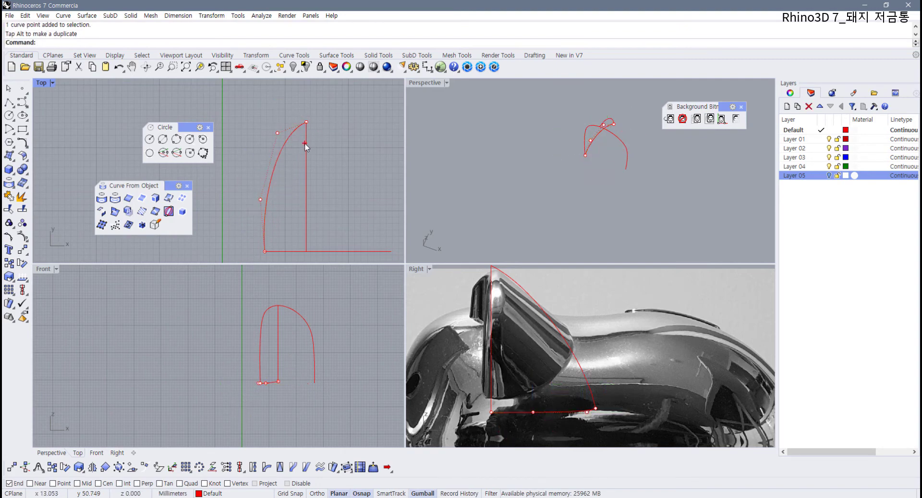
mouse_move(290, 143)
mouse_down()
mouse_move(248, 143)
mouse_move(344, 131)
mouse_up()
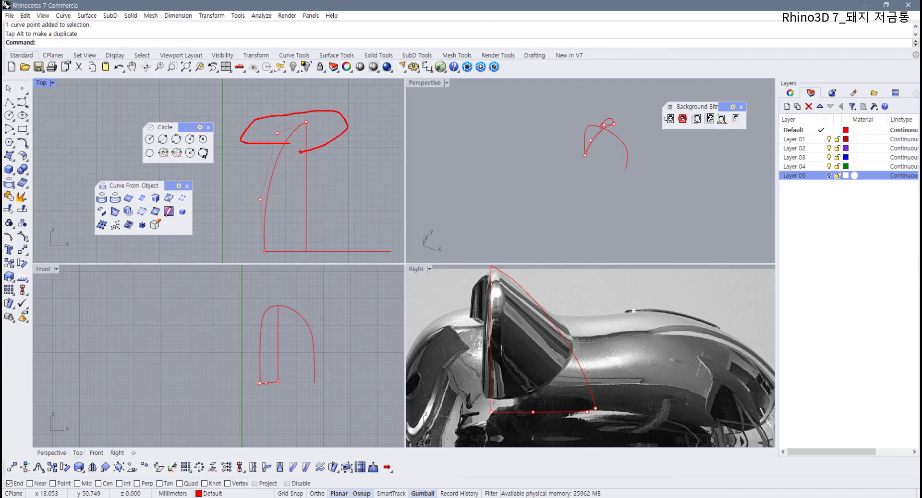
key(Escape)
click(277, 133)
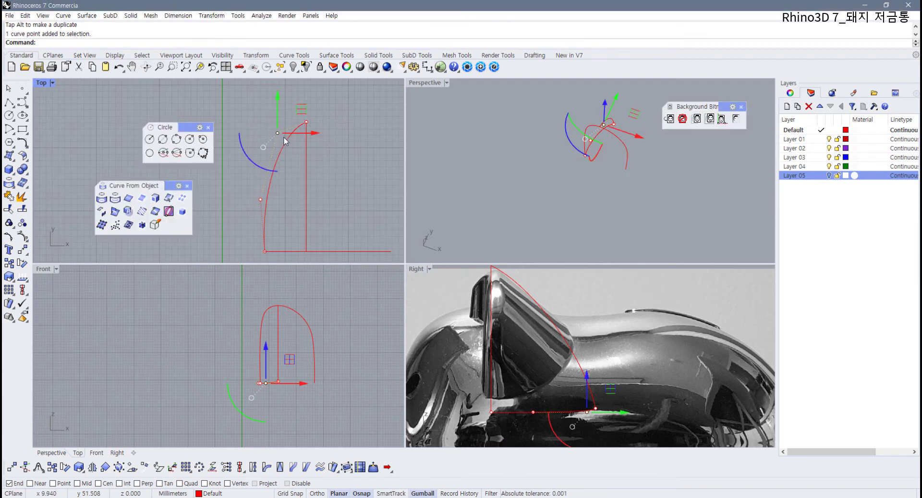
drag(278, 133, 282, 130)
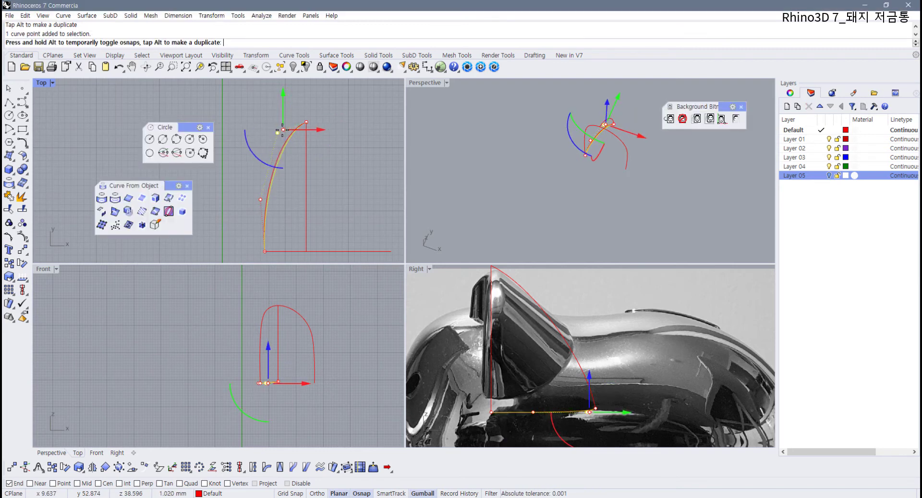
scroll(187, 315, up, 1)
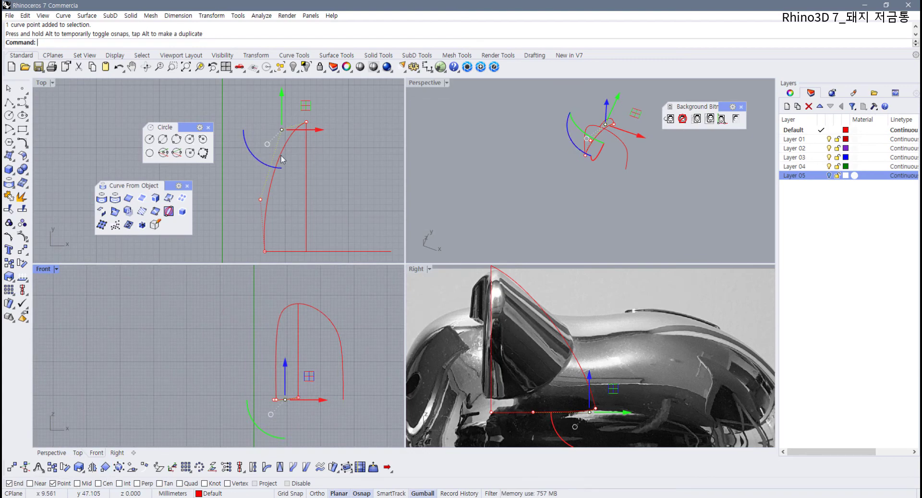
drag(282, 129, 306, 123)
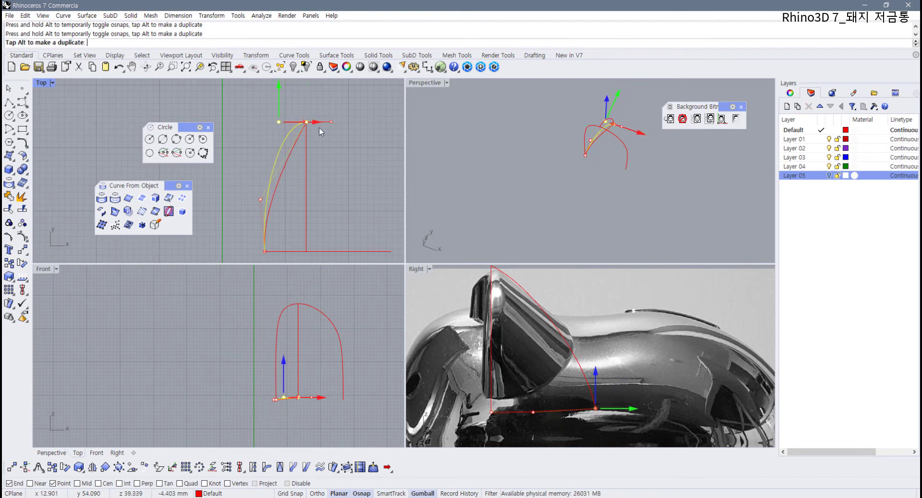
click(334, 142)
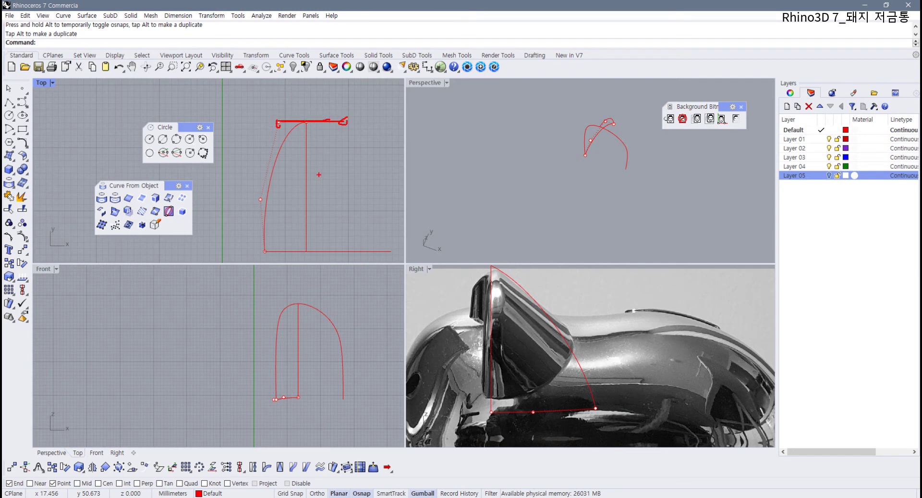
key(Escape)
key(Escape)
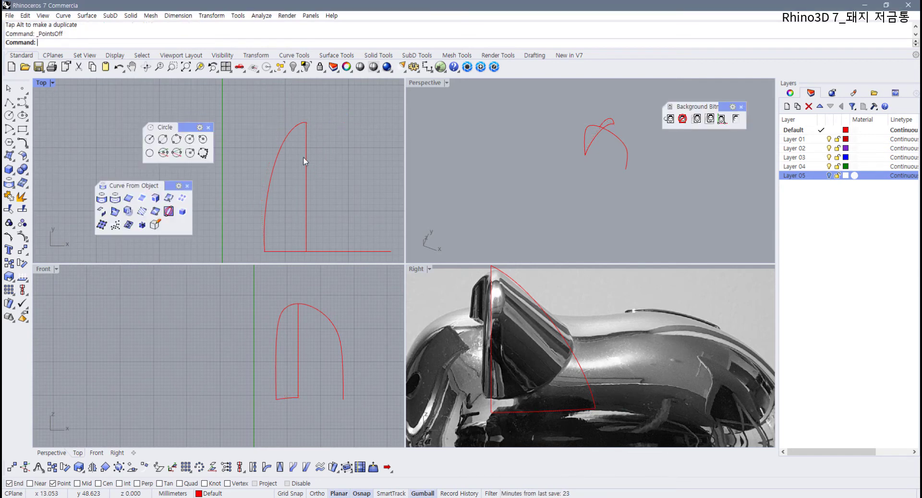
- Try to draw a five-point curve in the Top view from the rear outline's lower end to the arch's outer lower end, and undo it
click(274, 167)
scroll(318, 178, down, 2)
click(338, 181)
right_drag(338, 181, 322, 177)
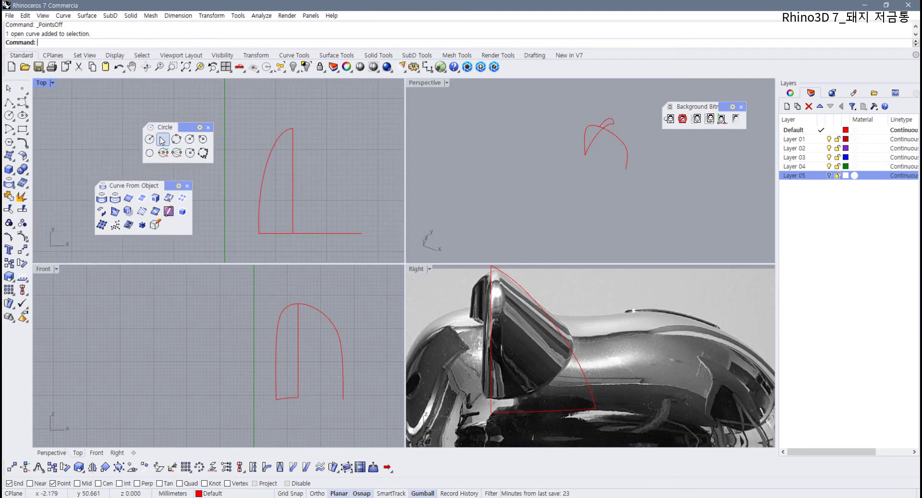
click(23, 102)
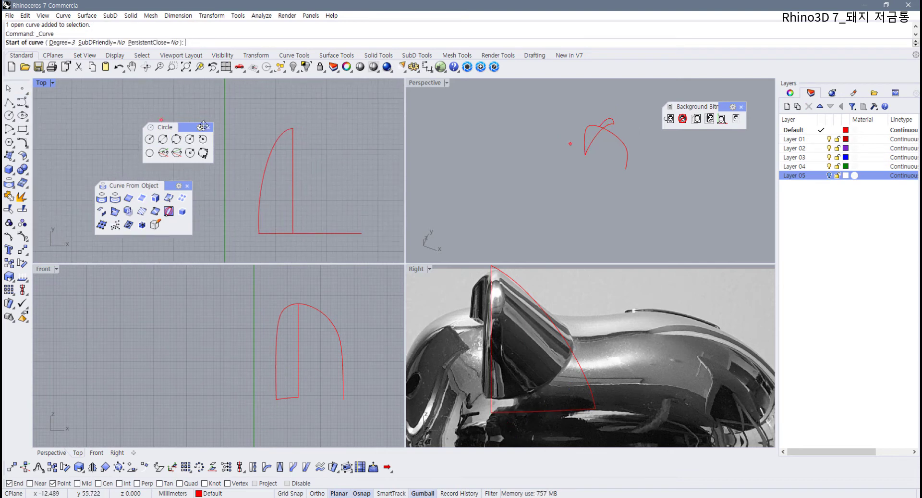
click(293, 128)
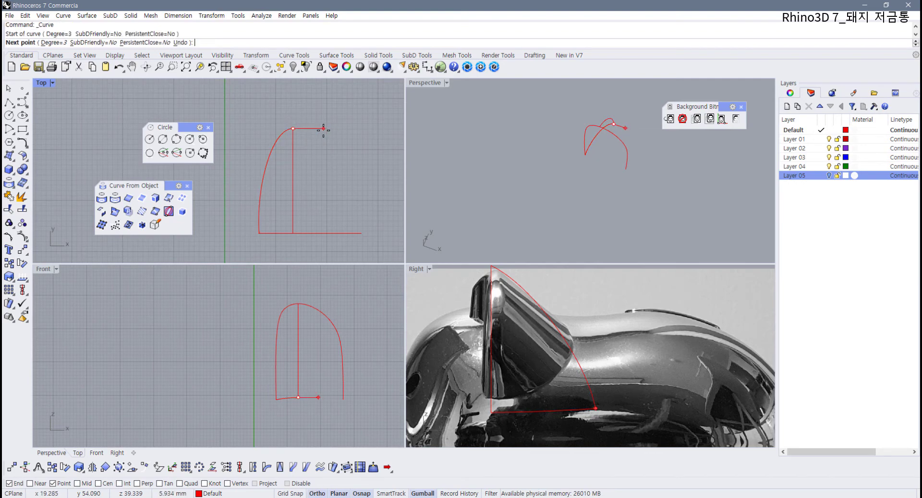
click(317, 129)
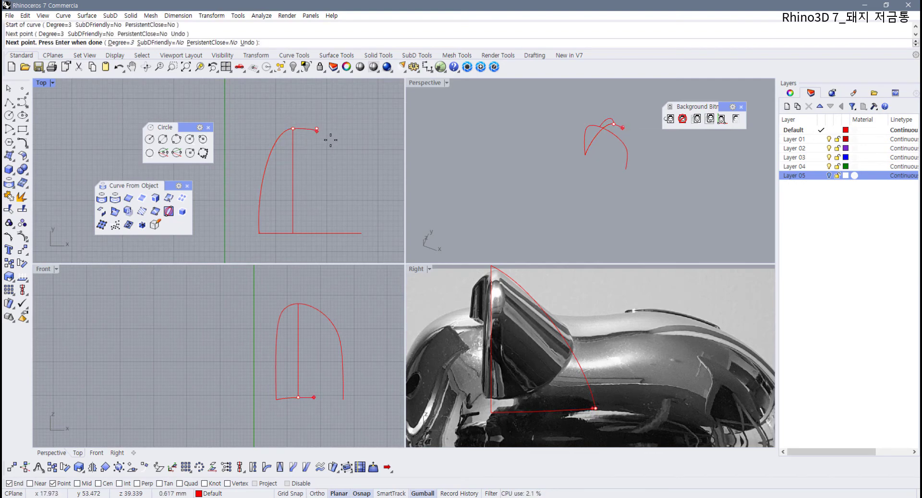
click(351, 166)
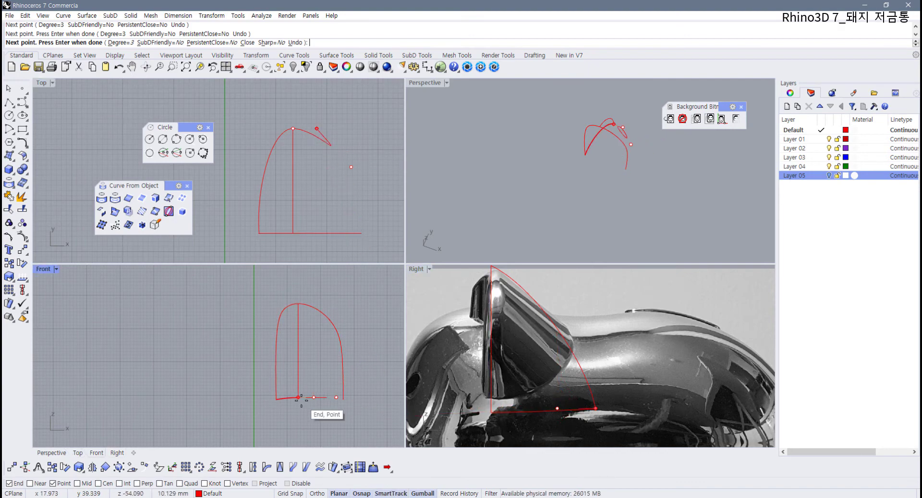
click(361, 234)
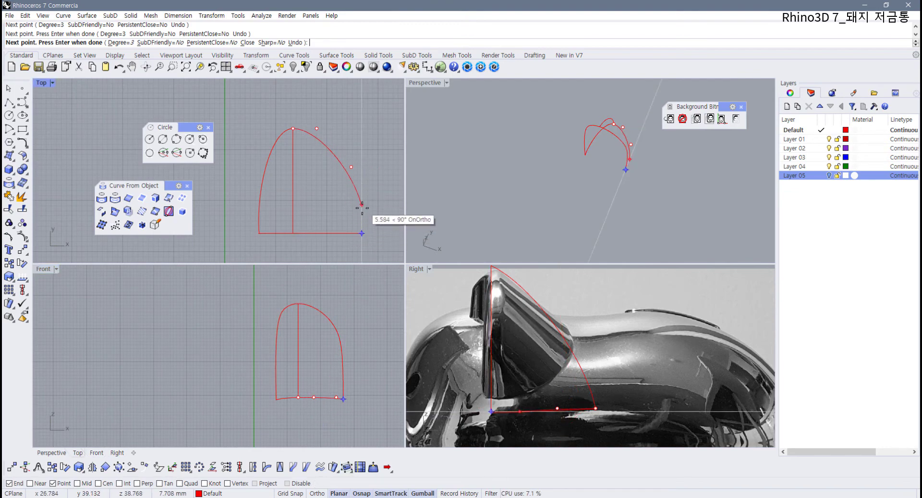
click(362, 202)
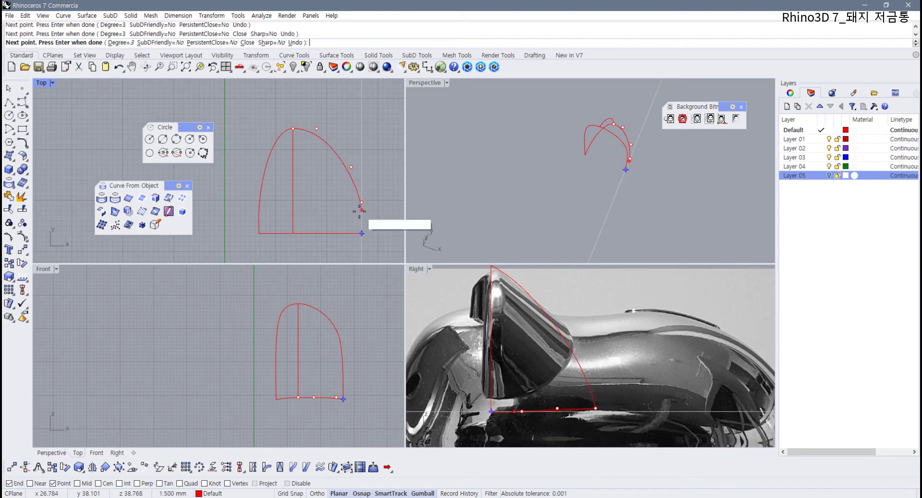
click(359, 231)
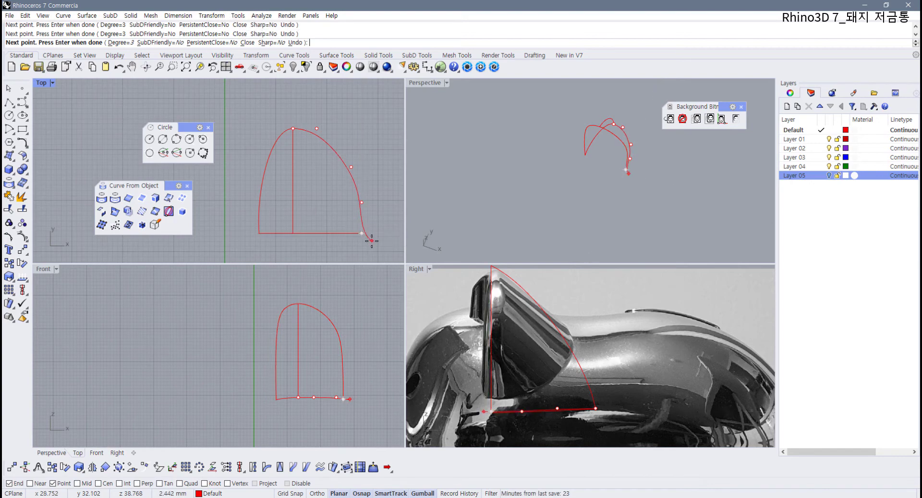
key(Return)
key(ctrl+z)
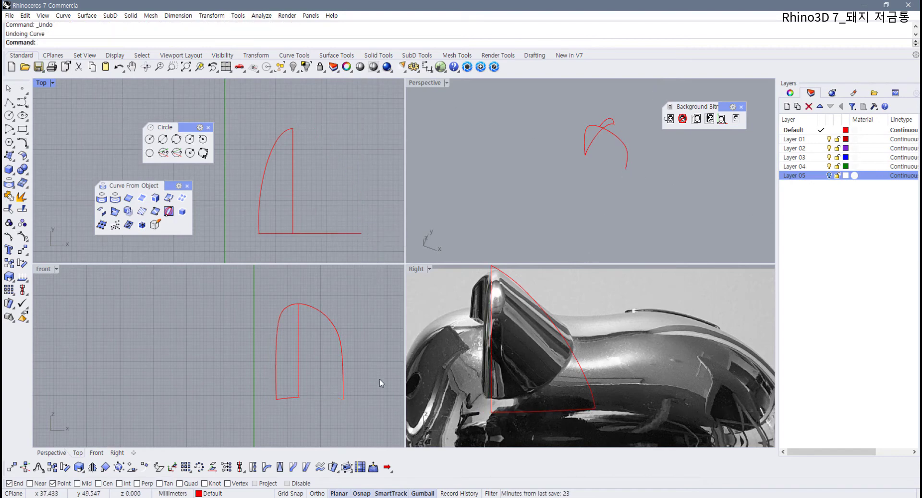
- Draw a five-point curve in the Top view from the rear outline's lower end, starting horizontally with Ortho, to the arch's outer lower end
right_drag(296, 131, 287, 121)
click(23, 102)
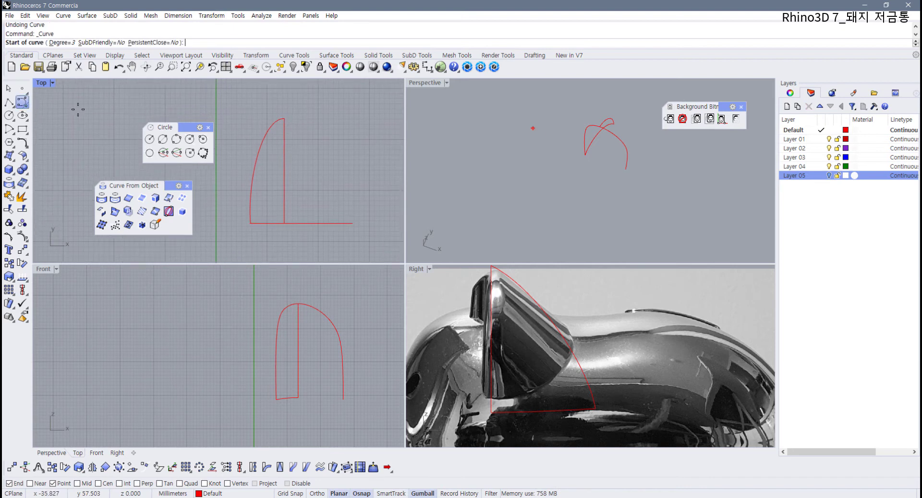
click(289, 118)
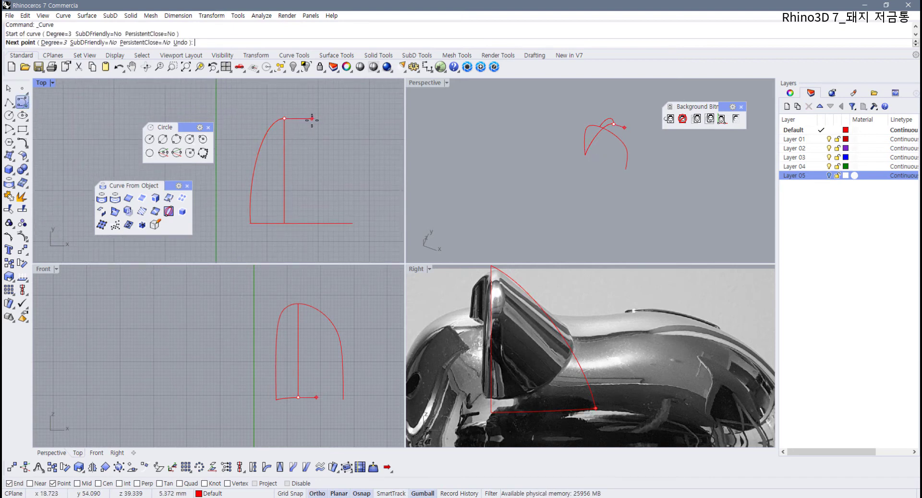
click(312, 119)
key(F8)
click(344, 159)
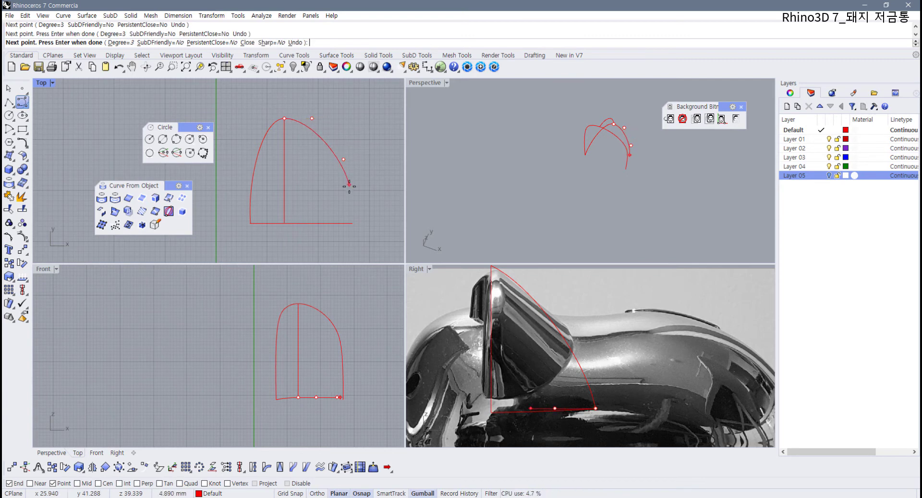
click(352, 194)
click(352, 222)
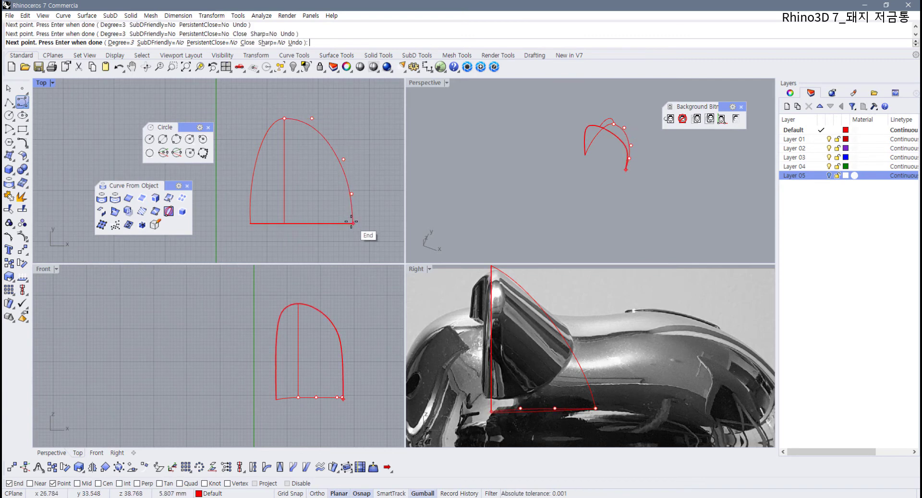
key(Return)
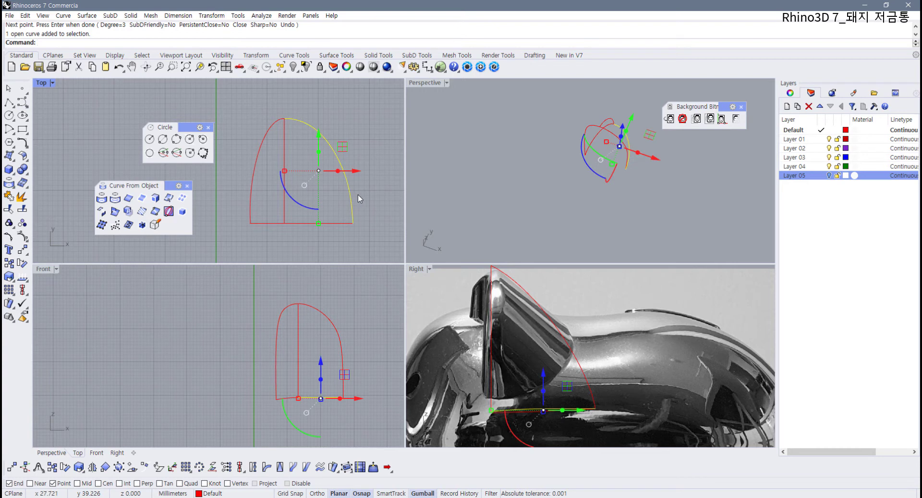
- Align the outer base curve's fourth control point straight behind its end on the arch, with its control points shown only for this edit
key(F10)
click(353, 194)
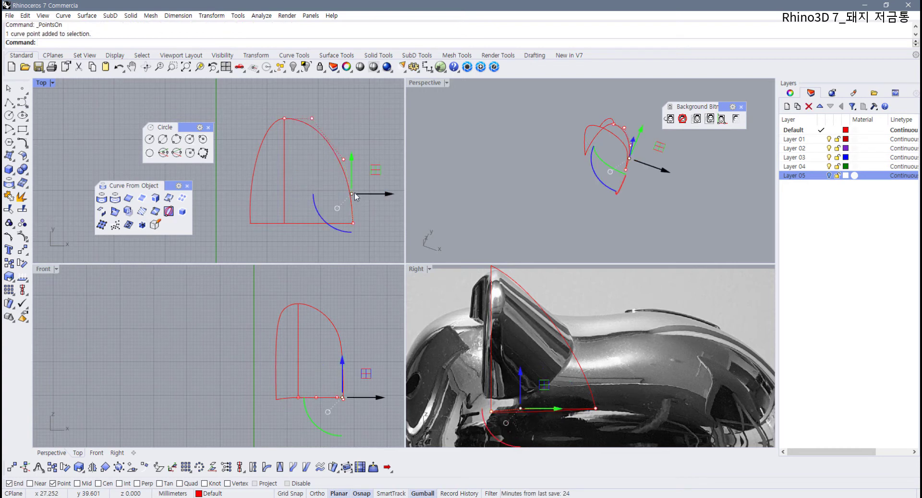
drag(354, 194, 353, 169)
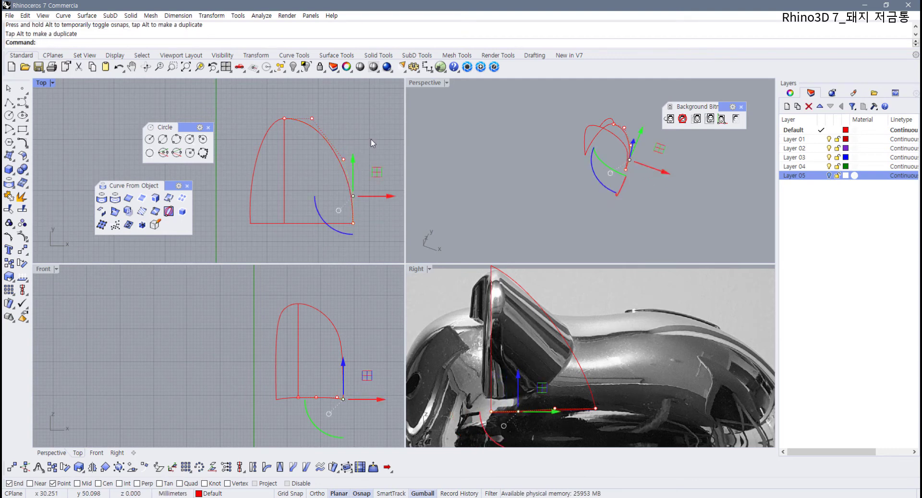
click(308, 149)
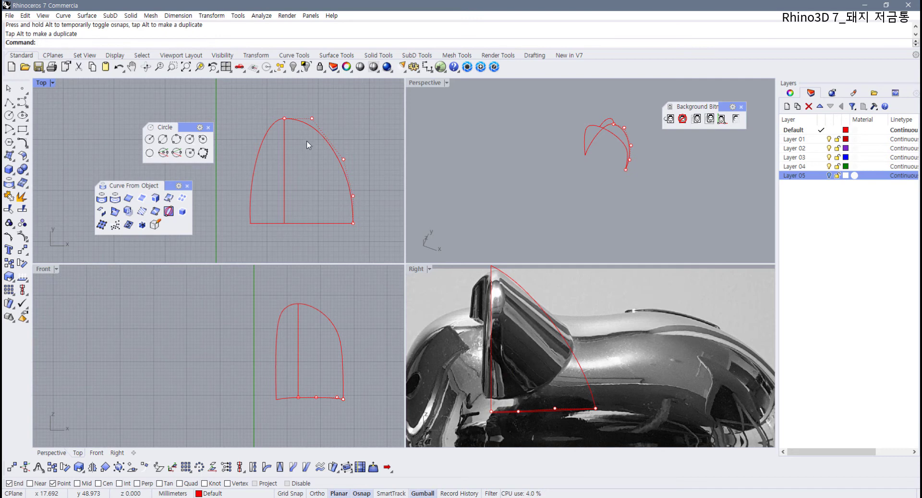
click(312, 118)
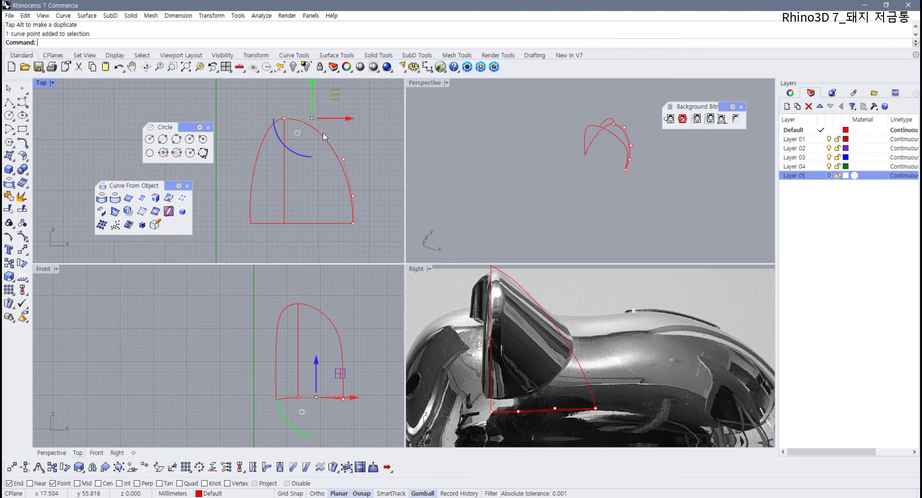
click(322, 120)
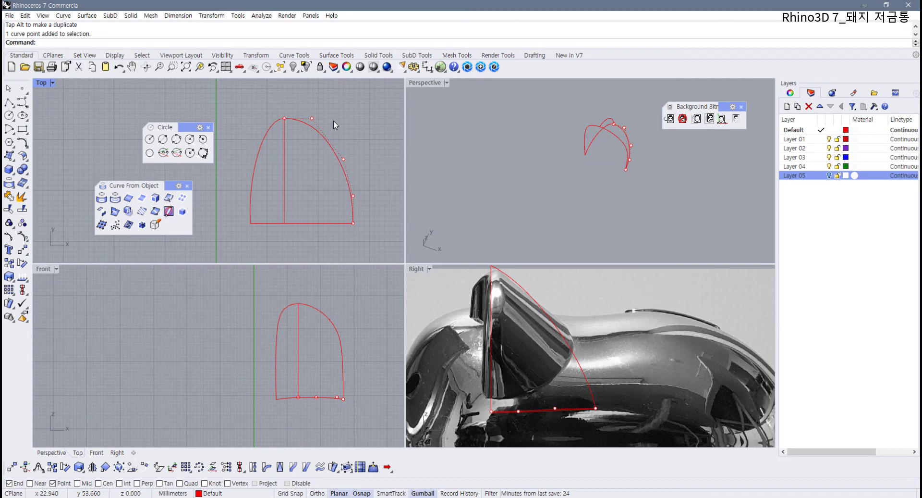
key(F11)
- Create a network surface from the ear's four curves with Position edge matching, edge tolerance 0.001 and interior tolerance 0.01
right_drag(534, 186, 605, 221)
drag(607, 225, 506, 139)
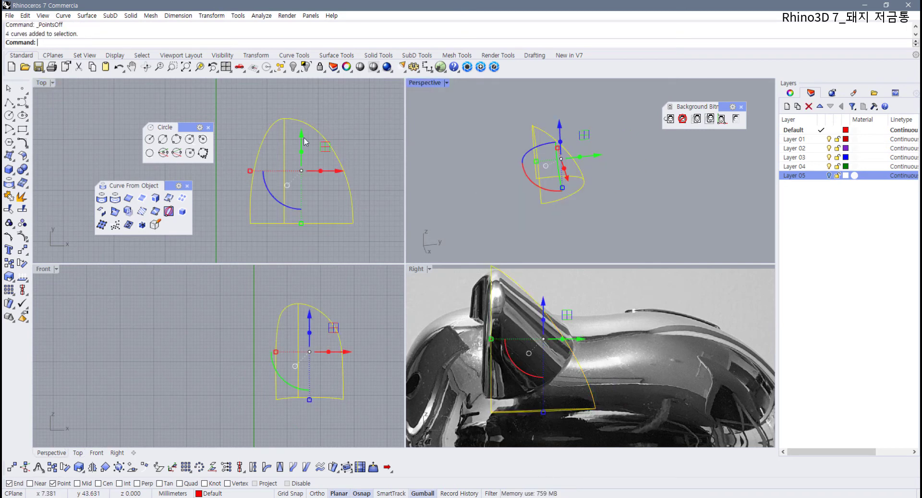
click(336, 55)
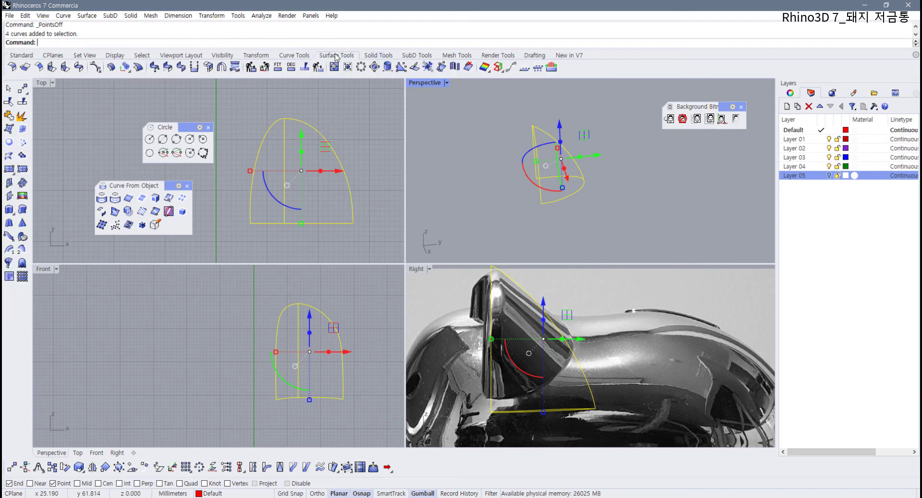
click(23, 143)
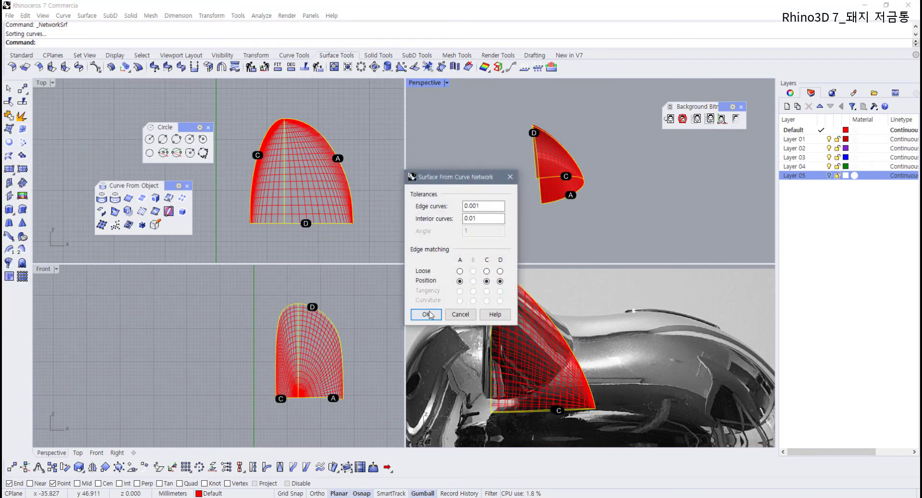
click(426, 314)
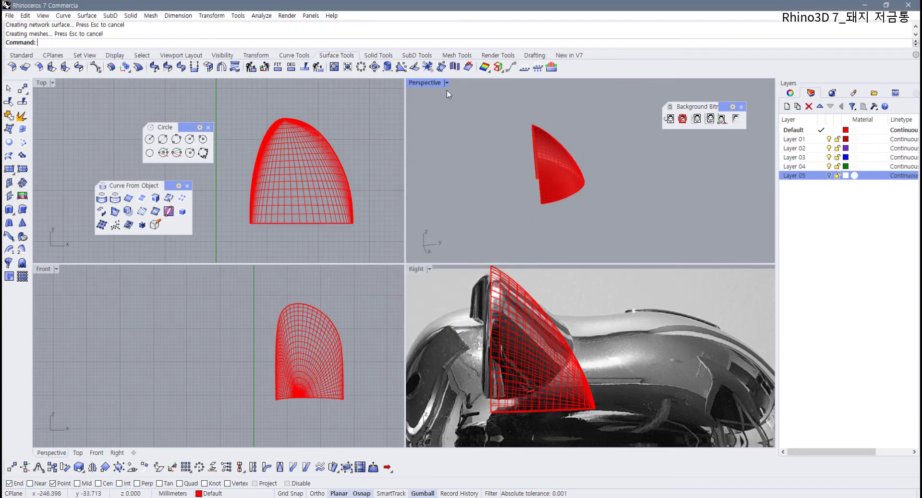
- In the maximized Perspective view, draw a straight line joining the two lower ends of the ear's arched opening
double_click(430, 83)
right_drag(323, 274, 385, 312)
click(22, 56)
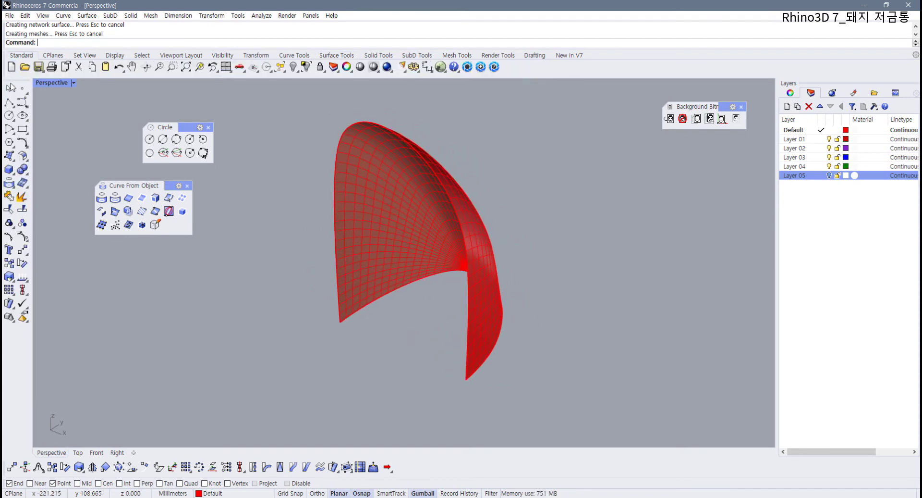
click(8, 103)
click(340, 322)
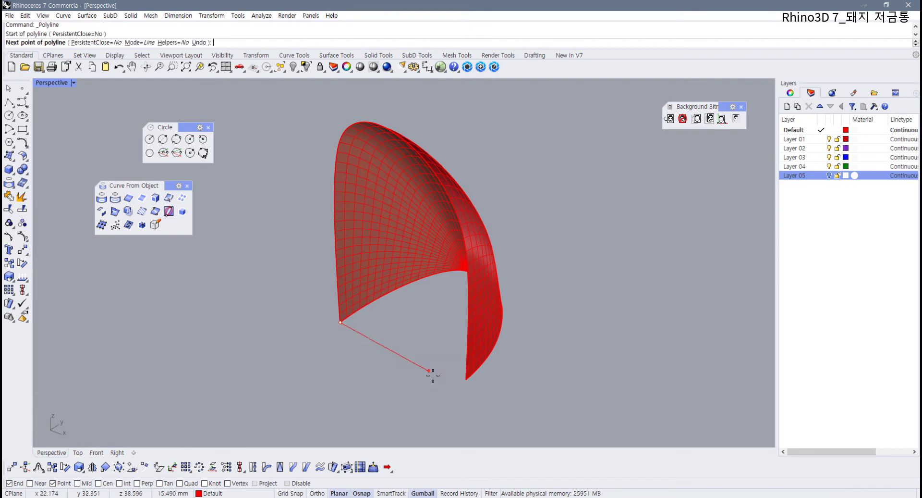
click(462, 378)
key(Return)
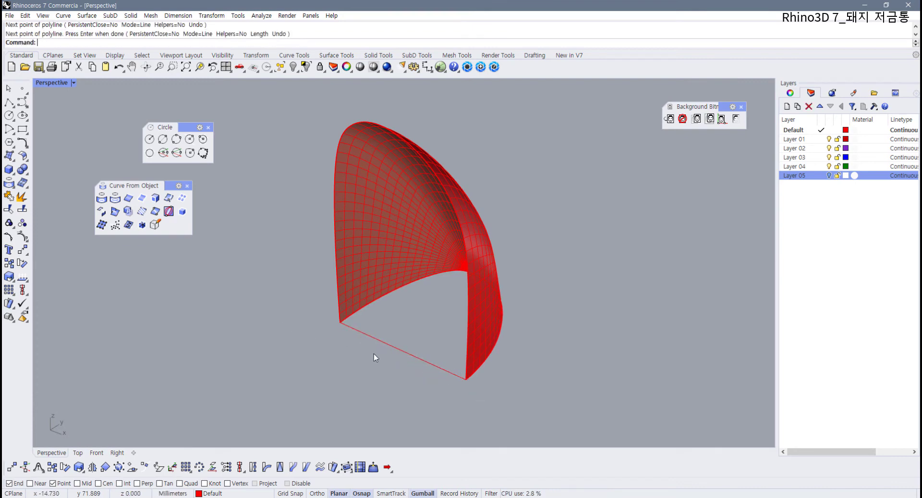
- Close the ear's arched opening with a planar surface built from the straight bottom line and the arched surface edge
right_drag(375, 358, 346, 338)
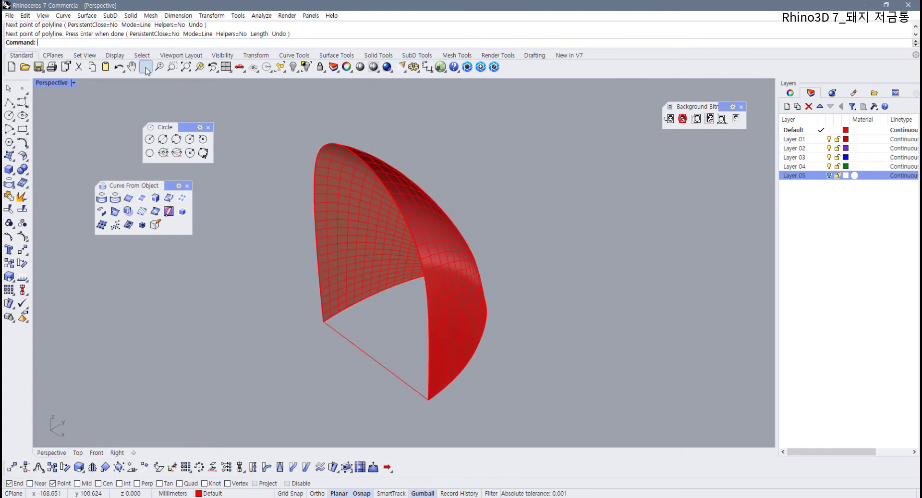
click(333, 56)
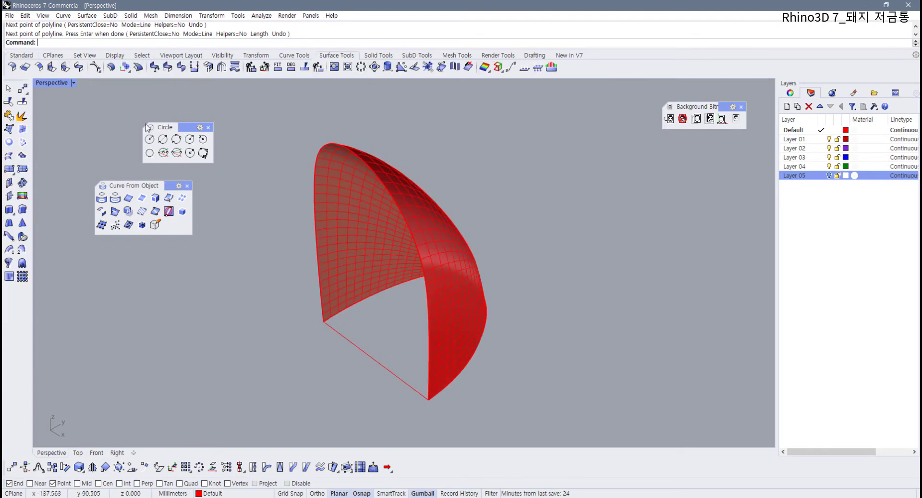
click(9, 143)
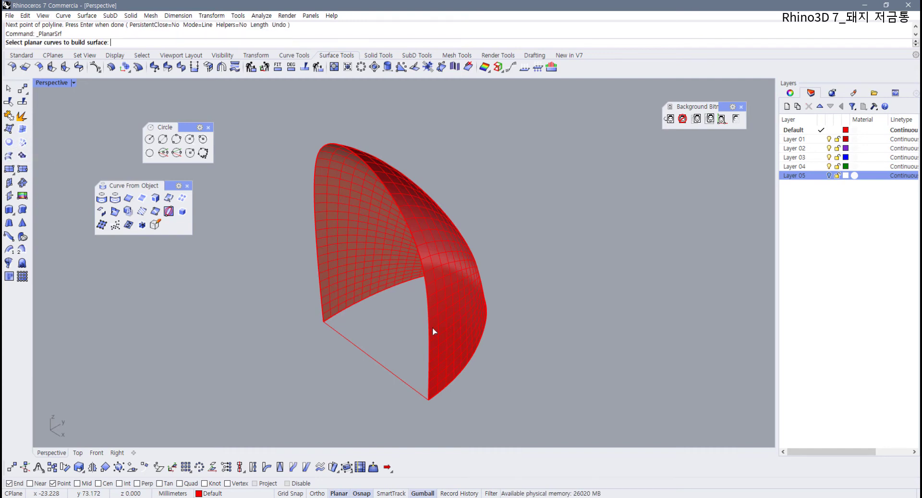
click(368, 359)
click(320, 302)
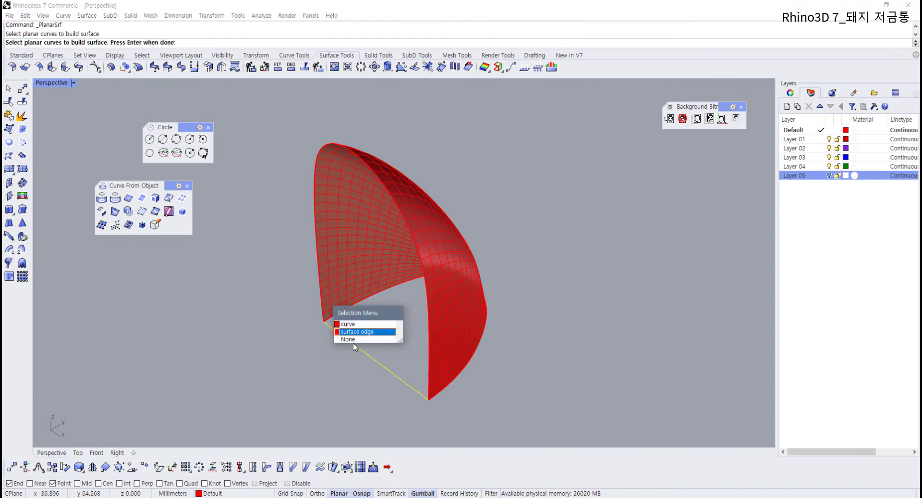
click(357, 331)
key(Return)
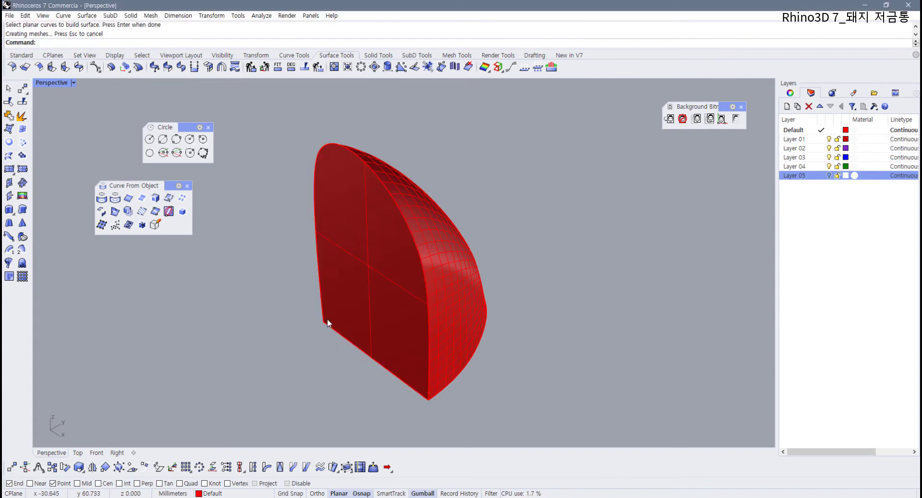
- Try to close the ear's open base with a Patch through its bottom edges, and undo the patch
right_drag(328, 322, 252, 270)
right_drag(332, 281, 360, 292)
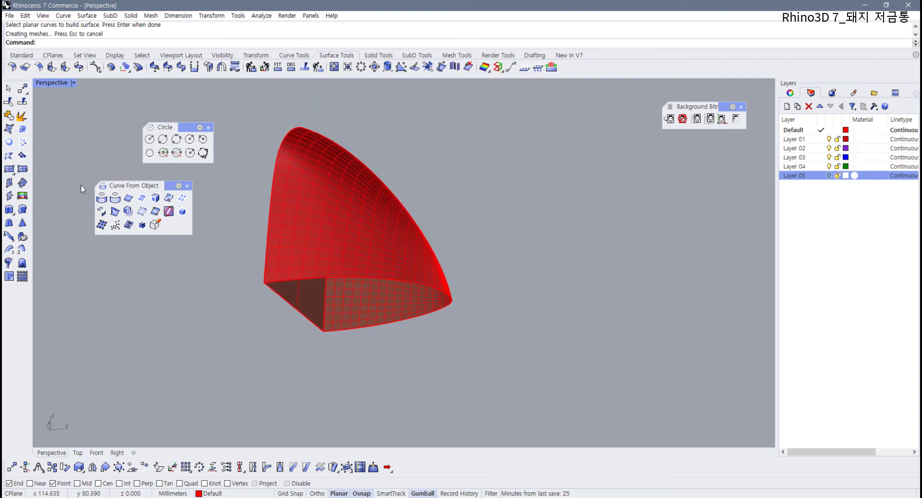
click(22, 156)
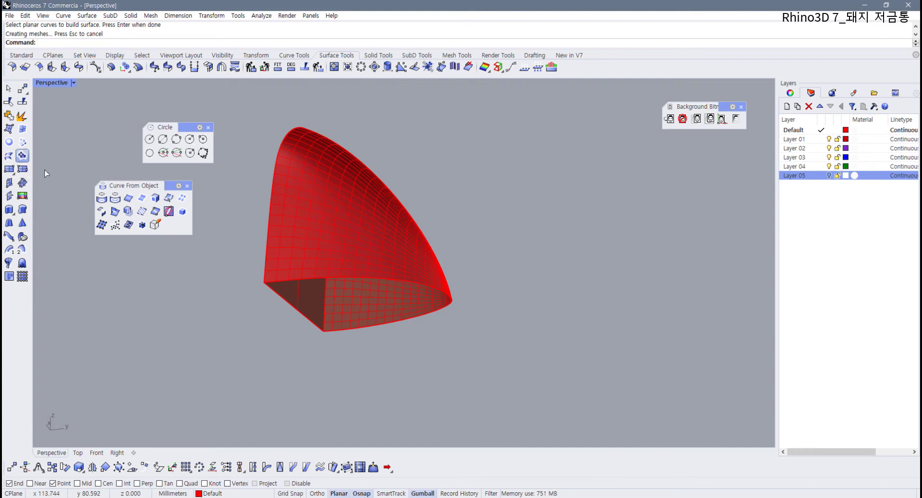
click(294, 305)
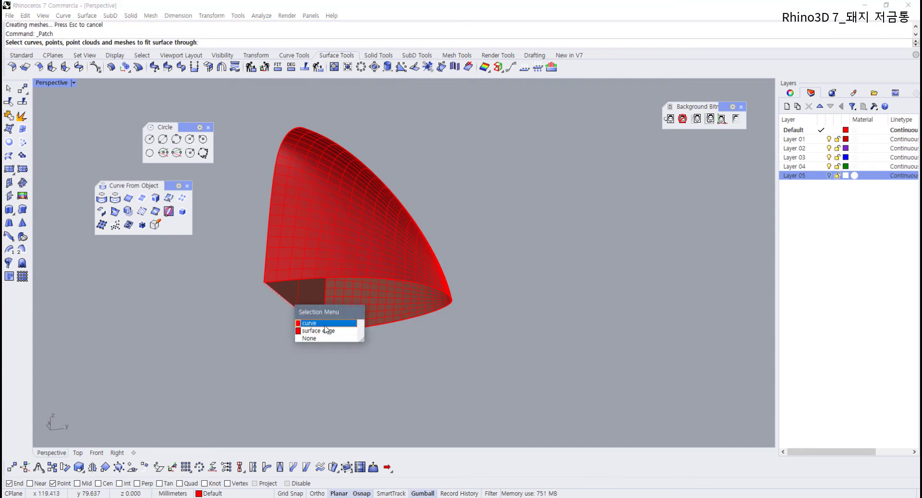
click(326, 330)
click(344, 283)
click(377, 310)
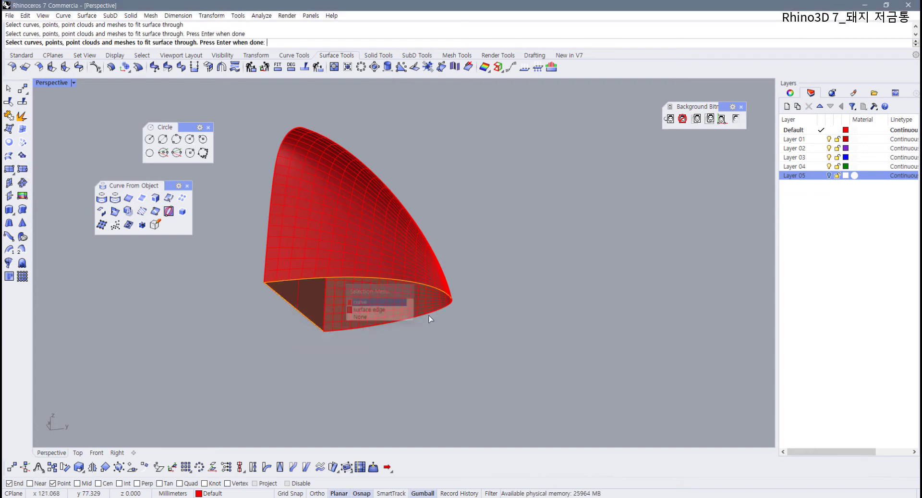
click(441, 308)
click(477, 340)
right_drag(407, 336, 409, 285)
key(Return)
click(577, 333)
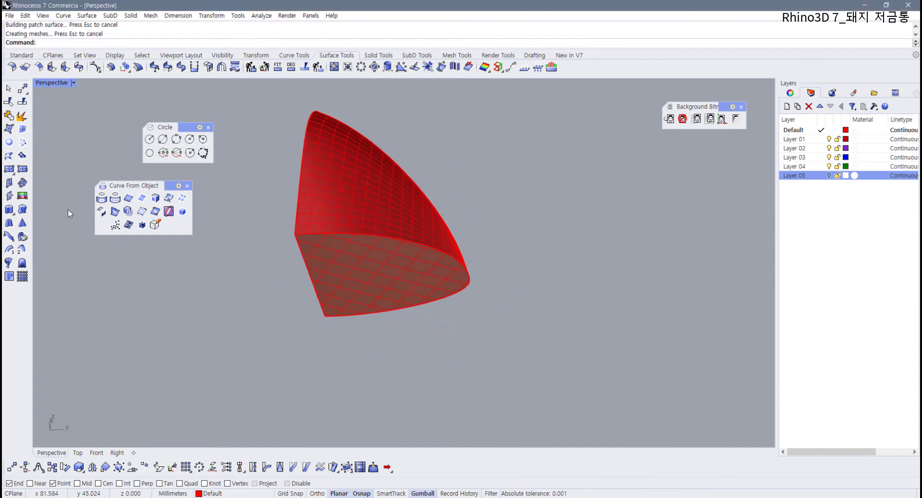
key(ctrl+z)
- Try to build a planar surface across the ear's open base from all its window-selected edges, declining curve boolean processing
click(9, 142)
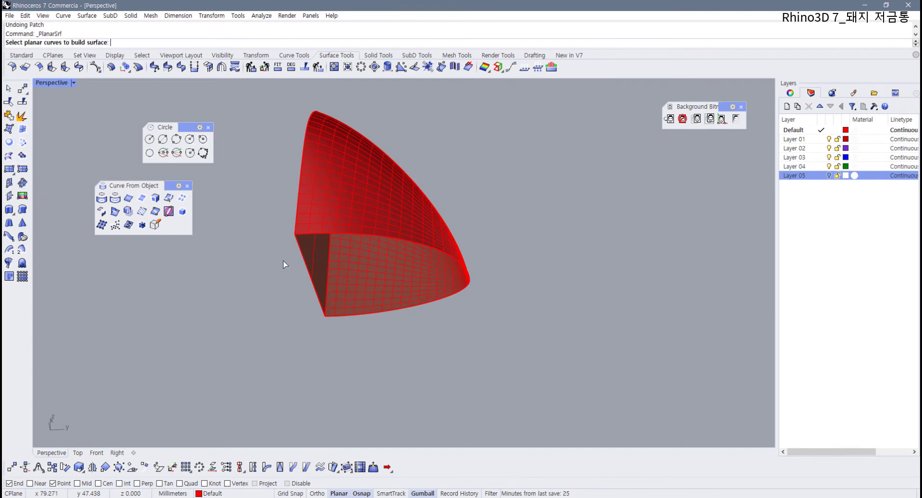
right_drag(285, 264, 272, 268)
drag(251, 270, 488, 371)
key(Return)
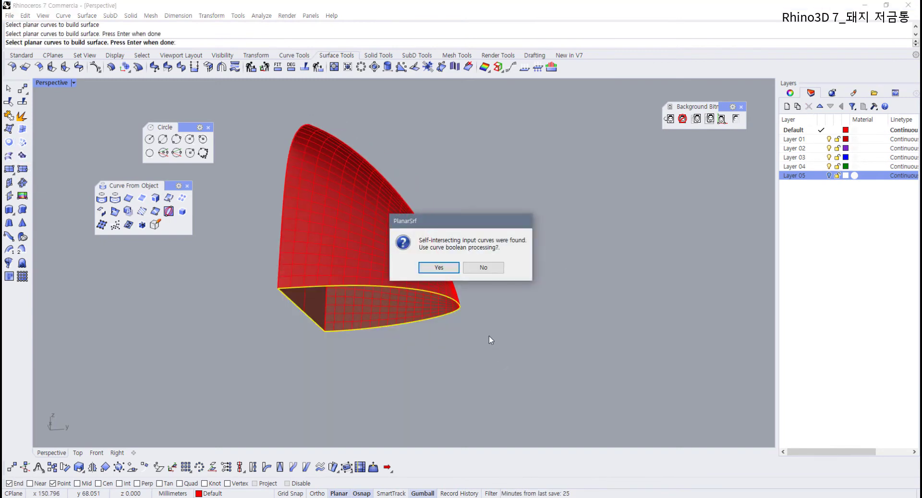
click(475, 271)
- Try to build the base's planar surface again by picking the straight front edge and the curved base edges individually
right_click(340, 346)
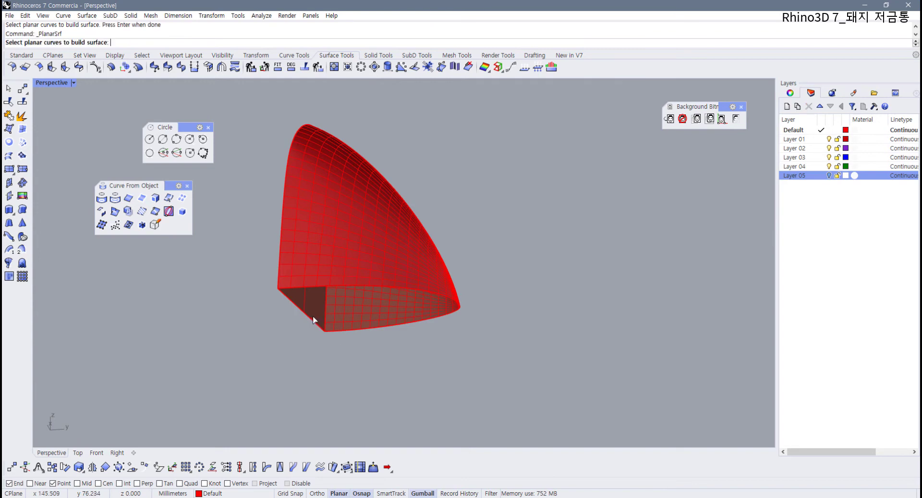
click(308, 318)
click(344, 345)
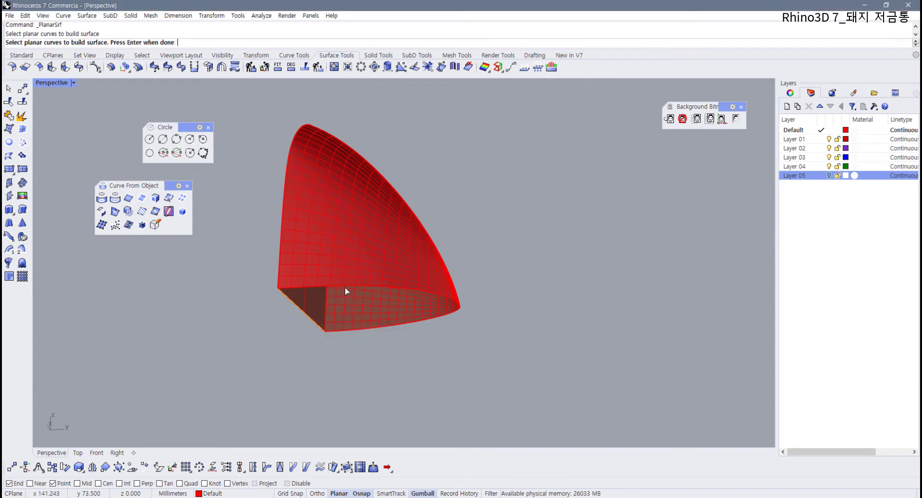
click(347, 294)
click(381, 320)
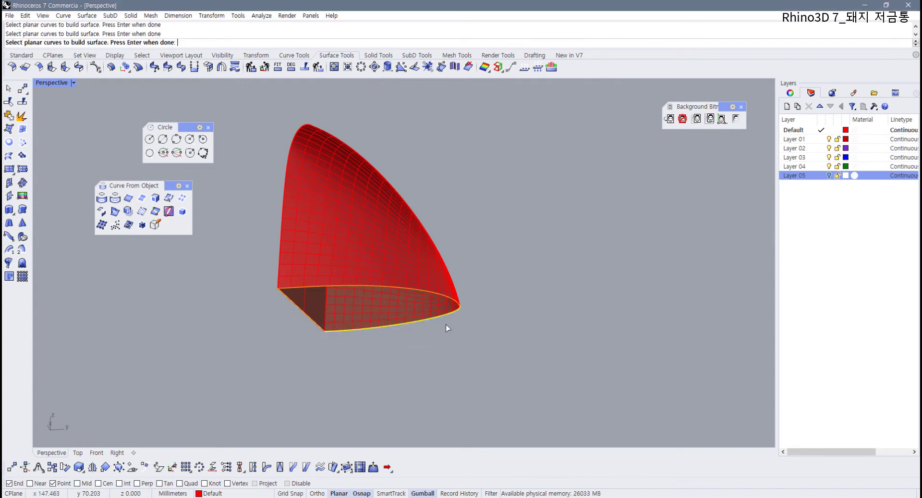
right_click(452, 337)
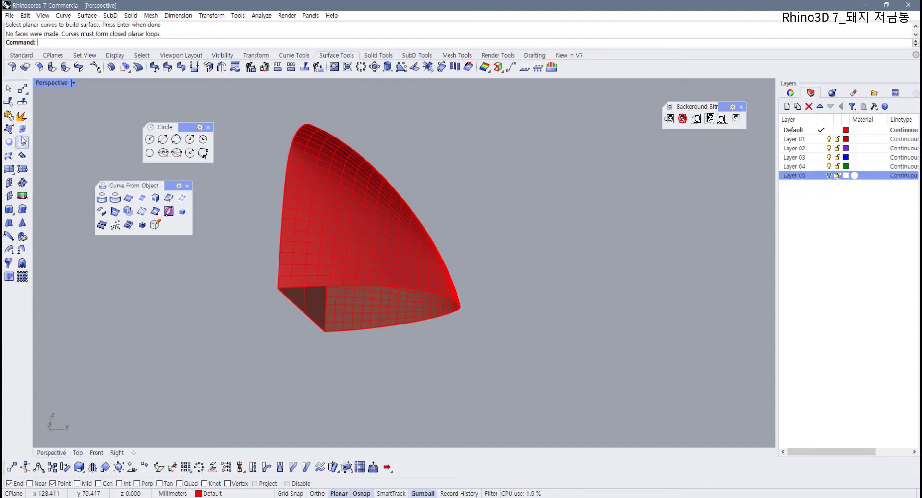
- Examine the ear's base edge up close in the Right view to check whether it is planar
double_click(51, 83)
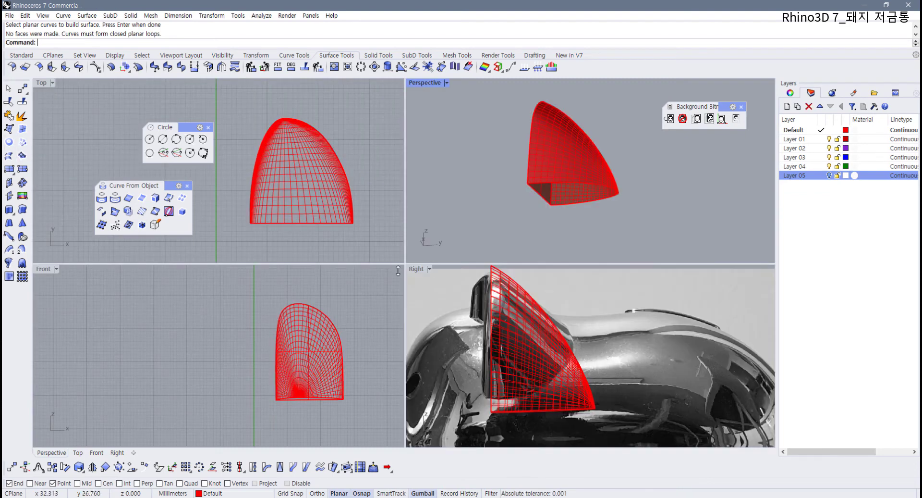
click(558, 429)
scroll(558, 428, up, 3)
scroll(566, 416, up, 3)
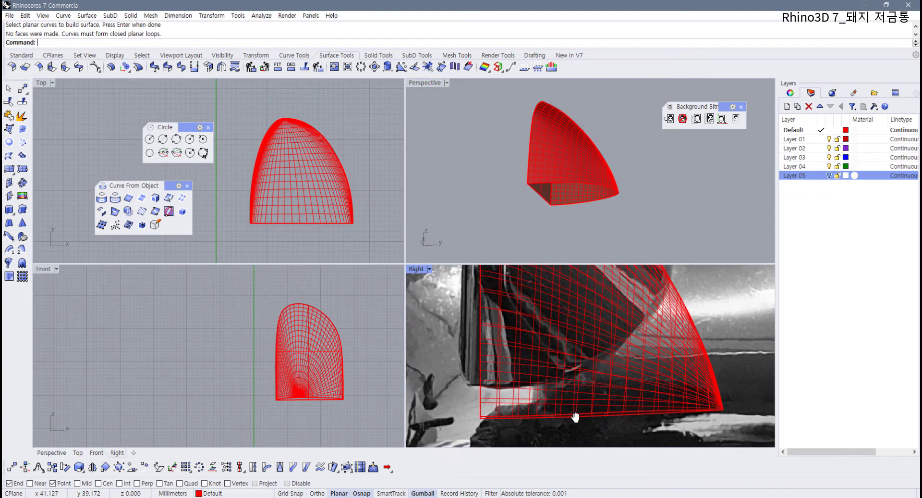
right_drag(562, 204, 480, 131)
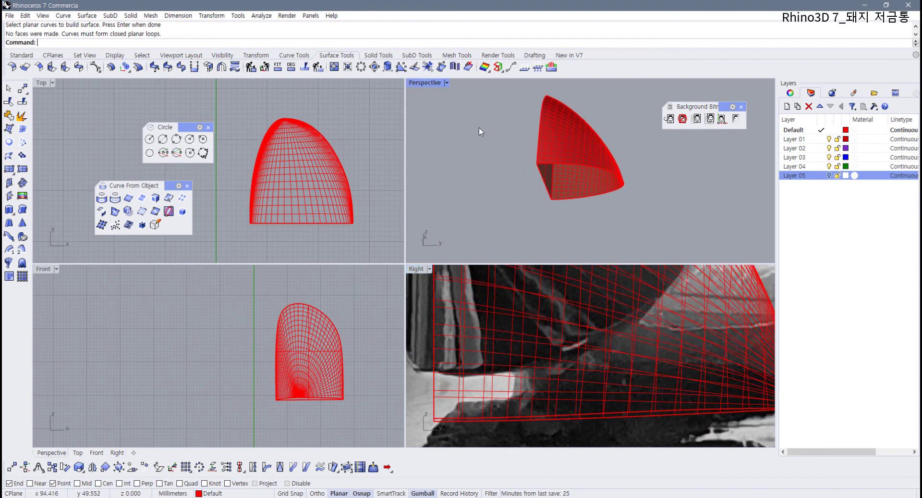
double_click(425, 83)
- Join the flat arched front face and the ear's network surface into one polysurface
right_drag(221, 210, 527, 219)
drag(542, 195, 332, 313)
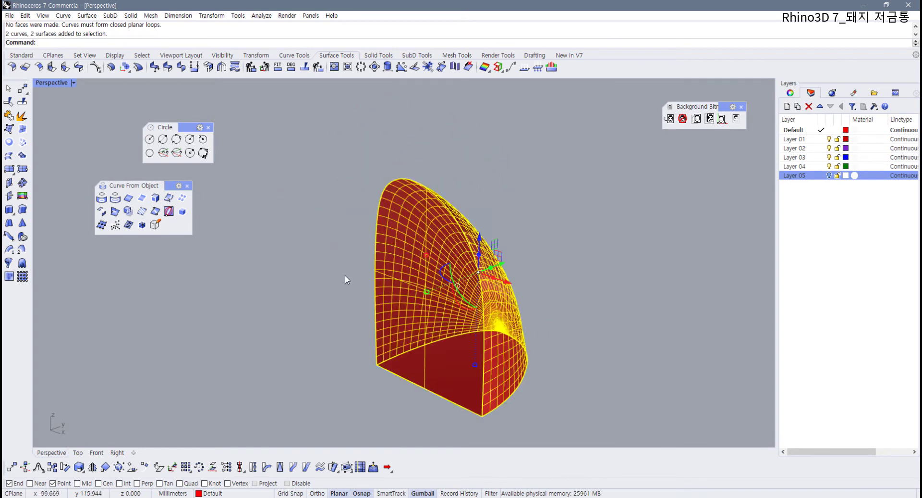
click(9, 115)
mouse_move(528, 219)
right_down()
mouse_move(459, 243)
mouse_move(518, 252)
right_up()
click(459, 244)
click(536, 244)
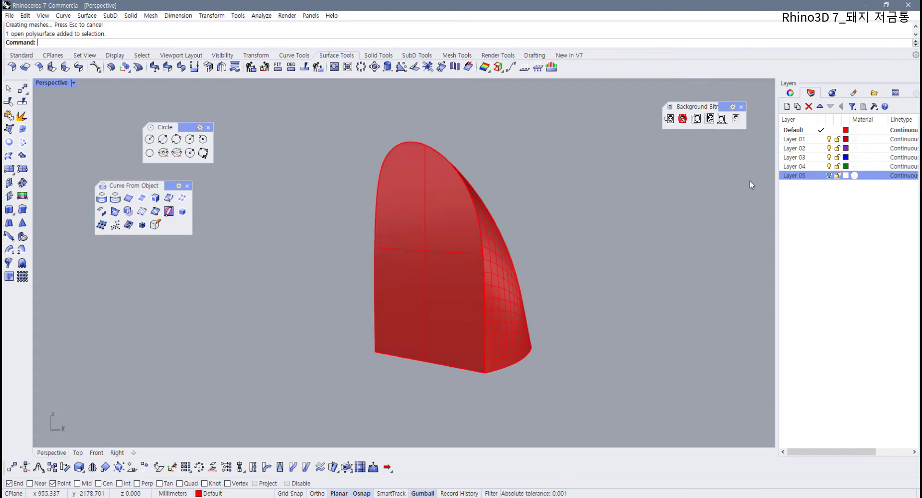
- Change the Default layer's color to black
click(846, 130)
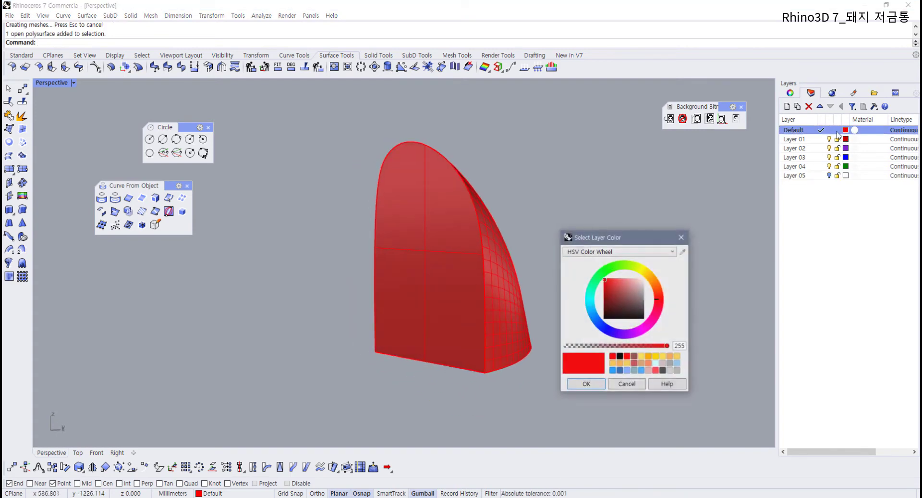
click(586, 384)
right_drag(509, 346, 415, 324)
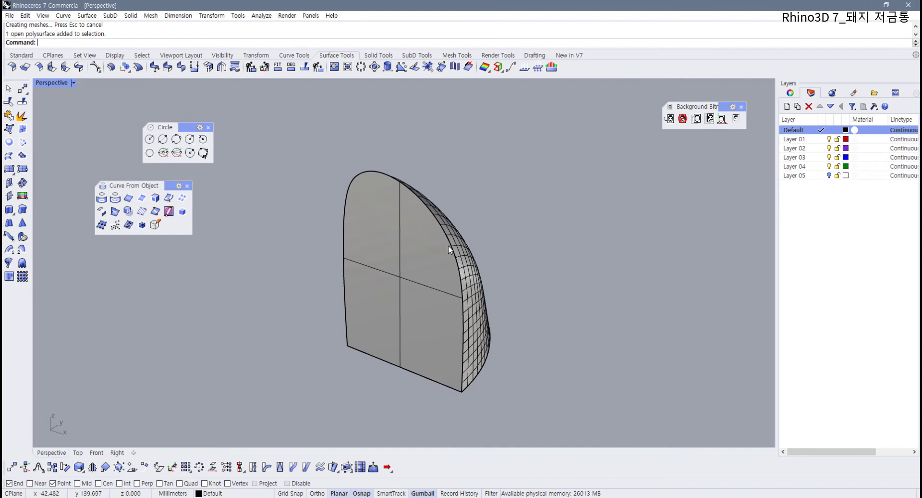
- Try a 2 mm edge fillet along the ear's arched front edge, and undo it
right_drag(449, 245, 324, 113)
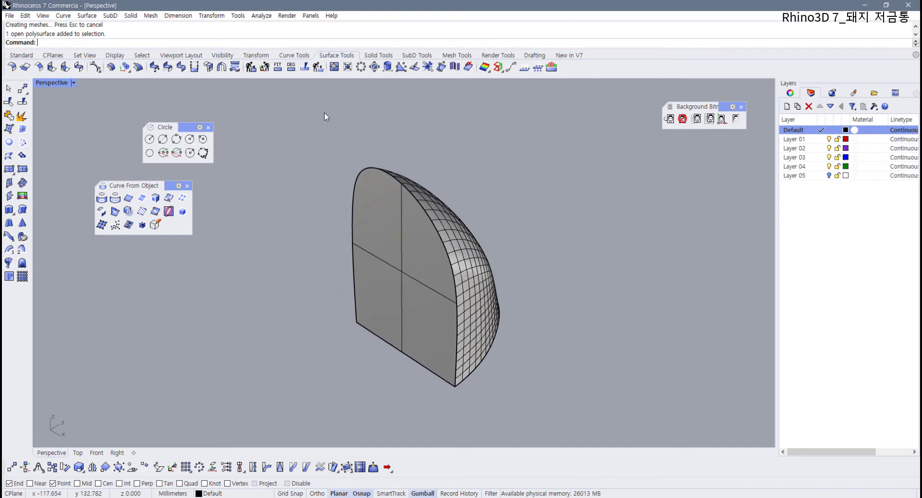
click(379, 56)
click(181, 67)
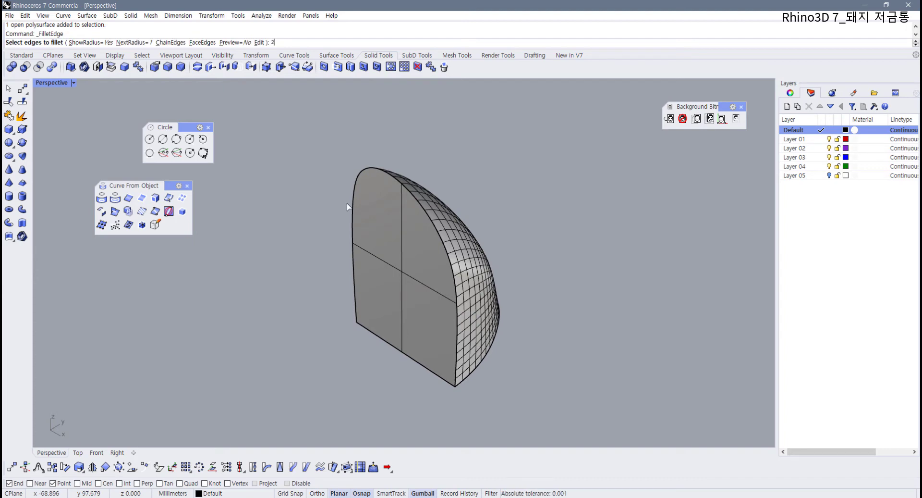
text(2)
key(Return)
click(416, 197)
key(Return)
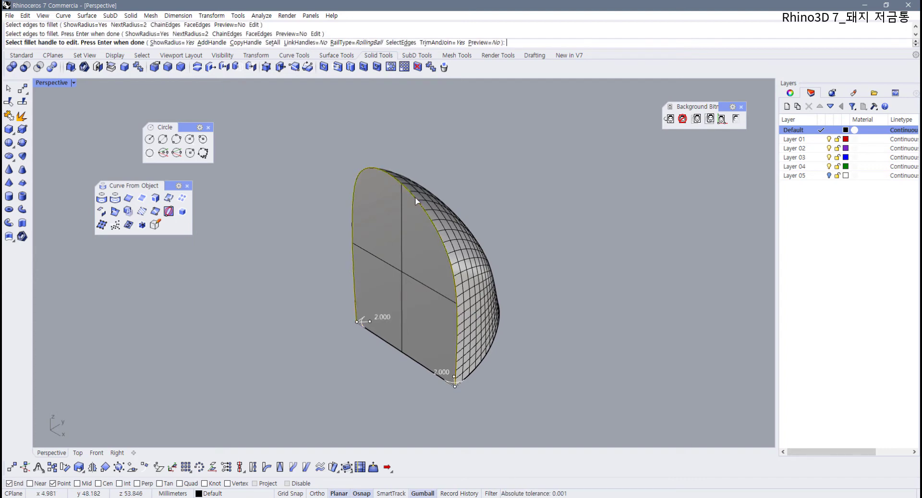
key(Return)
right_drag(620, 255, 476, 193)
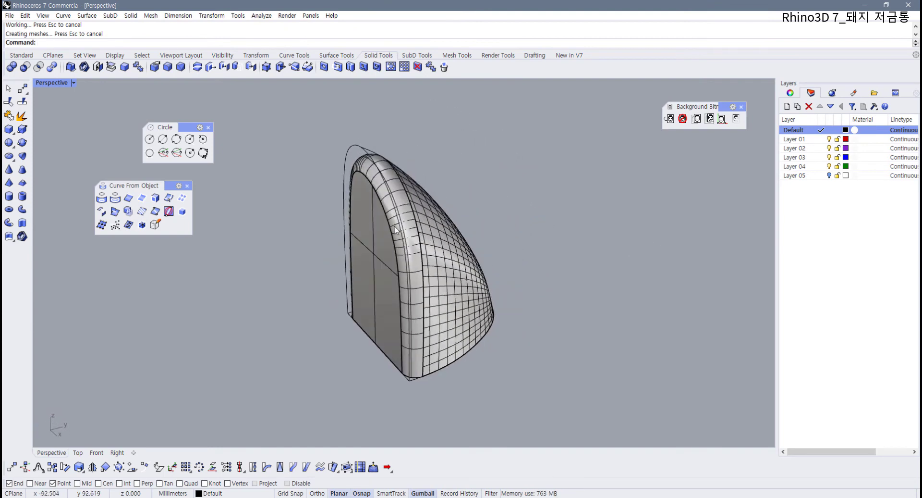
key(ctrl+z)
- Fillet the ear's arched front edge with a 1.5 mm radius
right_click(475, 190)
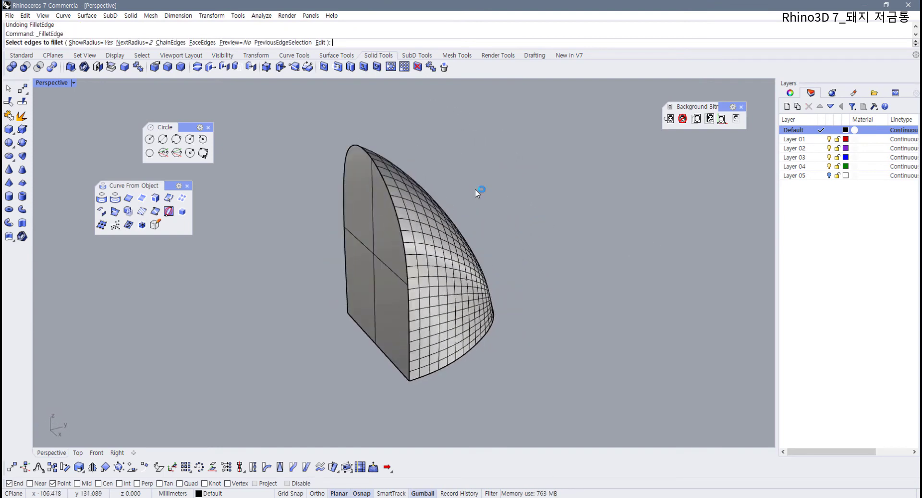
text(1.5)
key(Return)
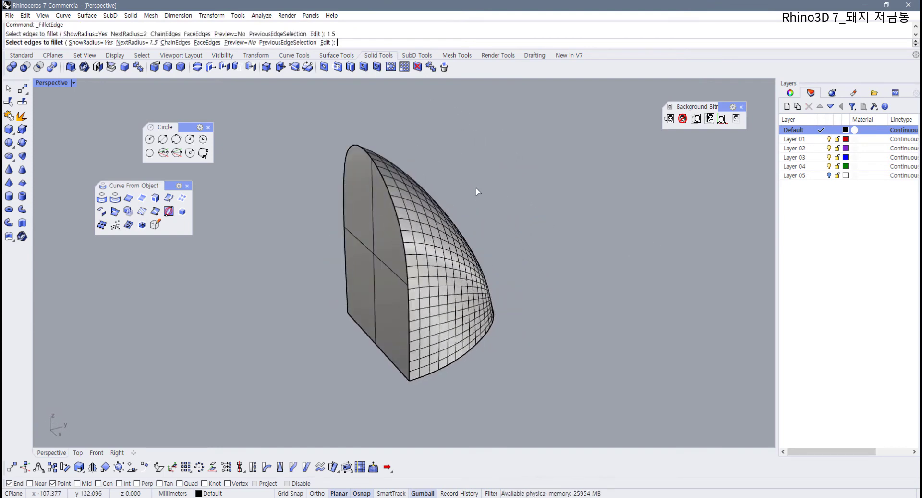
click(383, 189)
key(Return)
key(Return)
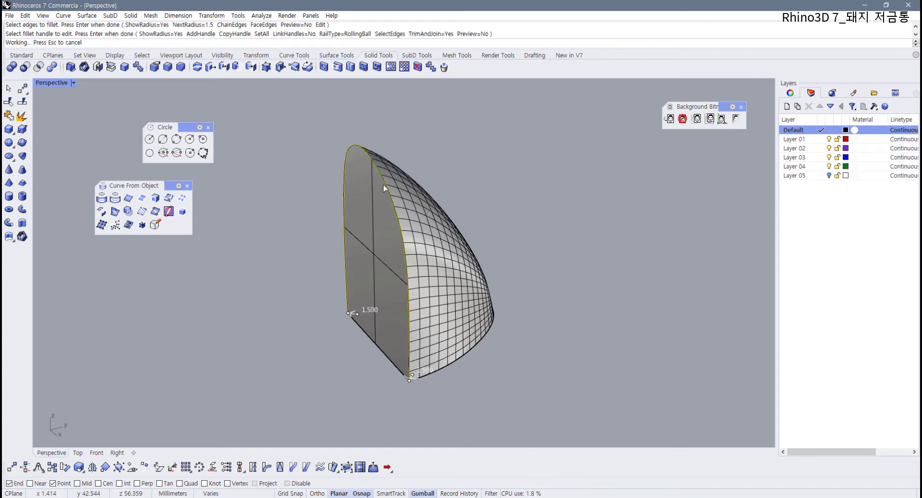
- Flip the surface direction of the filleted ear polysurface
mouse_move(373, 288)
right_down()
mouse_move(370, 160)
mouse_move(369, 198)
mouse_move(394, 201)
mouse_move(352, 190)
mouse_move(378, 185)
mouse_move(401, 325)
mouse_move(363, 288)
mouse_move(369, 284)
right_up()
click(398, 307)
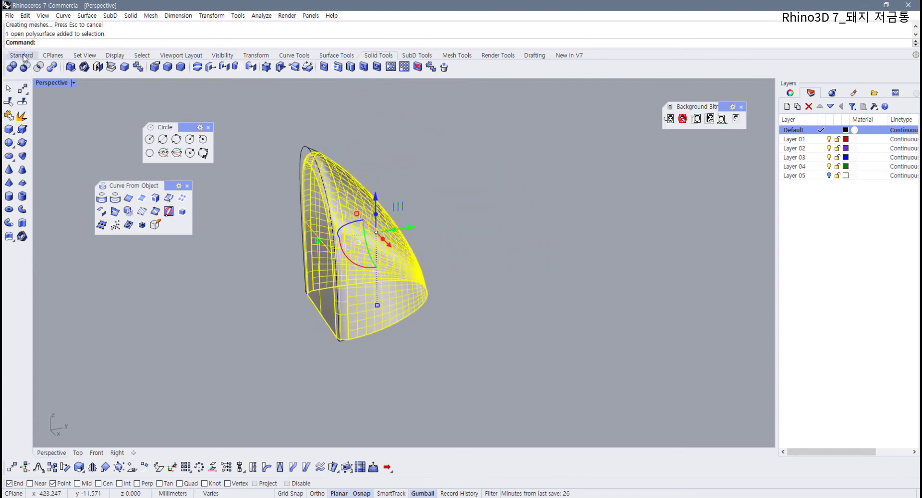
click(21, 56)
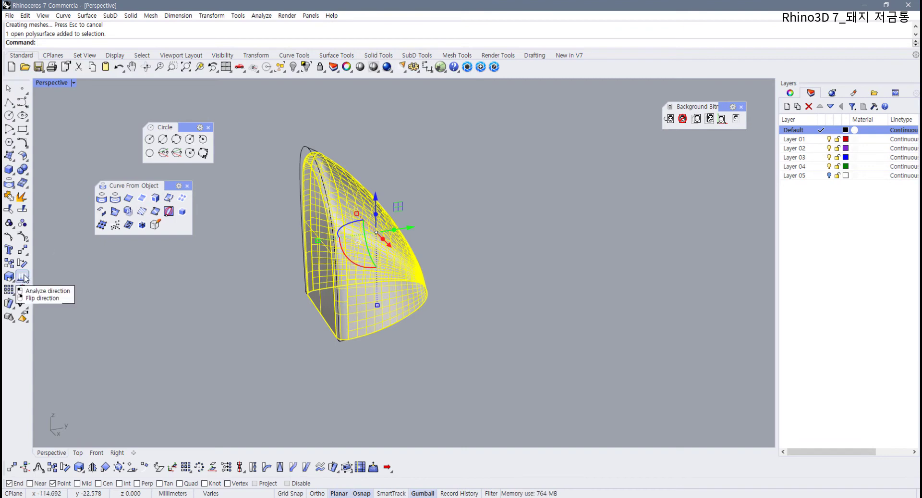
right_click(24, 278)
click(154, 301)
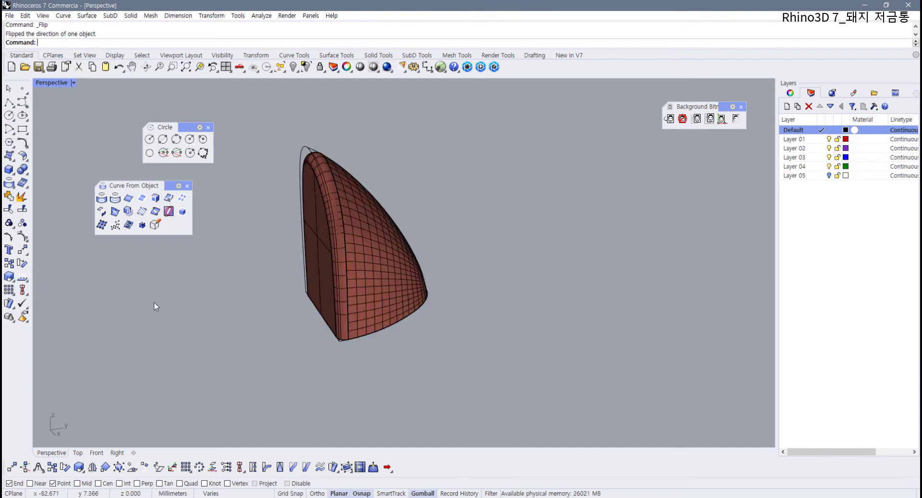
- Flip the ear polysurface's direction once more so its outer faces point outward
right_drag(154, 302, 321, 305)
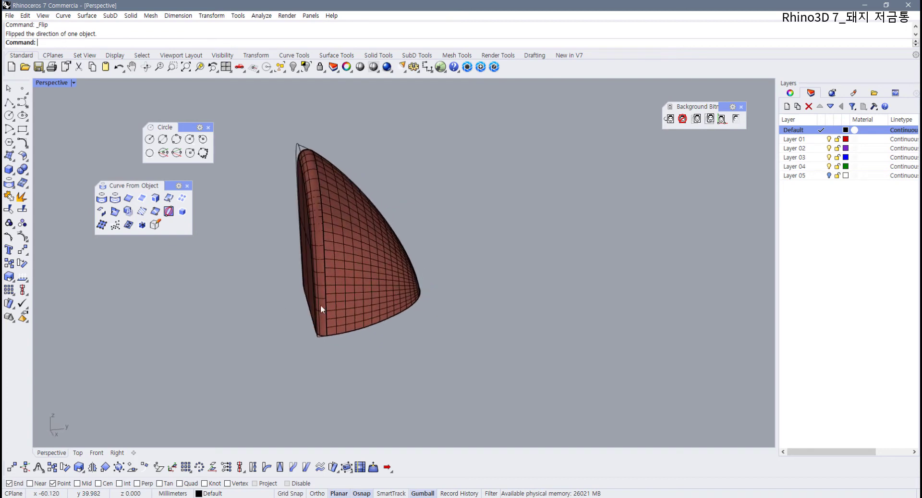
click(333, 303)
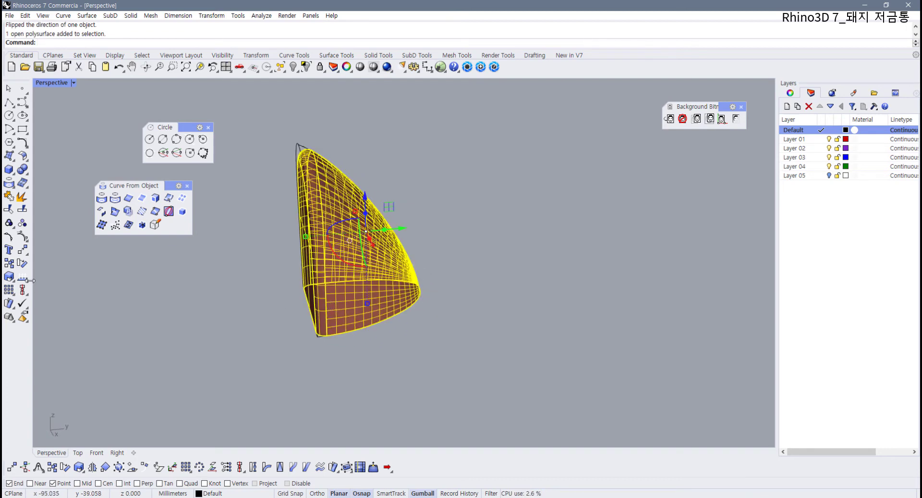
right_click(14, 277)
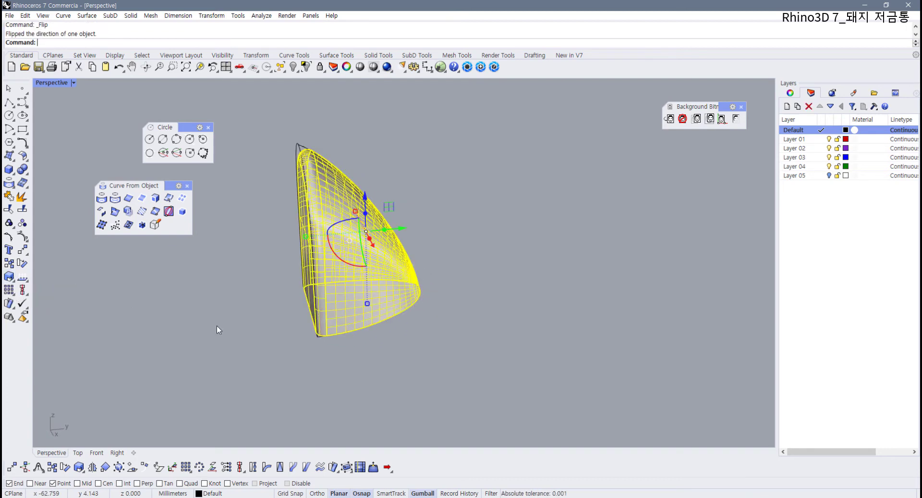
click(218, 327)
right_drag(392, 300, 428, 318)
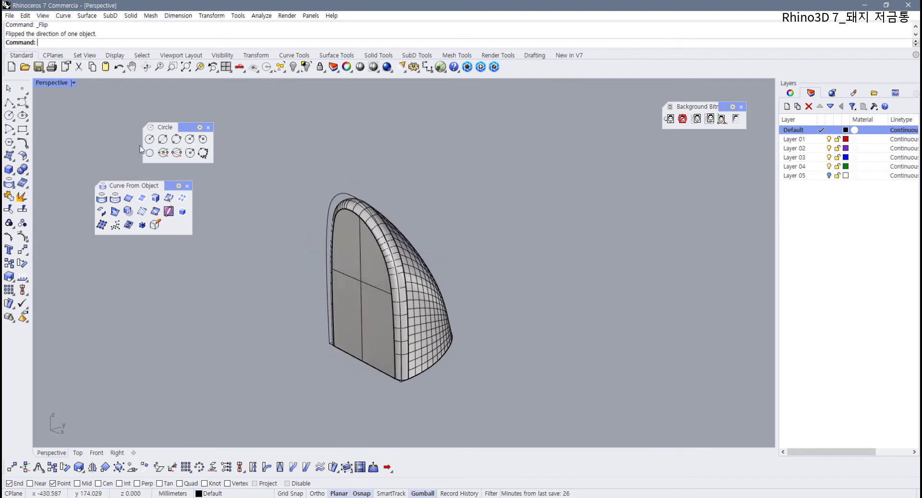
- Show the hidden piggy bank body around the ear
right_click(293, 67)
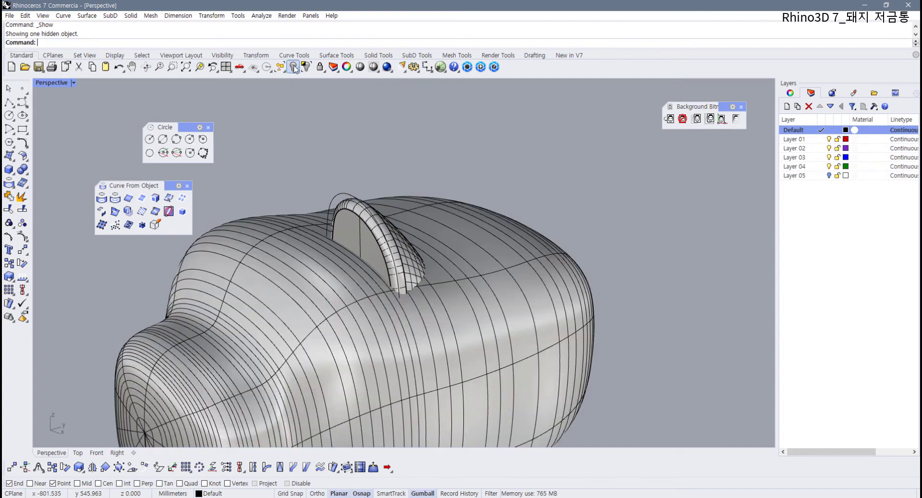
scroll(356, 235, down, 4)
right_drag(356, 235, 392, 298)
- Rotate the ear slightly counterclockwise in the Top view so its flat front angles away from the body's centre line
click(454, 222)
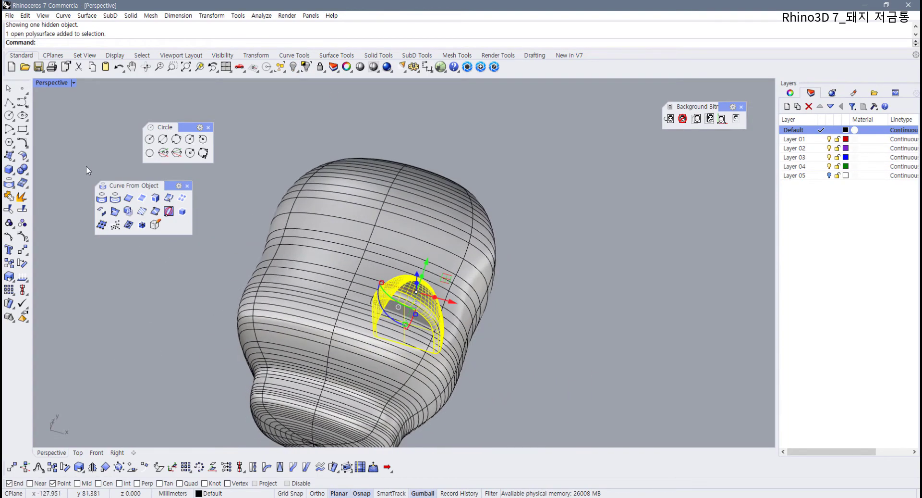
double_click(55, 83)
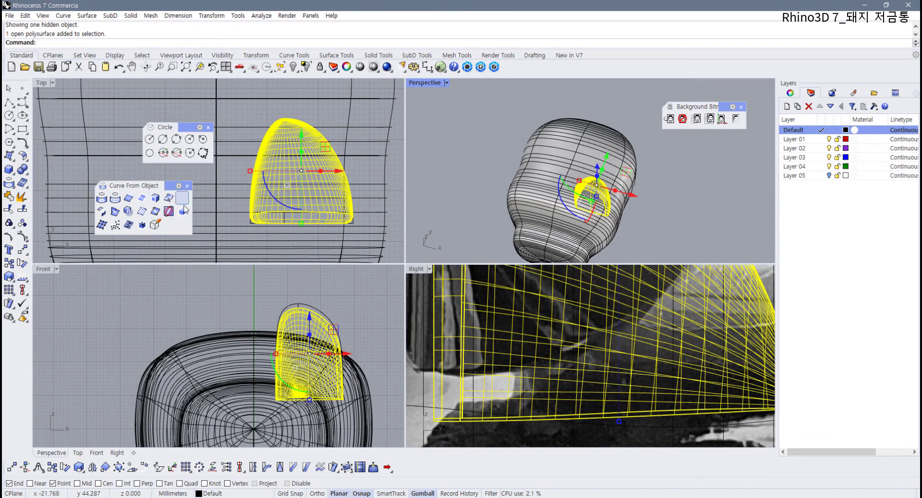
right_drag(290, 210, 279, 198)
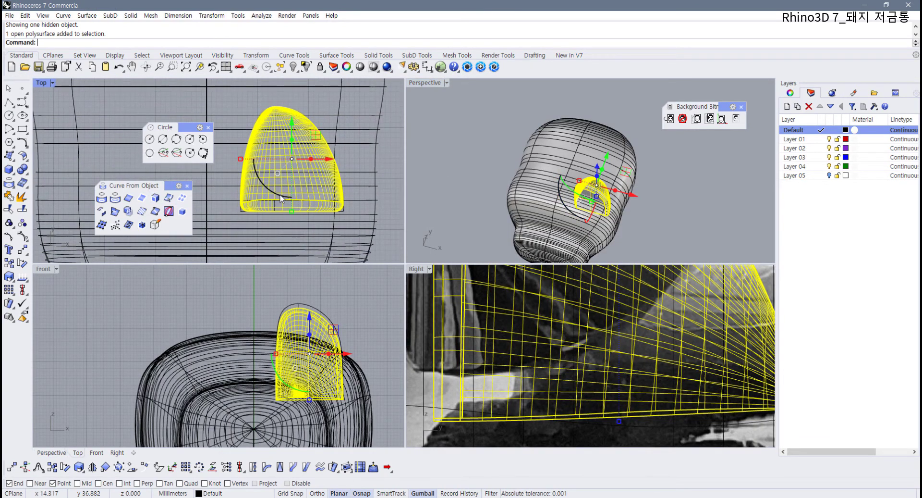
drag(280, 198, 284, 202)
click(468, 192)
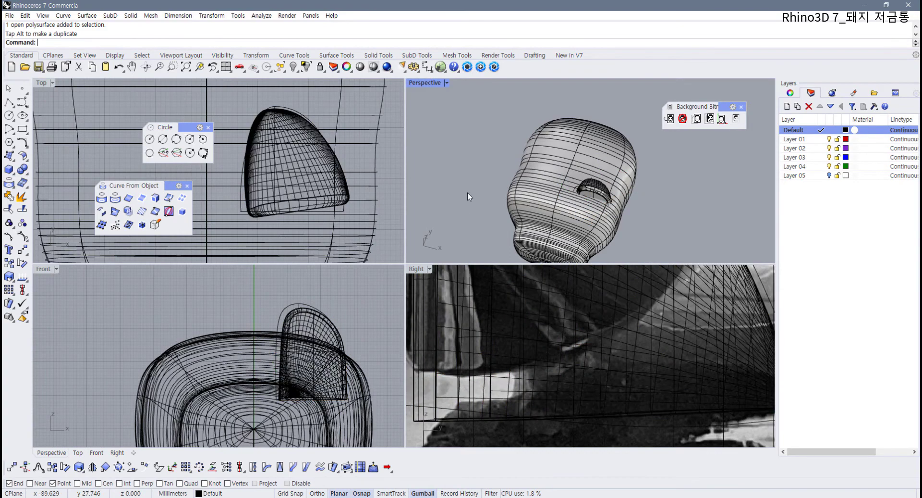
- Mirror the rotated ear across the body's vertical centre line in the Top view, keeping the original
scroll(537, 194, down, 3)
right_drag(537, 194, 562, 185)
scroll(553, 185, up, 6)
scroll(572, 172, up, 5)
click(571, 169)
scroll(288, 192, down, 4)
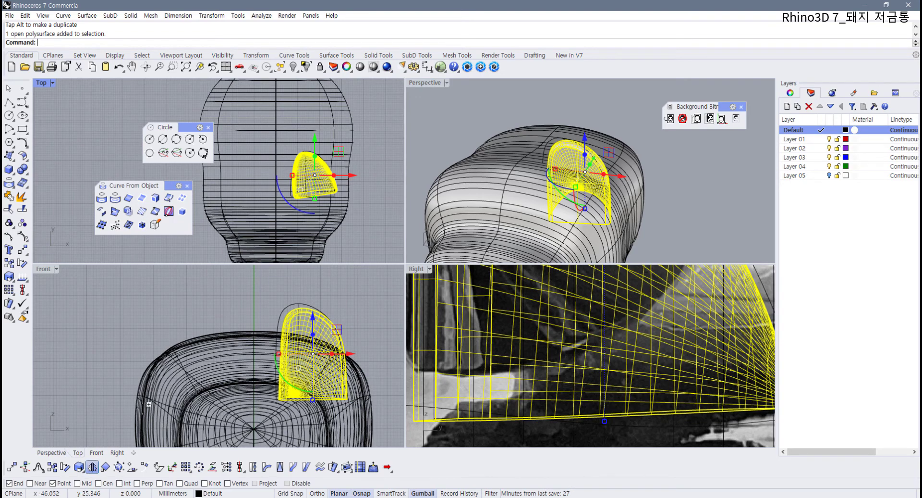
click(93, 466)
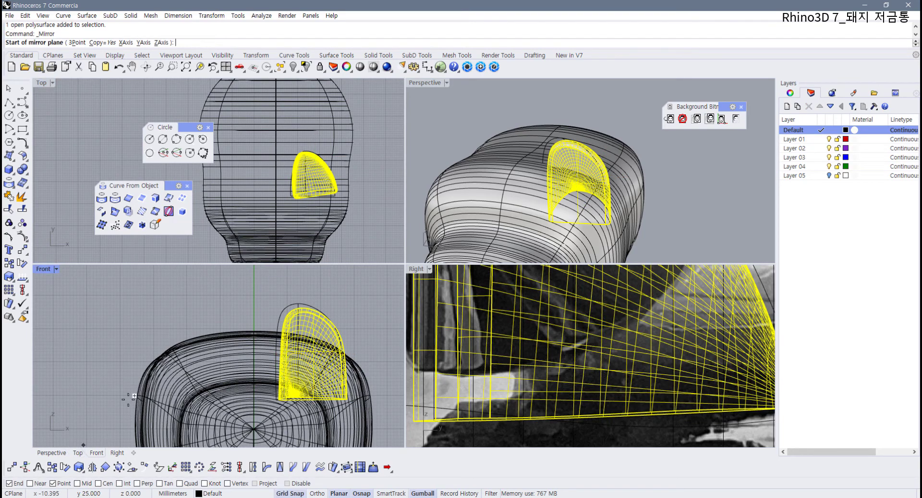
scroll(278, 224, up, 5)
click(288, 154)
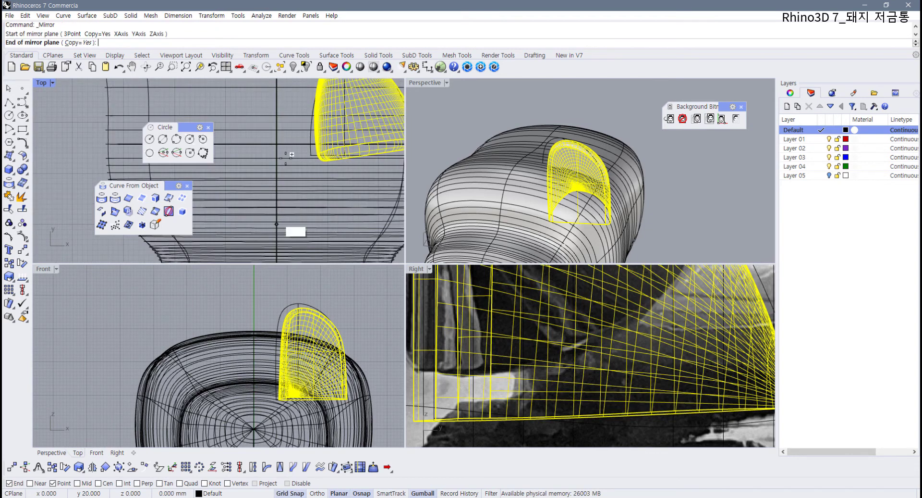
click(278, 110)
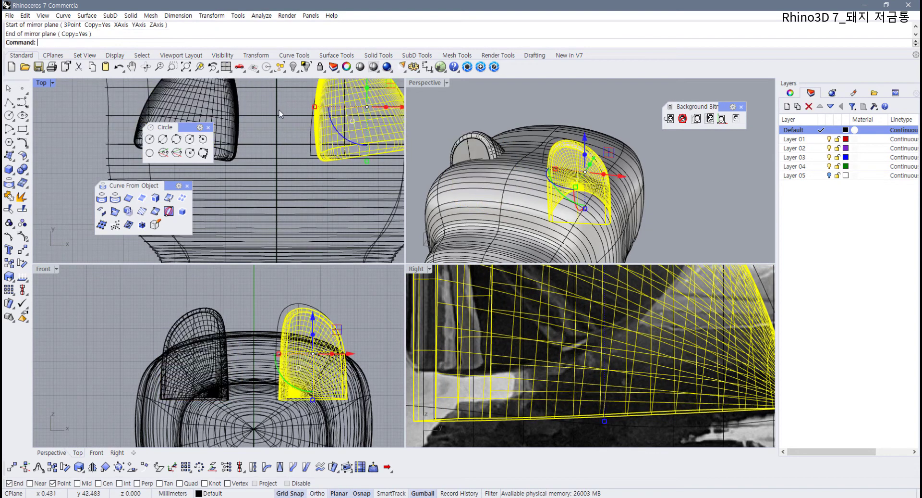
click(679, 234)
- Examine both ears on the body from the front and from the side in an enlarged Perspective view
scroll(508, 231, down, 5)
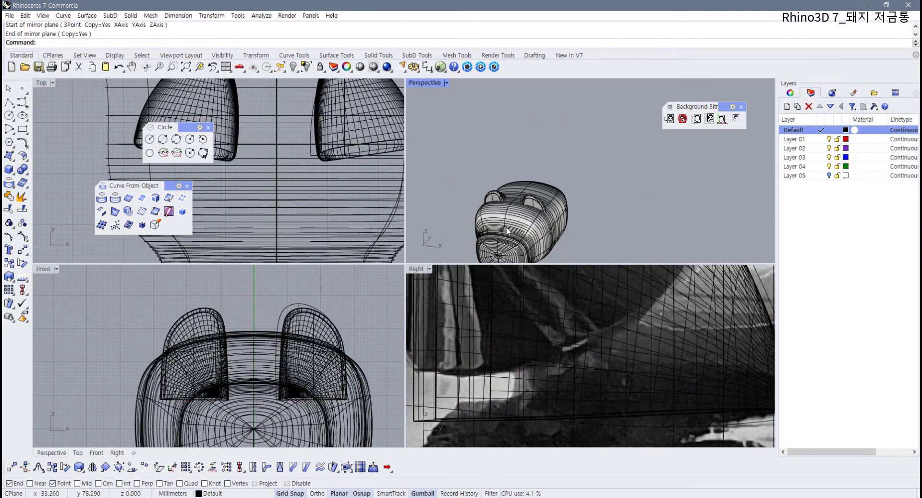
double_click(425, 84)
scroll(430, 178, down, 7)
scroll(396, 191, up, 6)
right_drag(430, 178, 307, 193)
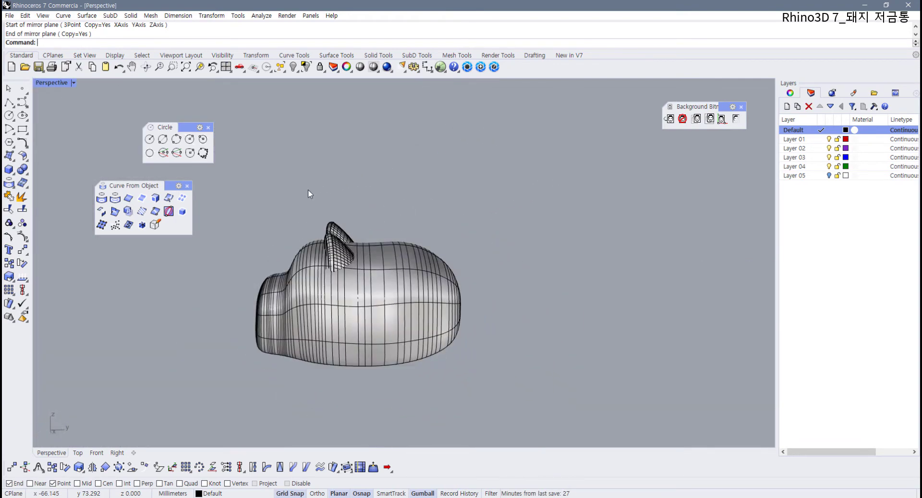
scroll(343, 270, up, 4)
scroll(363, 290, up, 4)
scroll(363, 290, down, 4)
right_drag(363, 290, 407, 154)
scroll(408, 291, down, 5)
scroll(374, 268, up, 5)
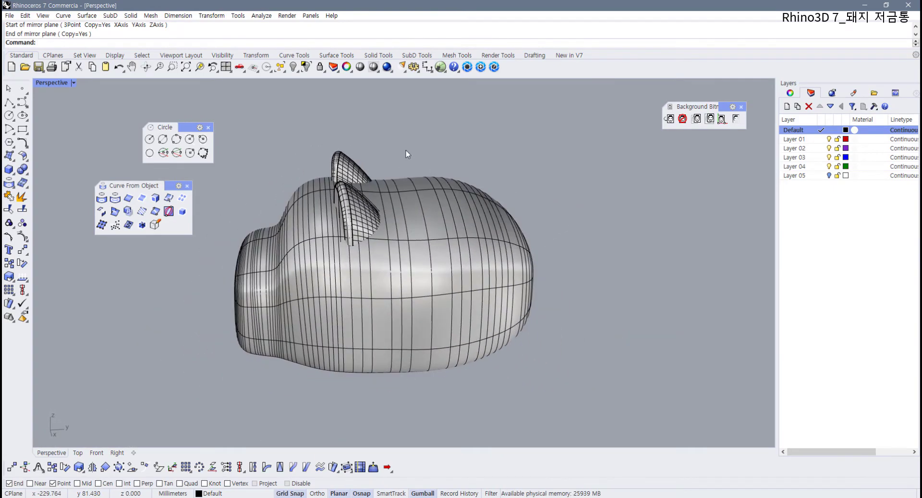
key(ctrl+a)
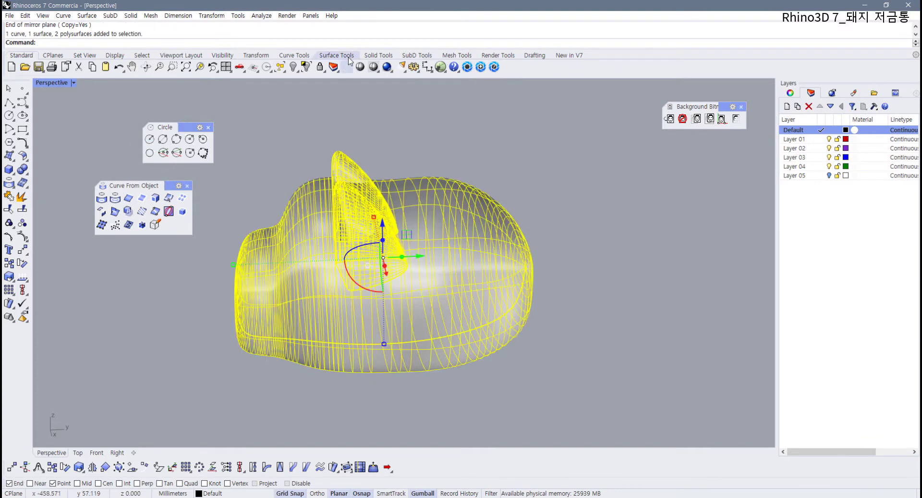
click(380, 56)
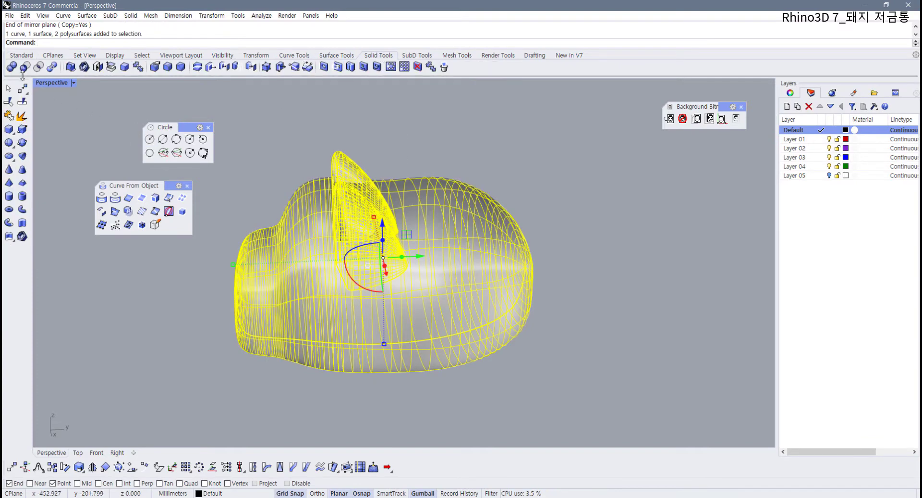
click(420, 161)
- Delete the body surface and turn on Layer 05 to show the body's construction curves
click(416, 283)
right_drag(381, 262, 300, 323)
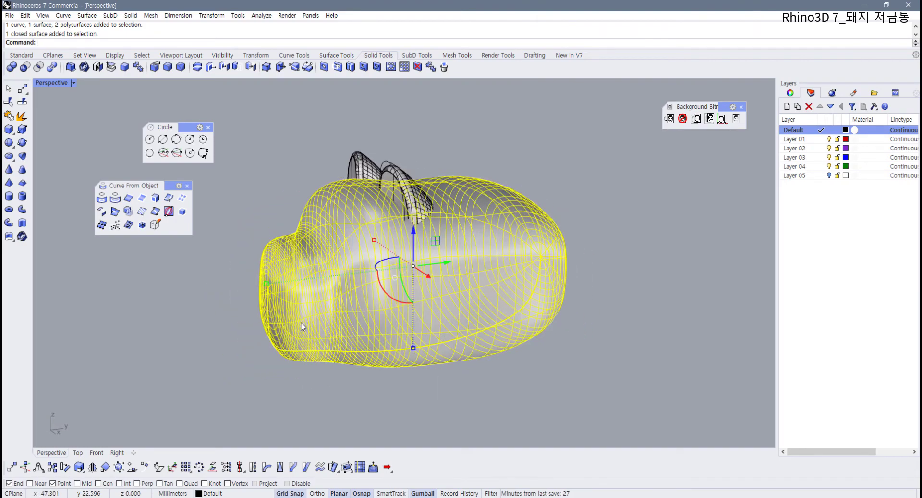
key(Delete)
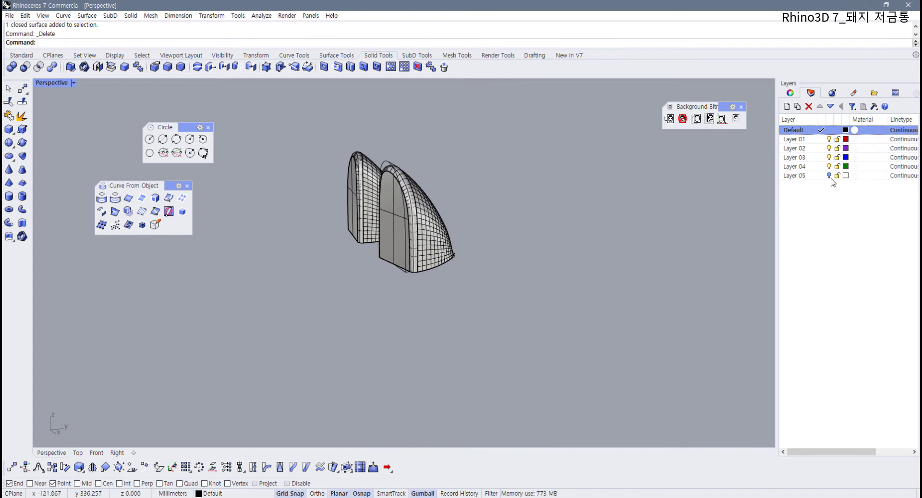
click(829, 175)
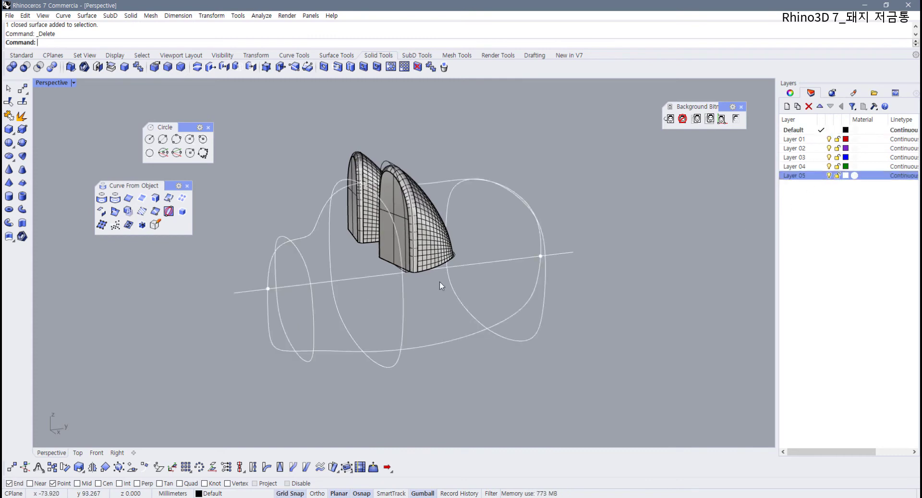
right_drag(439, 281, 422, 275)
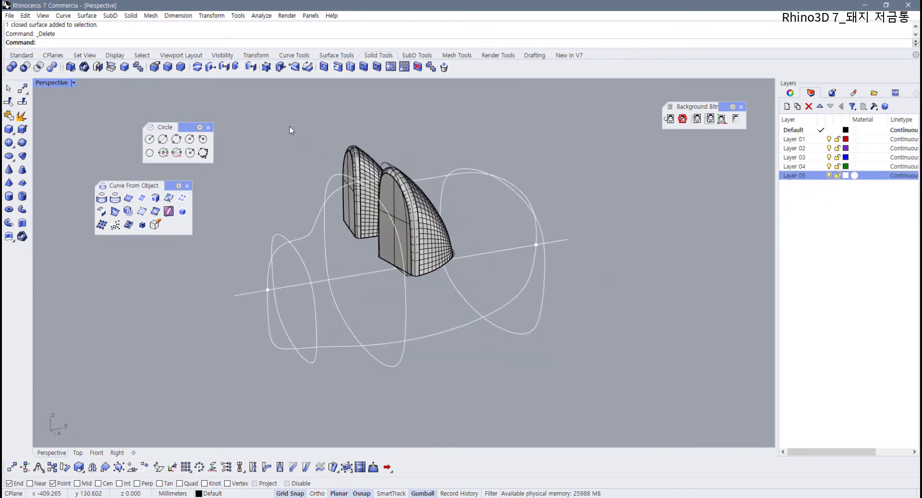
click(336, 56)
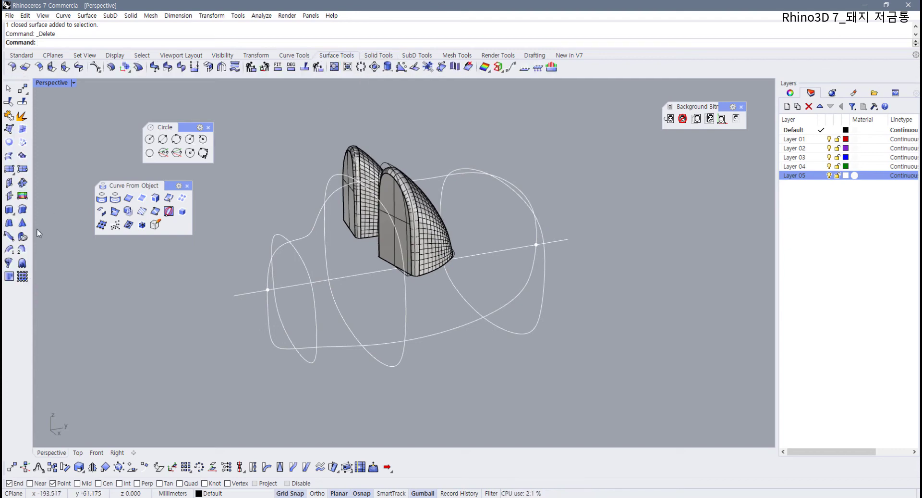
click(24, 250)
right_drag(359, 270, 283, 267)
click(269, 276)
click(269, 312)
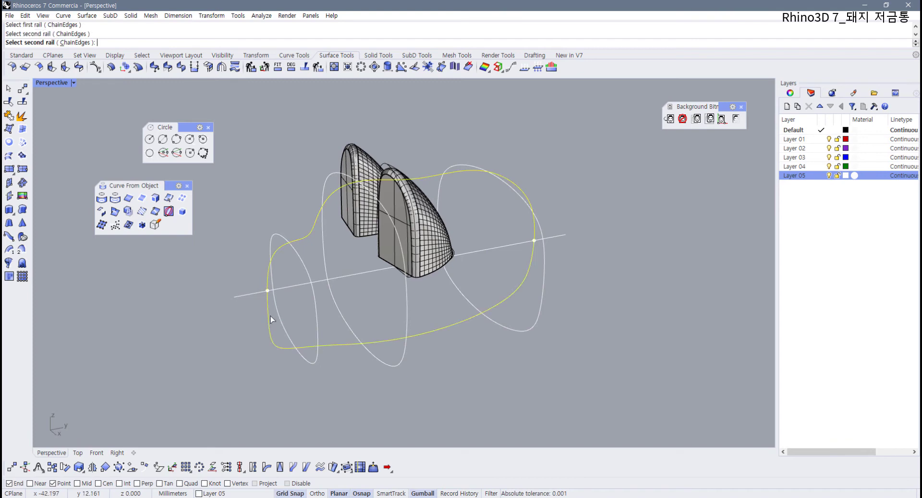
click(268, 291)
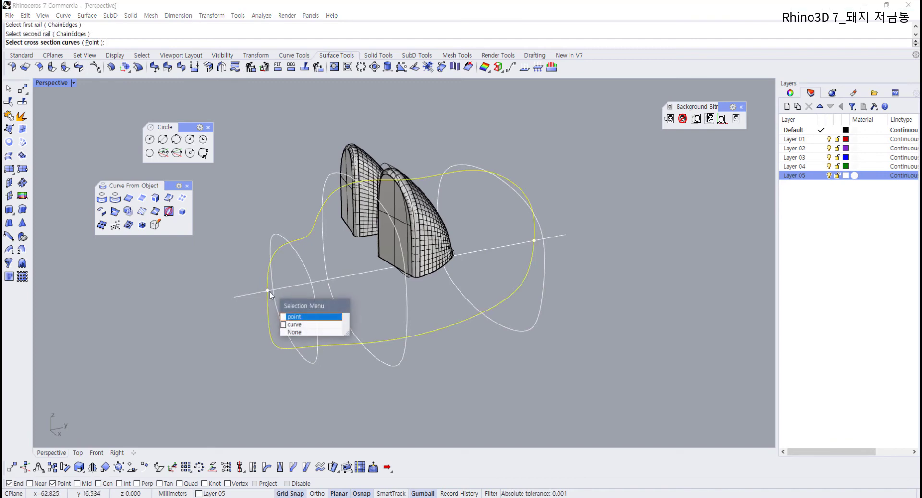
click(306, 314)
click(315, 302)
click(341, 318)
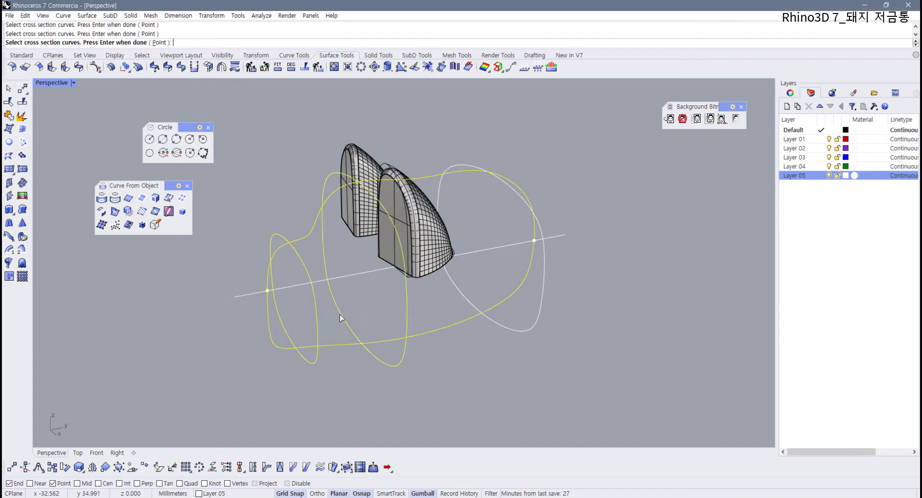
click(465, 296)
right_drag(465, 297, 591, 279)
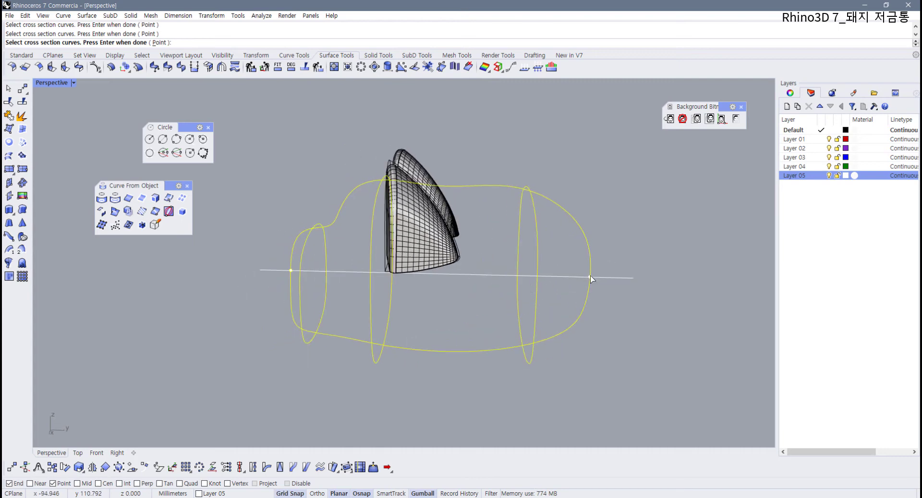
key(Return)
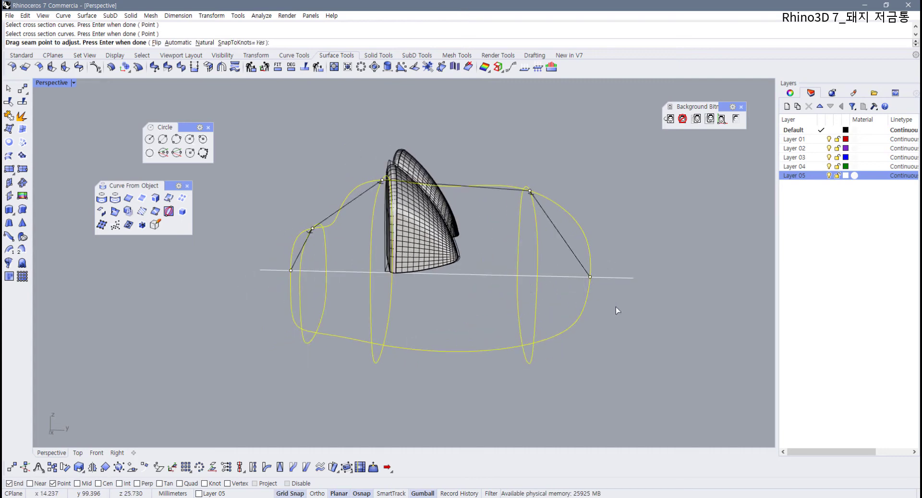
key(Return)
right_drag(538, 331, 364, 279)
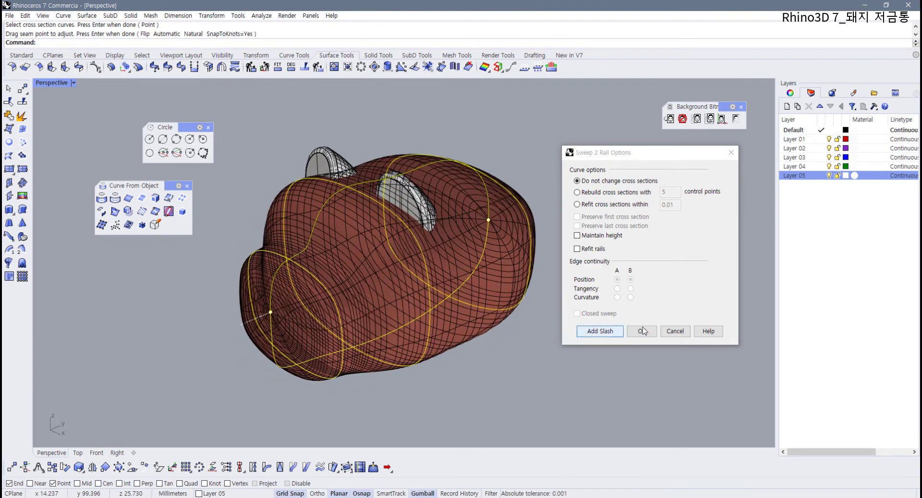
click(674, 331)
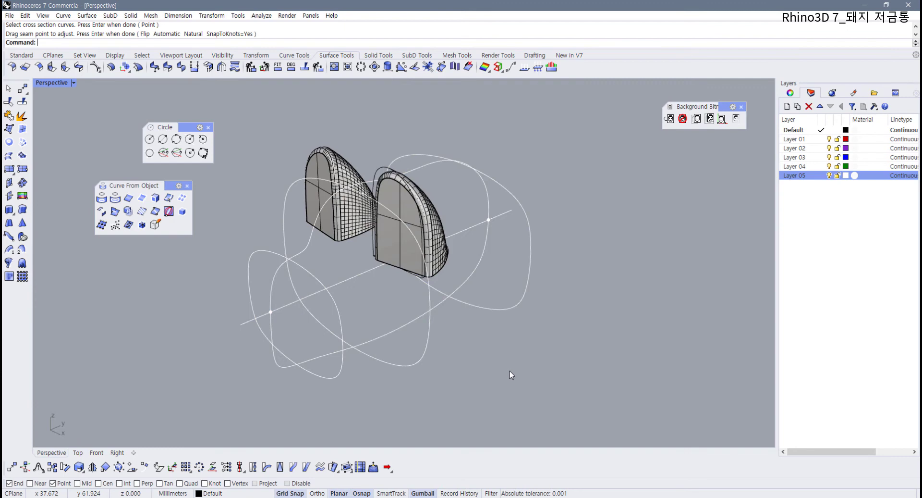
- Turn on history recording and build the body with Sweep 2 Rails from the upper and lower profile curves and the three closed cross sections
right_drag(510, 372, 472, 393)
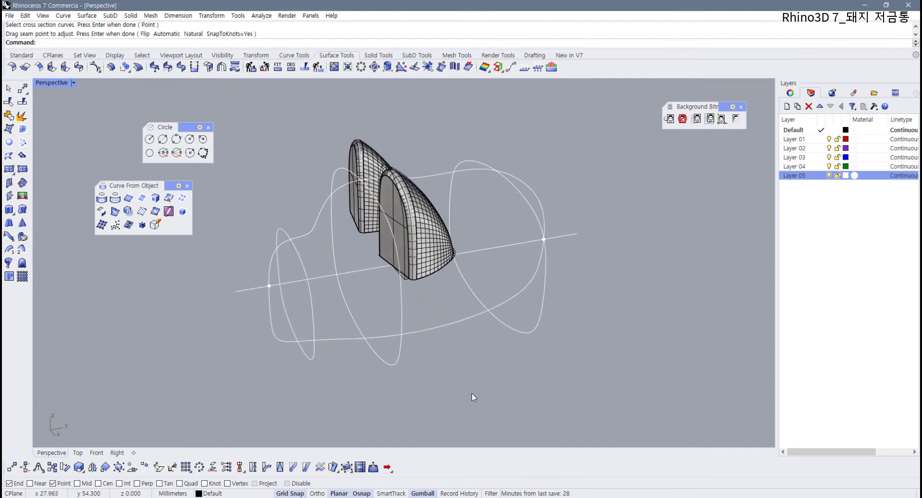
click(460, 493)
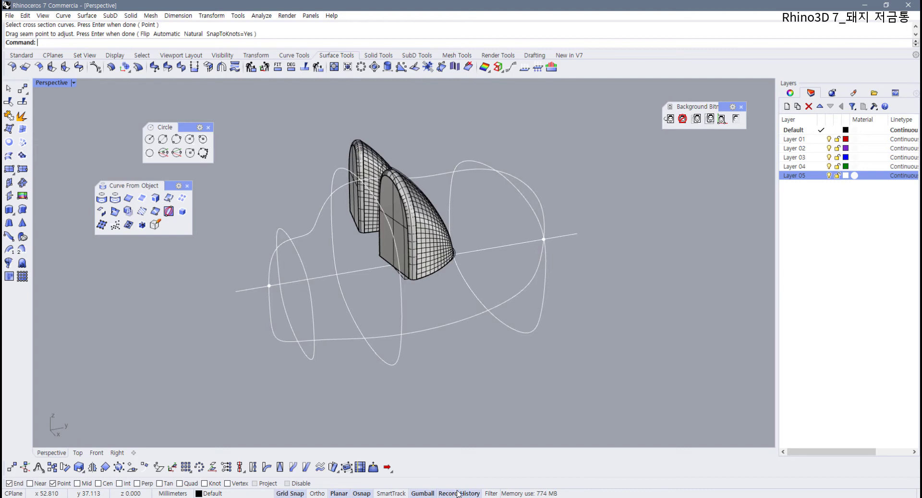
click(22, 251)
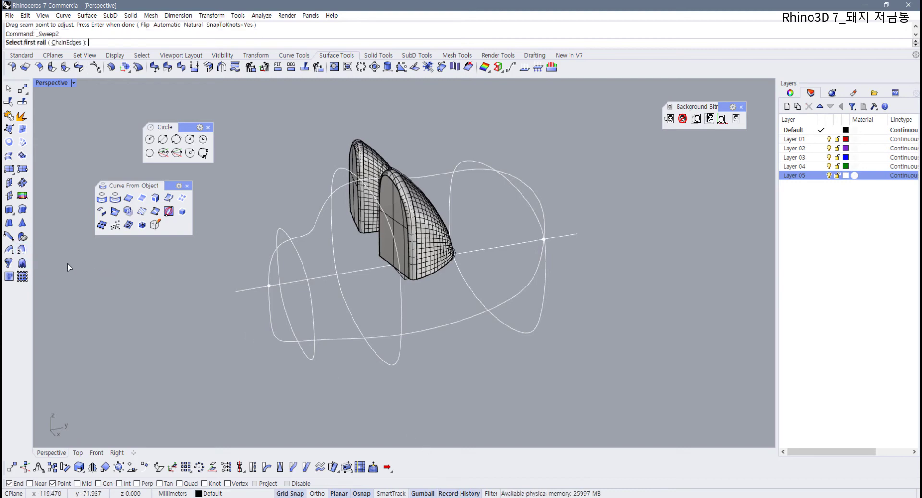
click(272, 272)
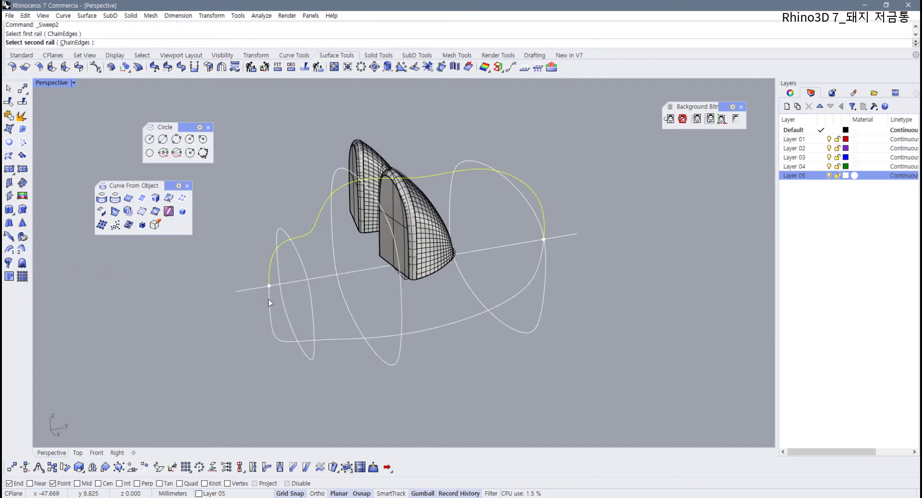
click(270, 302)
click(274, 295)
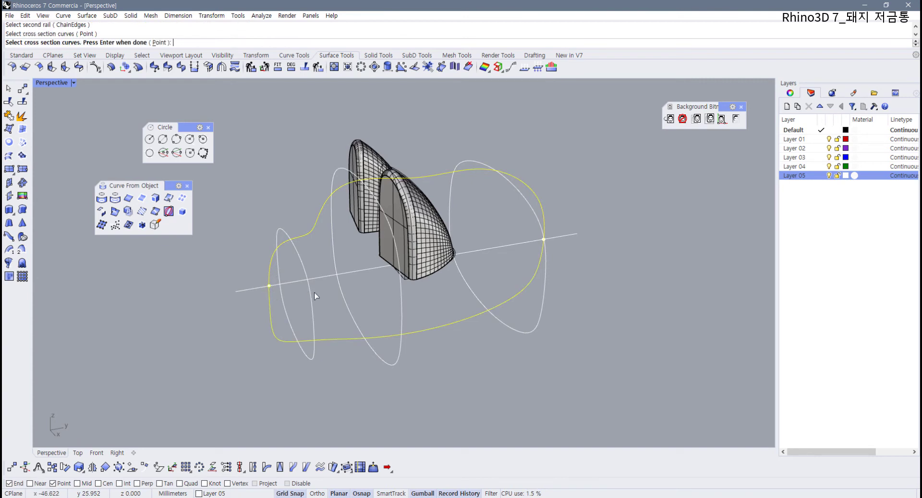
click(374, 315)
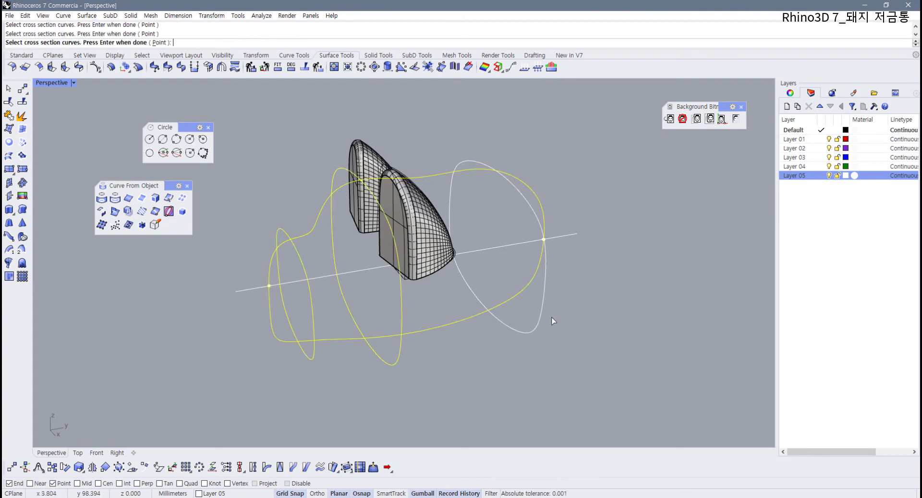
key(Return)
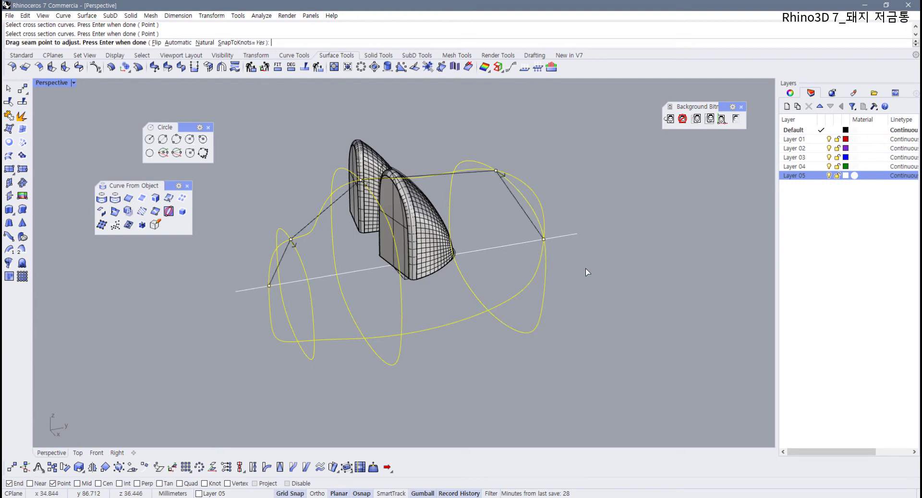
key(Return)
click(642, 331)
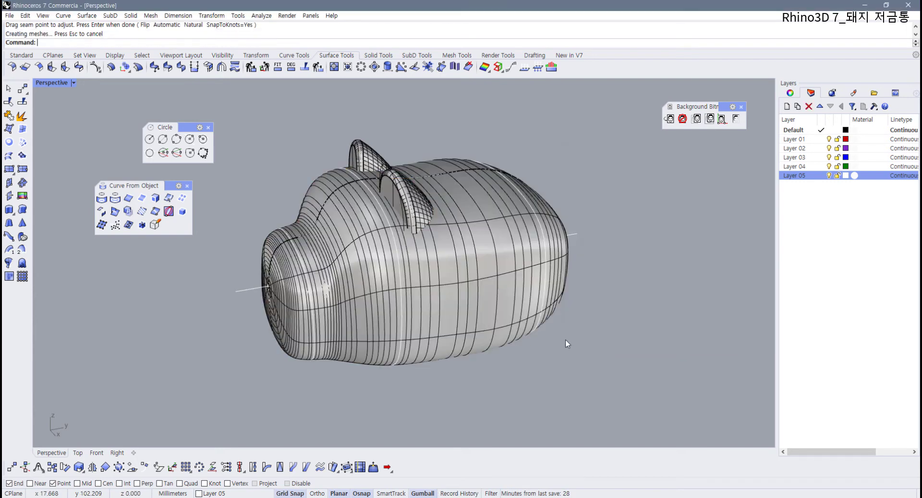
- Show the control points of the body's middle cross-section curve near the ears, facing the snout
right_drag(566, 338, 465, 259)
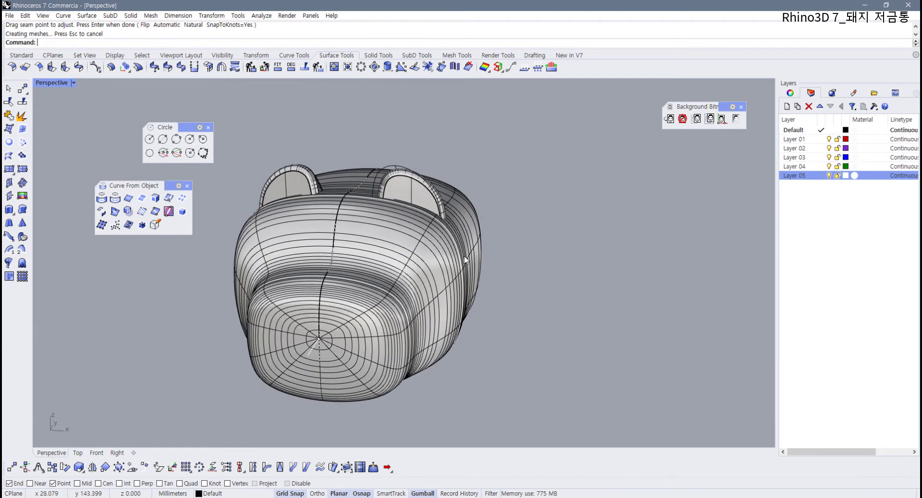
click(448, 234)
click(541, 256)
right_drag(541, 256, 231, 213)
scroll(418, 249, up, 4)
click(426, 234)
key(F10)
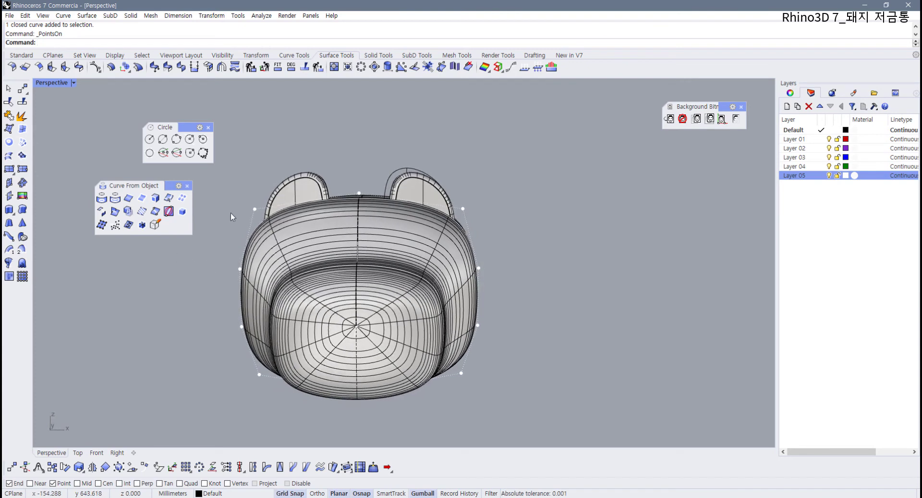
- Raise the cross section's upper side control points slightly, and scale them and the shoulder points above them inward across the body's width
drag(250, 213, 244, 272)
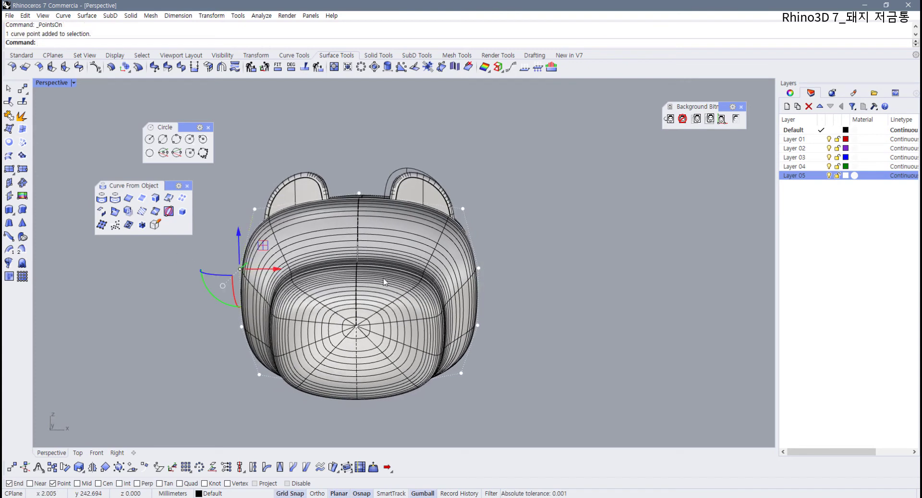
shift+click(479, 268)
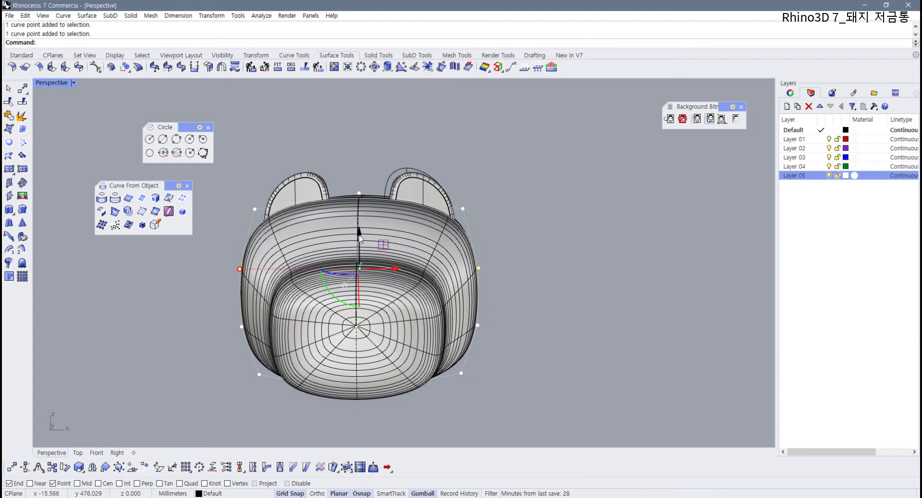
mouse_move(359, 235)
mouse_down()
mouse_move(362, 222)
mouse_move(362, 234)
mouse_up()
drag(241, 266, 245, 265)
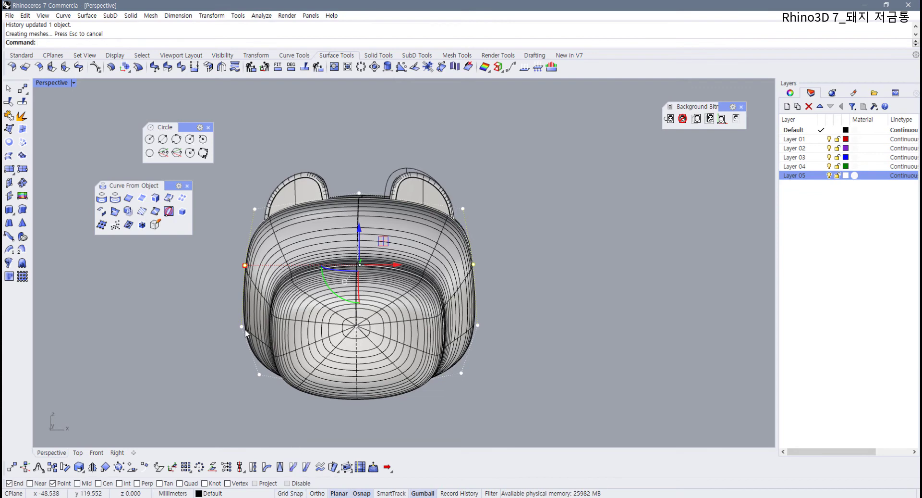
drag(245, 266, 245, 265)
drag(238, 197, 474, 232)
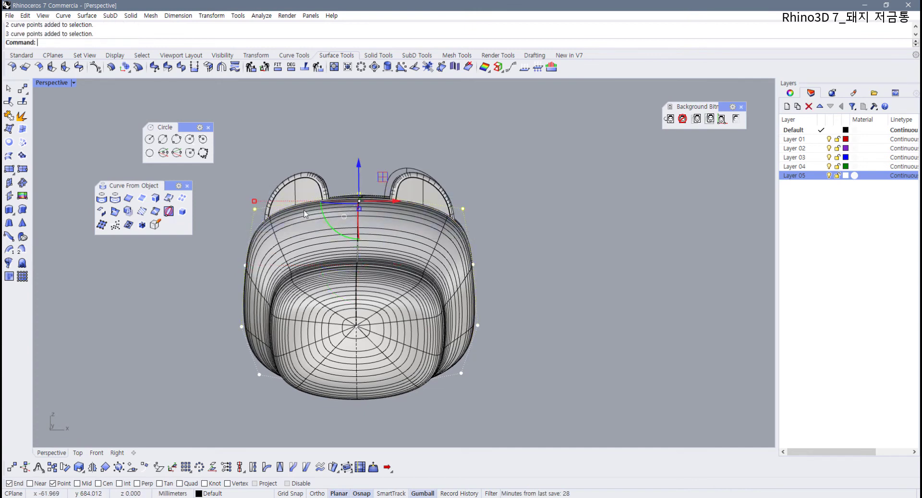
drag(255, 201, 263, 200)
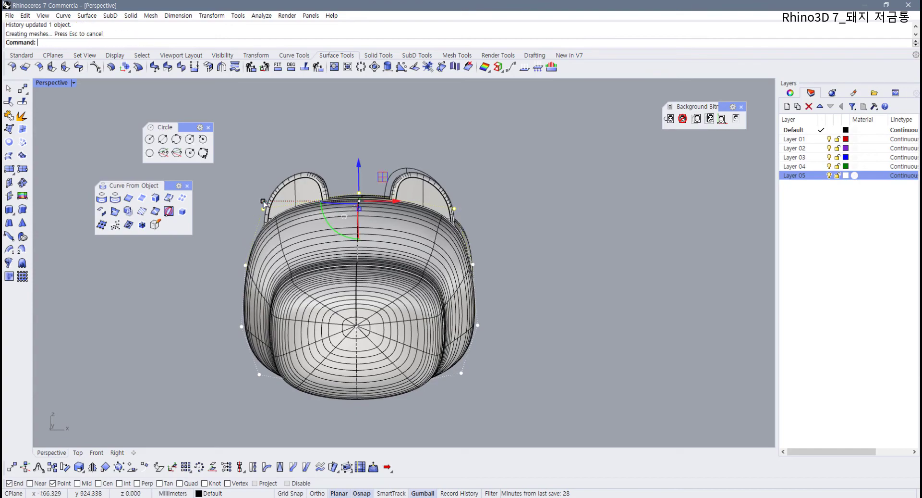
- Scale the rear closed cross-section curve slightly narrower across the body's width
right_drag(485, 249, 378, 313)
drag(451, 141, 497, 384)
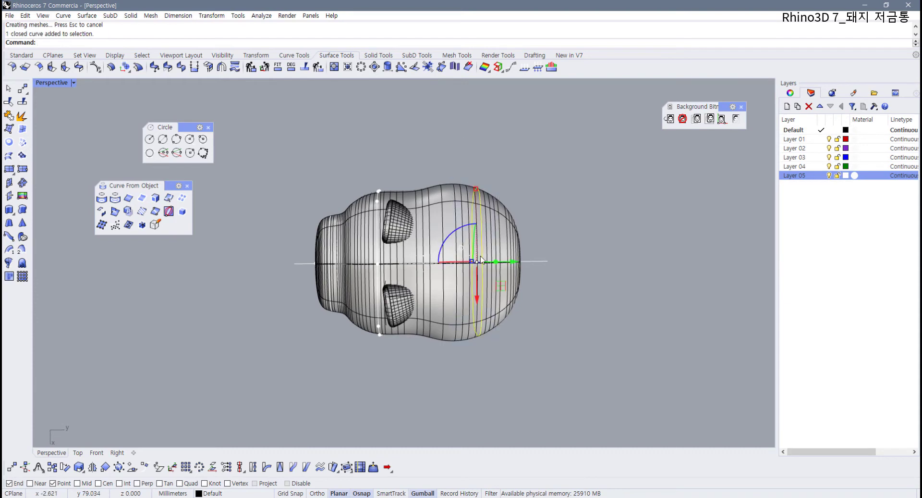
scroll(490, 288, up, 2)
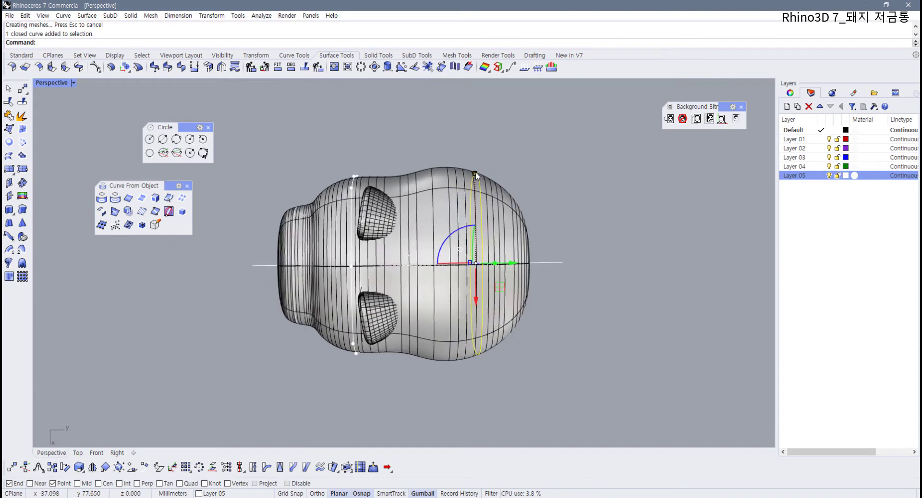
drag(476, 171, 475, 177)
key(Escape)
- Turn off the cross section's control points and hide Layer 05 with the body's construction curves
right_drag(514, 298, 528, 179)
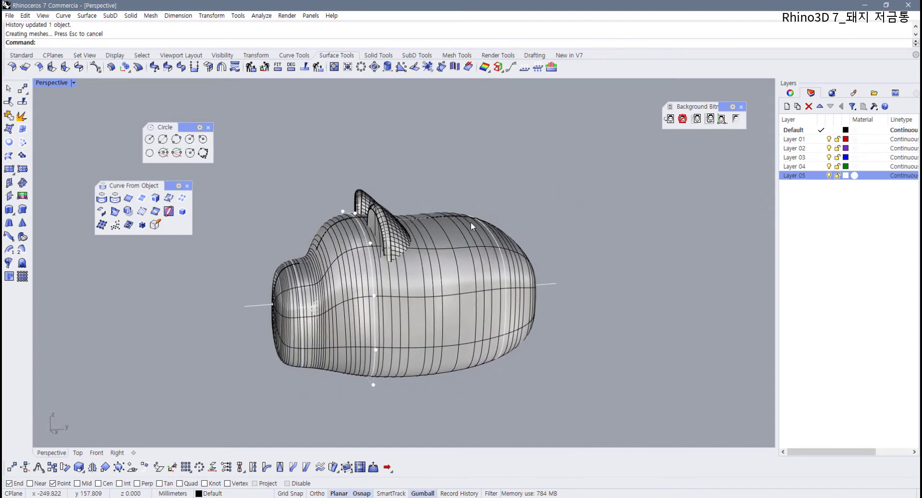
key(Escape)
right_drag(471, 221, 477, 264)
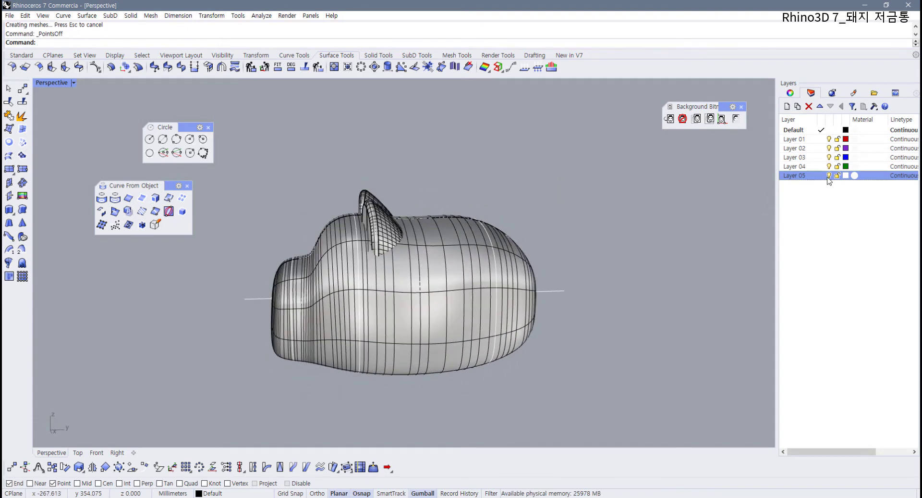
right_drag(679, 247, 407, 289)
scroll(384, 174, up, 4)
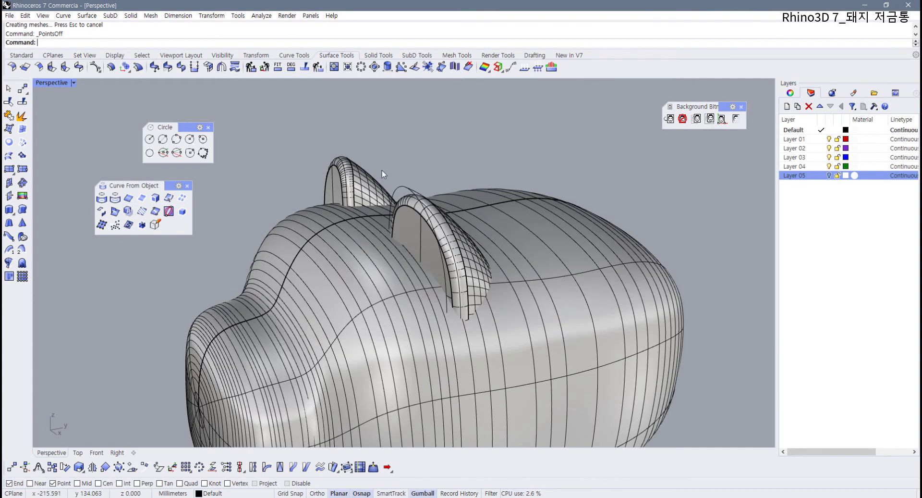
- Select all remaining visible curves around the ear and move them to the hidden Layer 05
drag(414, 201, 472, 390)
right_drag(481, 335, 496, 294)
scroll(495, 298, down, 4)
click(666, 290)
shift+right_drag(593, 310, 527, 271)
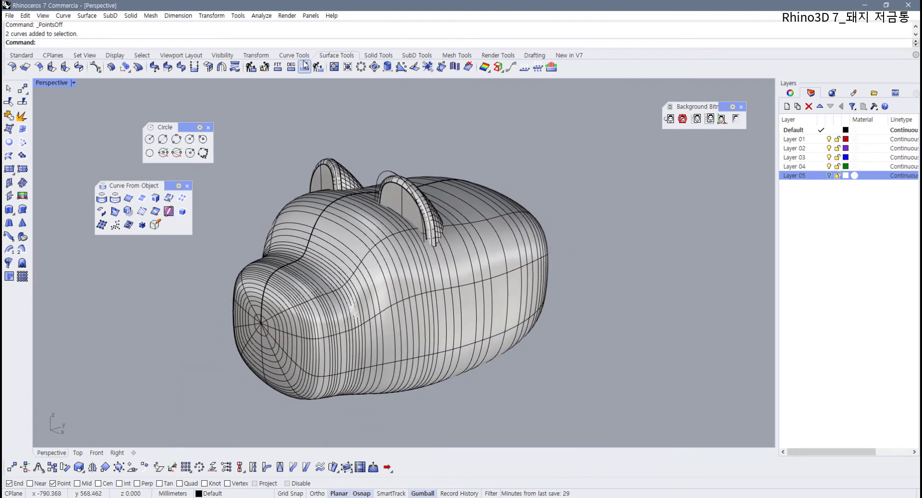
click(141, 57)
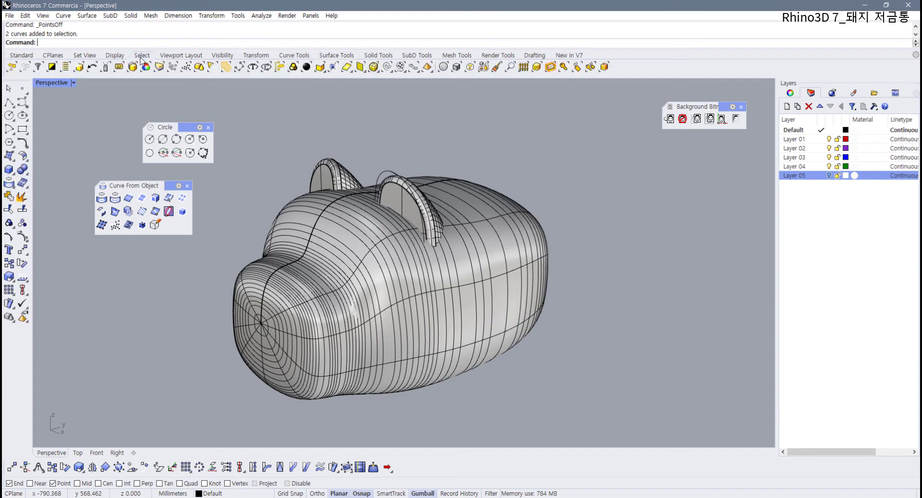
click(388, 68)
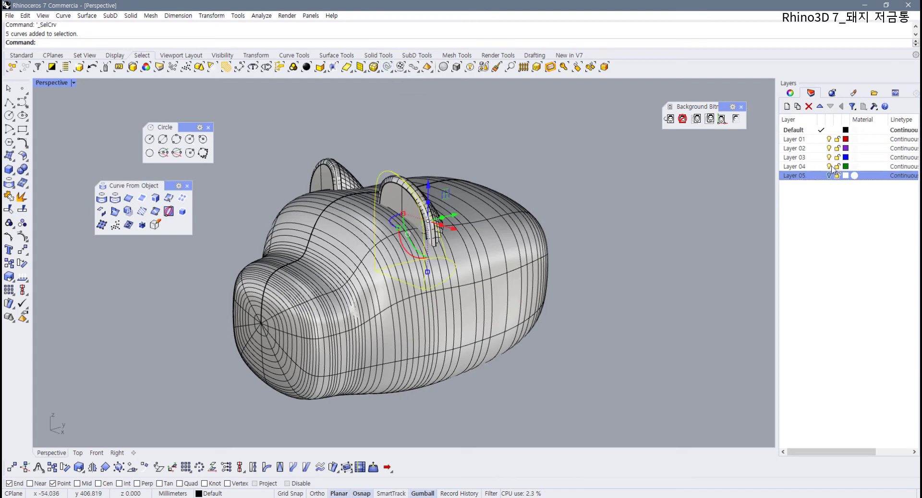
right_click(815, 178)
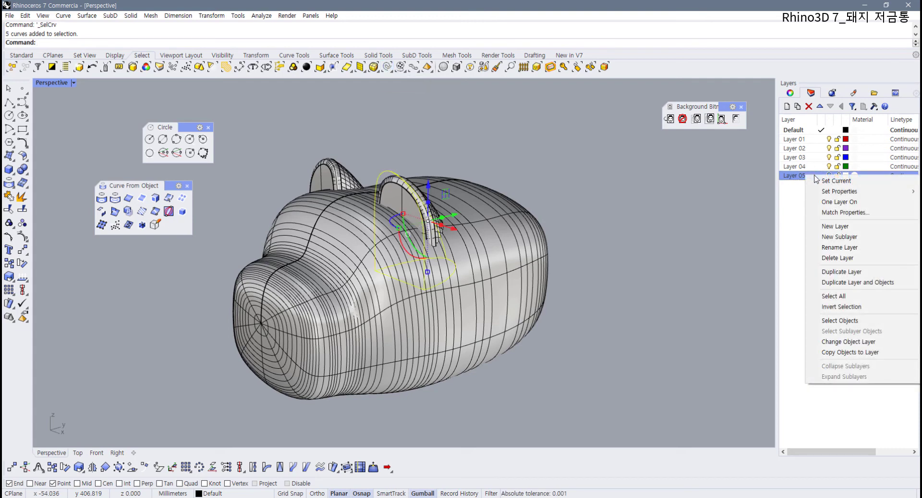
click(868, 342)
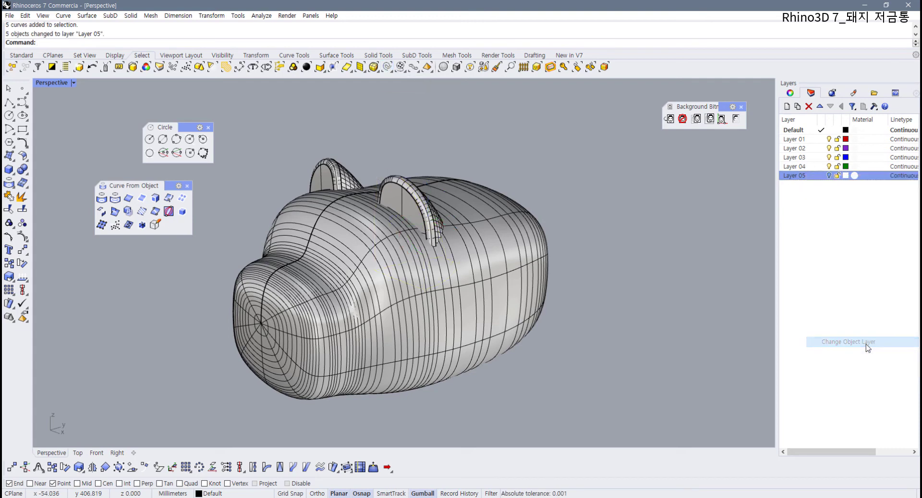
- Move the body's surface seam to the centre line of its underside using the intersection snap, accepting the loss of history
right_drag(681, 373, 379, 288)
click(367, 292)
click(655, 306)
shift+right_drag(346, 230, 317, 213)
click(317, 213)
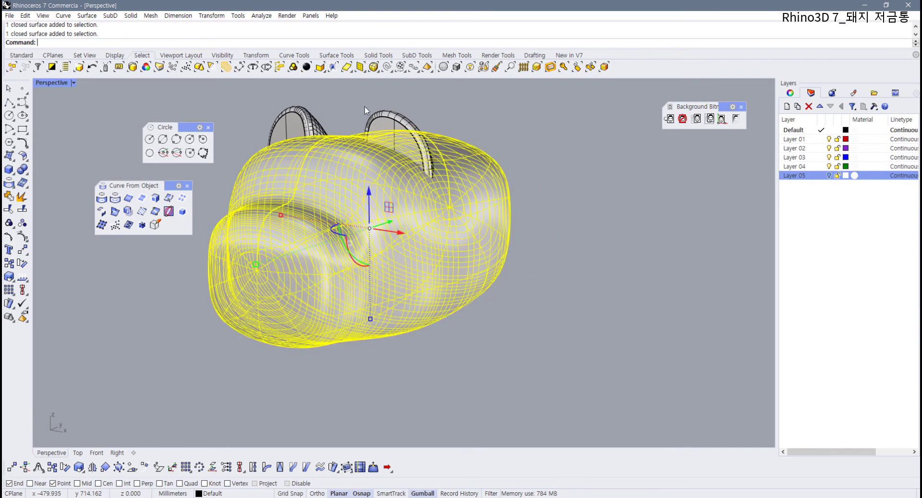
click(338, 56)
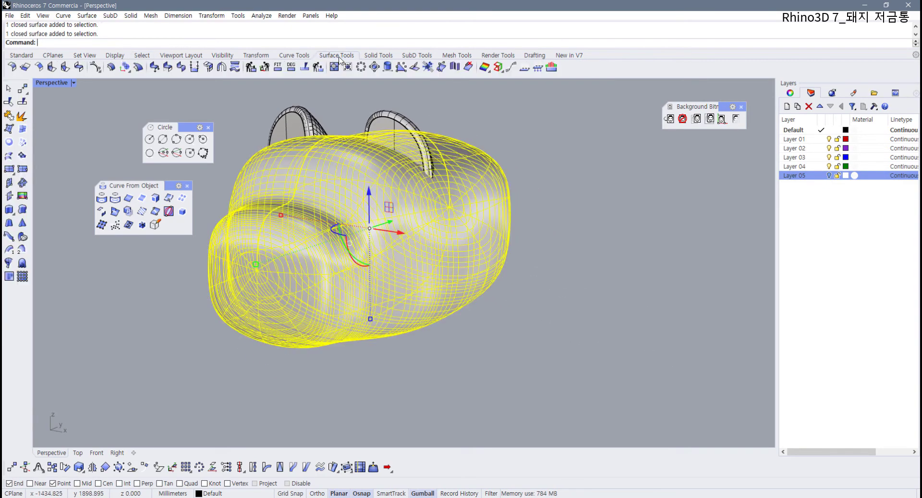
click(387, 67)
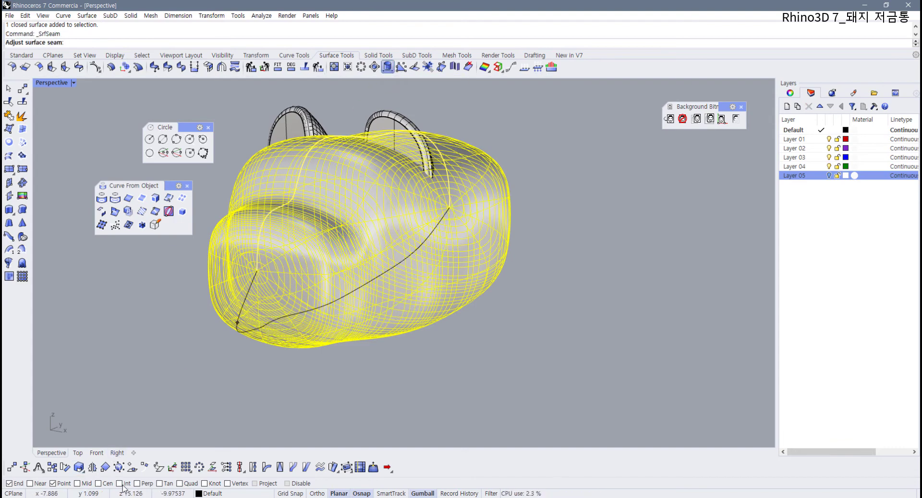
click(260, 320)
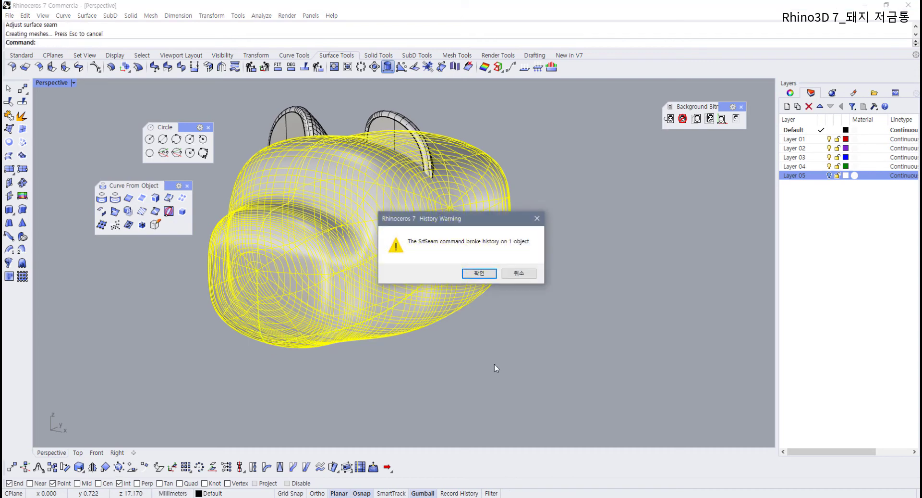
click(488, 276)
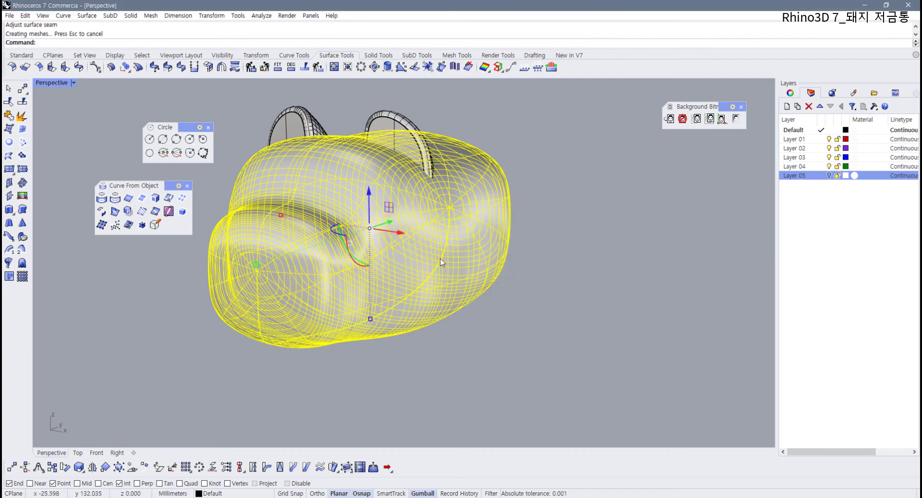
click(497, 322)
- Boolean-union the body with both ears and restore the four-viewport layout
right_drag(497, 323, 422, 276)
drag(350, 138, 290, 218)
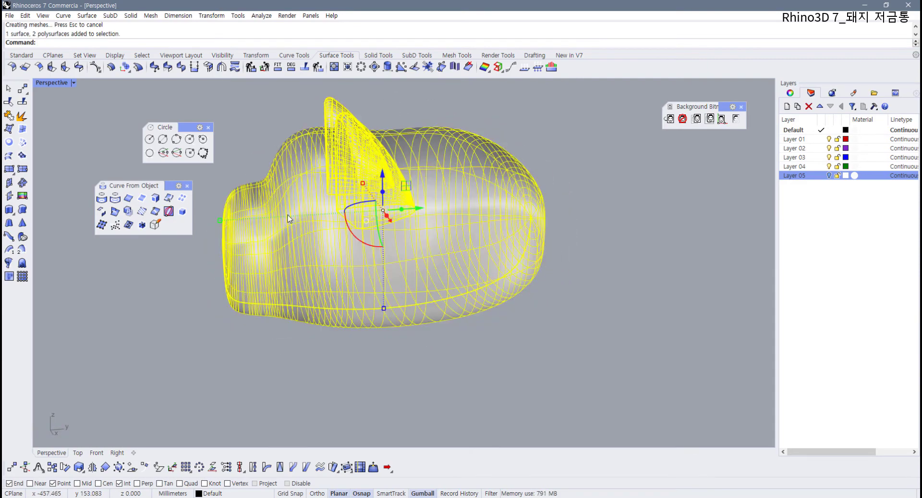
click(378, 55)
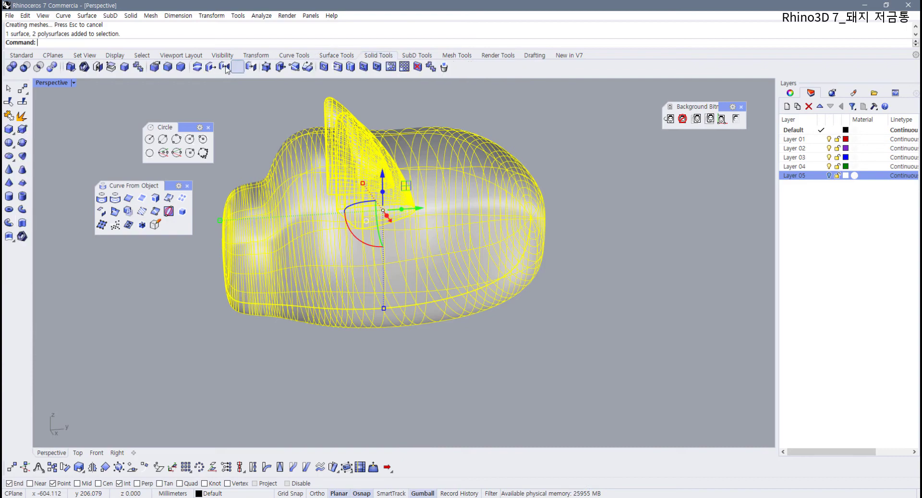
click(11, 67)
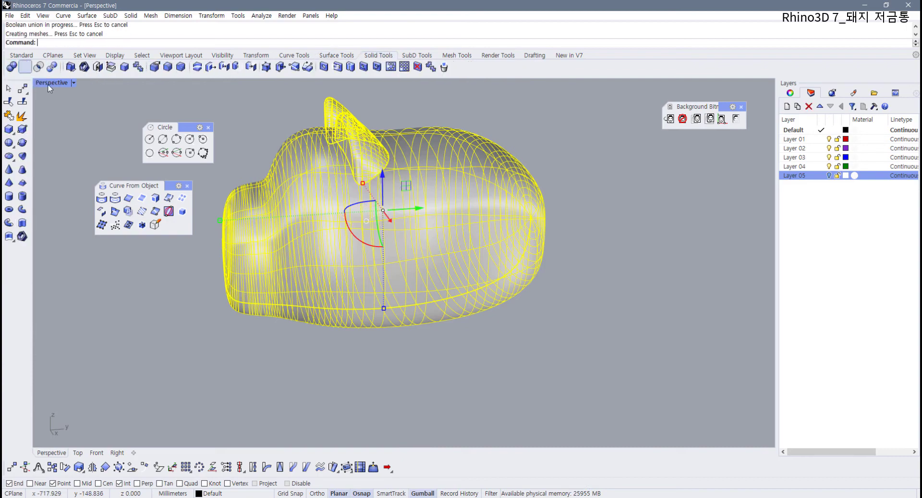
right_drag(495, 291, 475, 326)
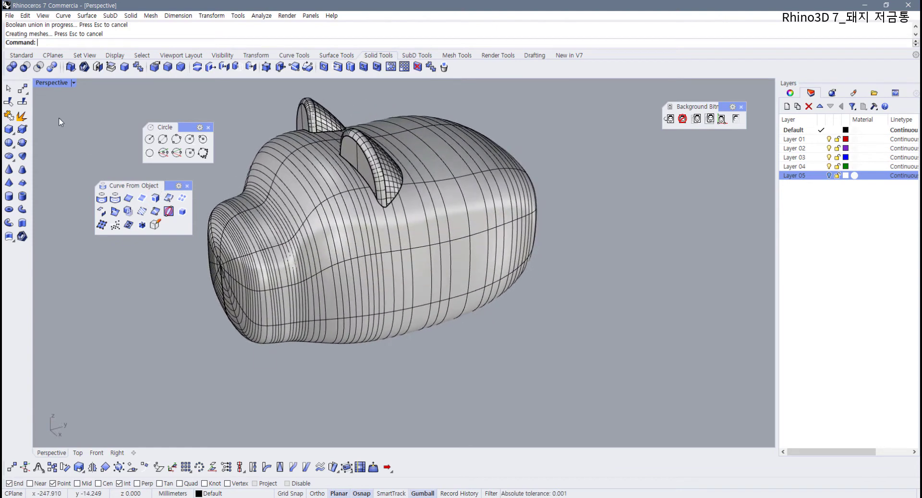
double_click(53, 82)
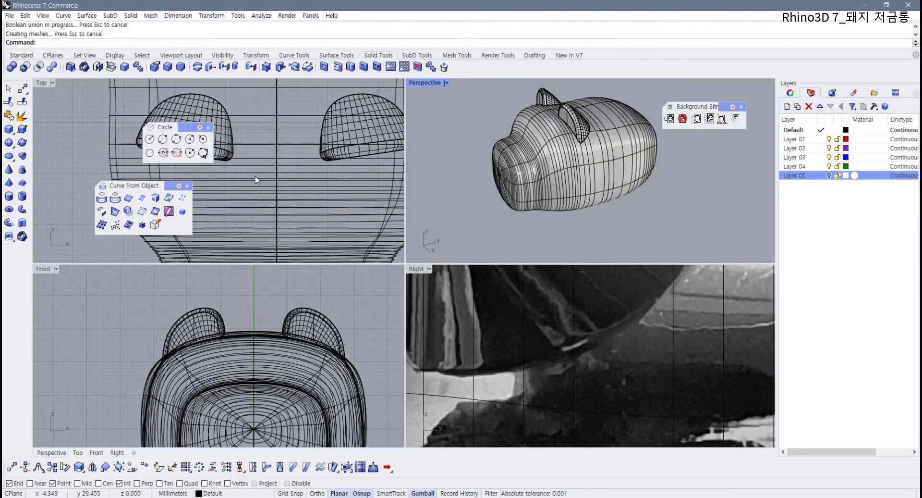
- Disable object snaps and draw a circle about 22 mm in diameter by its diameter in the Top view for a front leg
scroll(301, 161, down, 5)
scroll(300, 163, up, 4)
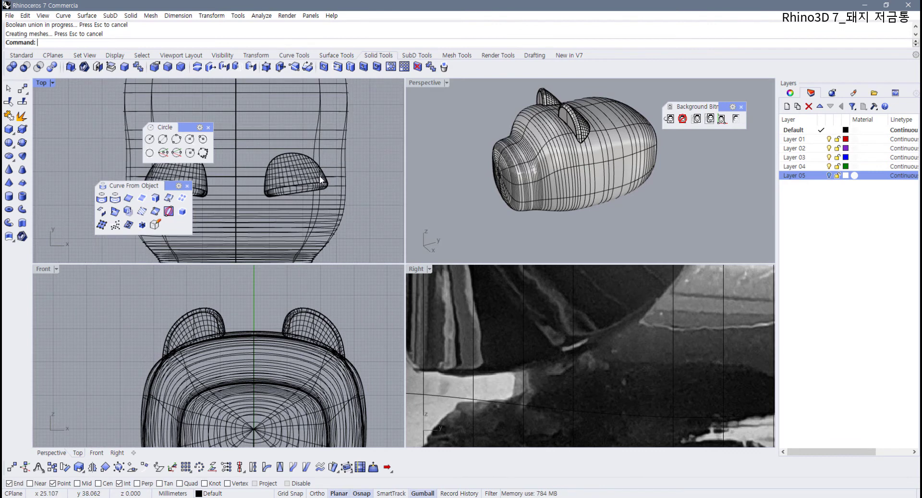
right_drag(531, 188, 566, 135)
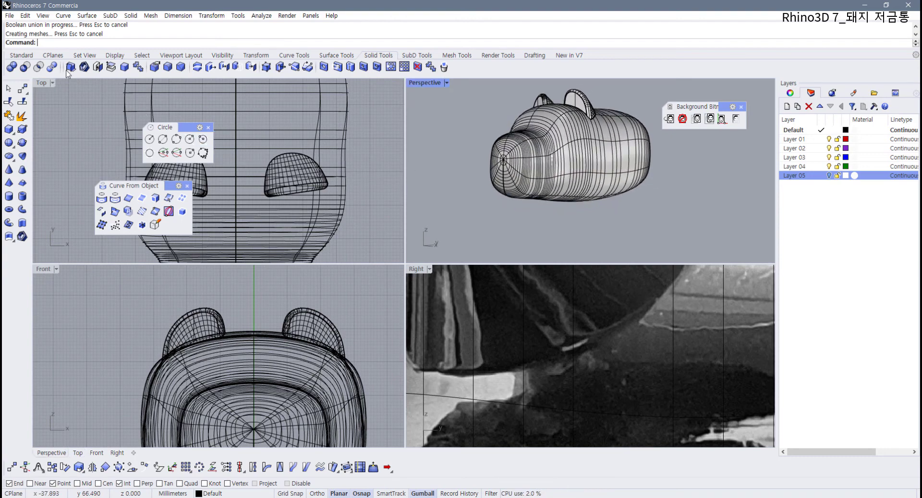
drag(183, 126, 107, 122)
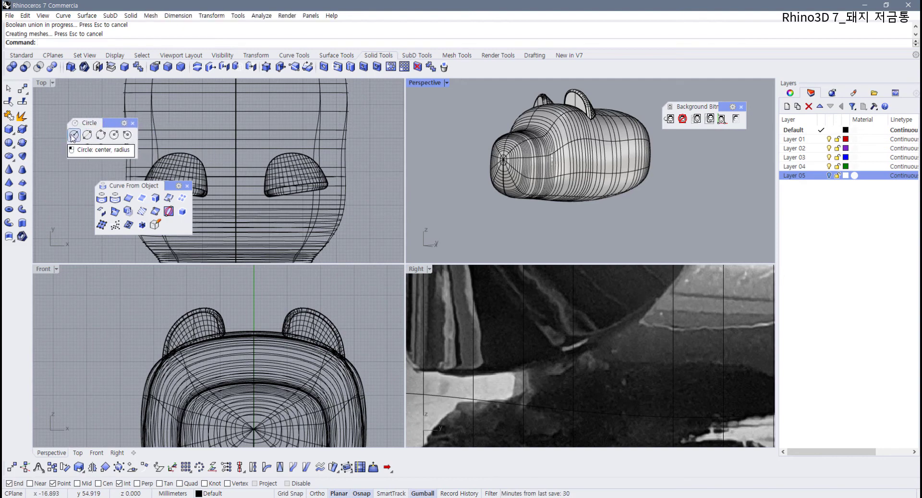
click(73, 135)
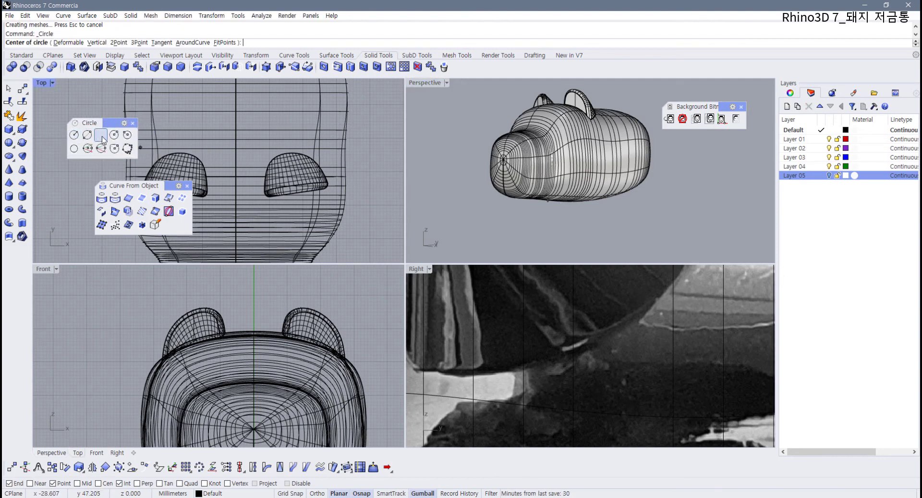
click(87, 134)
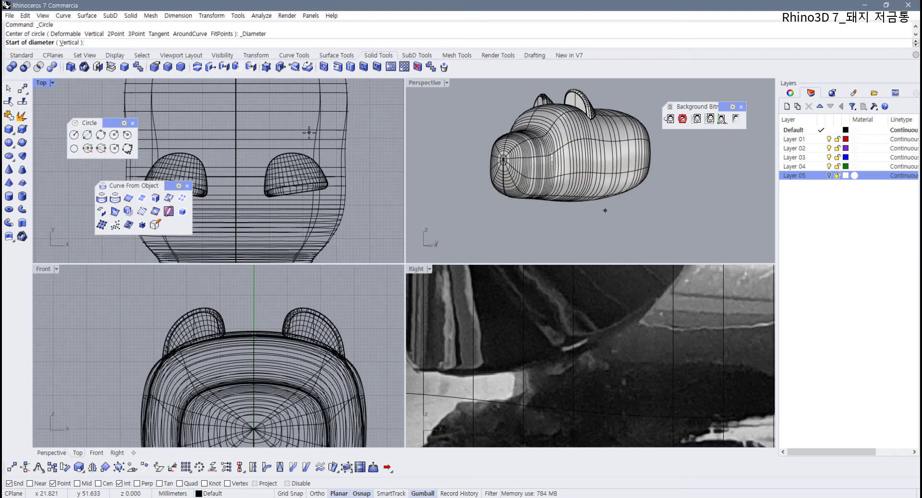
scroll(541, 359, down, 8)
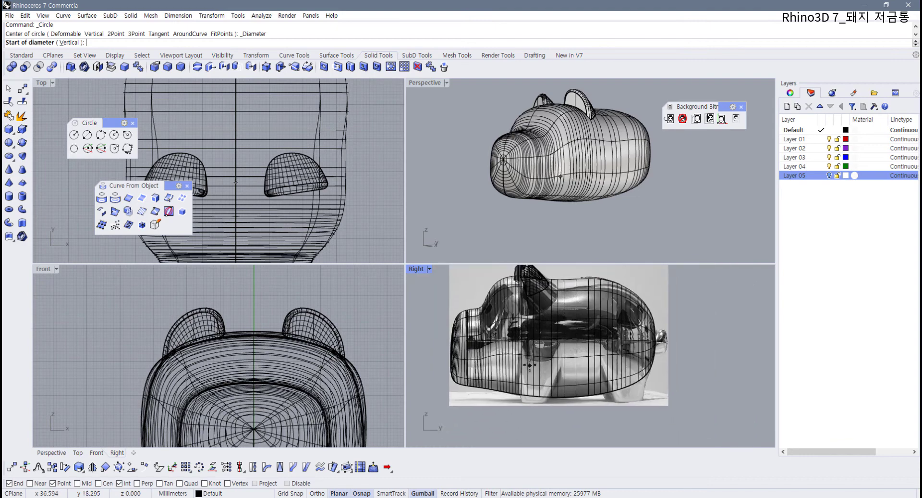
scroll(529, 400, up, 3)
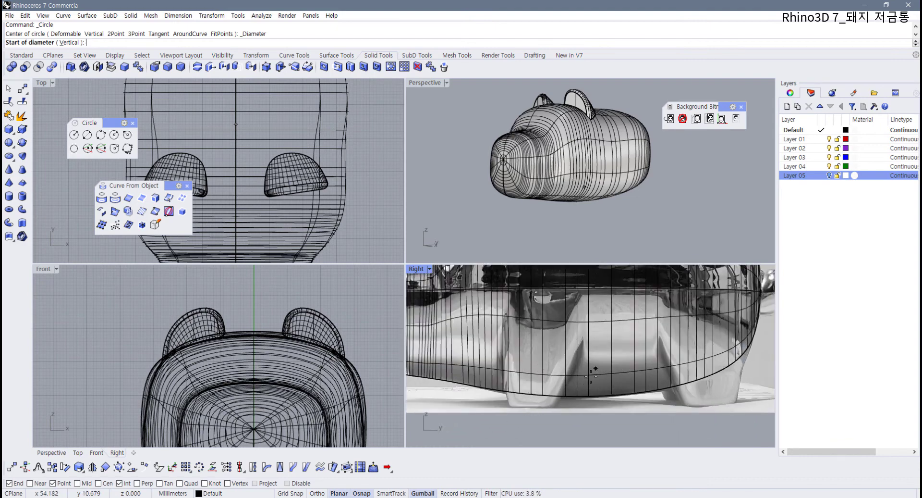
right_drag(591, 376, 580, 397)
right_drag(324, 147, 323, 181)
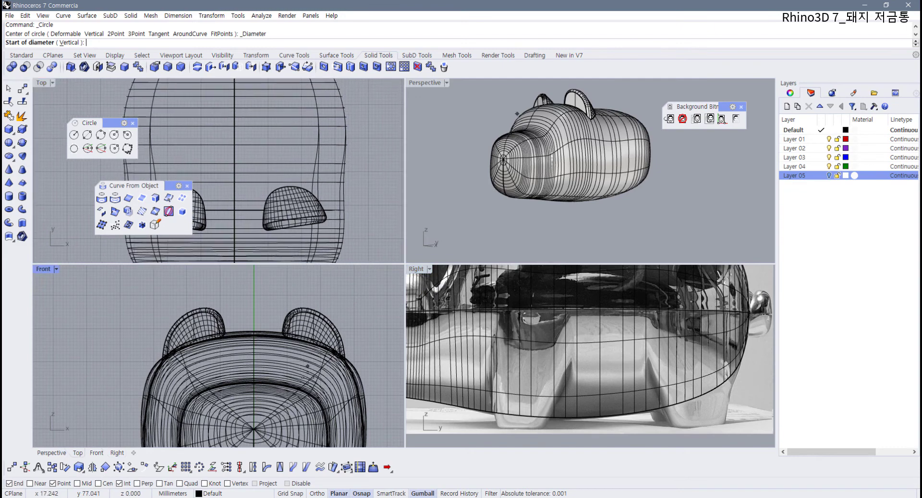
click(294, 484)
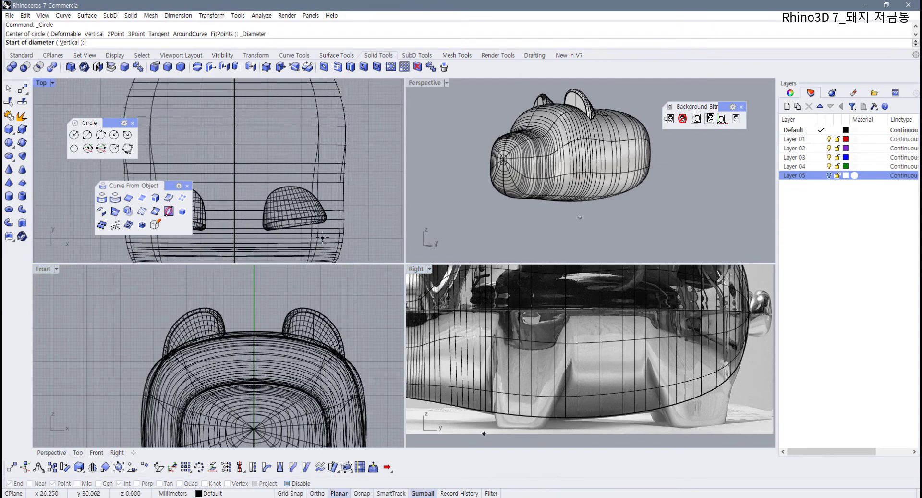
click(320, 174)
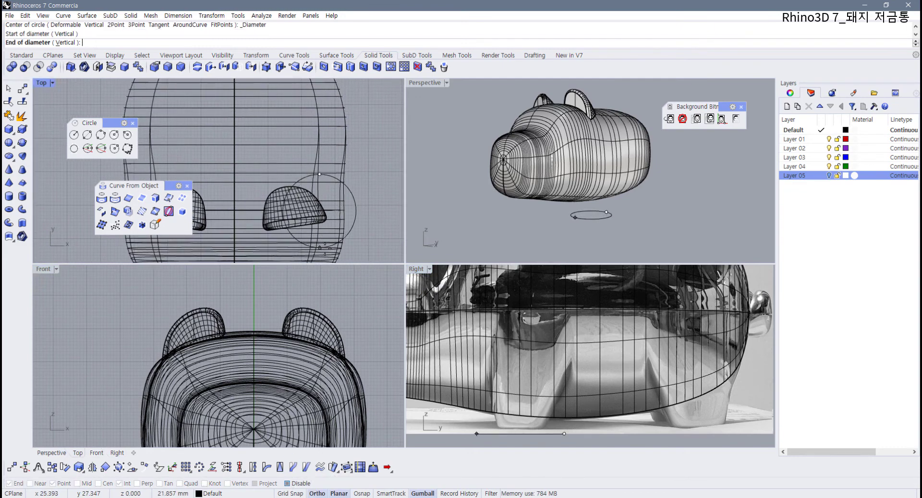
click(319, 247)
- Raise the circle to the front foot's base in the reference image and scale it down uniformly to the foot's width
click(357, 224)
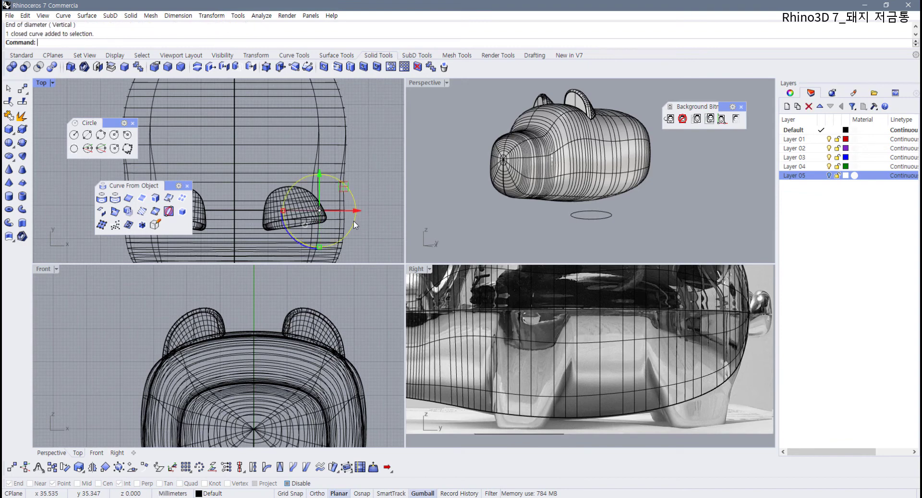
drag(520, 415, 519, 397)
scroll(494, 428, up, 4)
right_drag(488, 426, 483, 406)
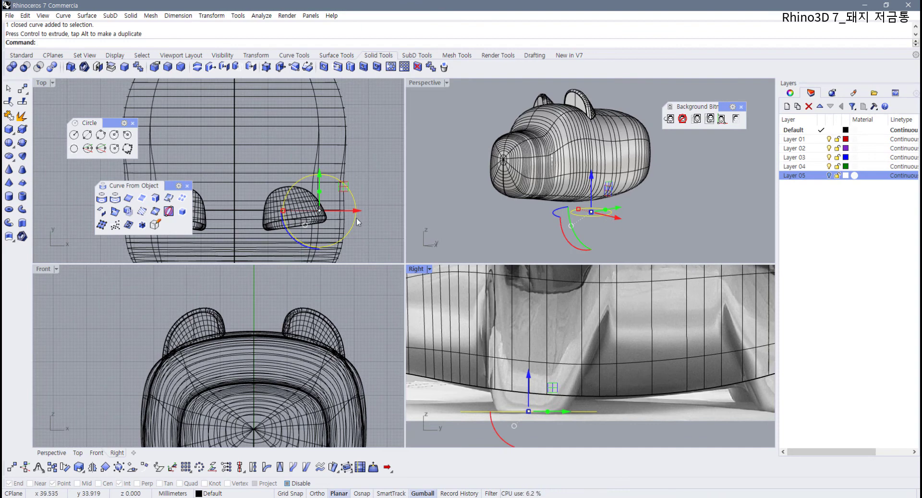
right_drag(310, 211, 291, 204)
drag(264, 205, 280, 204)
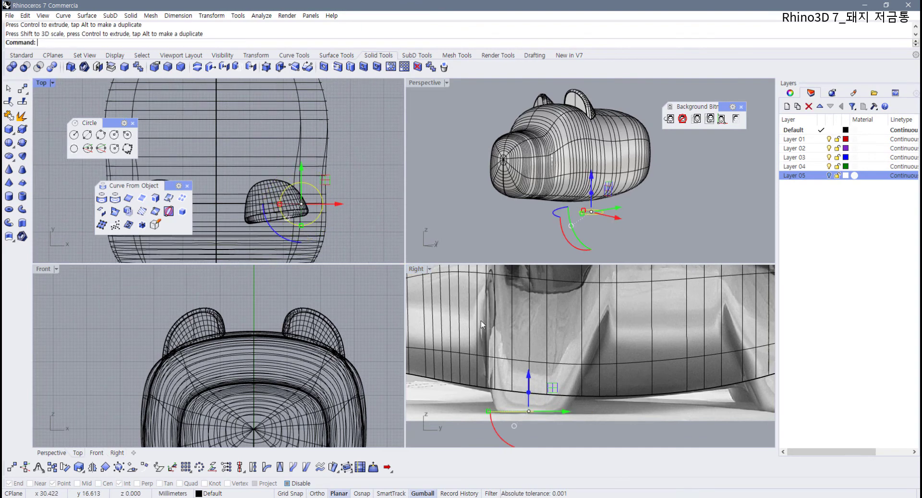
- Copy the foot circle up to the top of the front leg, enlarge the copy uniformly and shift it slightly rearward
scroll(514, 354, down, 2)
right_drag(537, 364, 515, 387)
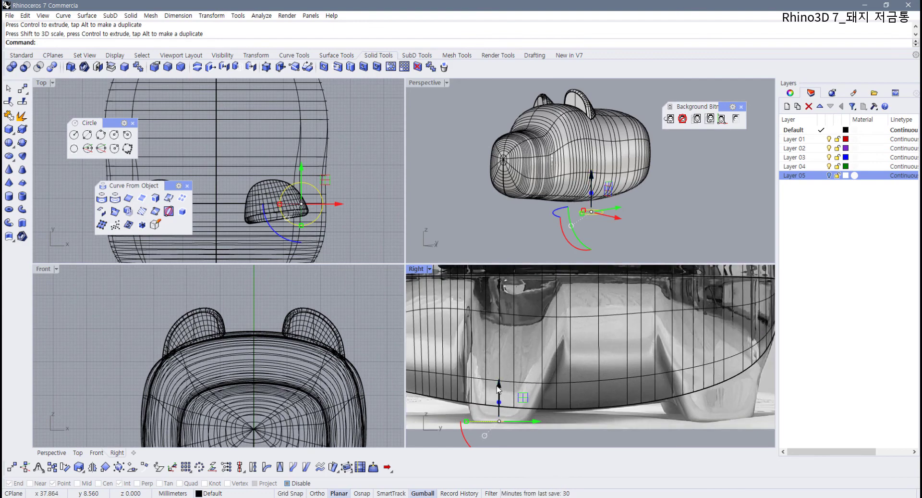
drag(499, 389, 519, 290)
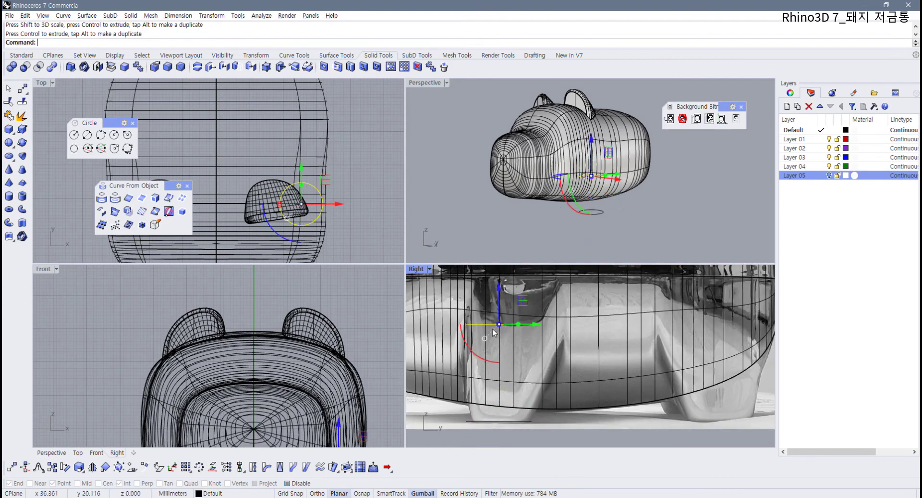
right_drag(343, 221, 331, 221)
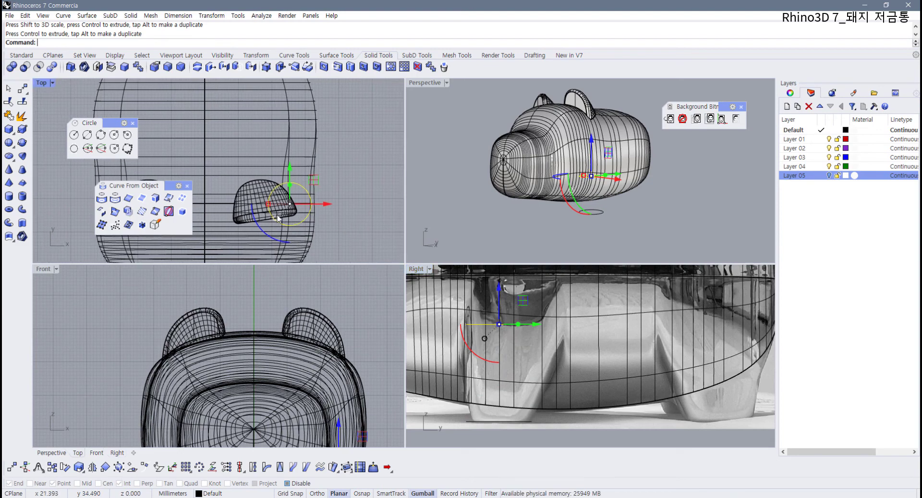
alt+shift+drag(269, 204, 256, 205)
right_drag(474, 321, 489, 331)
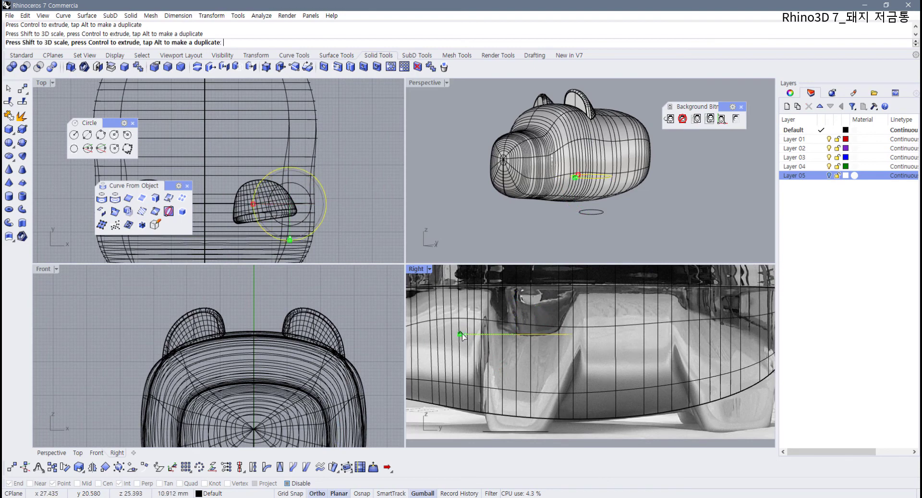
drag(551, 335, 564, 336)
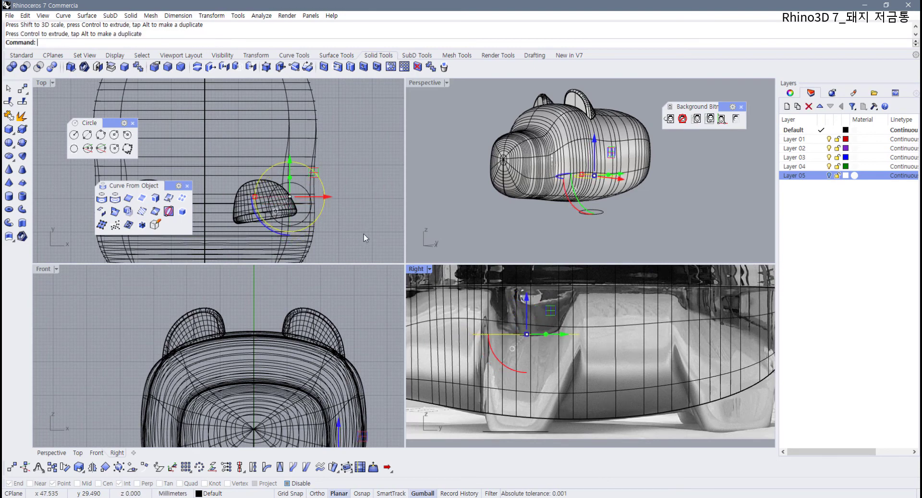
- Stretch the front leg's lower and upper circles slightly along the body's length to make them oval
scroll(364, 234, up, 2)
key(Escape)
click(294, 180)
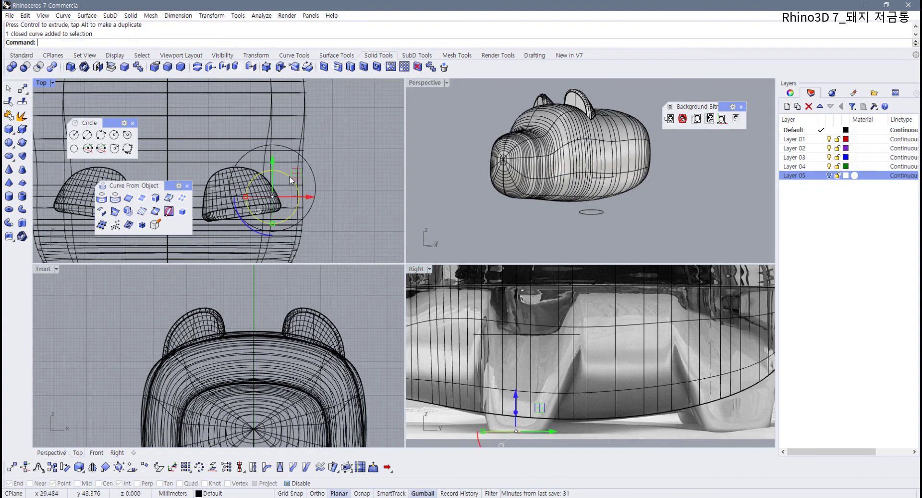
click(316, 181)
drag(272, 232, 272, 240)
- Select both front leg ovals and copy them back along the body to the hind leg in the reference image
click(567, 222)
right_drag(568, 223, 461, 203)
scroll(533, 233, up, 4)
scroll(500, 216, up, 4)
click(507, 208)
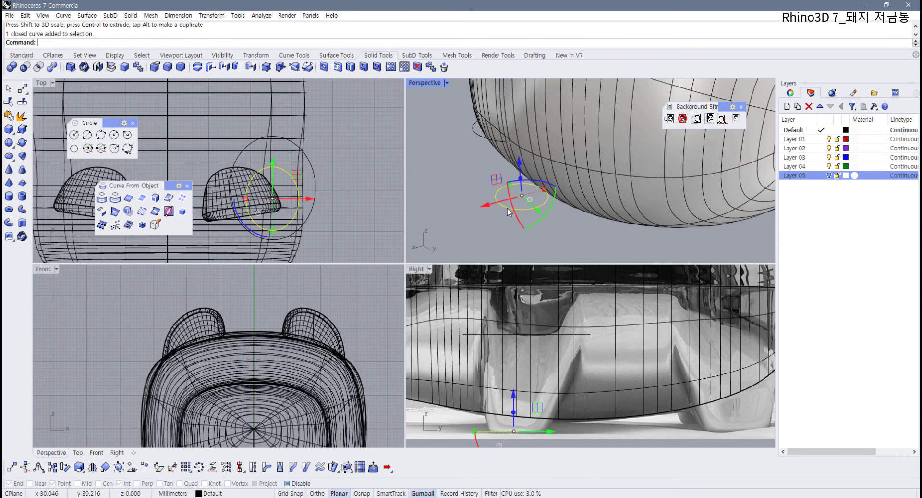
shift+click(481, 137)
scroll(518, 281, down, 4)
right_drag(520, 287, 490, 303)
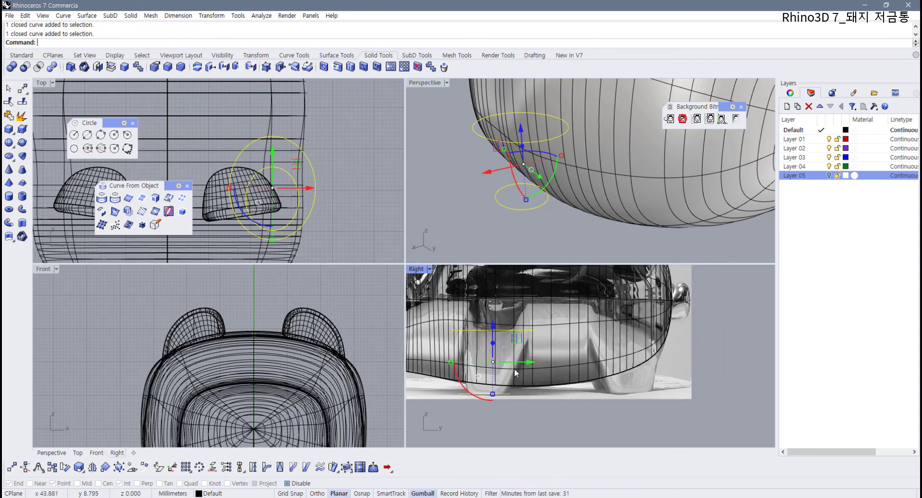
drag(526, 362, 674, 360)
click(698, 353)
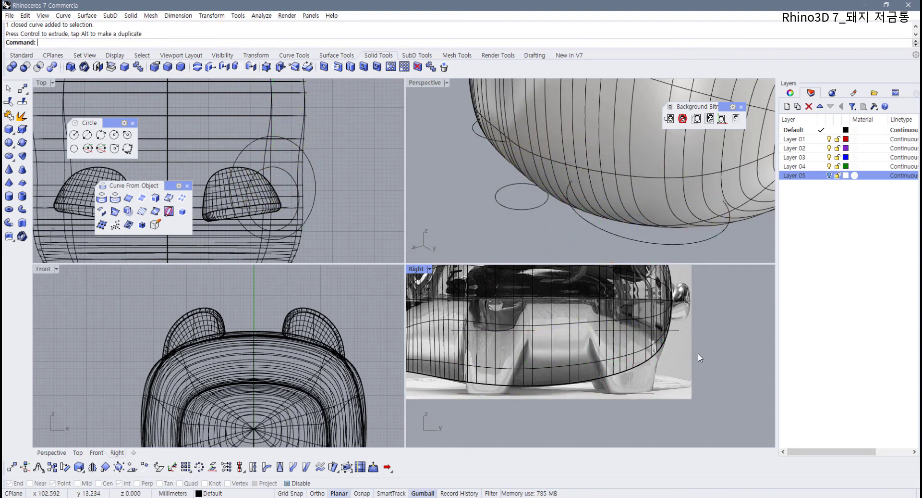
- Move the hind leg's upper oval slightly forward to follow the leg's slant in the reference image
click(672, 331)
drag(674, 331, 662, 331)
click(555, 212)
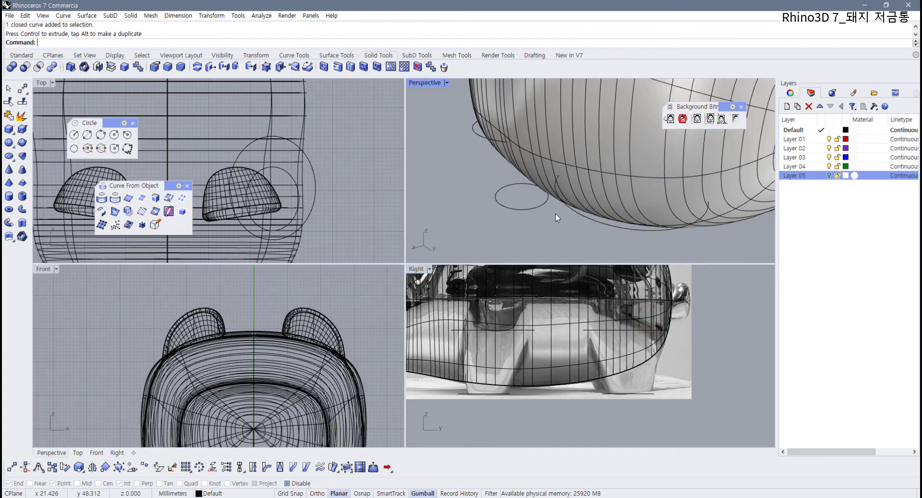
- Maximize the Perspective view and loft the two hind leg ovals with the Normal style and no simplification
right_drag(556, 213, 583, 203)
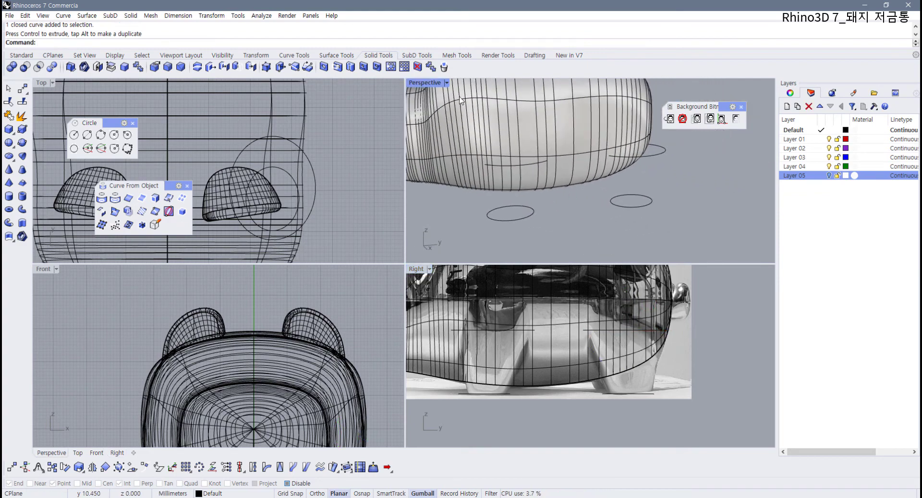
double_click(429, 84)
right_drag(336, 267, 486, 339)
drag(481, 364, 494, 369)
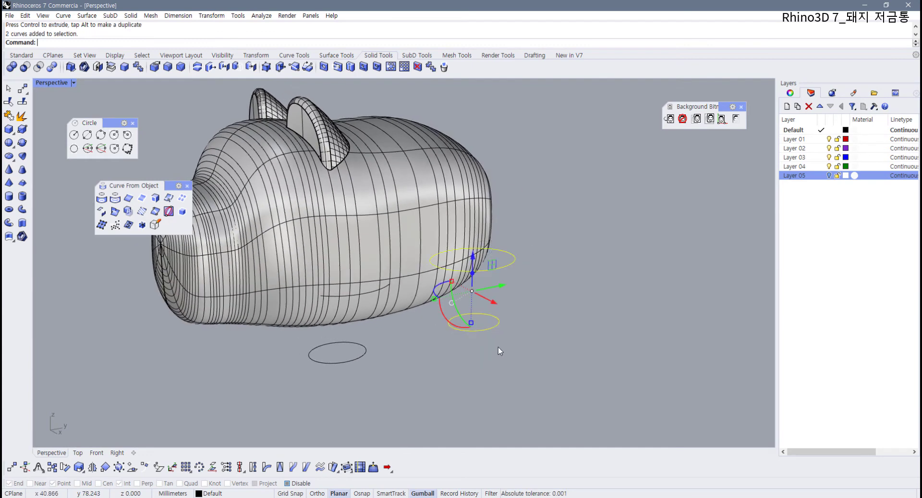
scroll(500, 351, up, 2)
click(336, 55)
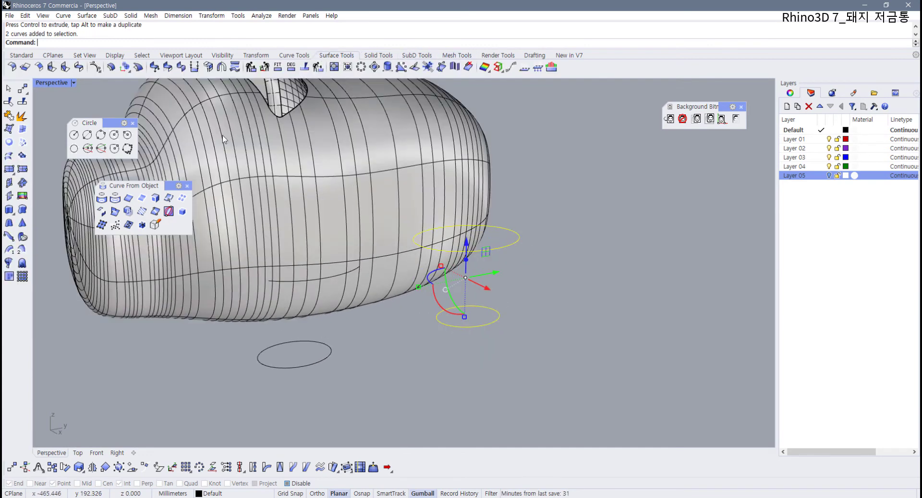
click(9, 155)
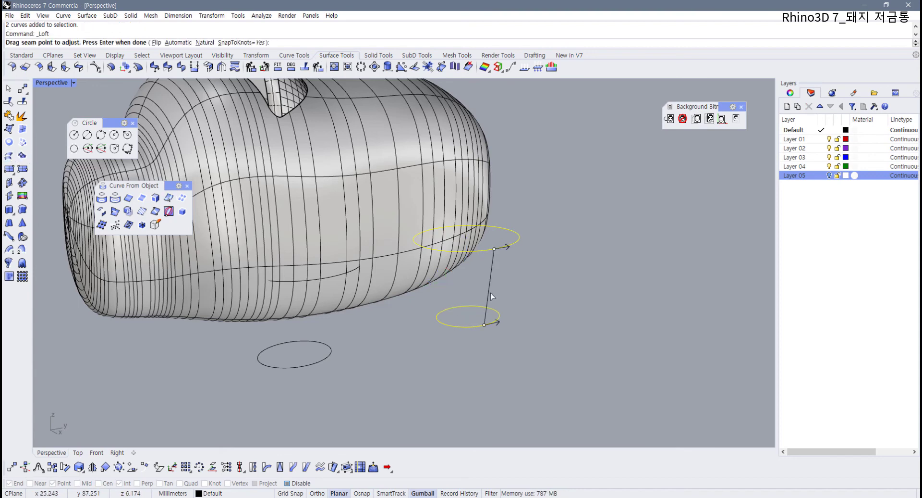
key(Return)
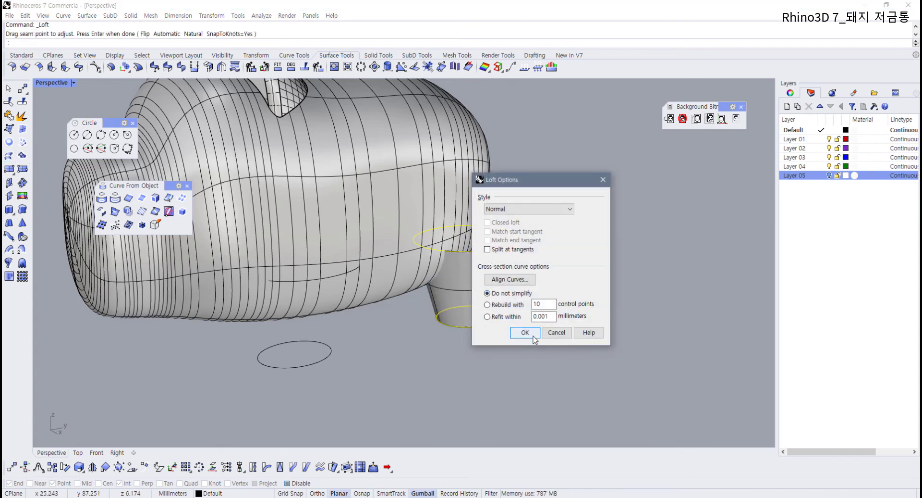
click(525, 332)
- Loft the front leg's upper and lower ovals with the Normal style and no simplification
click(334, 277)
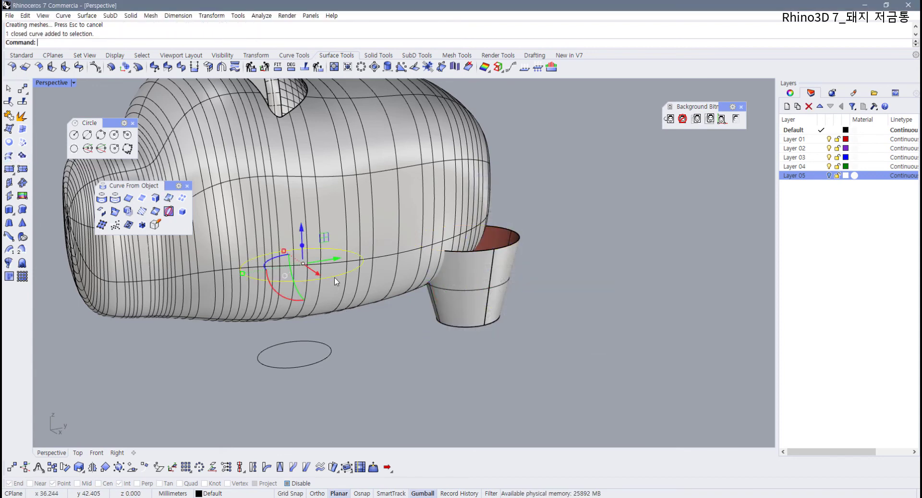
shift+click(330, 350)
key(Return)
key(Return)
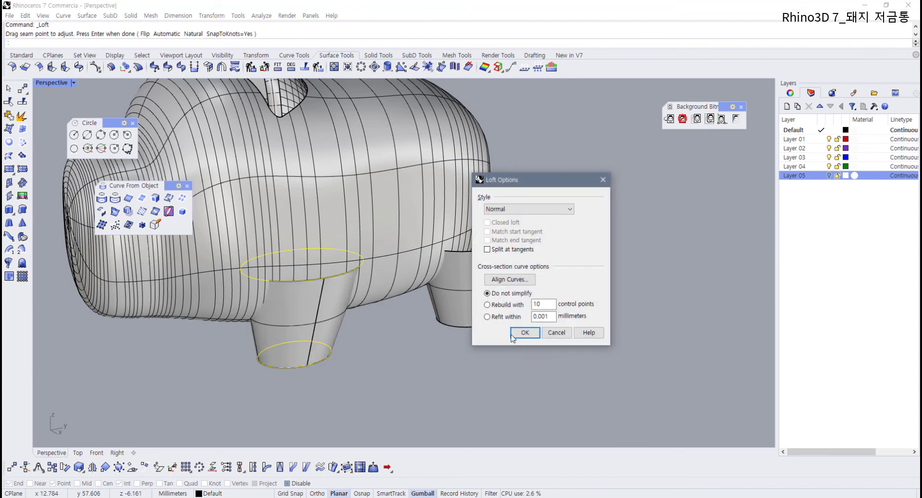
click(513, 336)
- Move the front leg surface sideways inward under the body and nudge it slightly back outward
right_drag(445, 364, 391, 381)
click(310, 341)
drag(391, 380, 374, 373)
click(413, 380)
right_drag(413, 380, 359, 324)
click(303, 314)
drag(361, 320, 369, 322)
key(Escape)
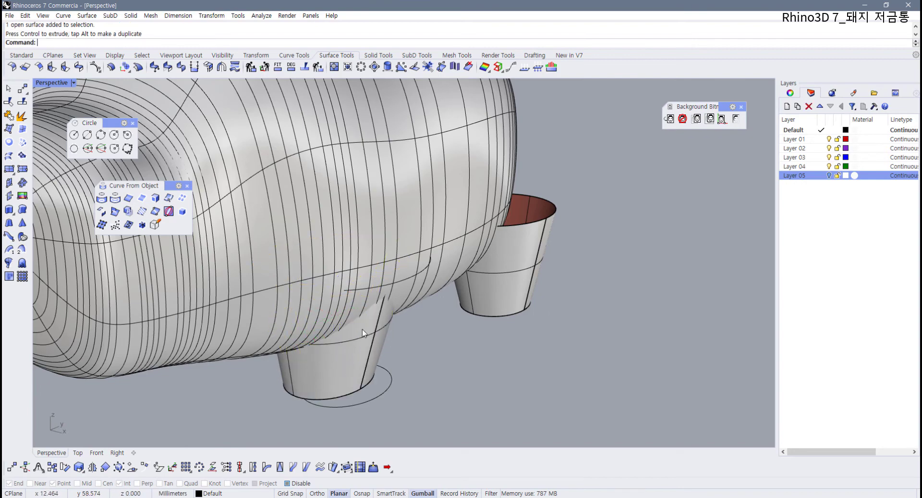
- Fine-tune the front leg surface's sideways position with a further small outward shift
click(373, 339)
right_drag(403, 347, 403, 292)
drag(402, 291, 402, 291)
click(468, 316)
right_drag(468, 316, 415, 343)
click(393, 401)
drag(422, 315, 428, 316)
click(584, 361)
- Check where the front leg's upper rim meets the body and shift the leg inward in two small moves
scroll(478, 295, up, 7)
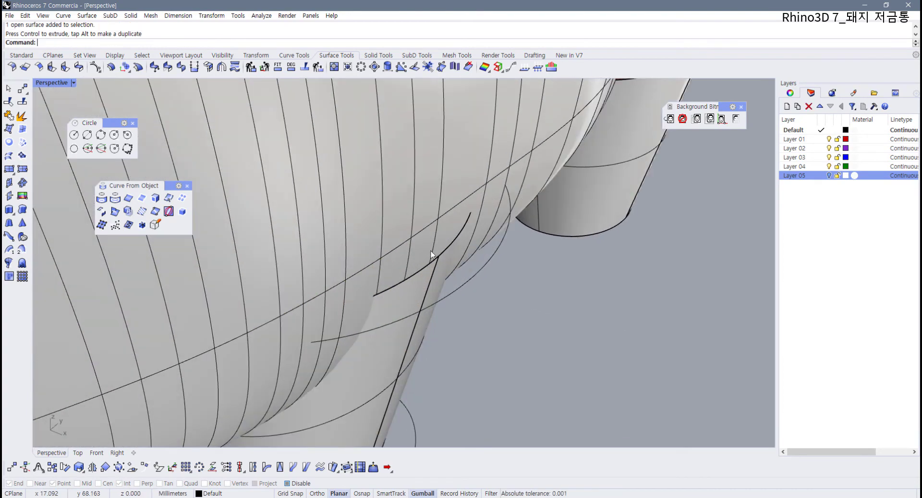
right_drag(430, 257, 449, 261)
scroll(448, 262, down, 5)
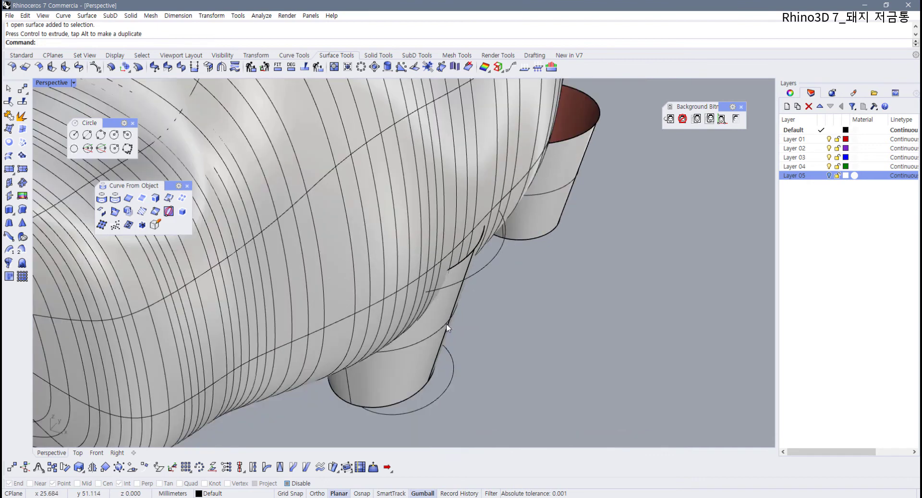
click(445, 327)
drag(421, 303, 413, 299)
click(530, 327)
right_drag(531, 327, 454, 377)
click(439, 389)
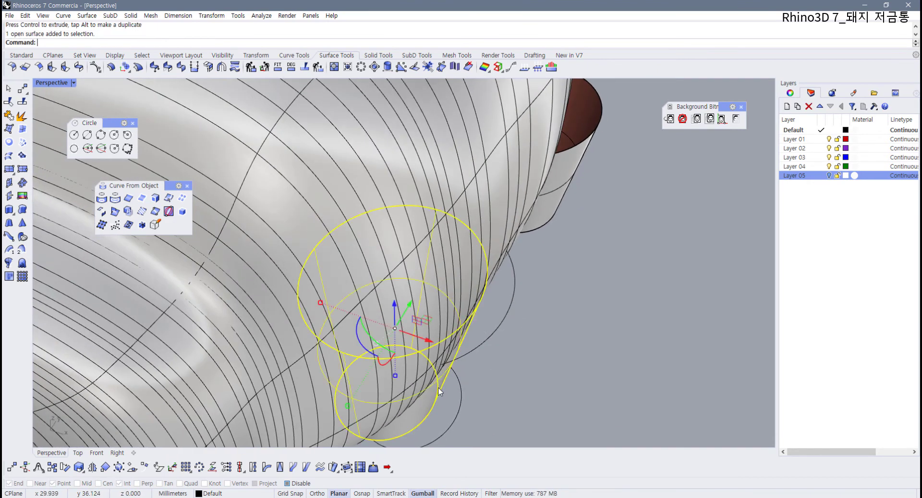
drag(429, 338, 424, 337)
click(535, 338)
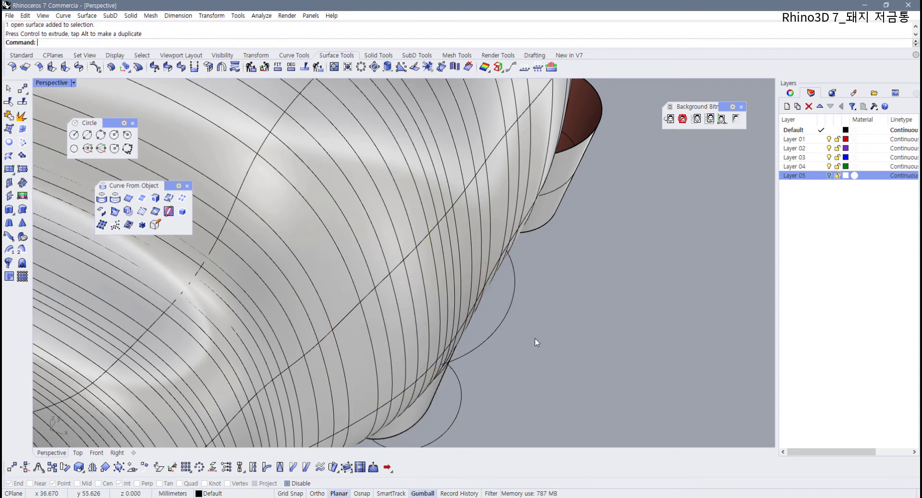
- Move the hind leg surface forward along the body and sideways inward under the belly
right_drag(535, 338, 461, 274)
click(563, 241)
right_drag(563, 241, 565, 297)
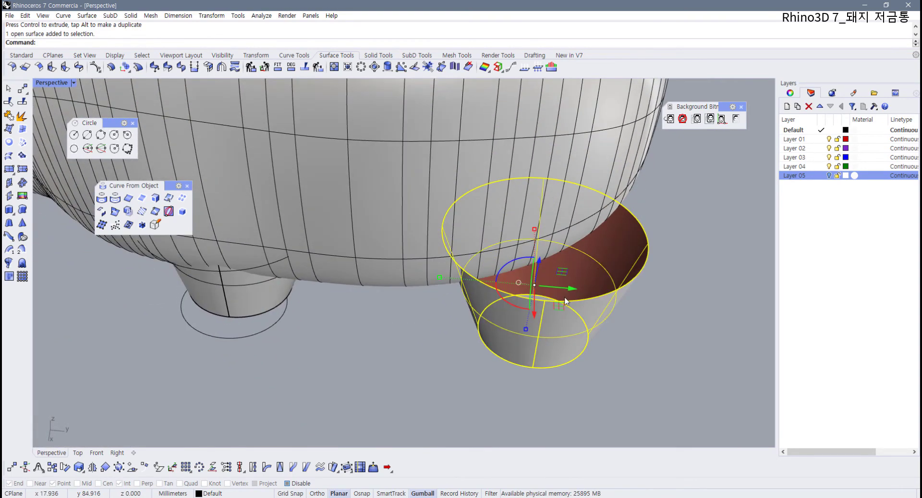
drag(562, 289, 525, 287)
right_drag(525, 287, 410, 330)
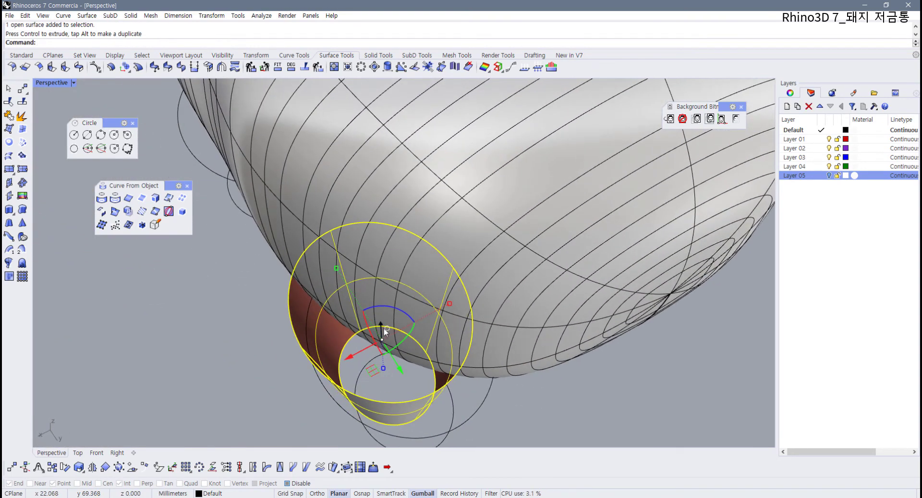
drag(361, 357, 415, 324)
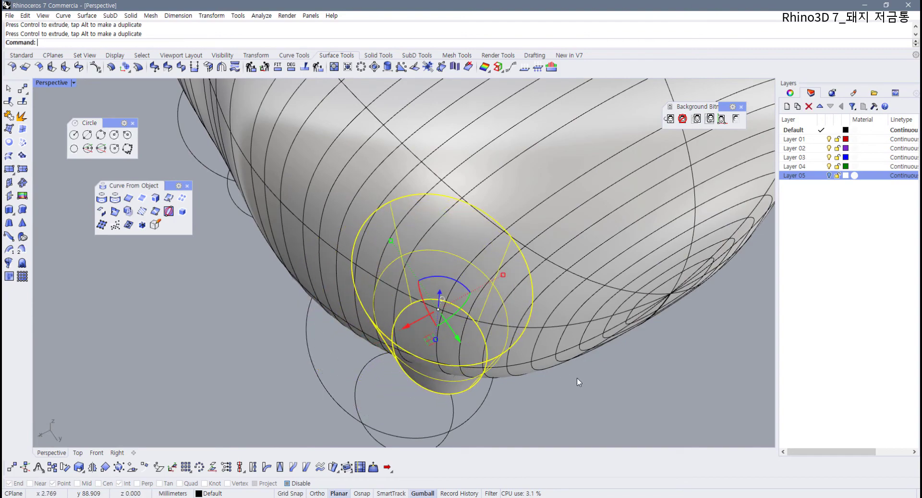
click(577, 377)
- Rotate the hind leg surface slightly in plan view and nudge it along its tilted axis toward the body's outer side
right_drag(577, 377, 396, 235)
click(427, 331)
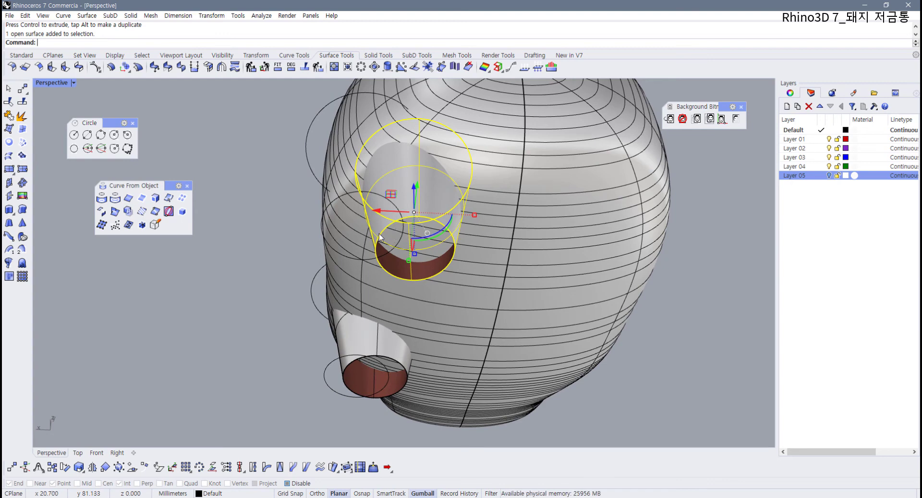
double_click(57, 83)
scroll(281, 199, up, 5)
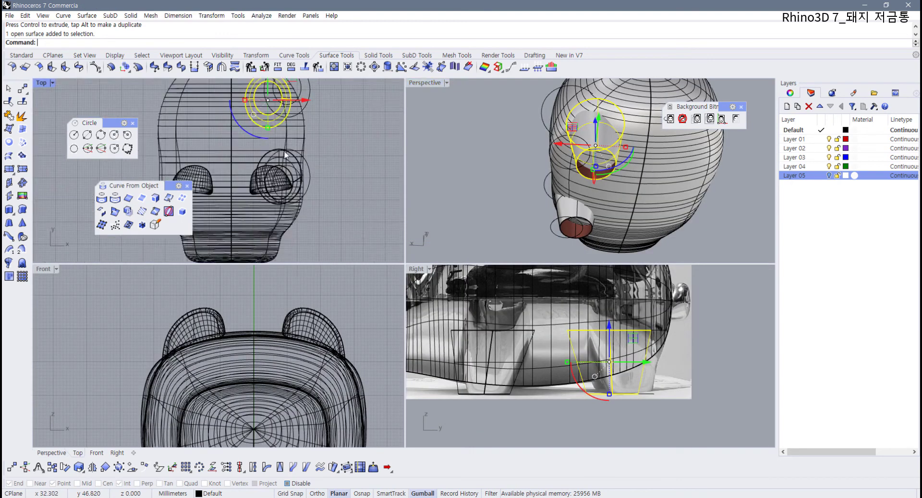
drag(284, 187, 308, 174)
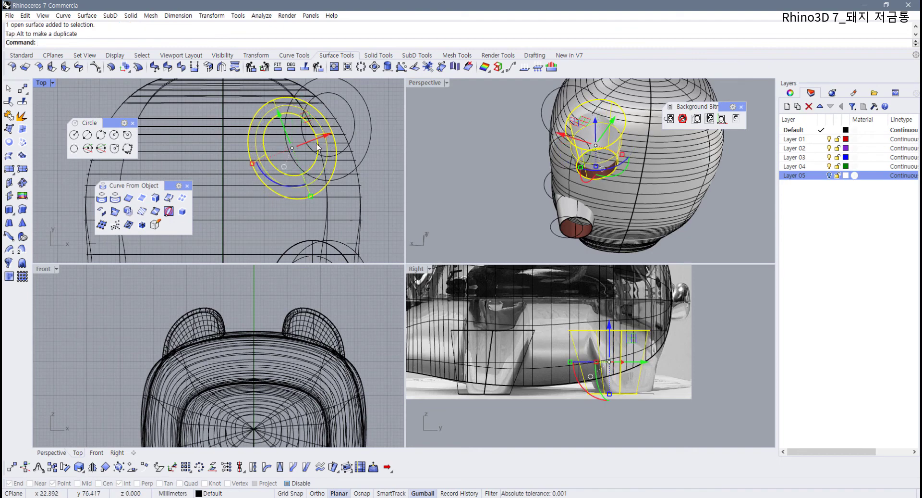
drag(323, 138, 328, 136)
click(519, 183)
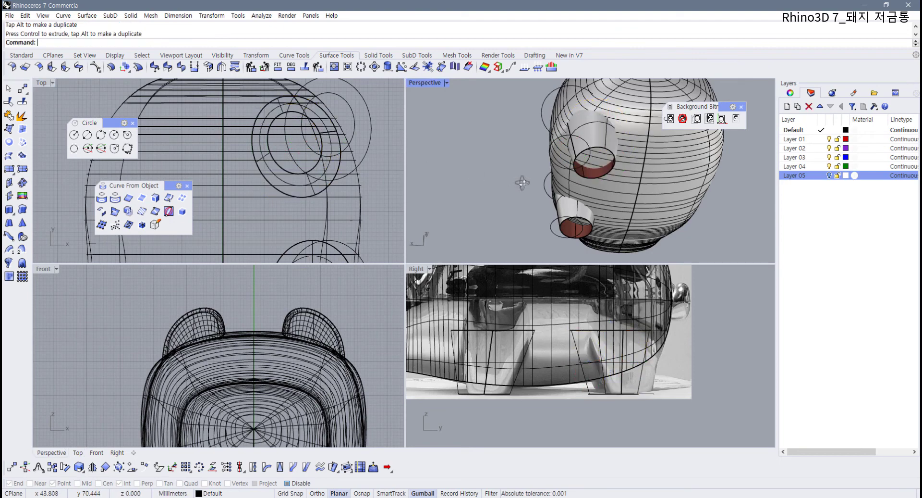
- Shift the front leg surface slightly sideways inward under the body
right_drag(522, 183, 630, 248)
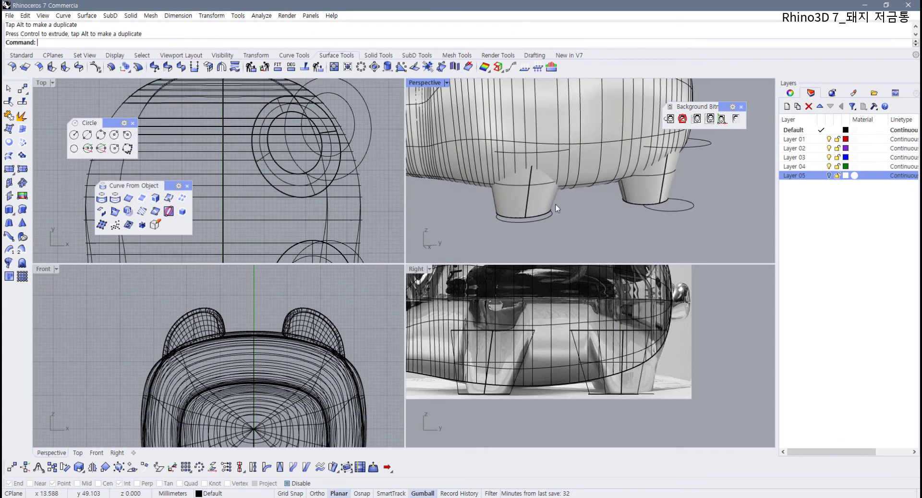
click(555, 203)
right_drag(554, 202, 341, 155)
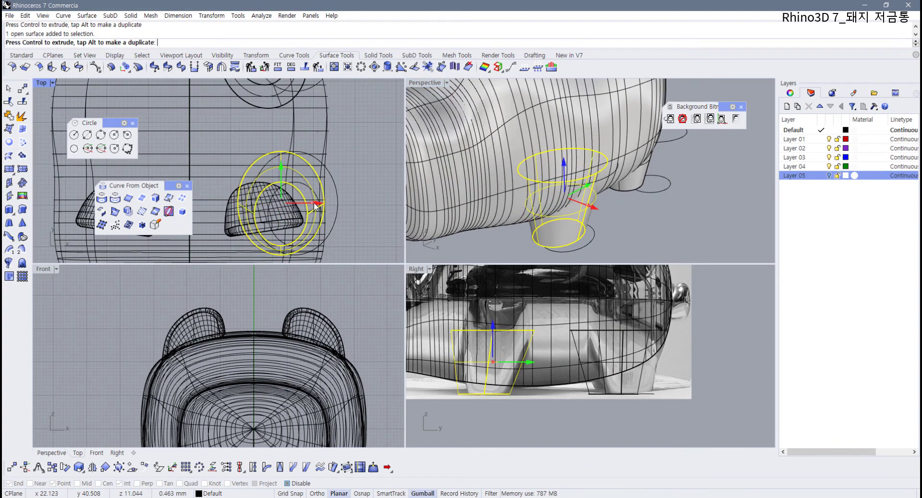
click(624, 210)
right_drag(624, 211, 608, 218)
- Inspect the front leg's upper rim against the body up close and nudge the leg a little further inward
click(566, 231)
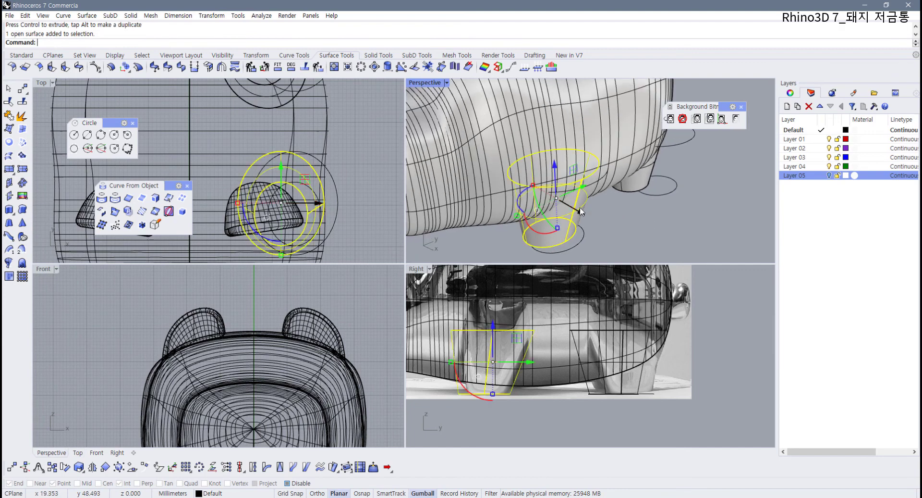
scroll(578, 208, up, 4)
click(638, 211)
scroll(554, 160, up, 4)
scroll(602, 146, down, 3)
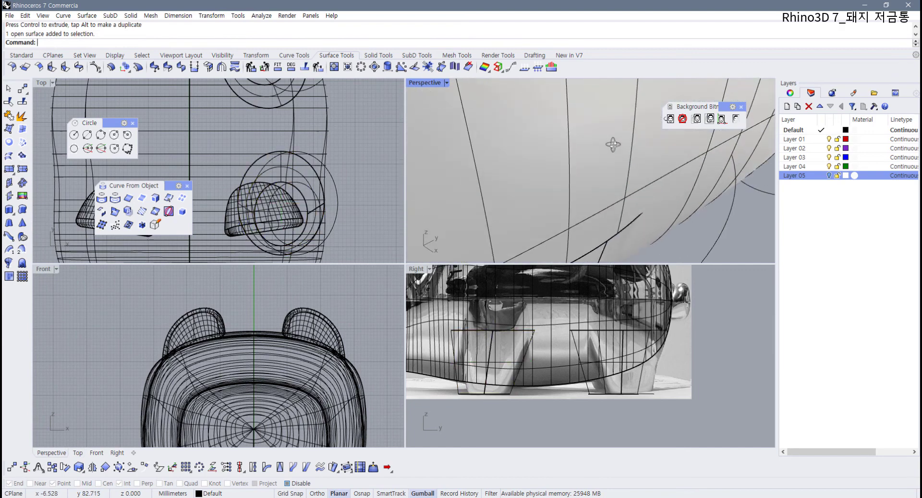
click(604, 250)
drag(322, 208, 319, 207)
click(731, 246)
scroll(692, 232, down, 2)
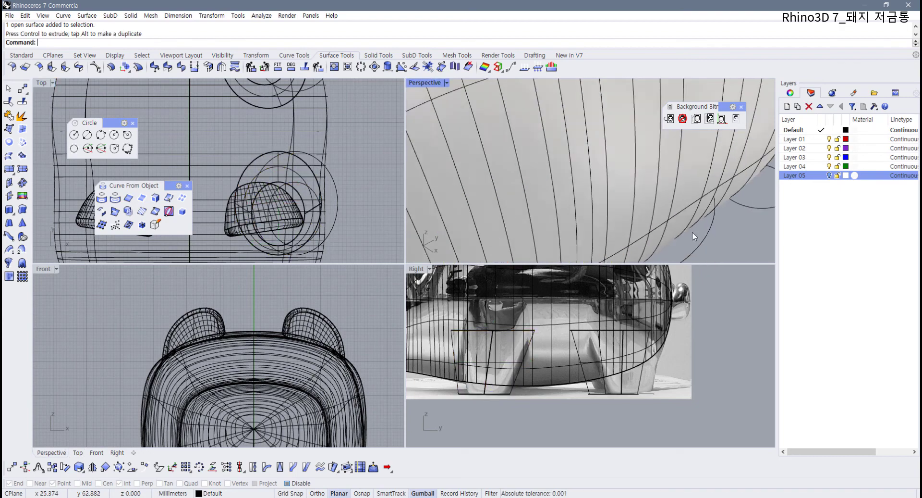
- Nudge the hind leg surface outward in plan view and undo the last outward move
scroll(601, 204, down, 6)
right_drag(601, 203, 557, 202)
scroll(658, 204, up, 3)
scroll(659, 205, down, 1)
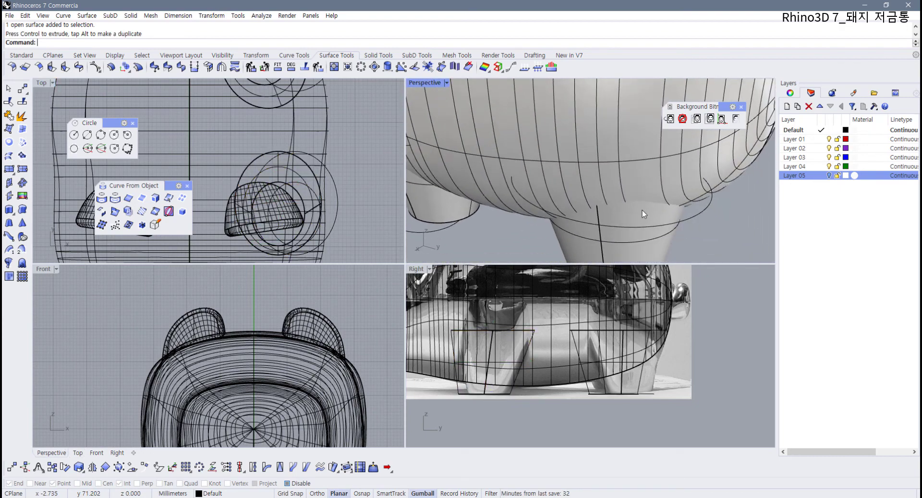
click(642, 209)
scroll(363, 135, down, 2)
scroll(307, 174, up, 2)
scroll(308, 174, up, 1)
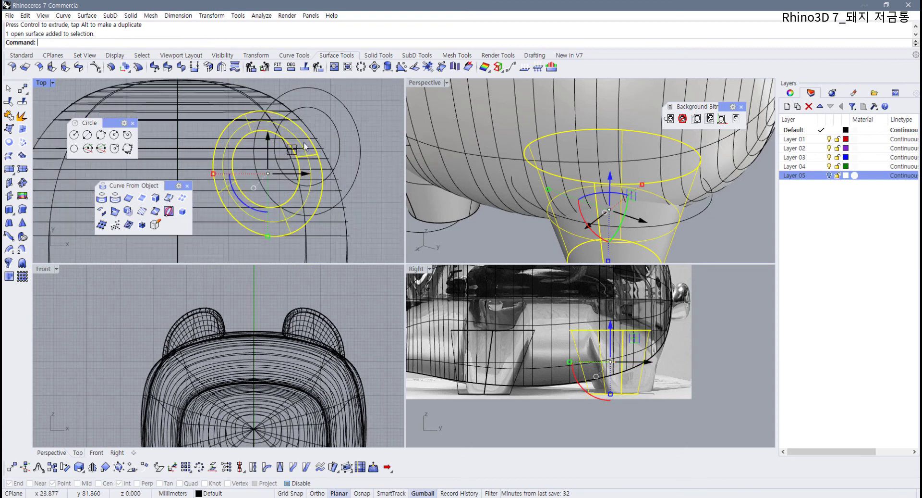
drag(291, 151, 303, 151)
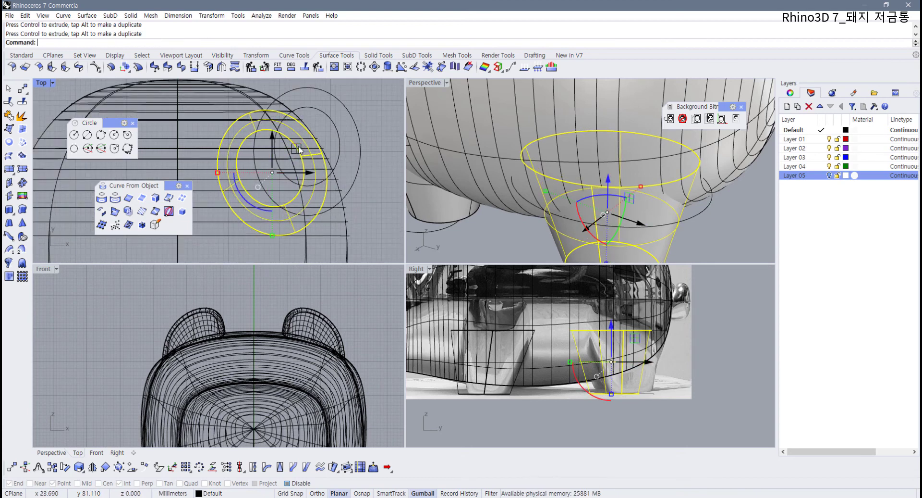
click(675, 227)
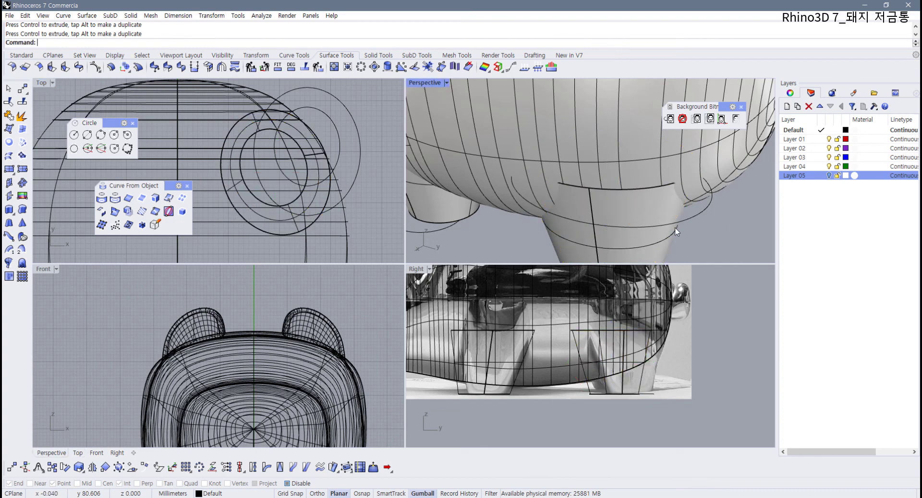
key(ctrl+z)
click(713, 241)
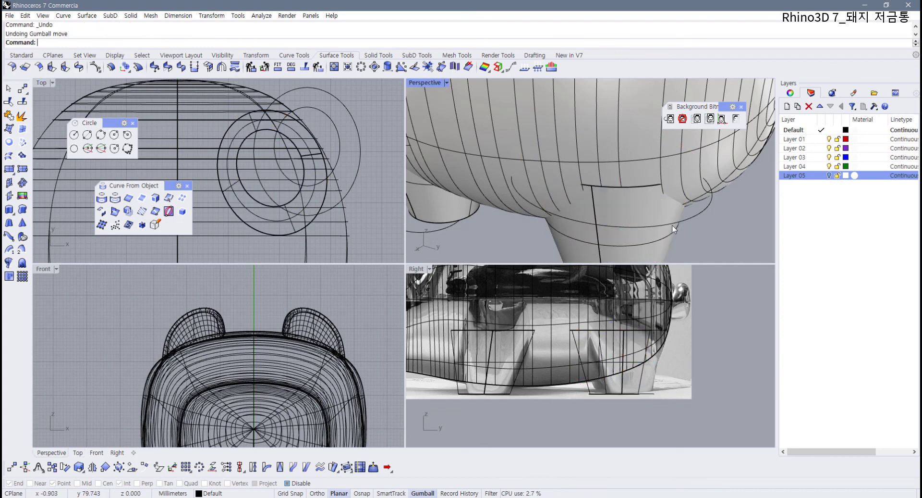
- Move the hind leg surface slightly inward in plan view so its upper rim stays inside the body
click(674, 224)
click(584, 251)
right_drag(299, 150, 294, 159)
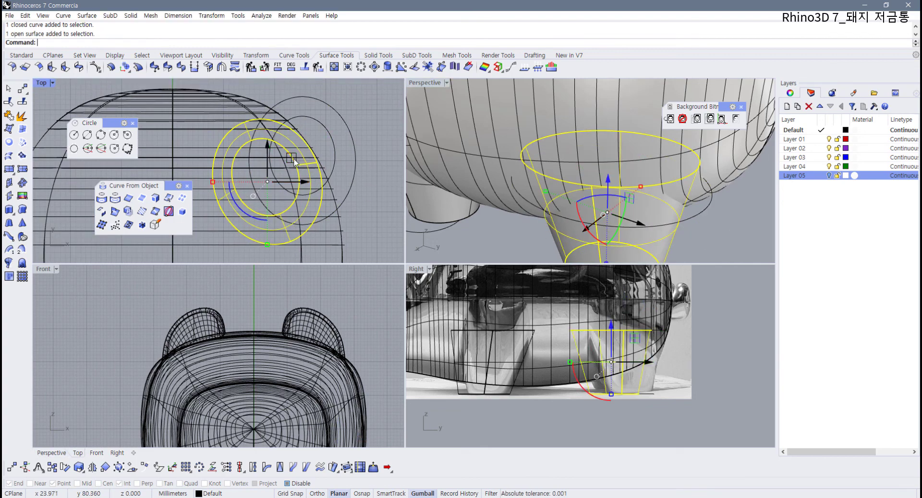
click(684, 230)
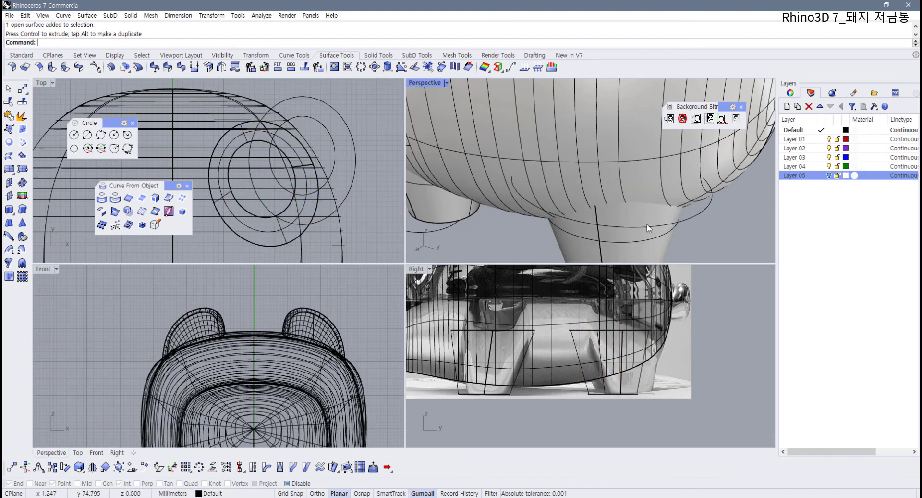
right_drag(647, 224, 446, 107)
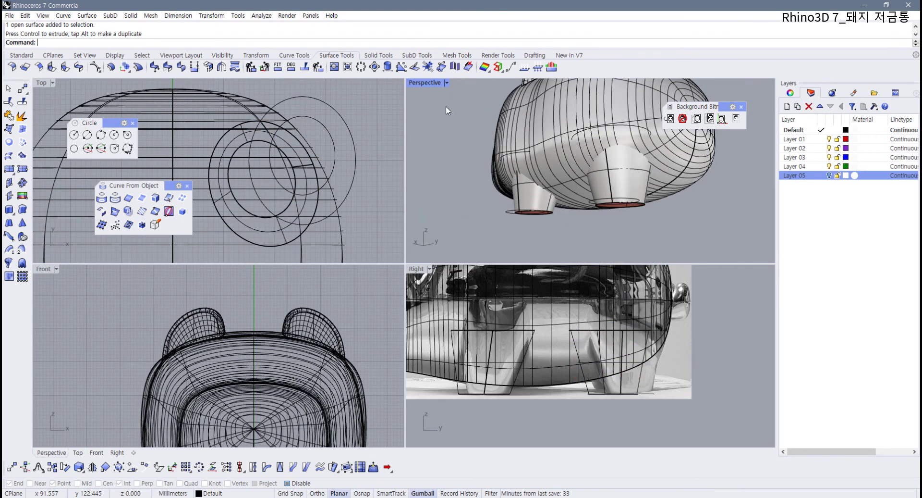
- Cap the planar holes of both the front and hind leg surfaces to make them closed solids
double_click(425, 83)
right_drag(403, 183, 522, 278)
click(523, 277)
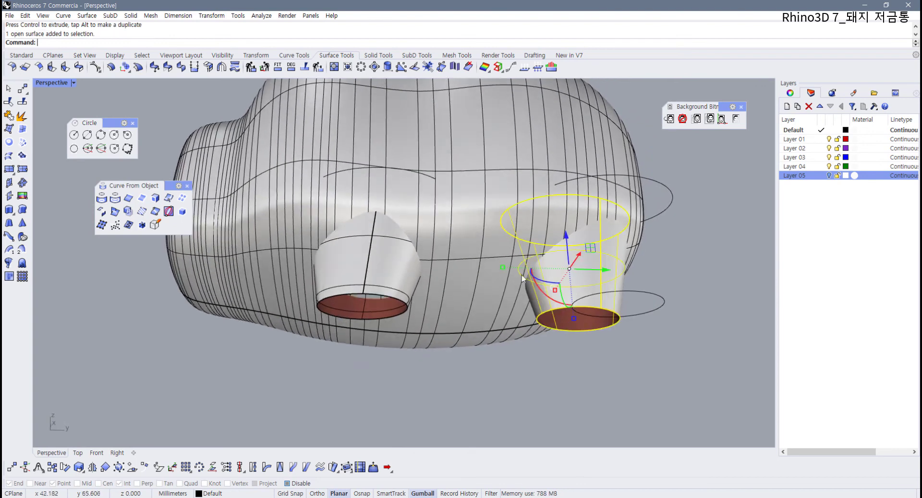
shift+click(394, 276)
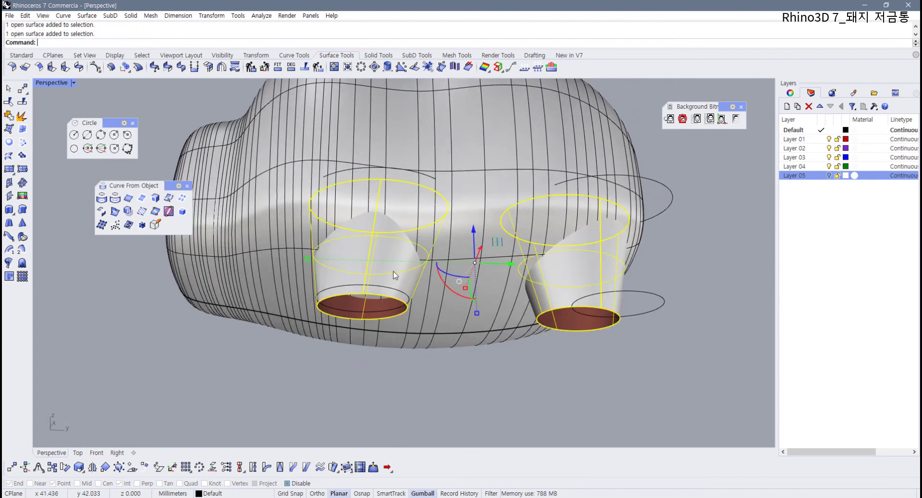
click(378, 55)
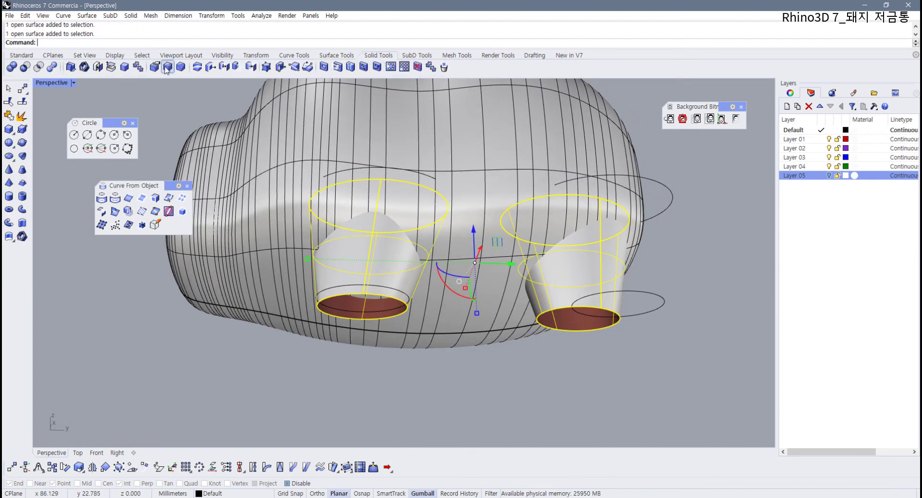
click(98, 67)
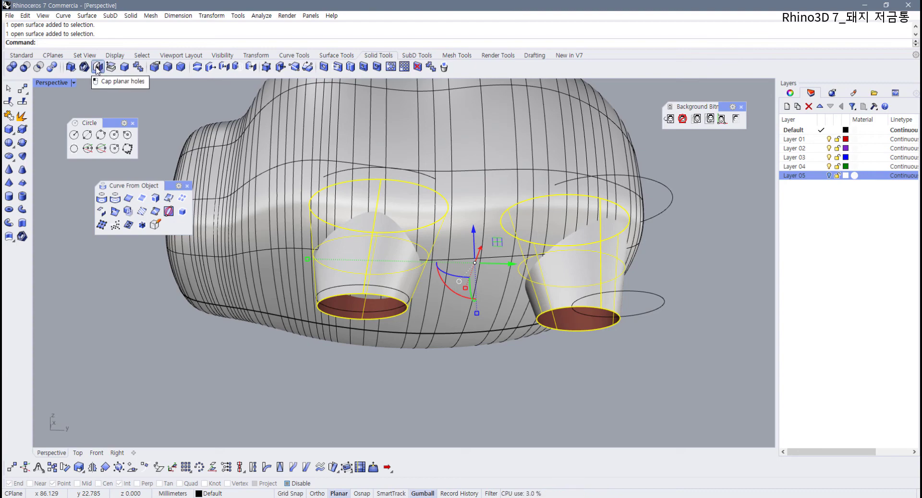
right_drag(475, 272, 128, 149)
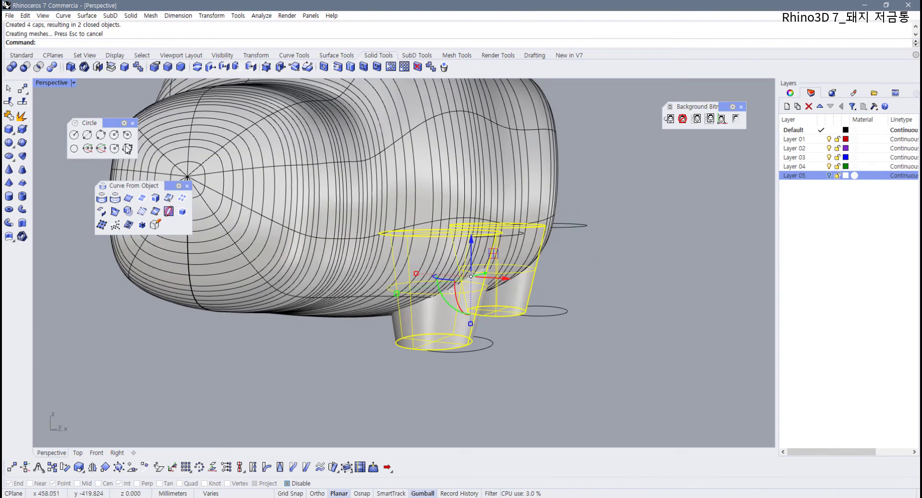
- Turn on object snaps and try to mirror the two capped legs across the body's centre line in plan view
double_click(54, 82)
right_drag(232, 171, 307, 148)
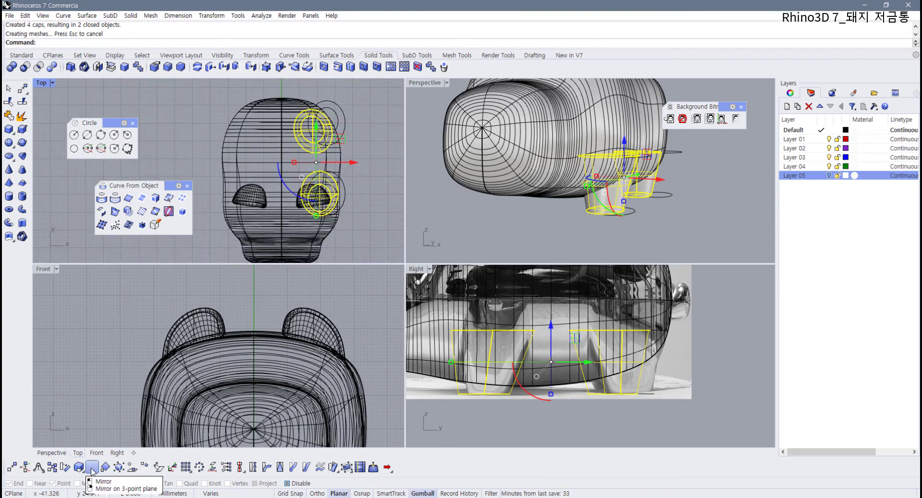
click(93, 466)
right_drag(285, 227, 281, 201)
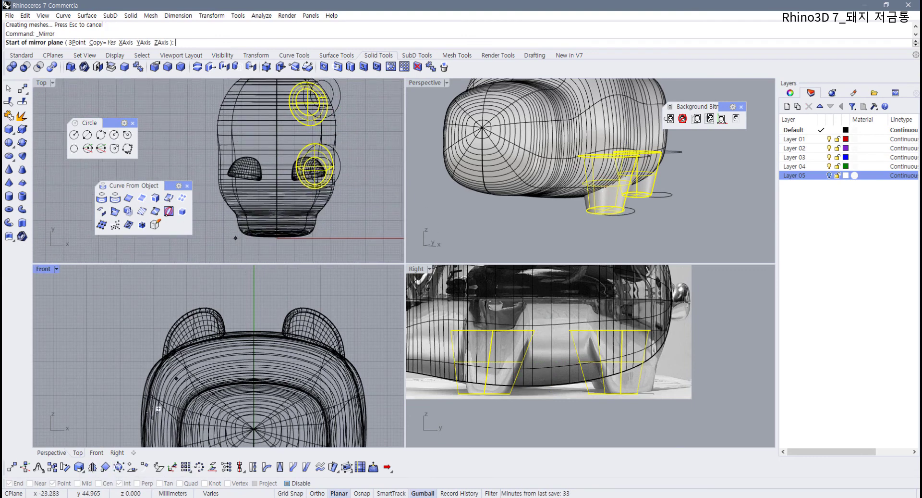
click(362, 493)
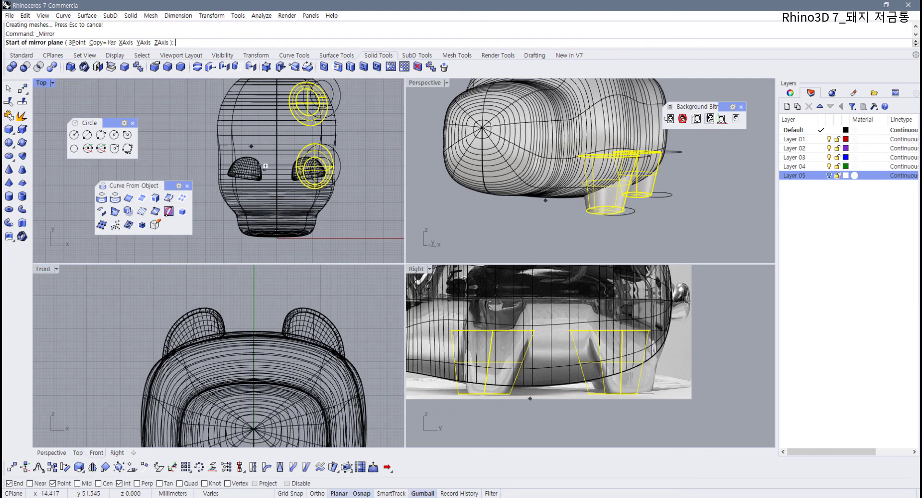
scroll(290, 212, up, 1)
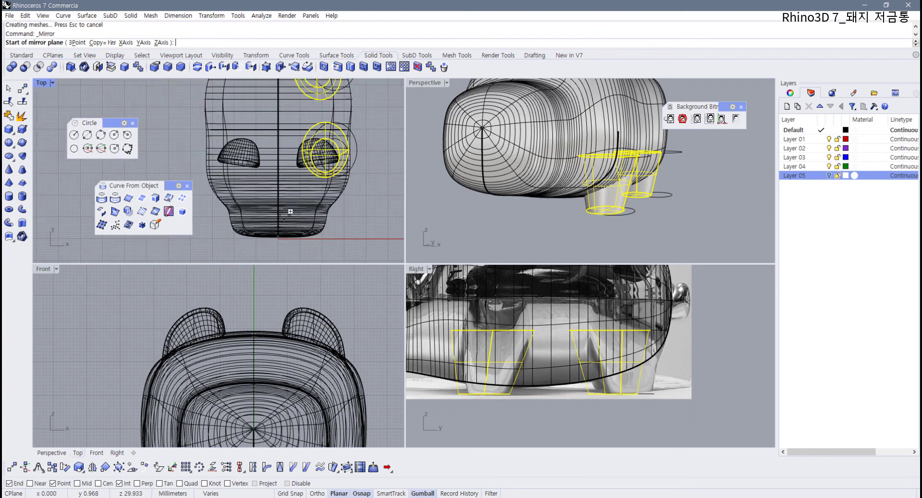
scroll(285, 168, up, 2)
click(277, 163)
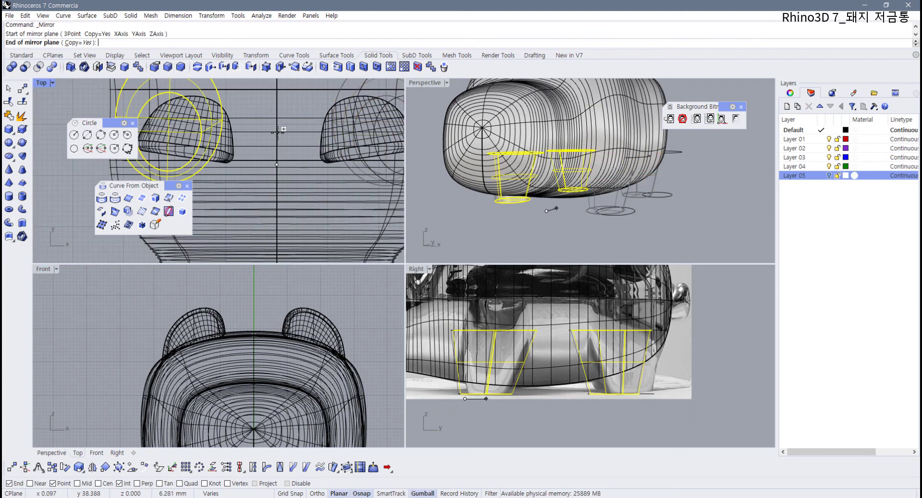
click(277, 139)
scroll(286, 226, down, 2)
scroll(286, 231, down, 2)
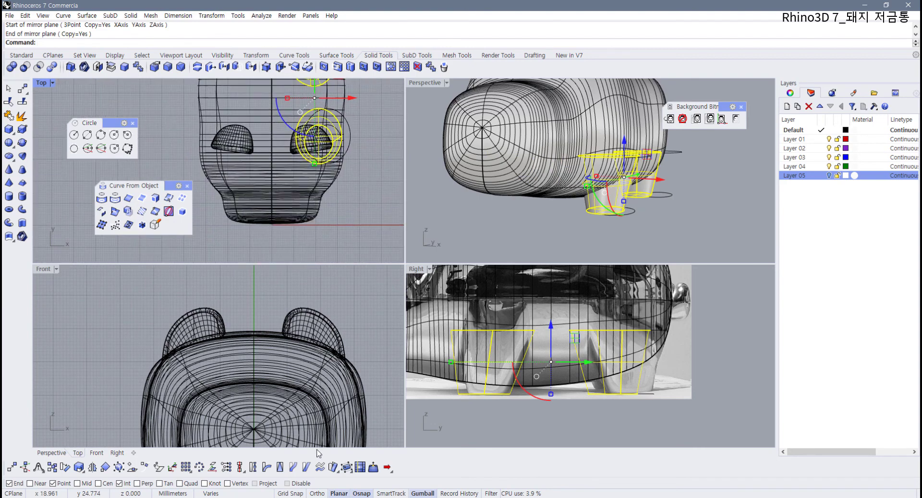
- Mirror copies of both capped legs across the body's centre line, from the snout's centre straight along the Y axis
right_click(287, 162)
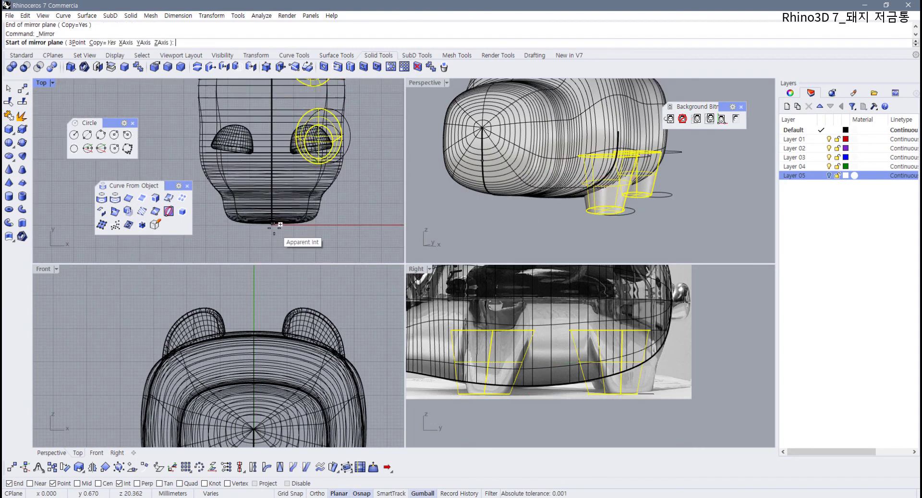
click(272, 224)
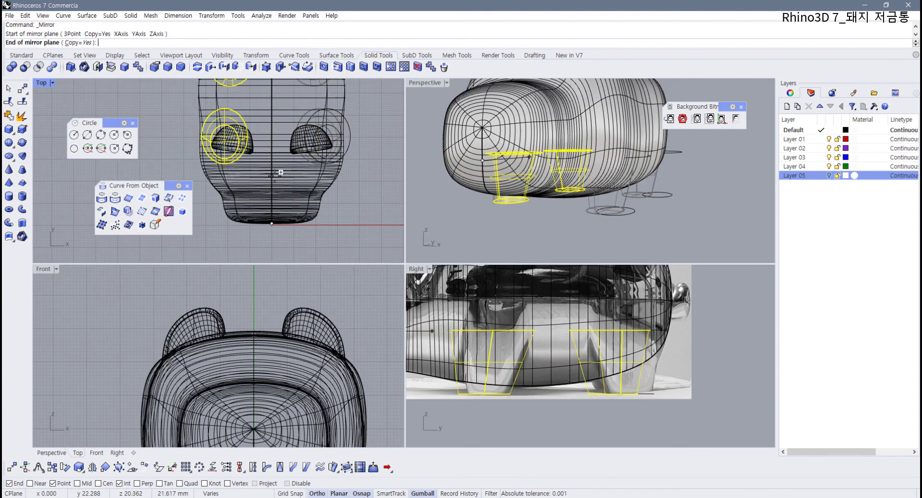
click(276, 180)
click(631, 233)
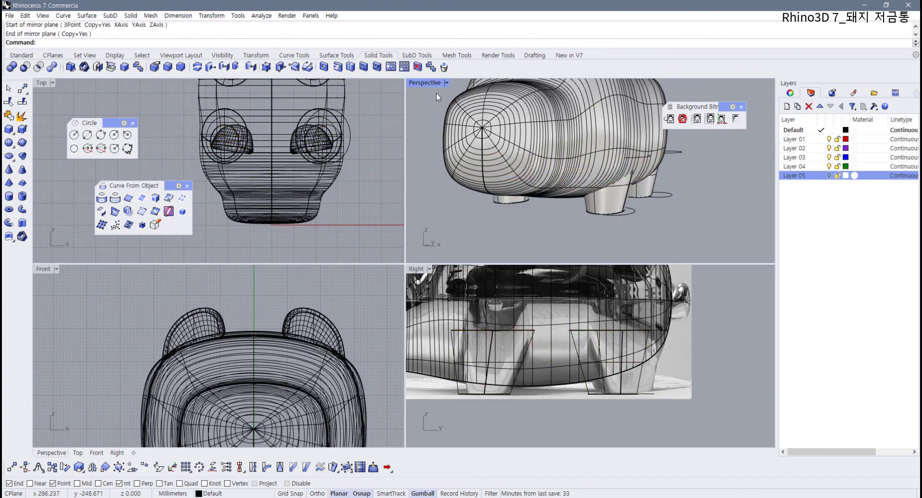
double_click(424, 86)
scroll(433, 150, down, 7)
right_drag(432, 150, 417, 282)
scroll(414, 263, up, 2)
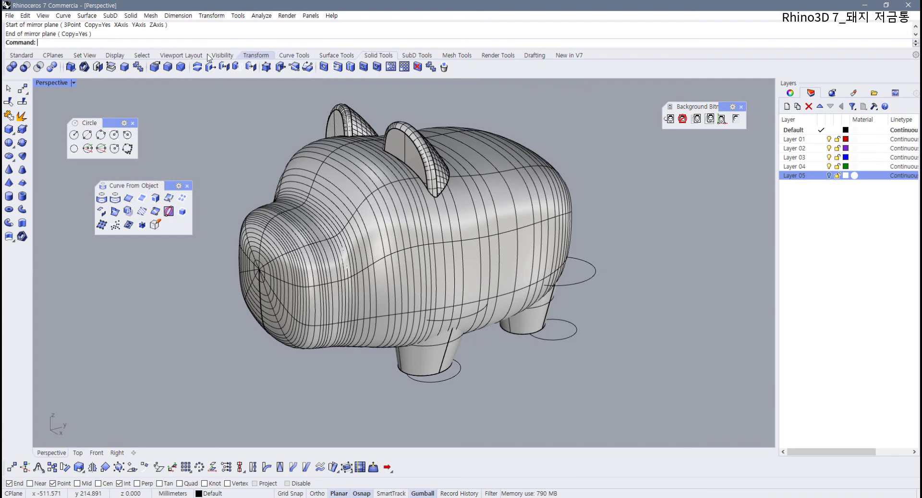
- Select all the leg profile curves and transfer them to Layer 05
click(140, 56)
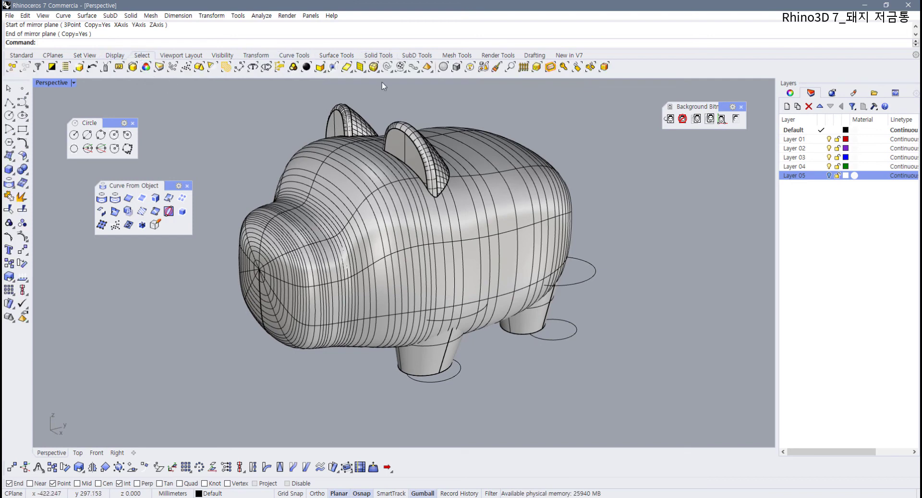
click(387, 67)
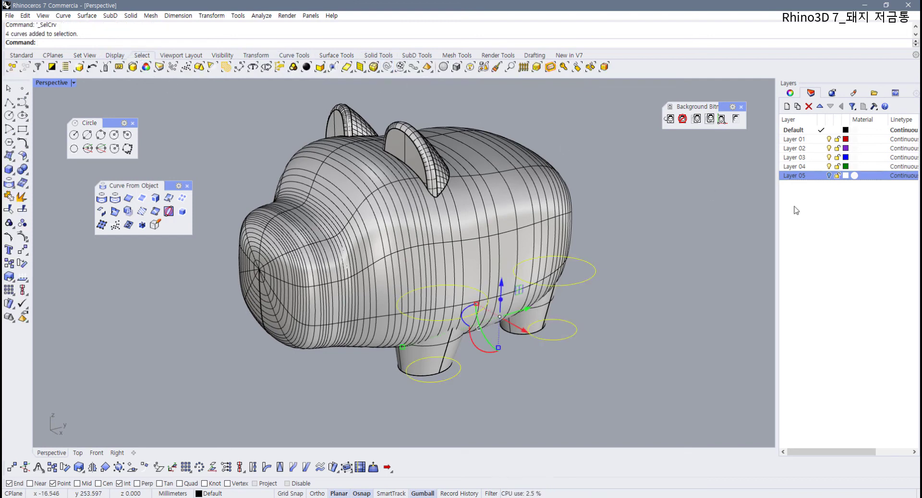
right_click(813, 177)
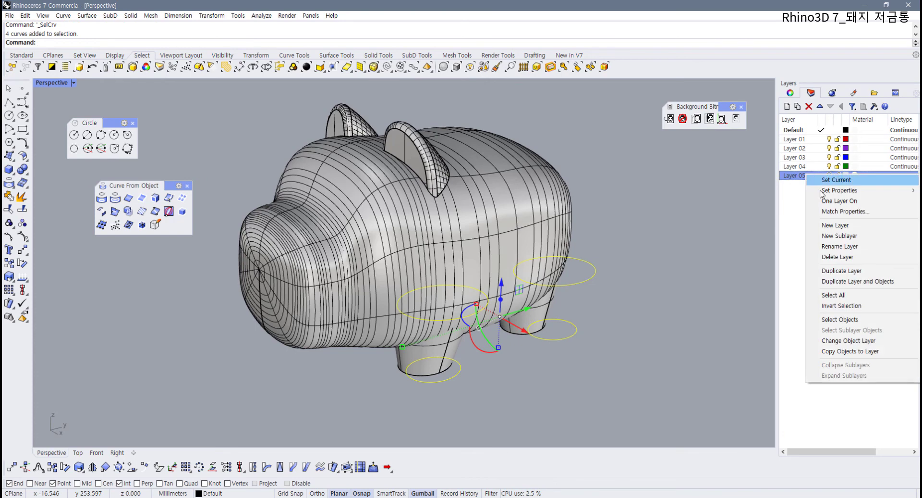
click(865, 340)
- Boolean-union the body with all four legs into one solid
right_drag(669, 340, 652, 385)
drag(652, 384, 231, 96)
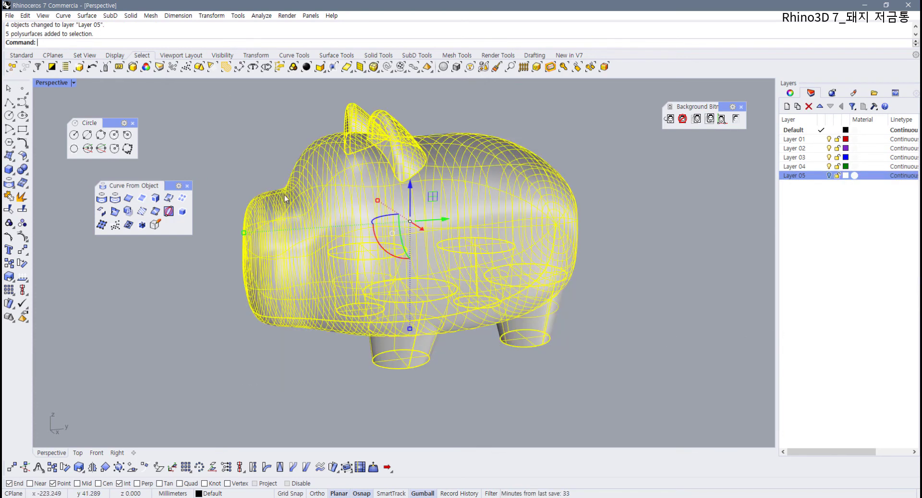
click(29, 56)
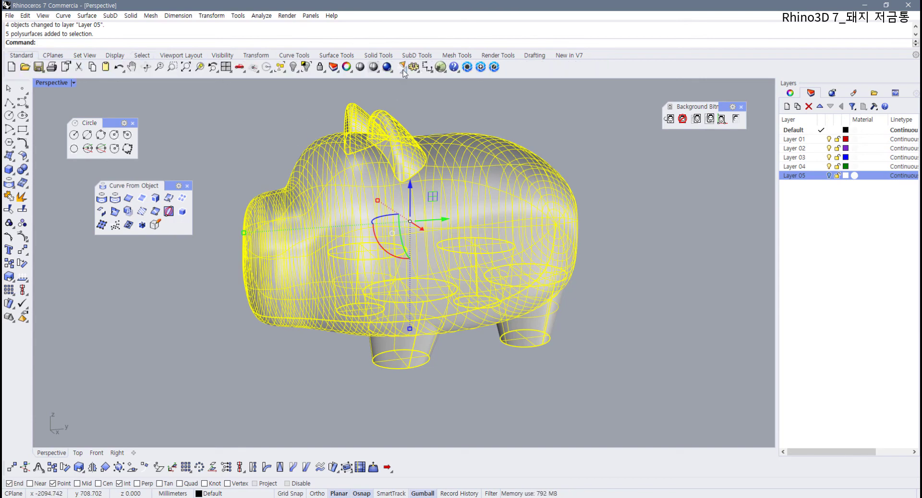
click(379, 55)
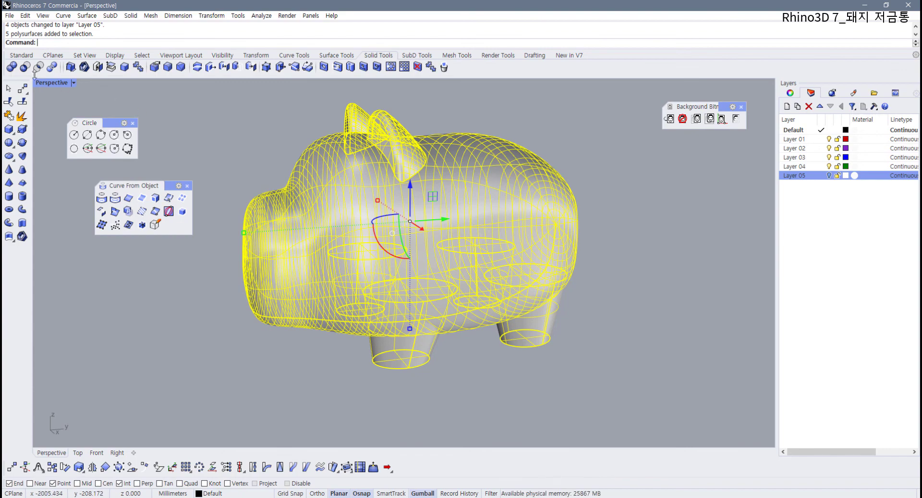
click(12, 67)
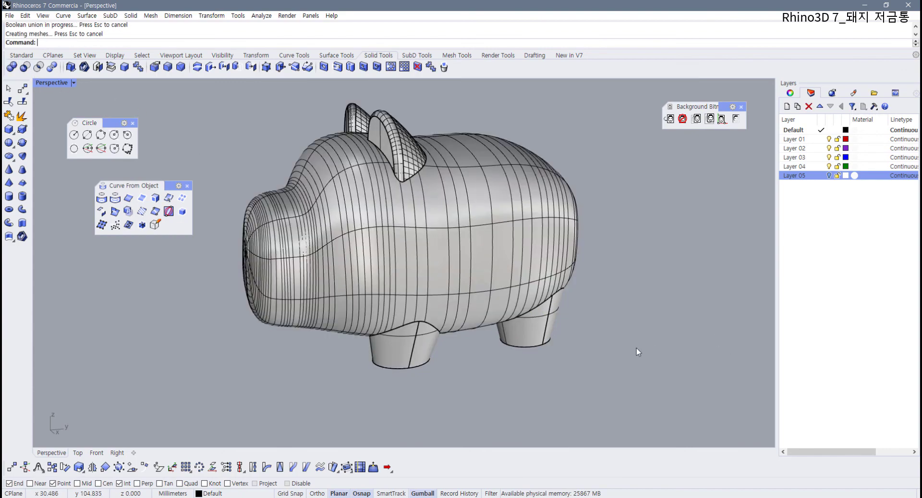
right_drag(638, 350, 446, 327)
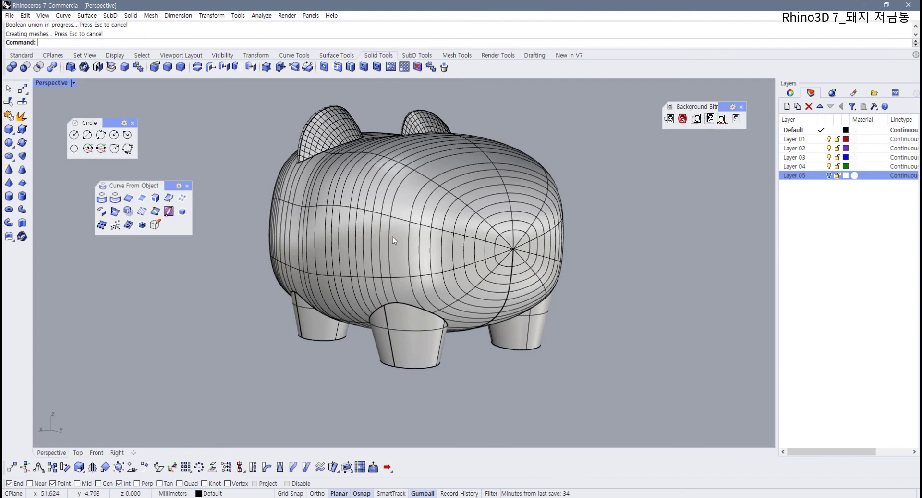
- Create a solid cylinder of about 7 mm radius in front view, centred on the snout's centre point and extending forward from it
double_click(55, 83)
scroll(609, 344, up, 6)
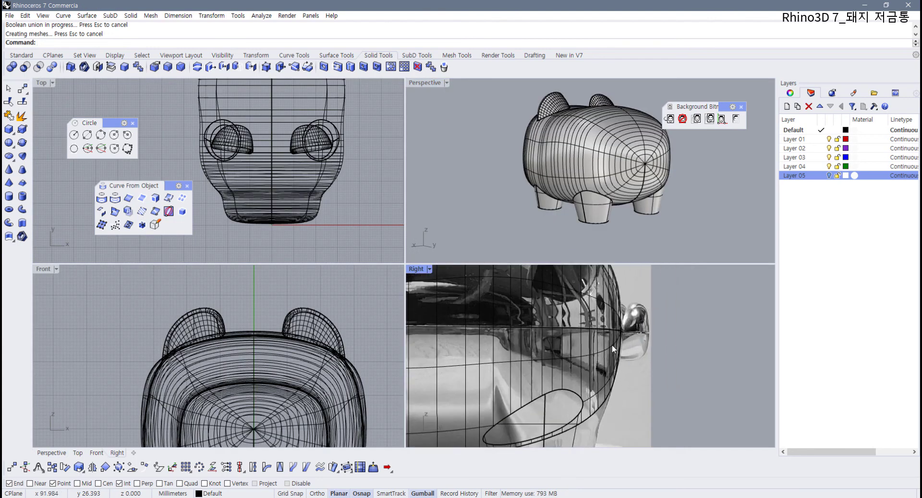
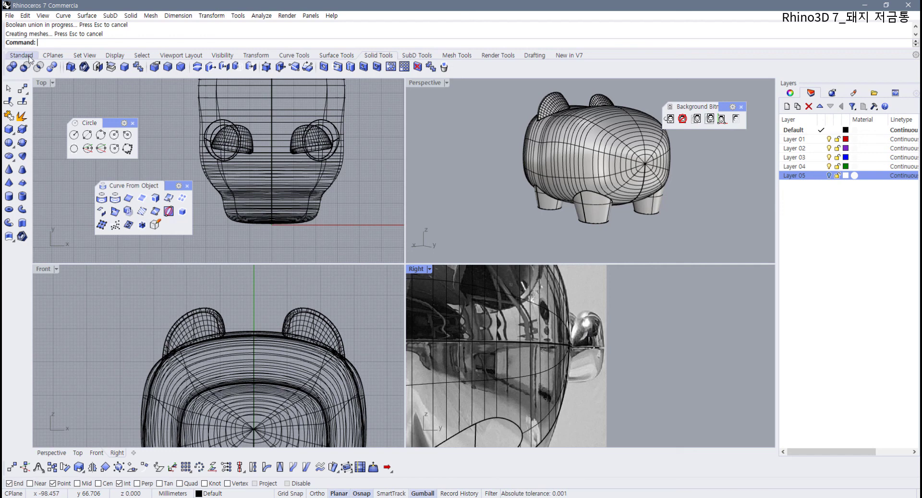
click(29, 57)
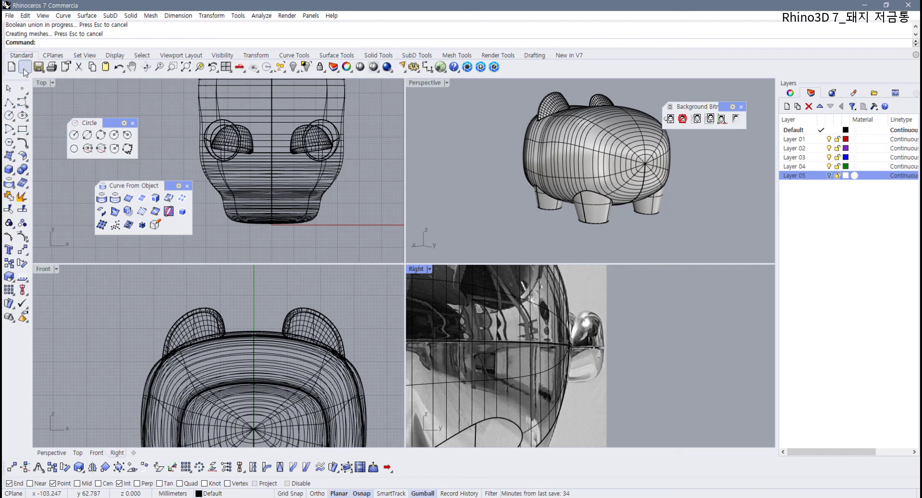
click(8, 176)
click(37, 175)
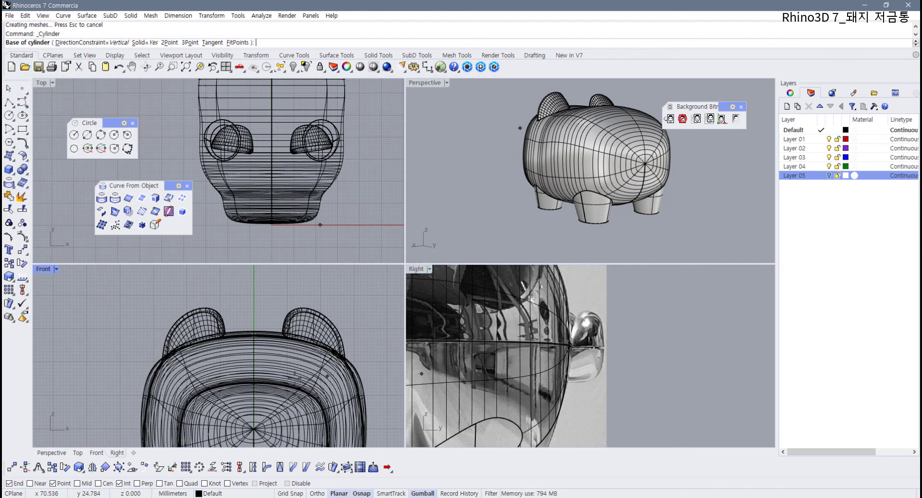
scroll(257, 384, up, 5)
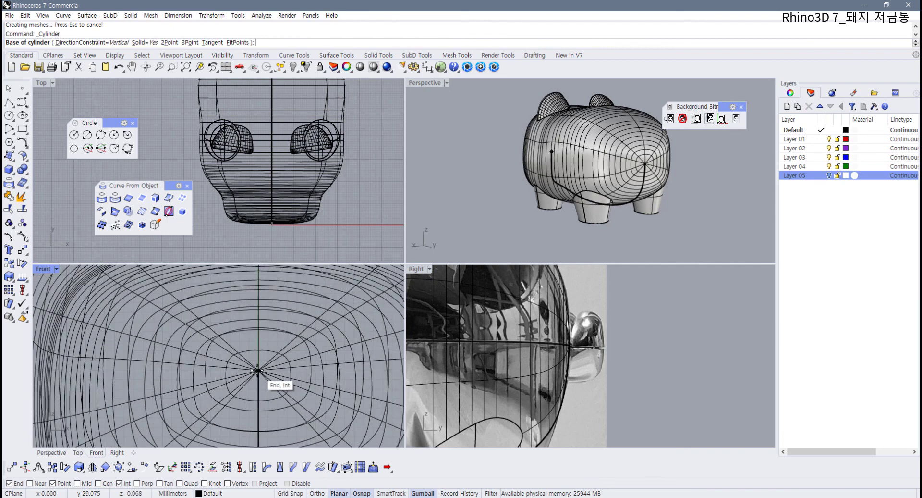
click(258, 369)
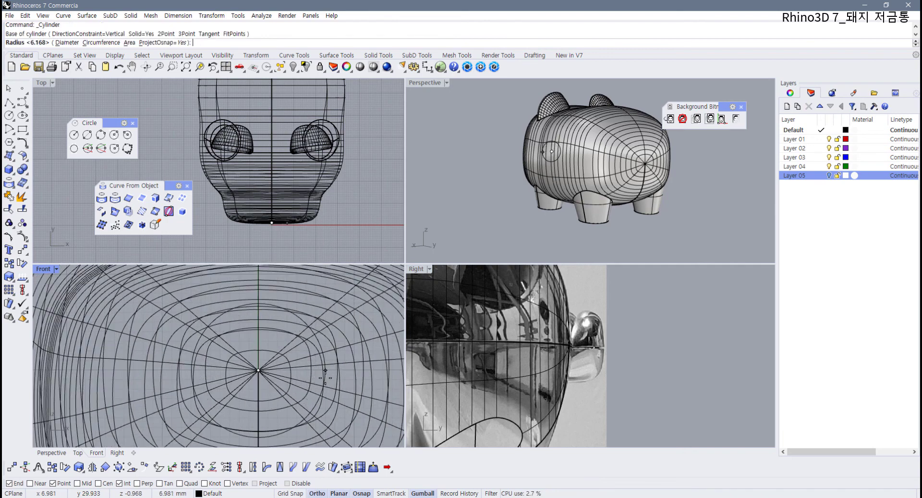
click(325, 371)
click(285, 249)
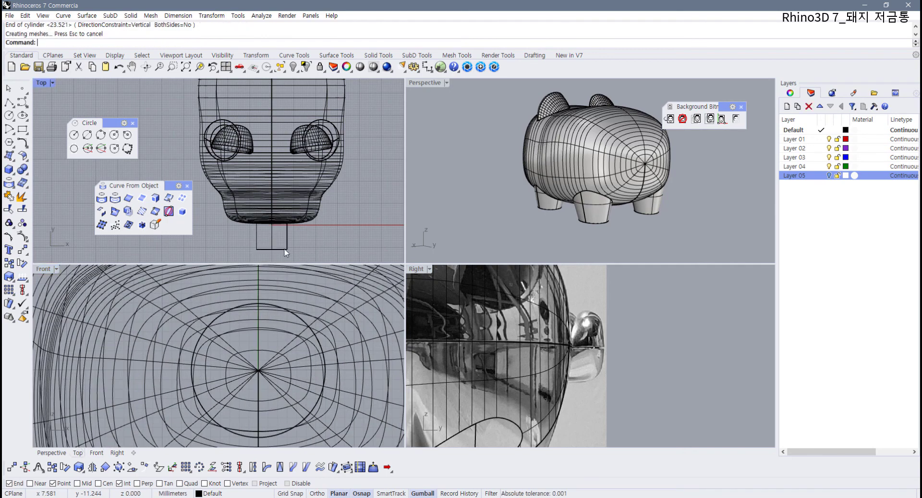
- Move the cylinder in side view from the snout to the pig's rear, over the tail in the reference image
click(285, 249)
scroll(479, 366, down, 15)
right_drag(461, 365, 575, 382)
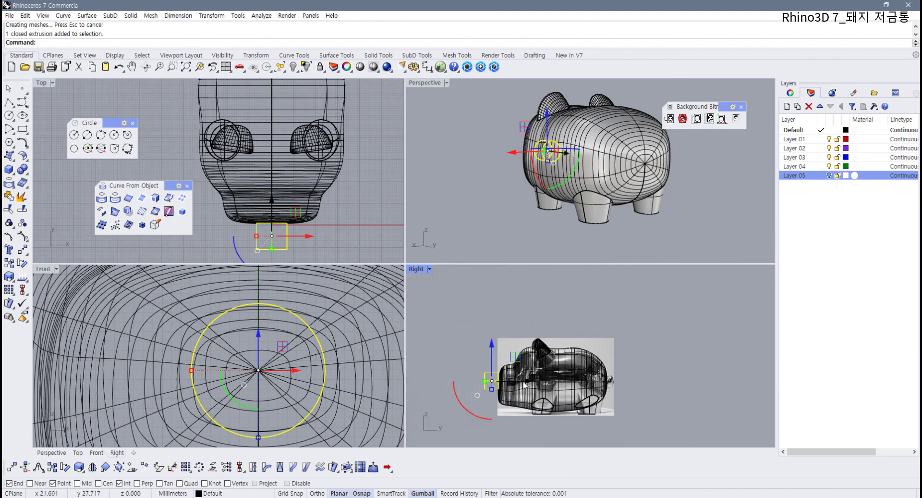
drag(524, 386, 642, 379)
scroll(625, 382, up, 6)
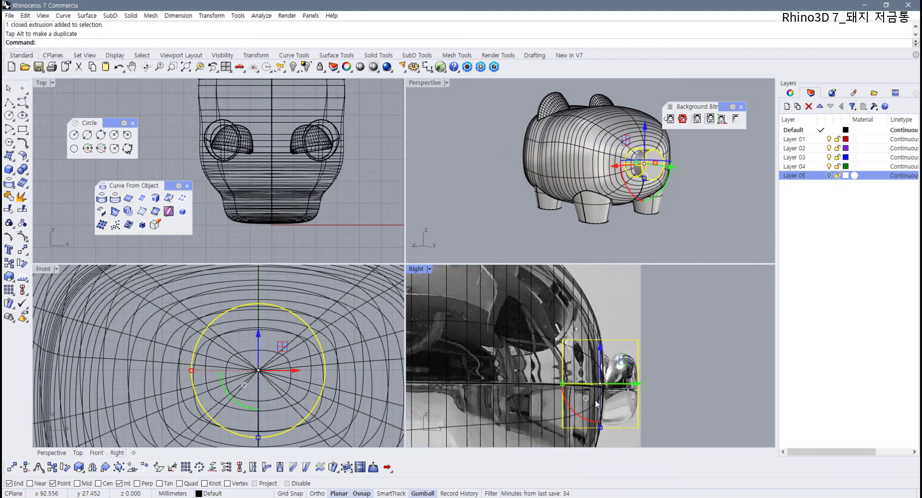
right_drag(597, 404, 578, 377)
scroll(628, 383, up, 4)
drag(593, 343, 603, 342)
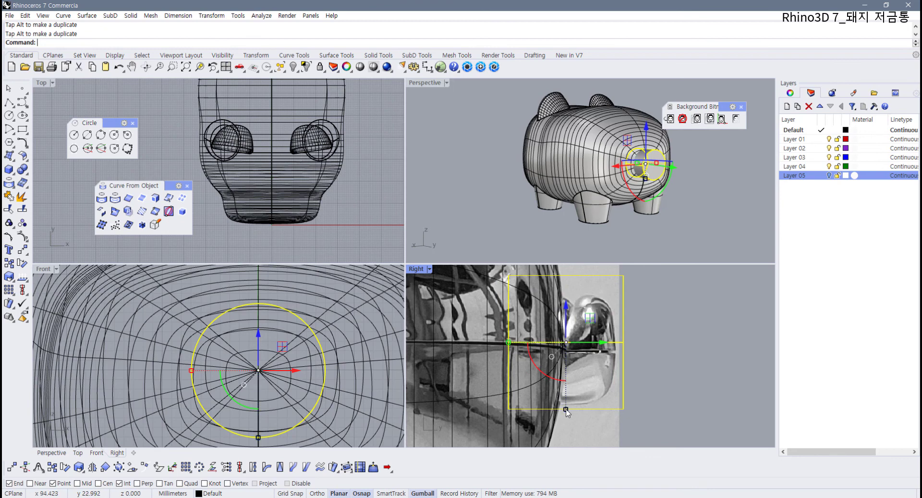
- Scale the tail cylinder down uniformly and adjust its position and length to match the tail in the reference image
drag(567, 409, 575, 393)
drag(588, 315, 593, 321)
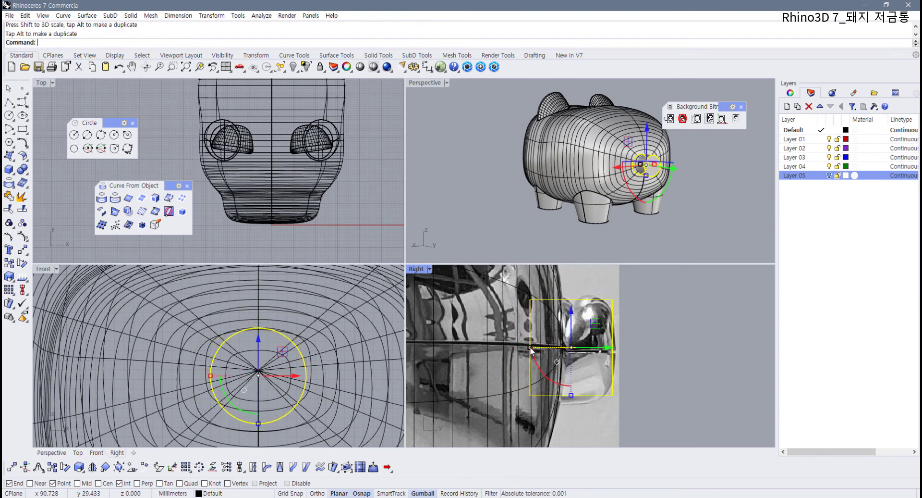
click(684, 190)
- Fillet the outer end edge of the tail cylinder with a radius of 2 mm
scroll(684, 191, up, 5)
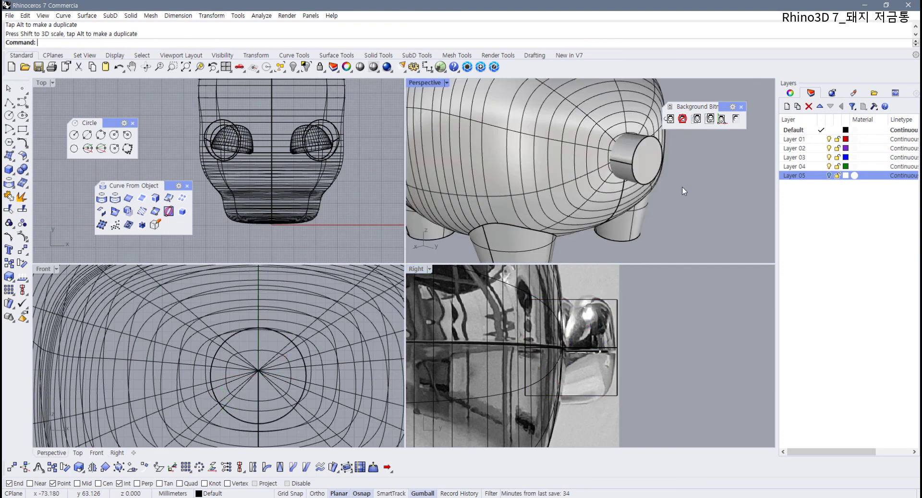
right_drag(635, 198, 574, 202)
scroll(610, 187, up, 4)
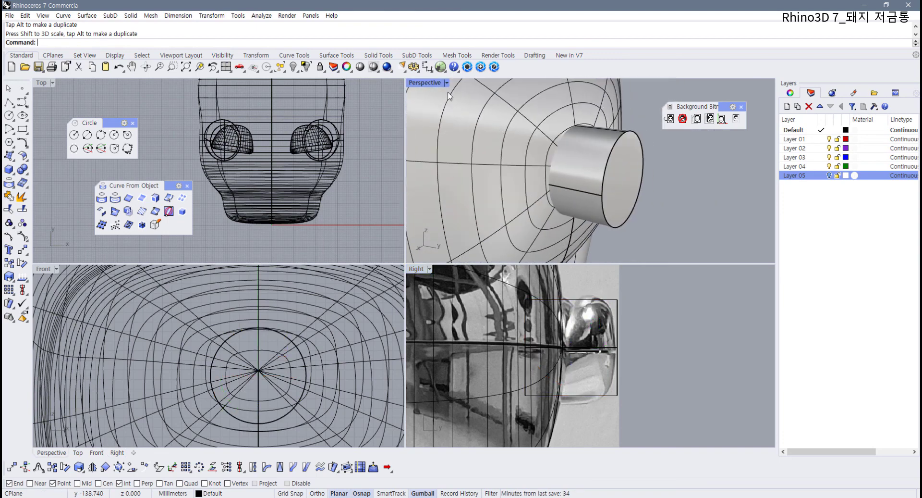
double_click(424, 84)
click(469, 233)
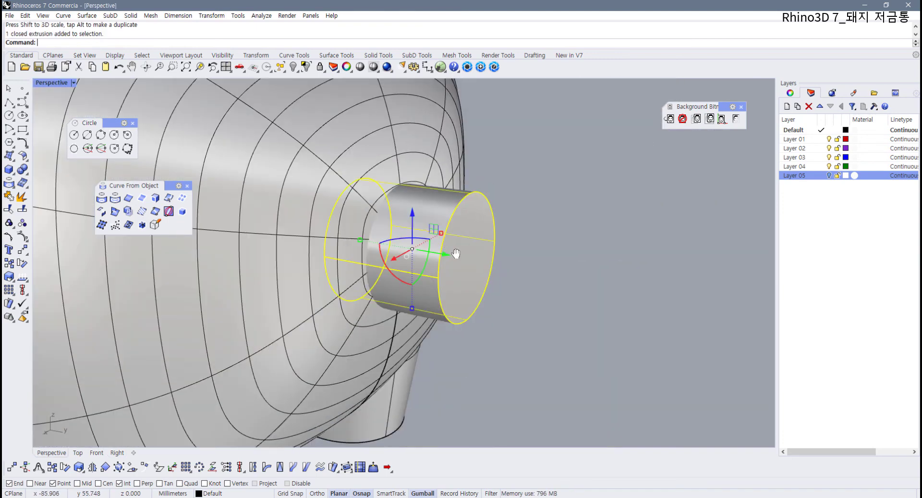
shift+right_drag(455, 254, 524, 255)
shift+right_drag(579, 270, 447, 265)
key(Escape)
click(379, 55)
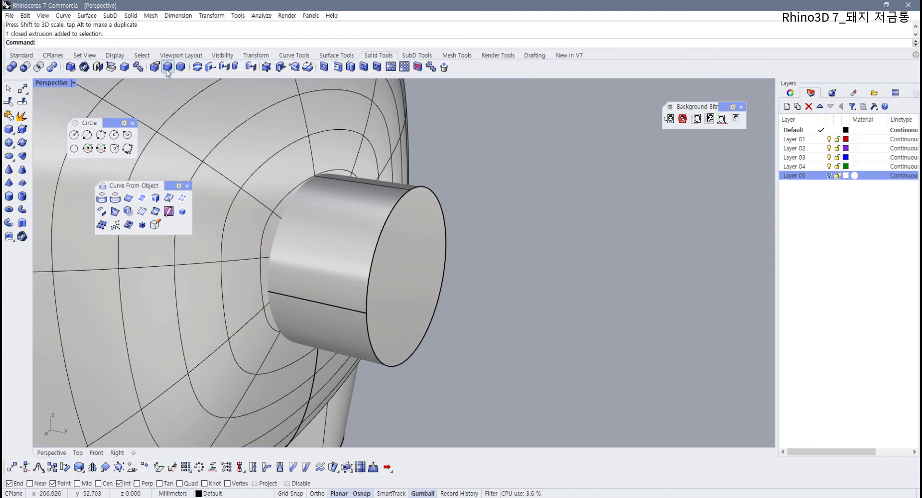
click(167, 66)
text(2)
key(Return)
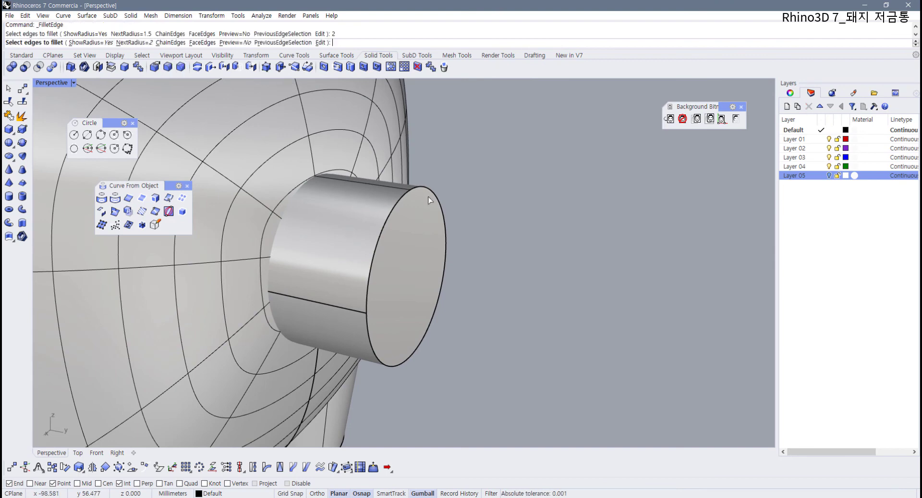
click(408, 202)
key(Return)
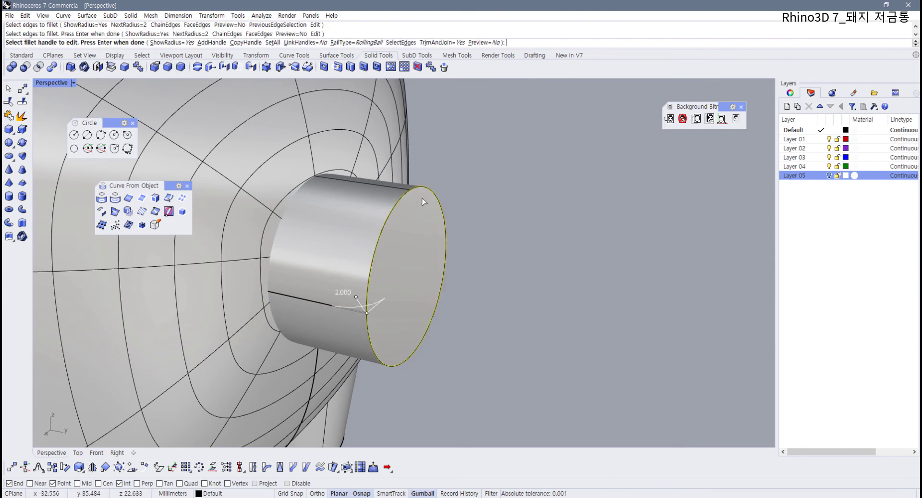
key(Return)
- Boolean-union the filleted tail with the pig's body
scroll(423, 207, down, 5)
right_drag(425, 244, 470, 234)
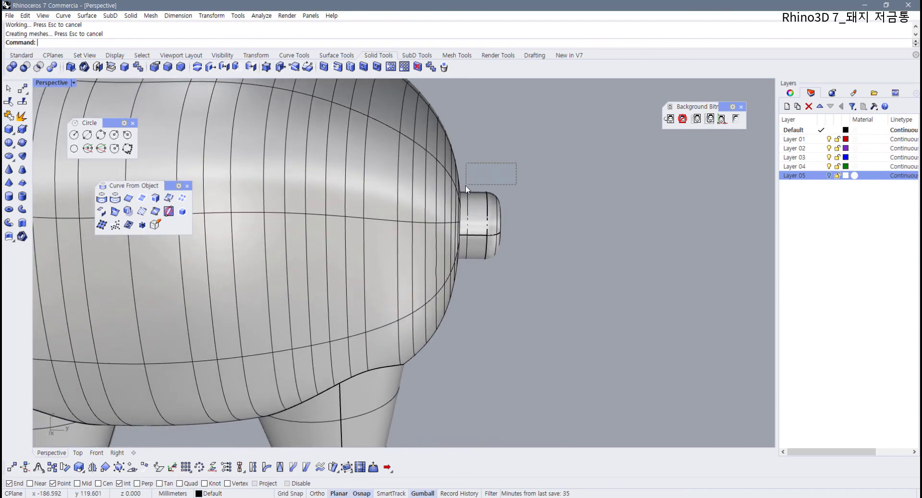
drag(466, 188, 464, 191)
right_drag(428, 232, 405, 232)
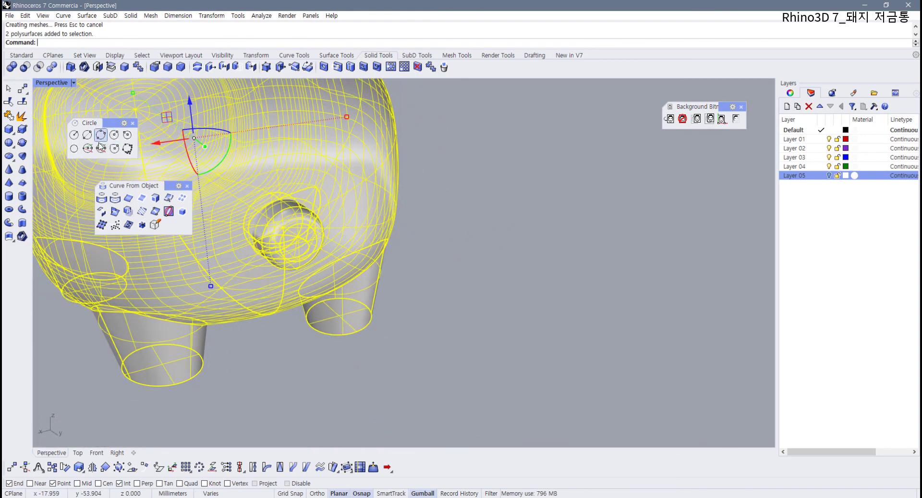
click(12, 67)
right_drag(597, 265, 399, 243)
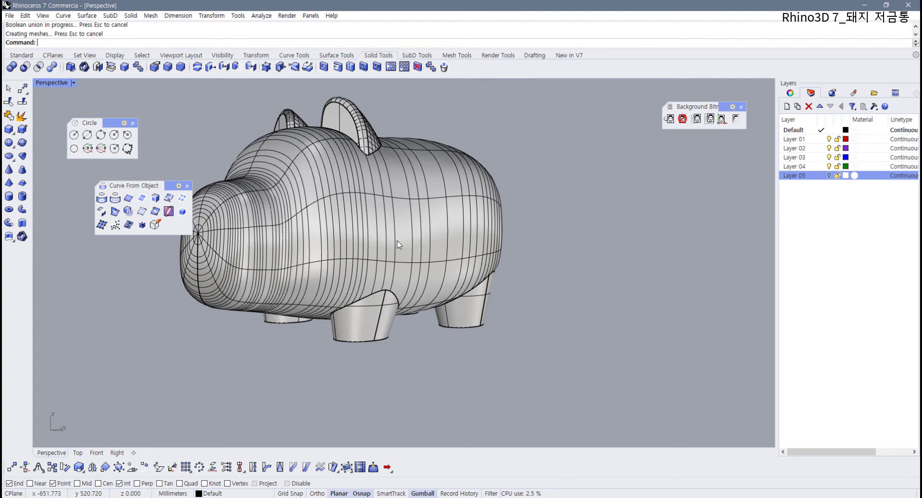
- Fillet the bottom edges of the pig's legs with a radius of 1 mm
right_drag(388, 274, 337, 163)
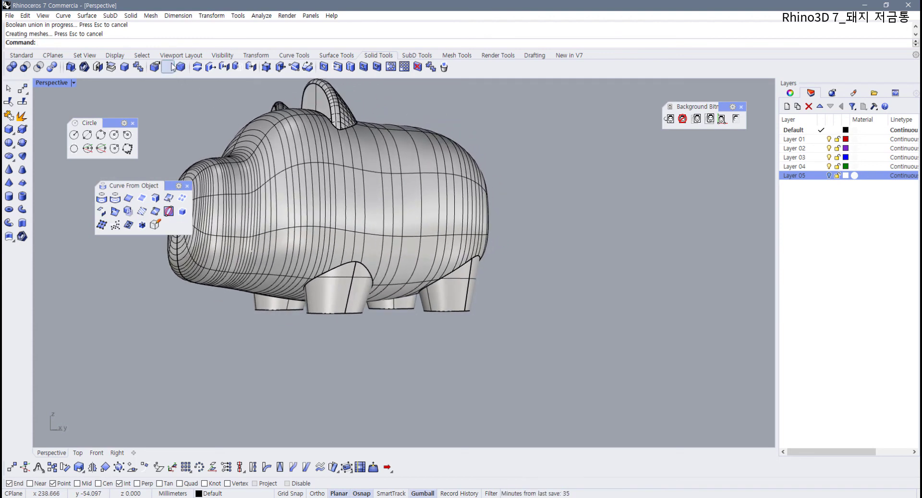
click(168, 67)
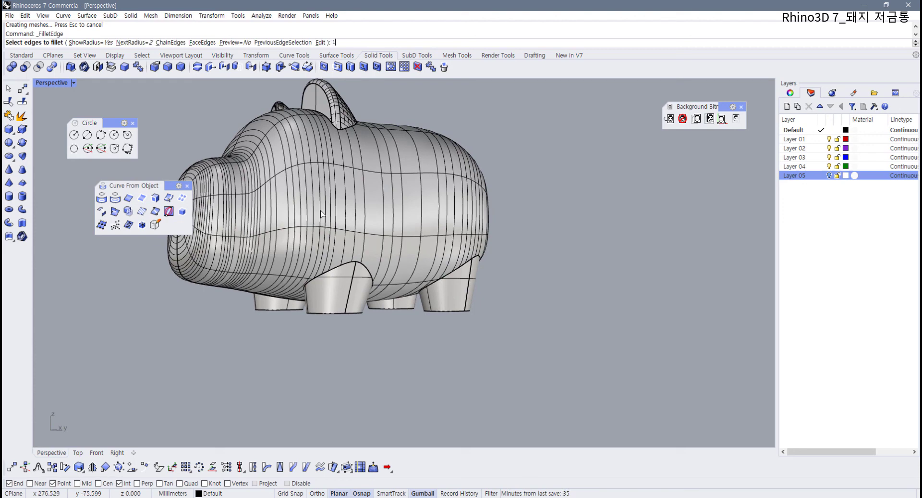
key(Return)
right_drag(307, 289, 232, 297)
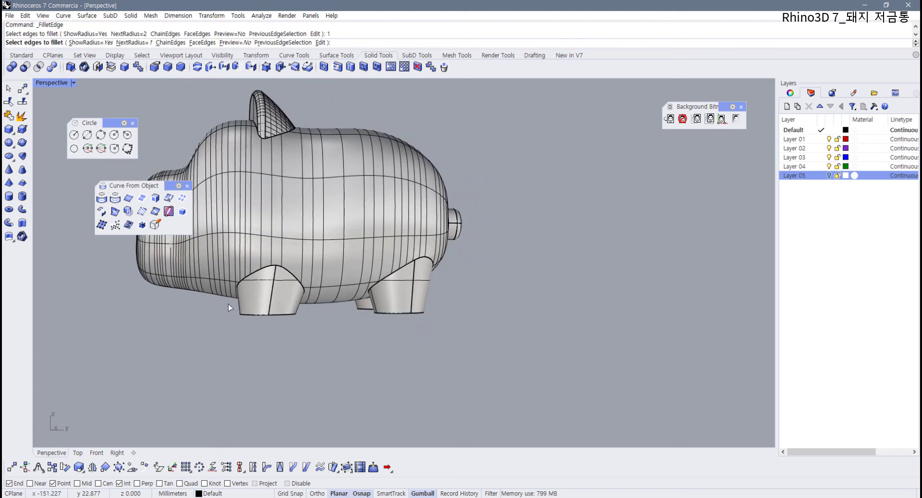
drag(229, 304, 418, 333)
right_drag(417, 334, 441, 352)
key(Return)
key(Return)
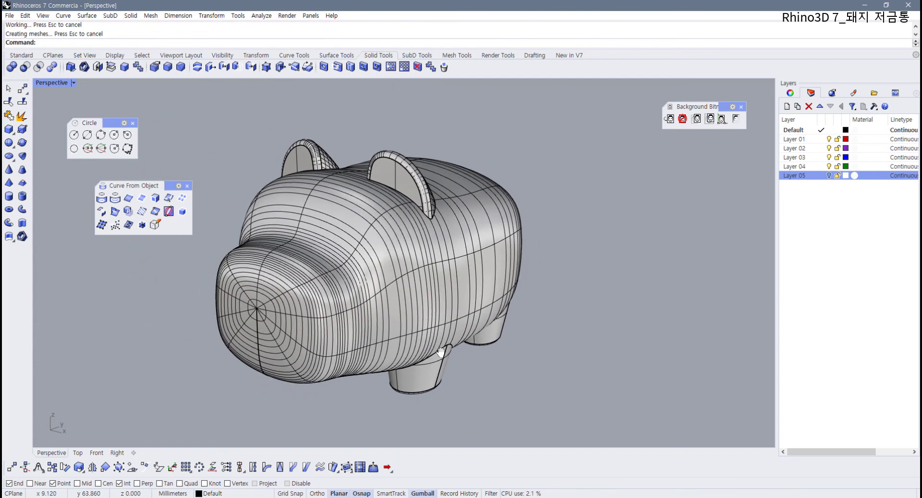